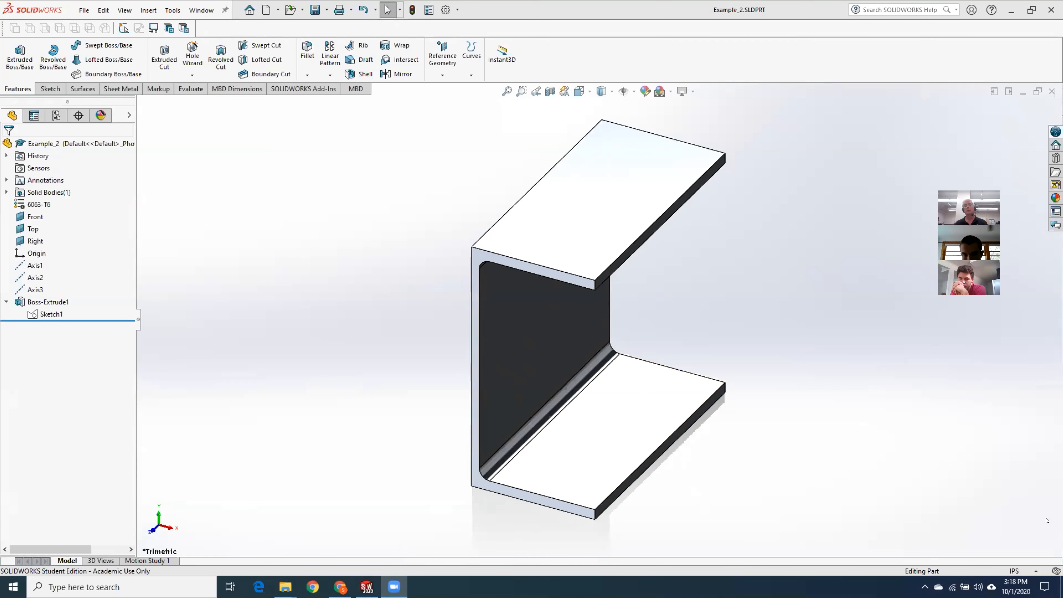
Make a drawing from the open part using the Piece_part_drawing_template
left_click(82, 9)
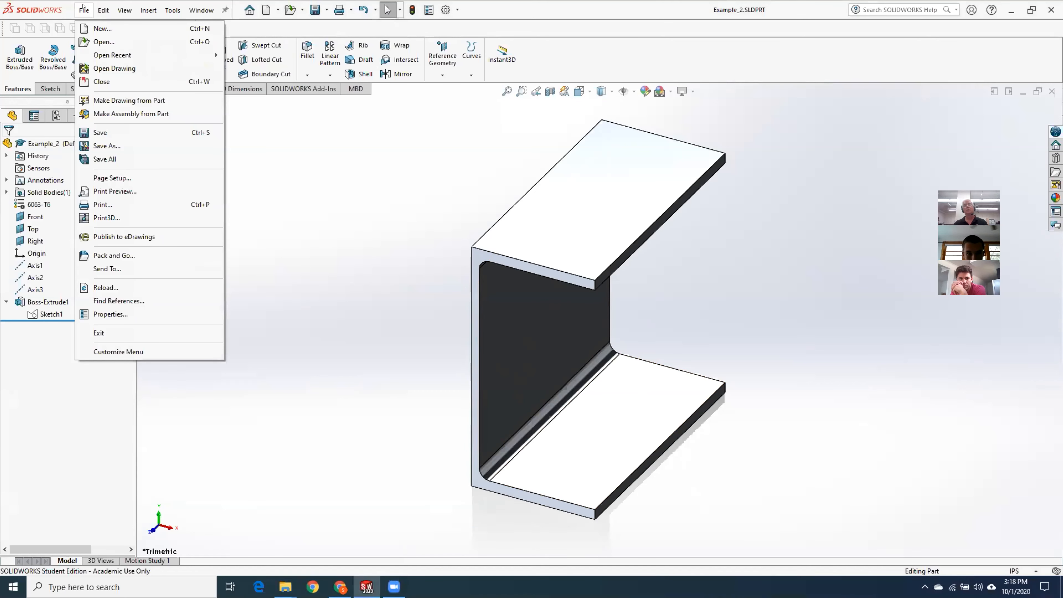
left_click(149, 102)
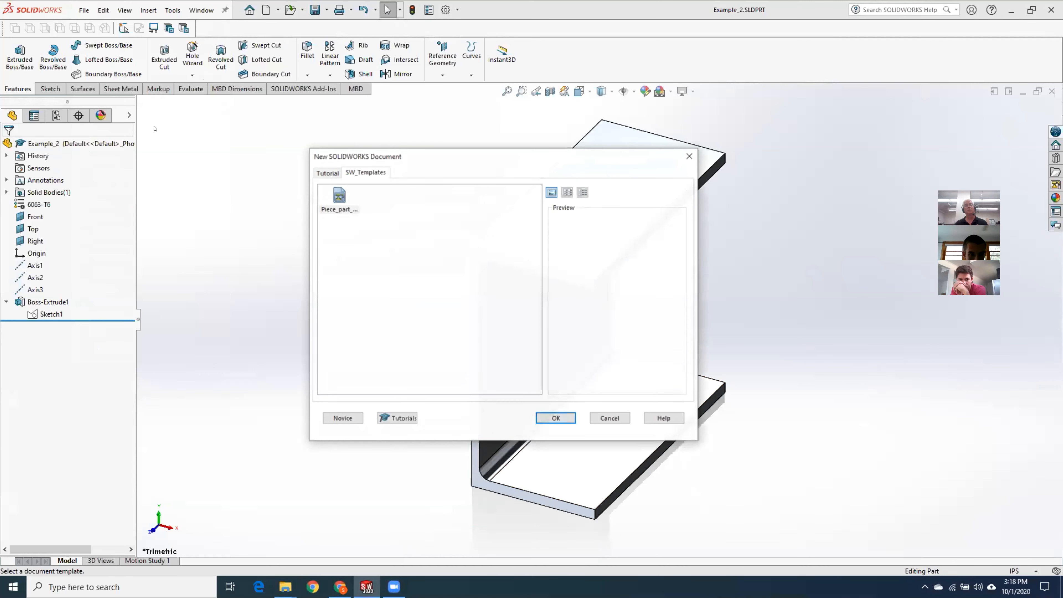
left_click(339, 201)
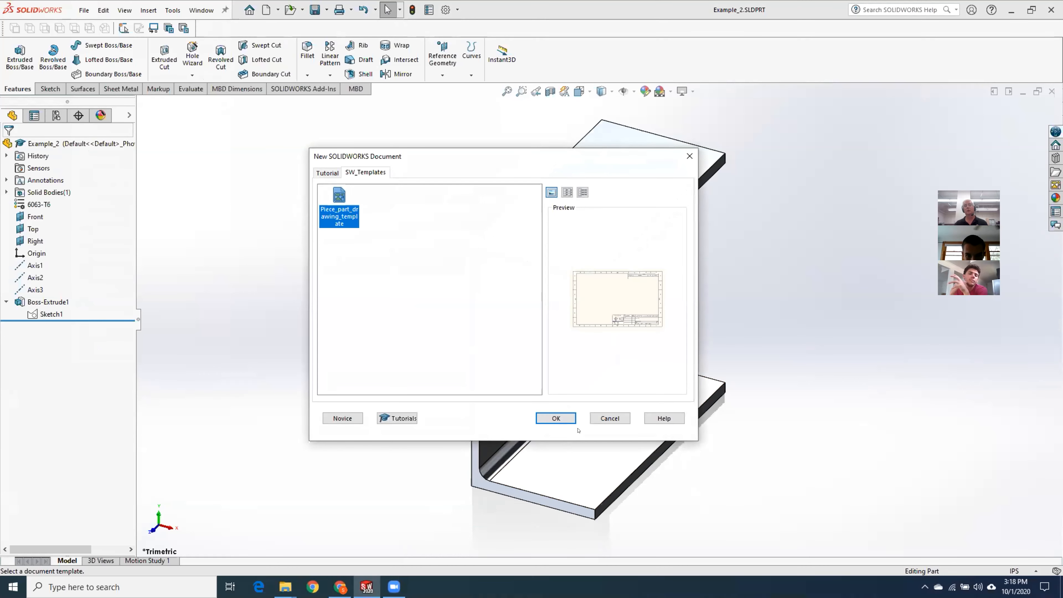
left_click(558, 418)
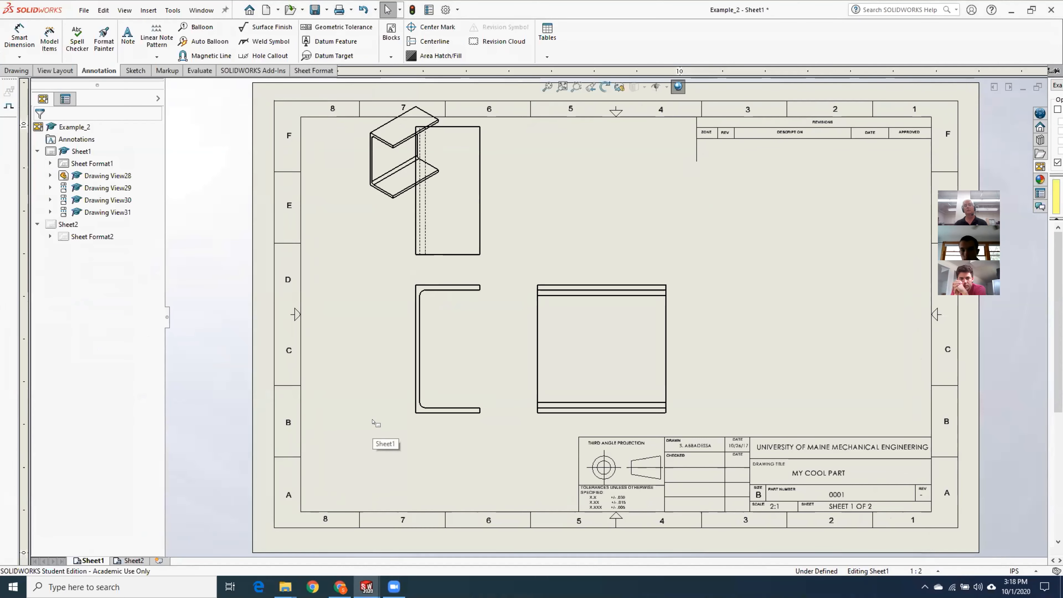
Shift the front view toward the sheet's left border and delete the isometric and top projected views
mouse_move(489, 359)
left_mouse_down()
mouse_move(392, 368)
mouse_move(432, 371)
left_mouse_up()
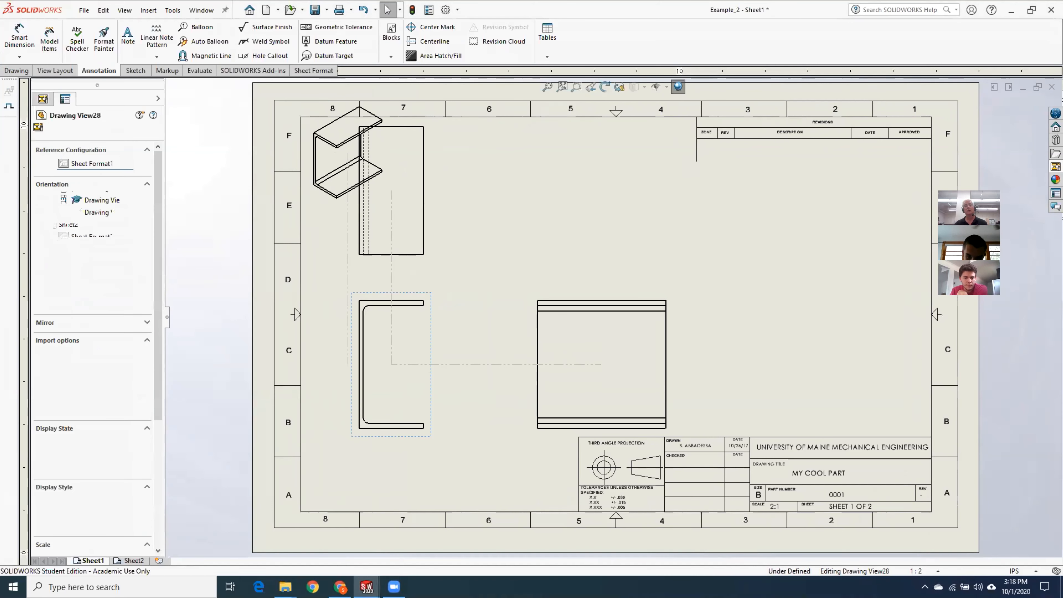
left_click(420, 280)
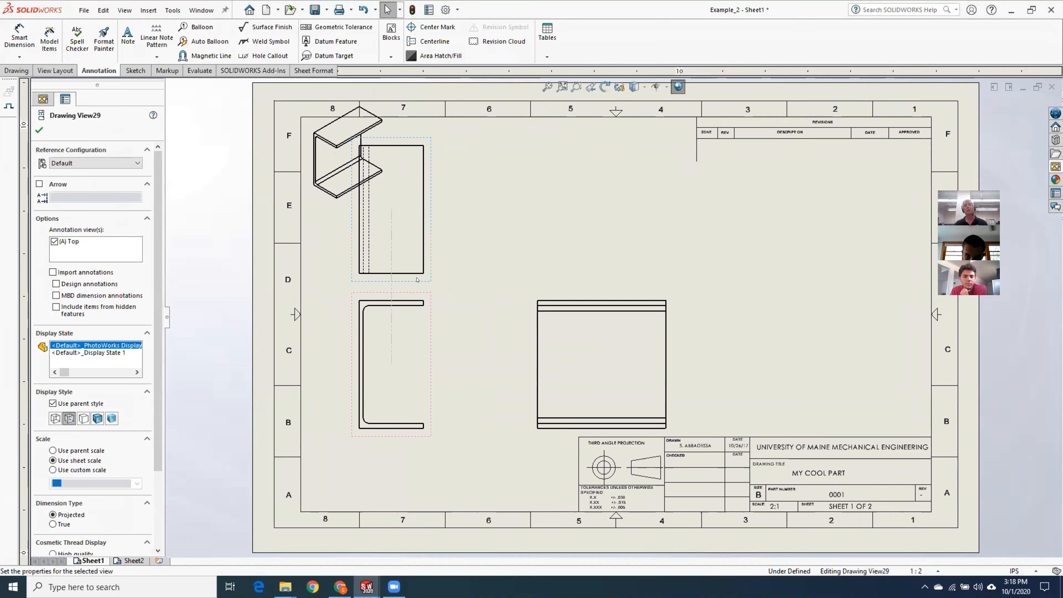
left_click(333, 208)
key("Delete")
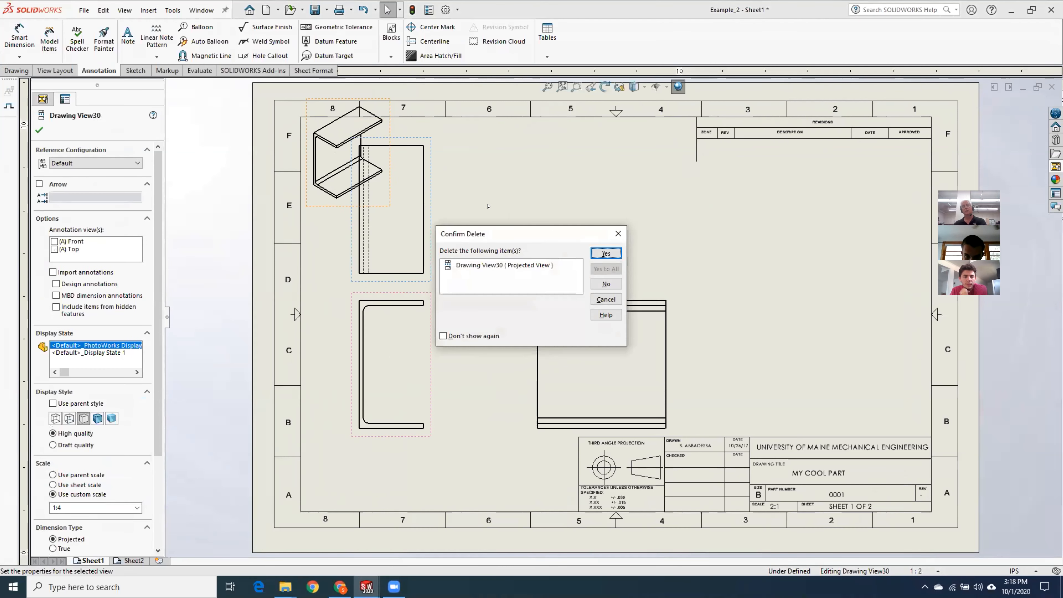
left_click(605, 253)
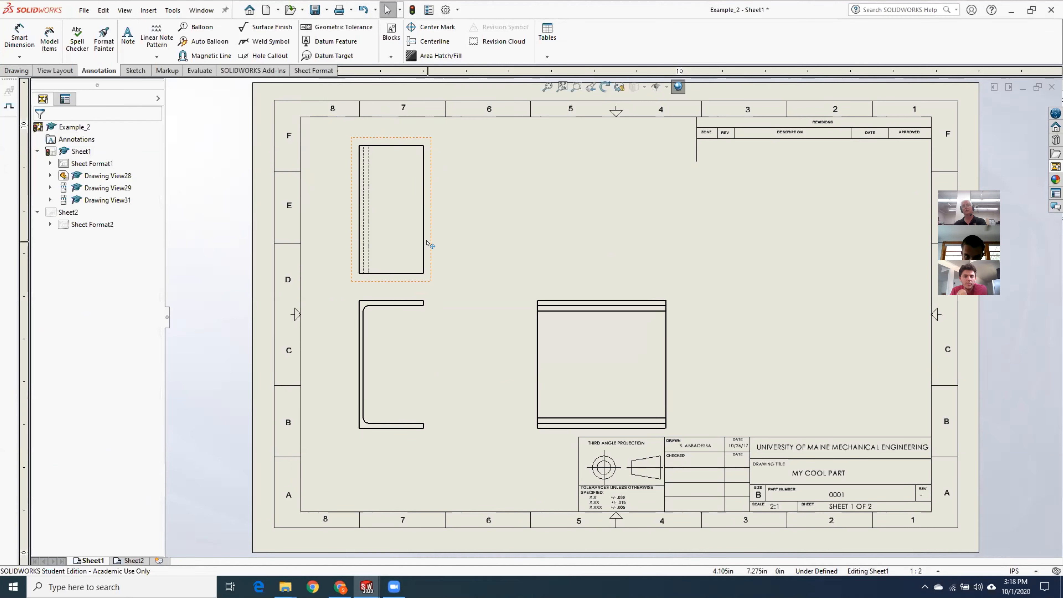
left_click(432, 247)
key("Delete")
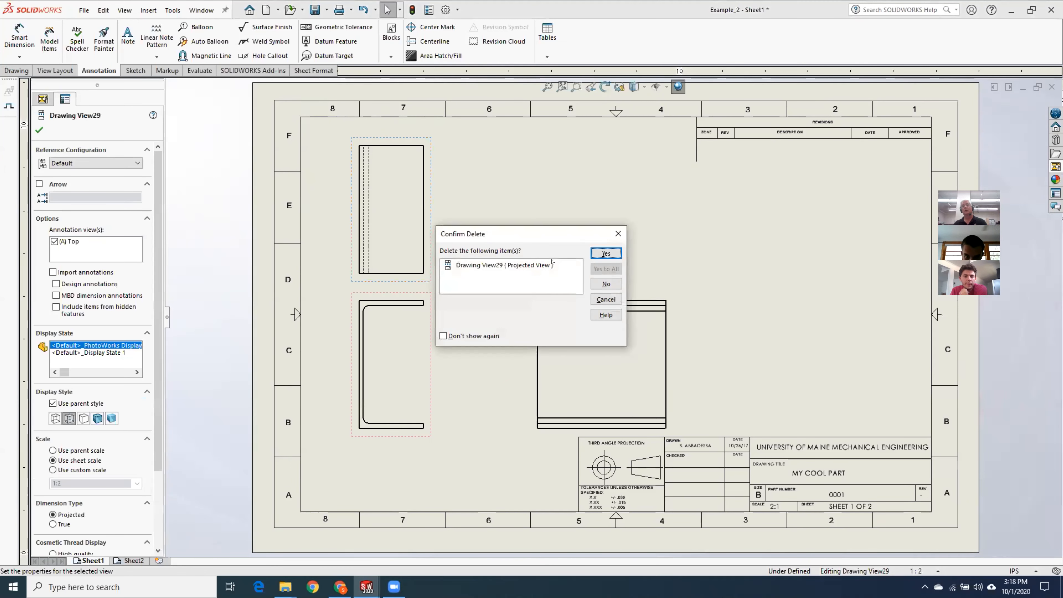
left_click(606, 253)
Reposition the front and side views in the middle of the sheet, above the title block
mouse_move(529, 368)
left_mouse_down()
mouse_move(515, 354)
mouse_move(477, 360)
left_mouse_up()
left_click_drag(412, 437, 409, 403)
left_click(523, 404)
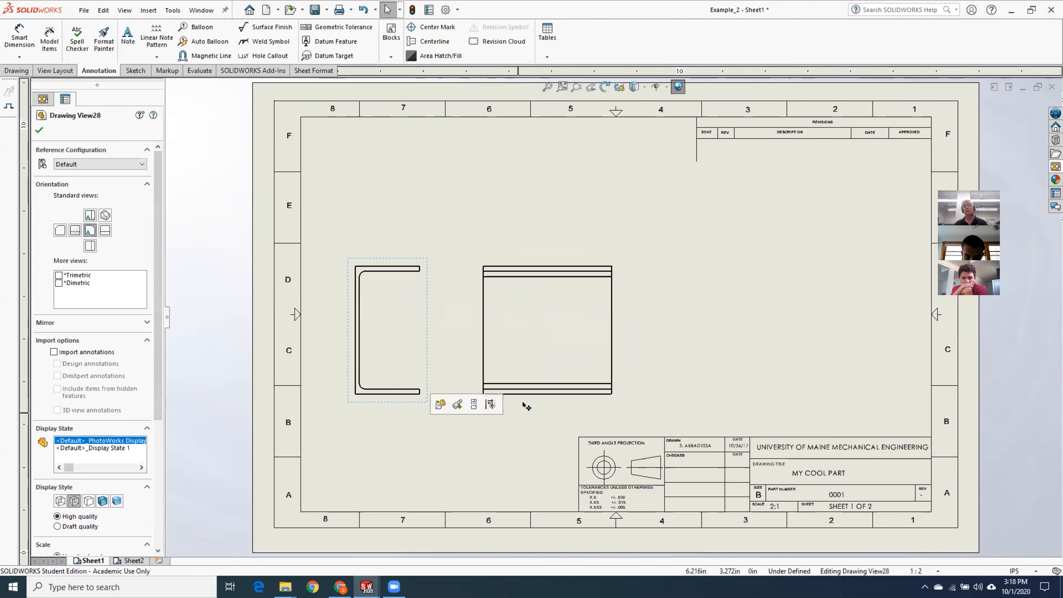
left_click_drag(523, 404, 580, 405)
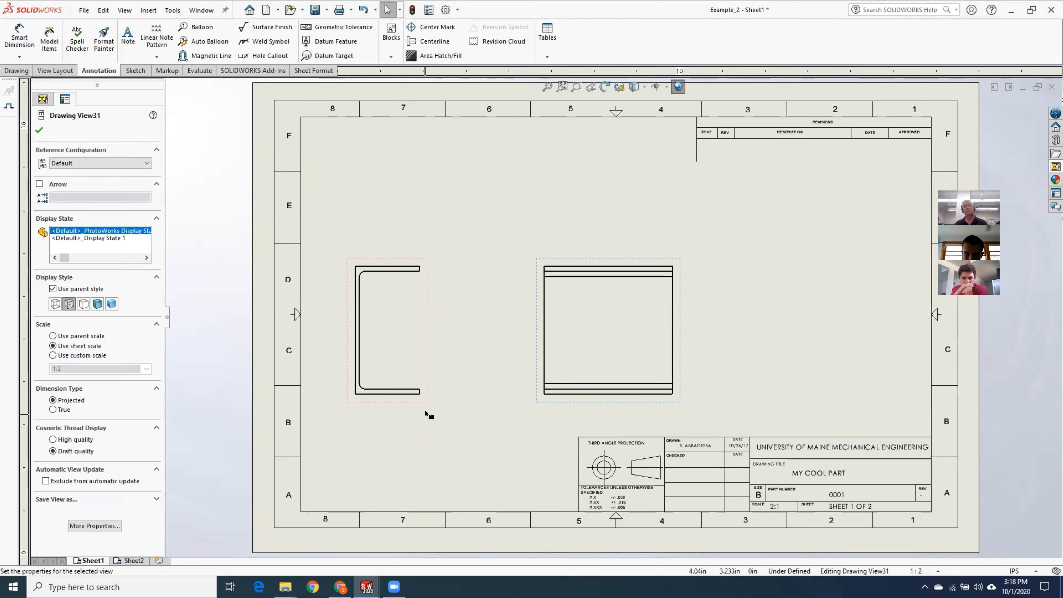
left_click_drag(408, 403, 464, 405)
left_click(464, 402)
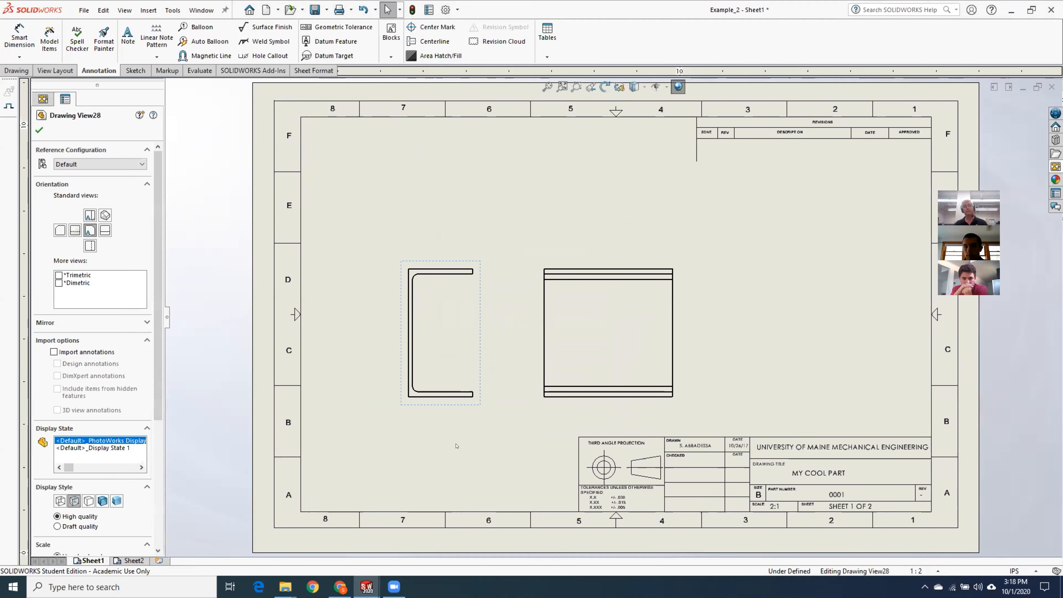
Insert an isometric projected view from the front view and place it above the side view
left_click(380, 189)
left_click(148, 10)
mouse_move(180, 48)
left_click(332, 60)
left_click(427, 316)
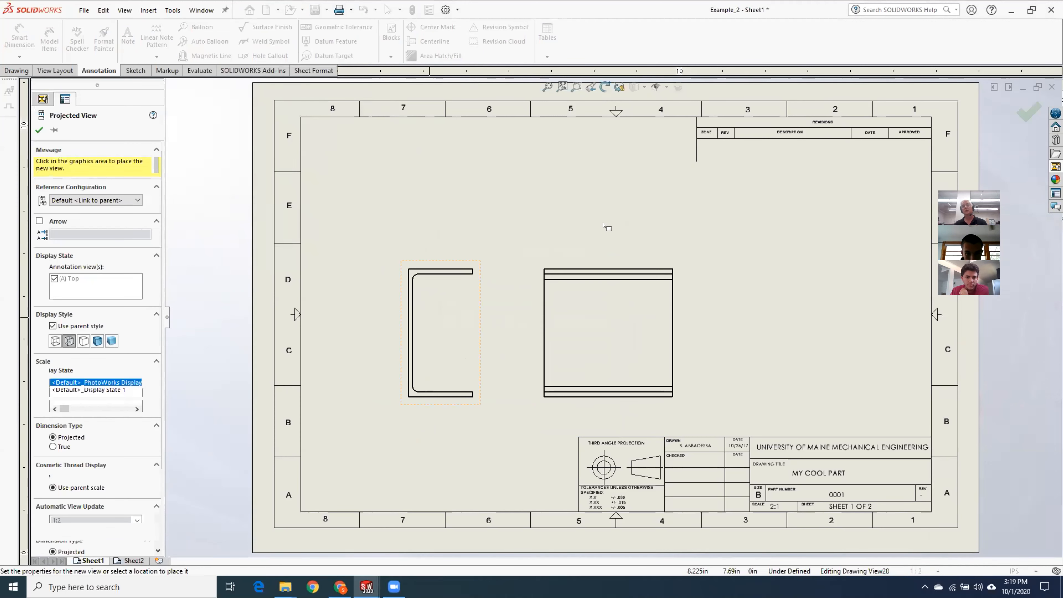
left_click(615, 209)
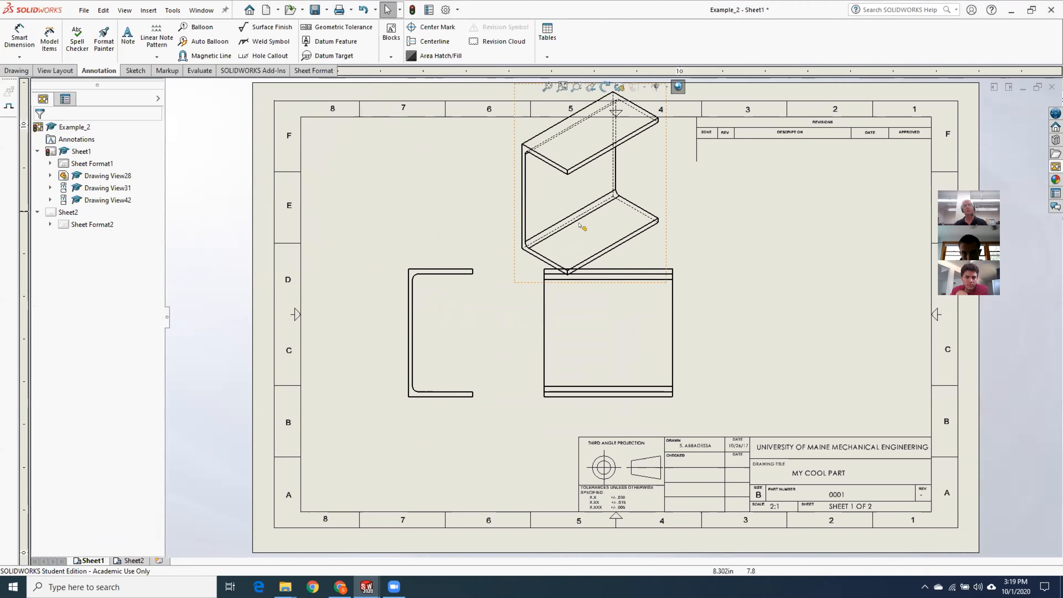
Stop the isometric view from using its parent's display style so that it shows Hidden Lines Removed
left_click(548, 208)
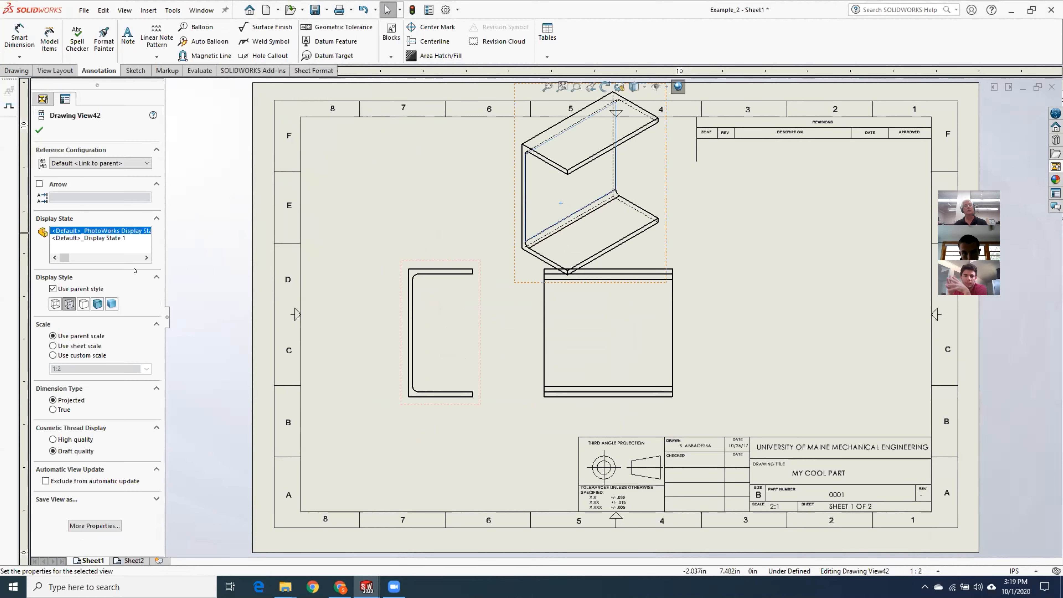
left_click(74, 289)
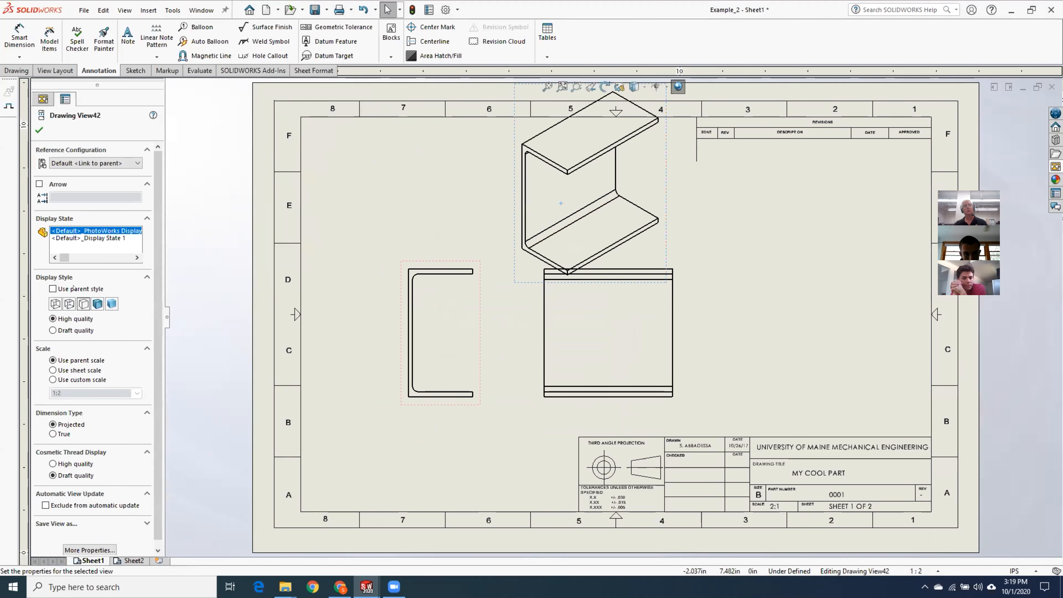
left_click(39, 130)
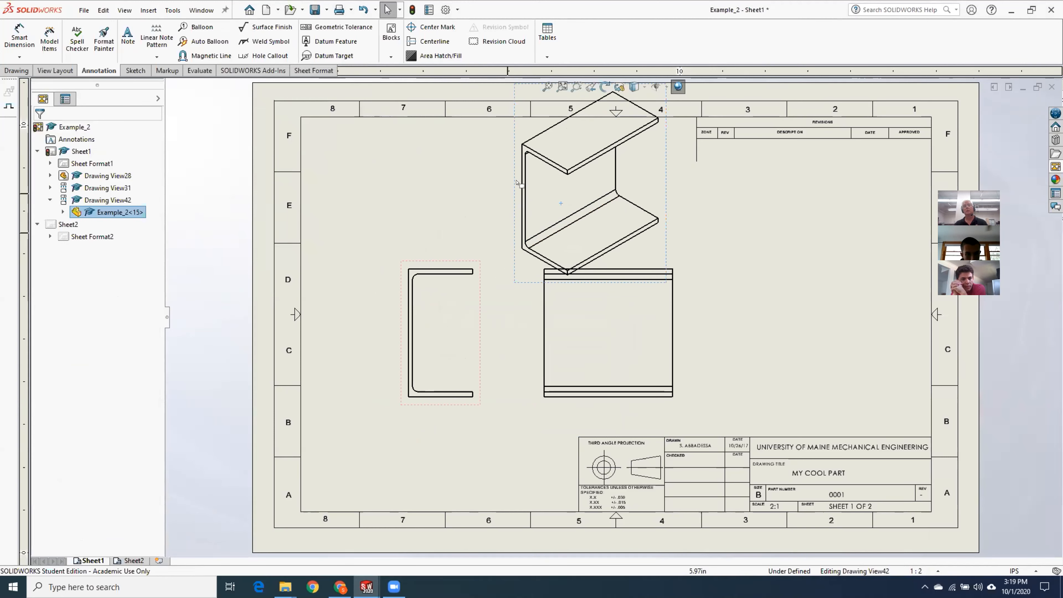
Set a custom scale of 1:4 for the isometric view
left_click(525, 135)
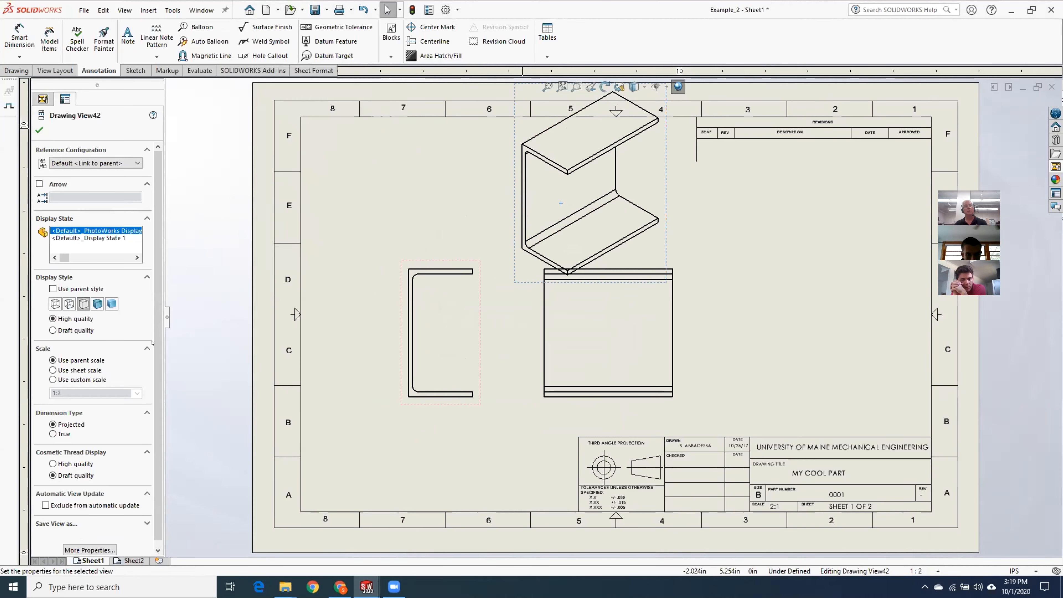
left_click(53, 380)
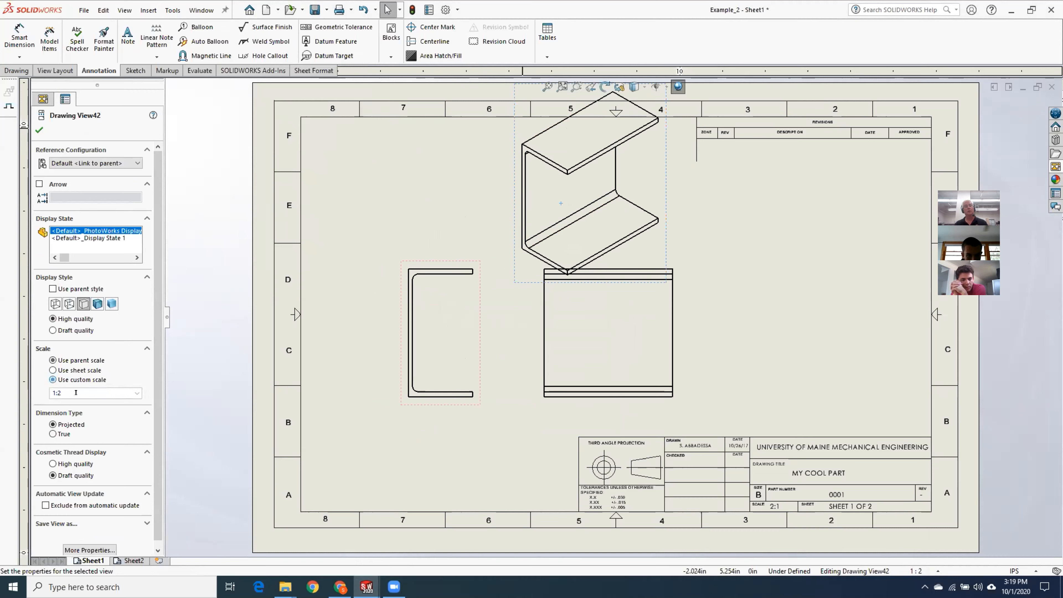
left_click(137, 392)
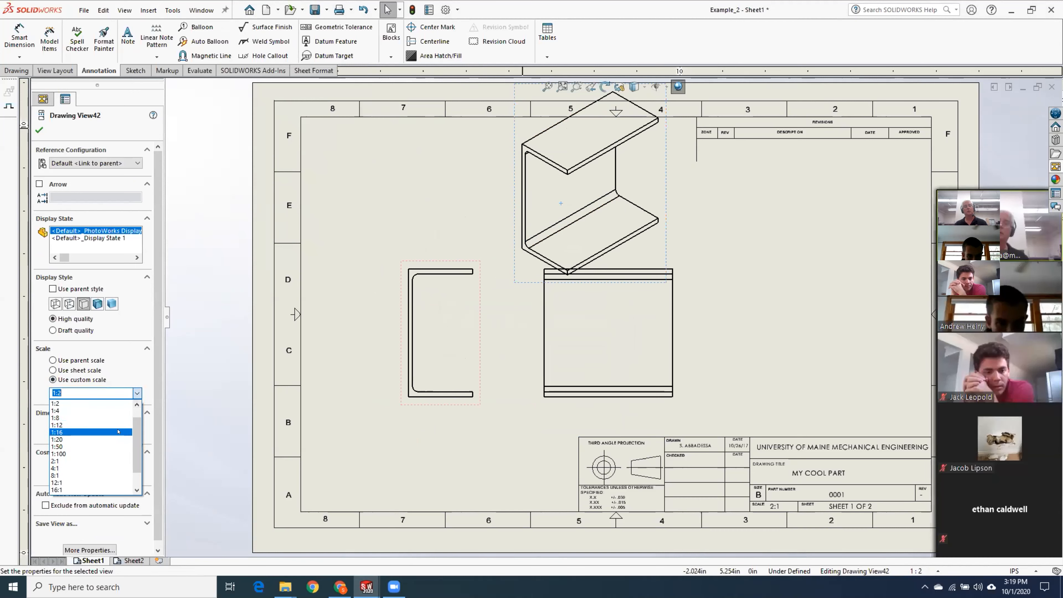
left_click(118, 411)
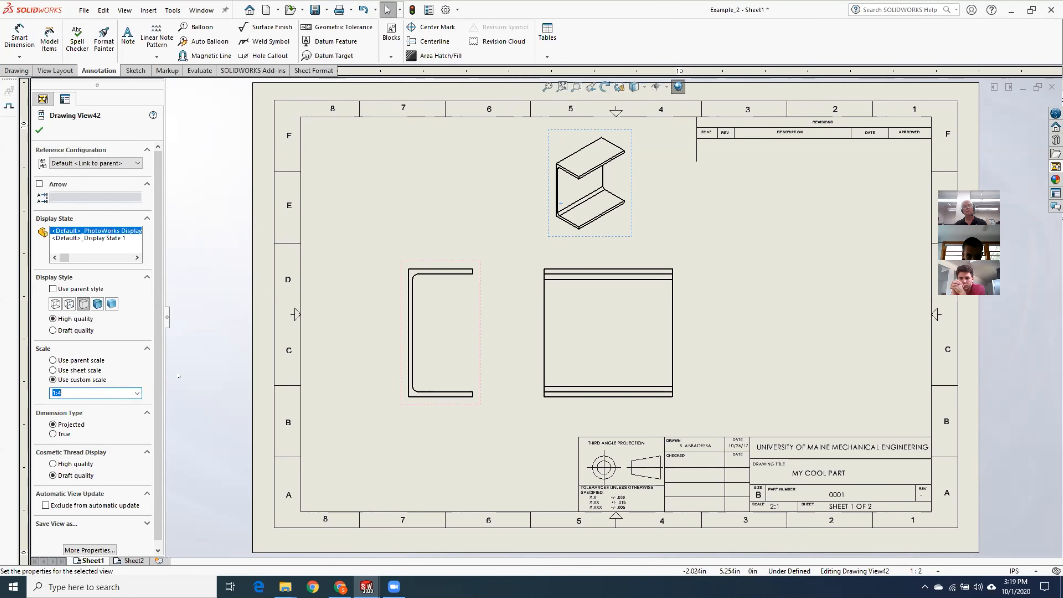
left_click(199, 379)
Move the isometric view beside the revision table and shift the front and side views toward the sheet's left border
left_click_drag(552, 237, 608, 224)
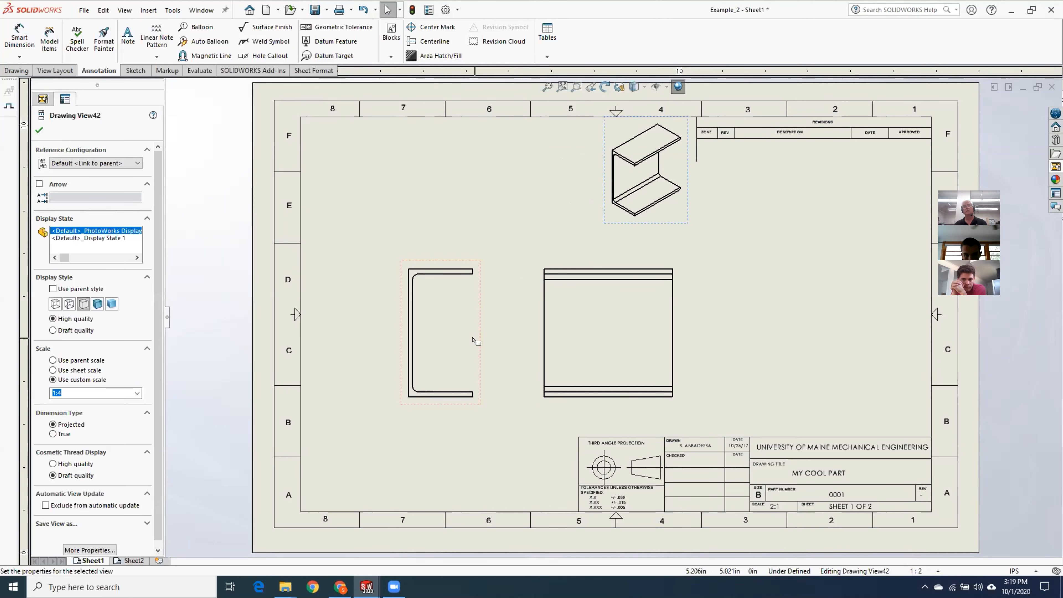
left_click_drag(480, 353, 433, 335)
left_click(533, 316)
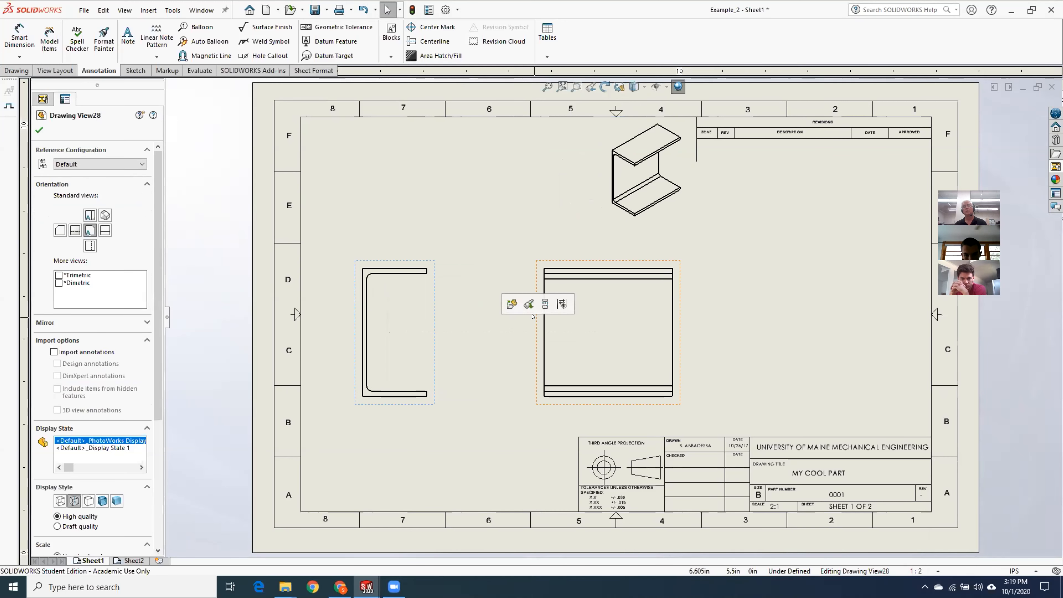
mouse_move(532, 316)
left_mouse_down()
mouse_move(488, 317)
mouse_move(497, 315)
left_mouse_up()
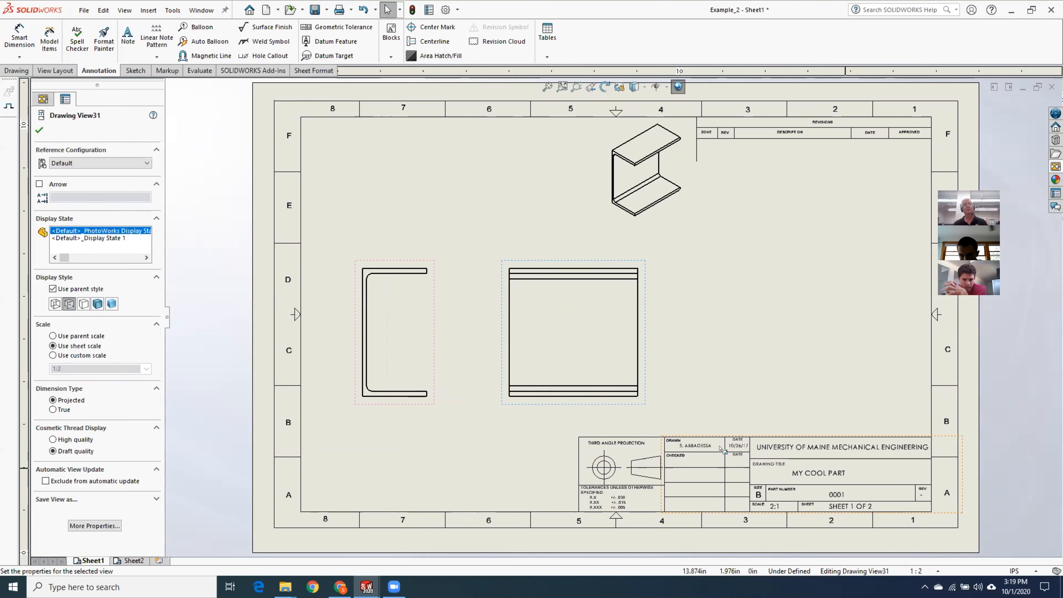
left_click(39, 130)
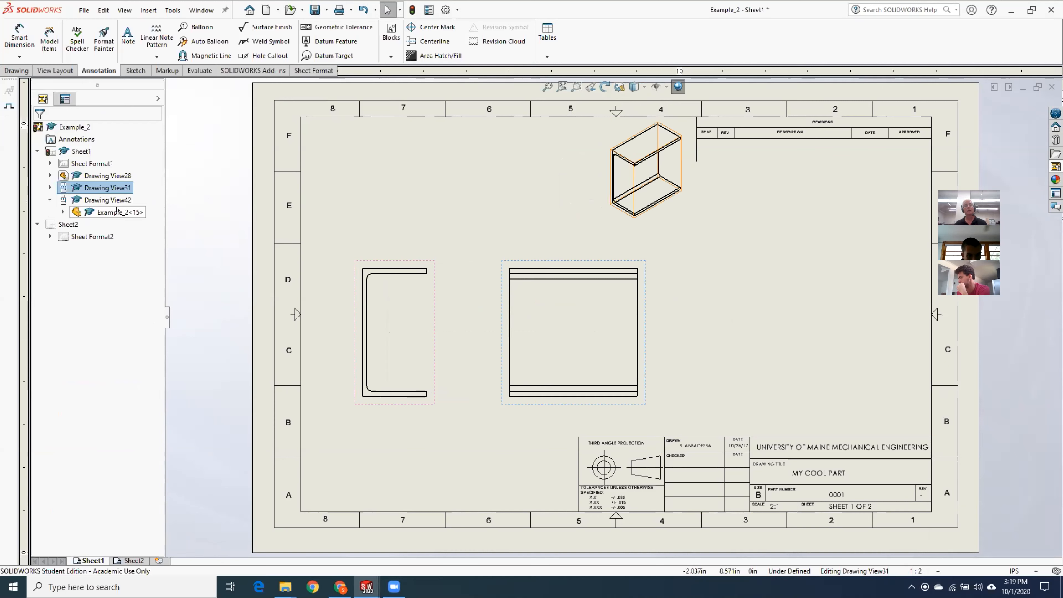
Open the example_2.sldprt part from the side view's component in the drawing tree
left_click(51, 200)
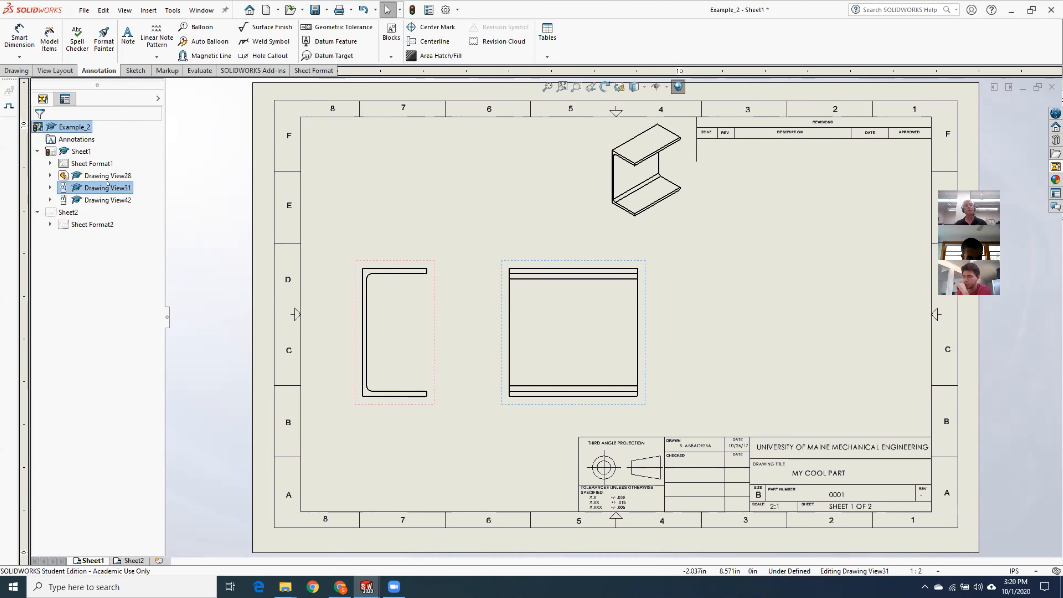
left_click(50, 188)
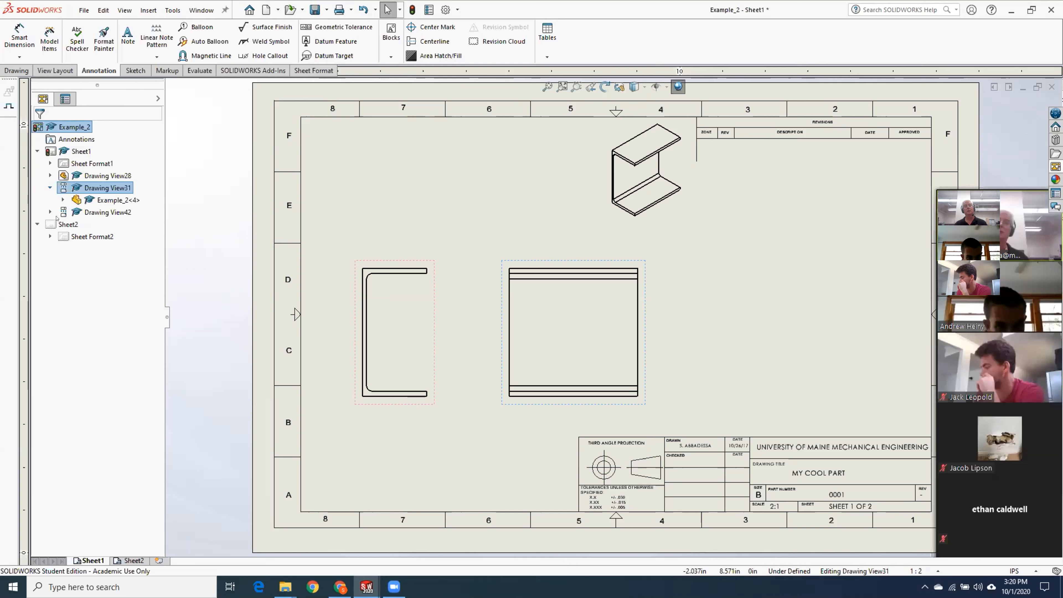
right_click(117, 200)
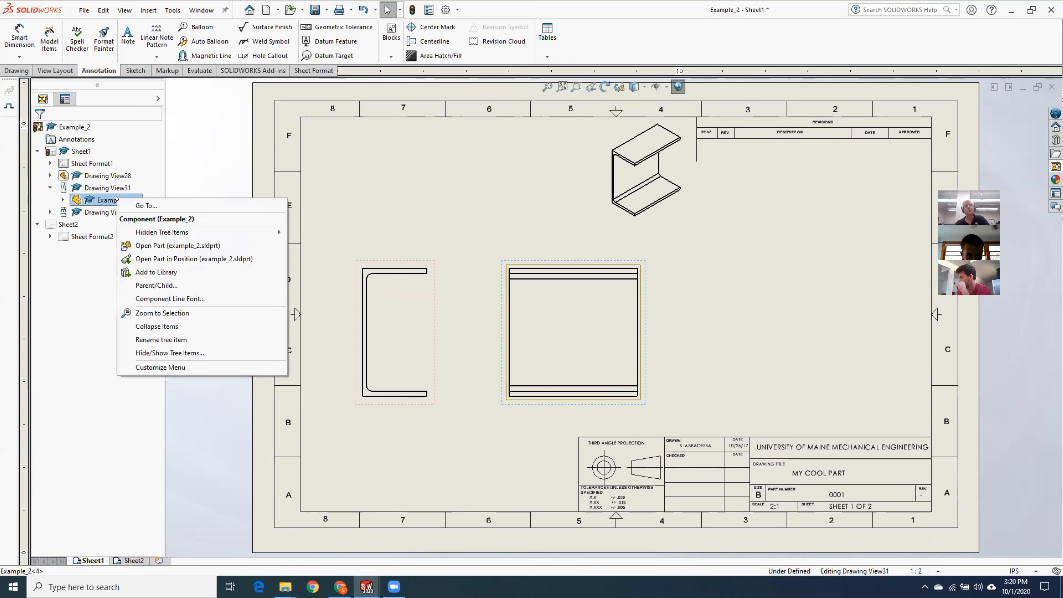
left_click(155, 245)
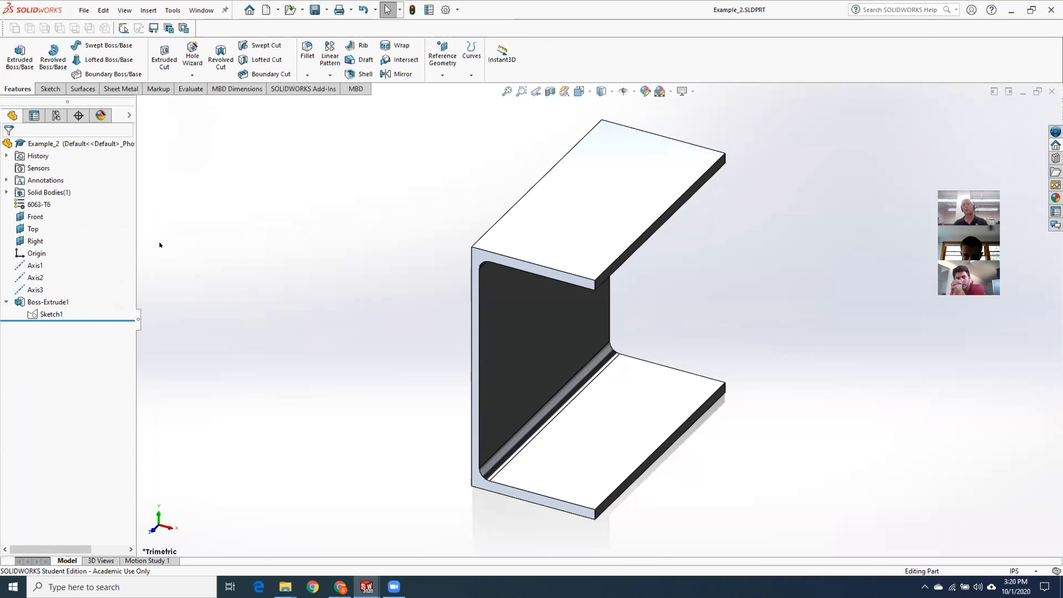
Open the part's custom file properties and set PART_NUMBER to 9876
left_click(82, 10)
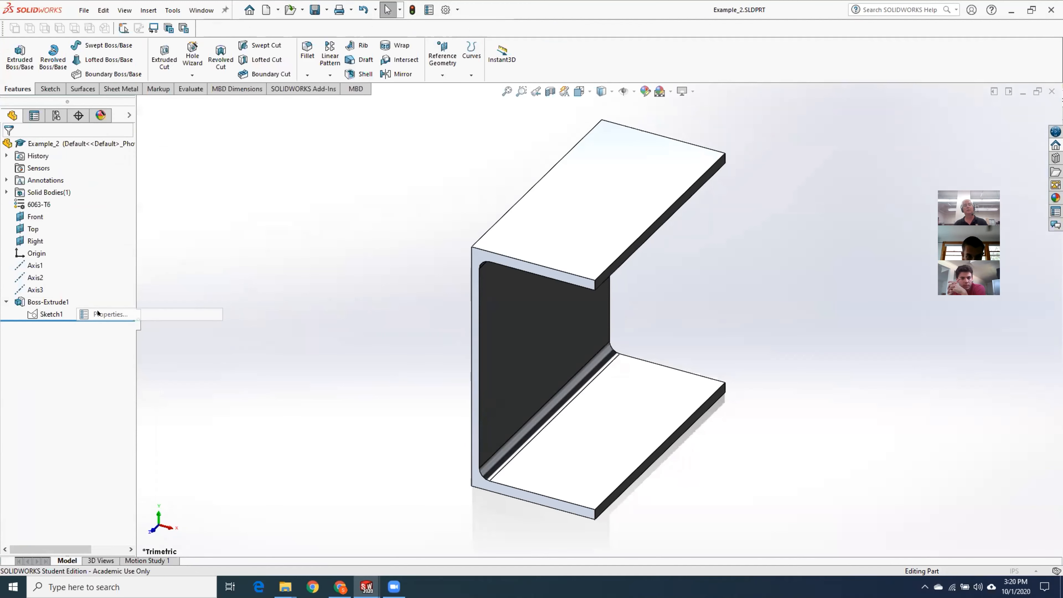
left_click(84, 314)
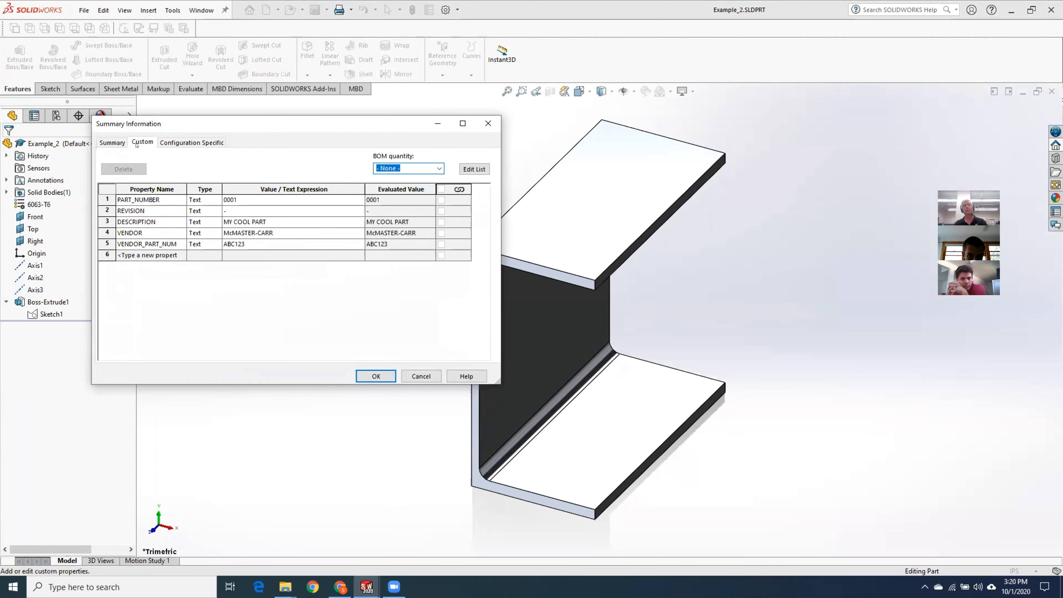
left_click(253, 200)
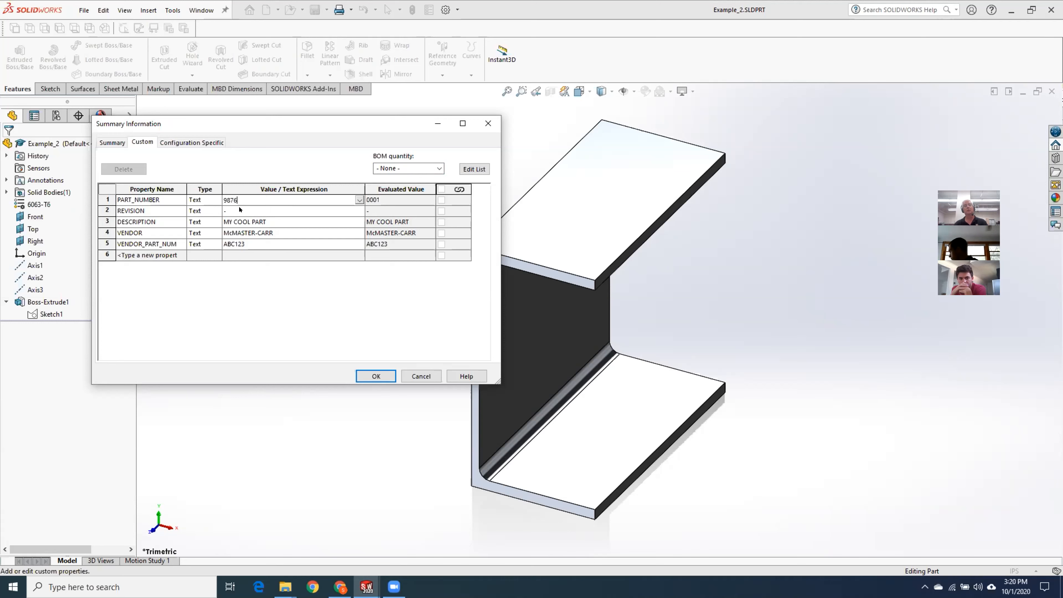
Set the DESCRIPTION property to GIRDER, ALUMINUM
left_click(275, 225)
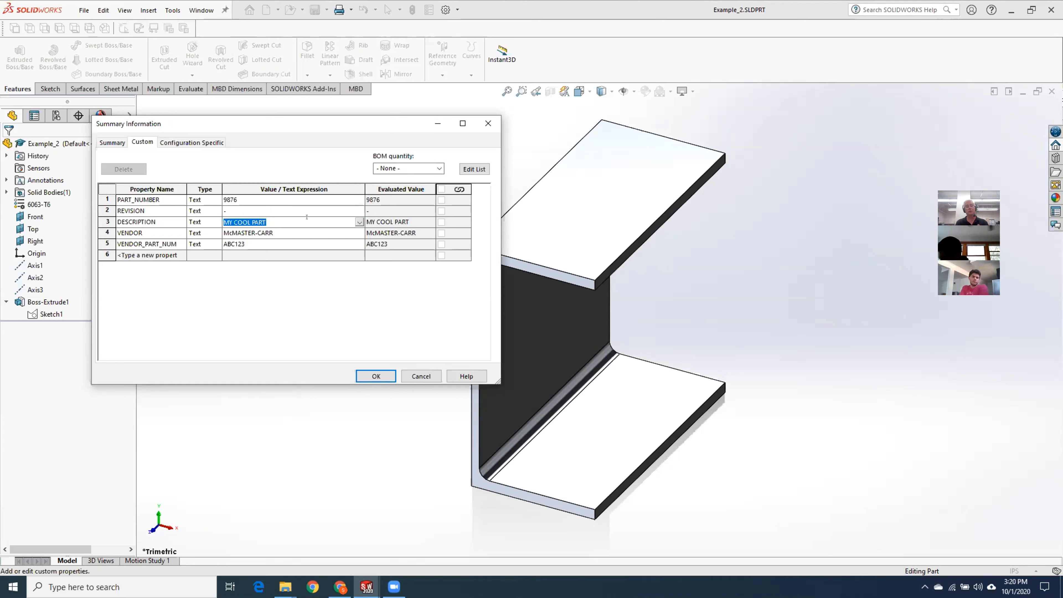
type("GIRDER,")
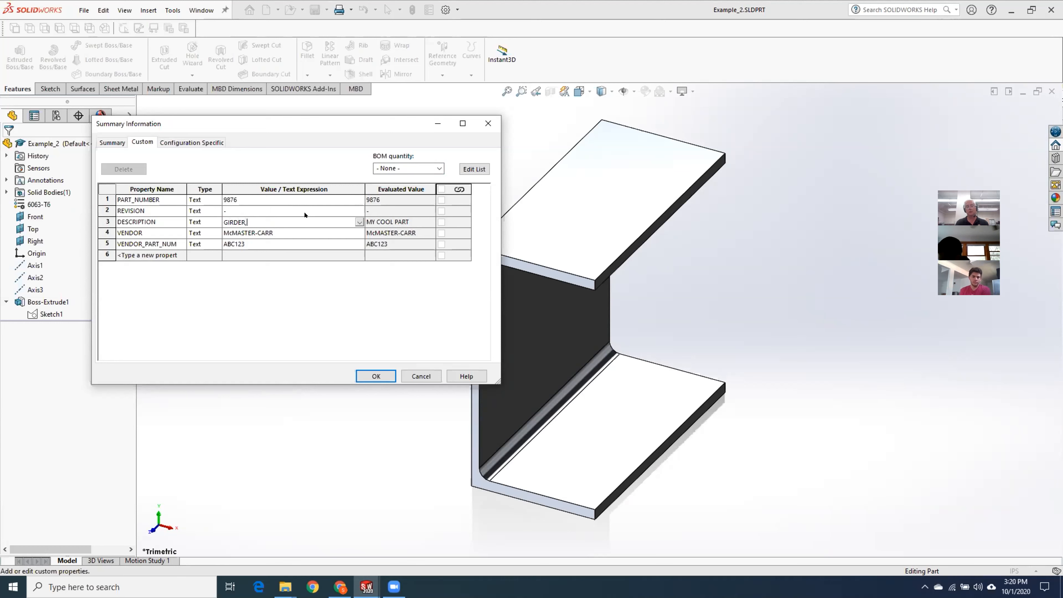
type(" ALUMINUM")
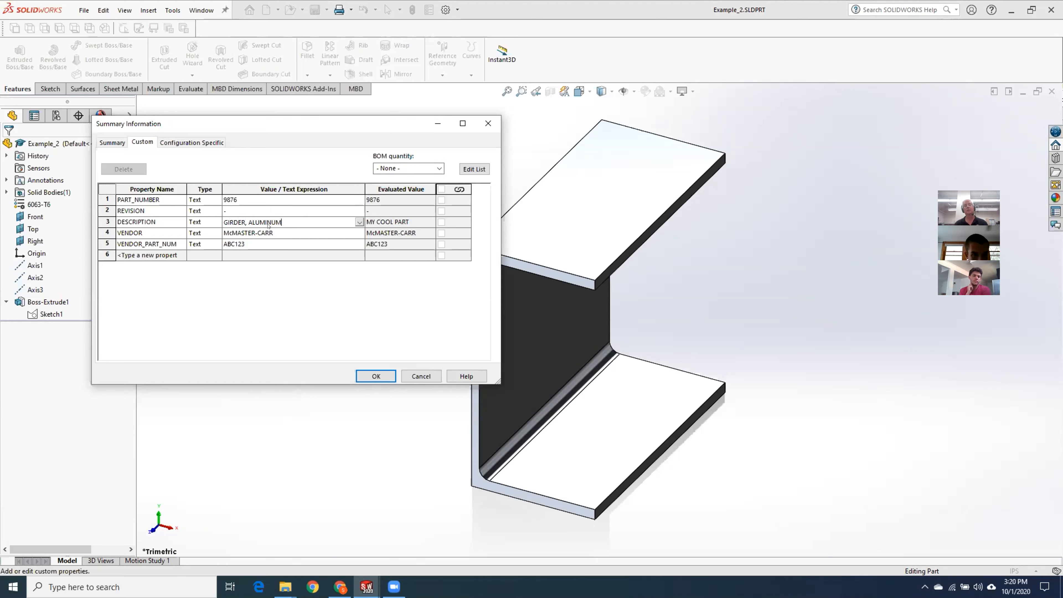
key("Return")
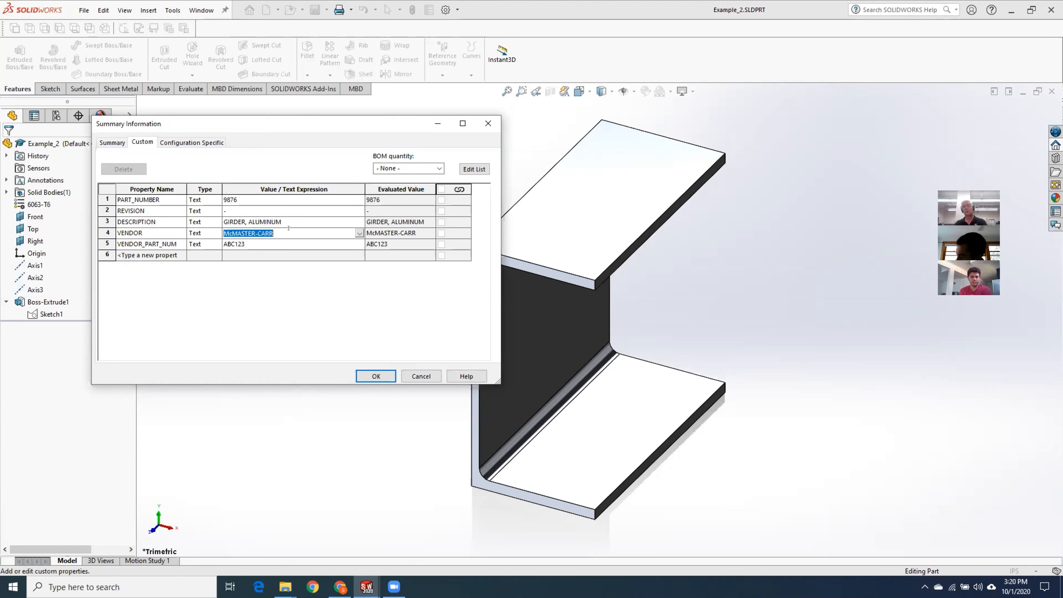
Clear the values of the VENDOR and VENDOR_PART_NUM properties and apply the property changes
key("BackSpace")
key("Return")
key("BackSpace")
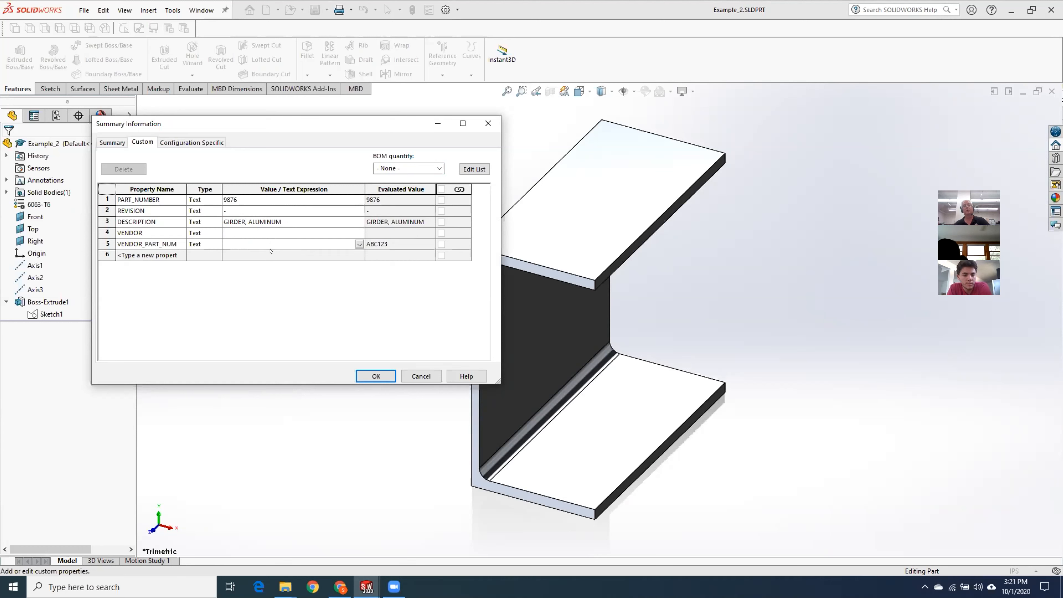
left_click(287, 230)
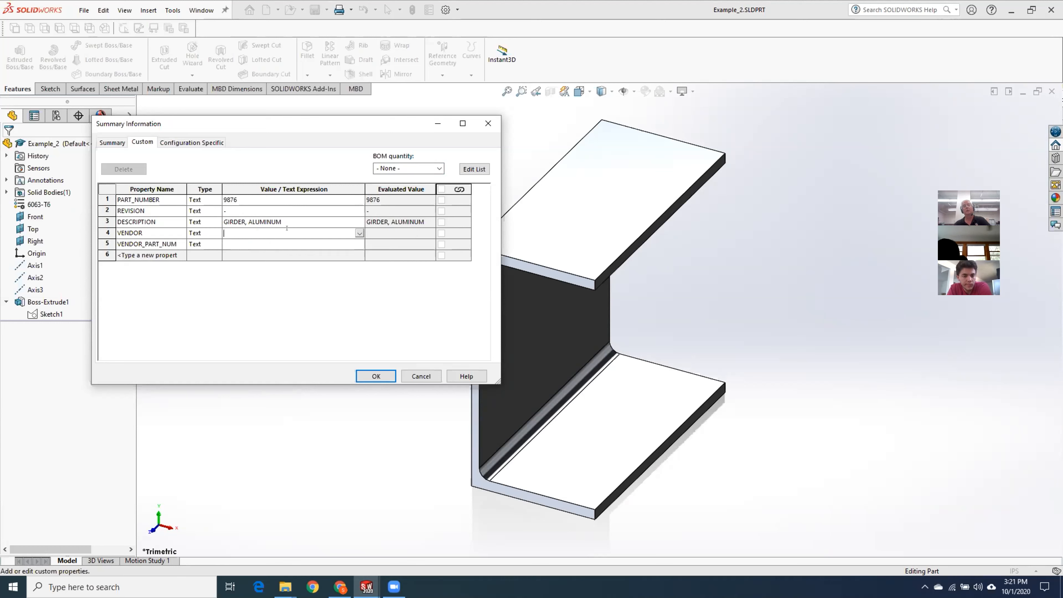
left_click(375, 375)
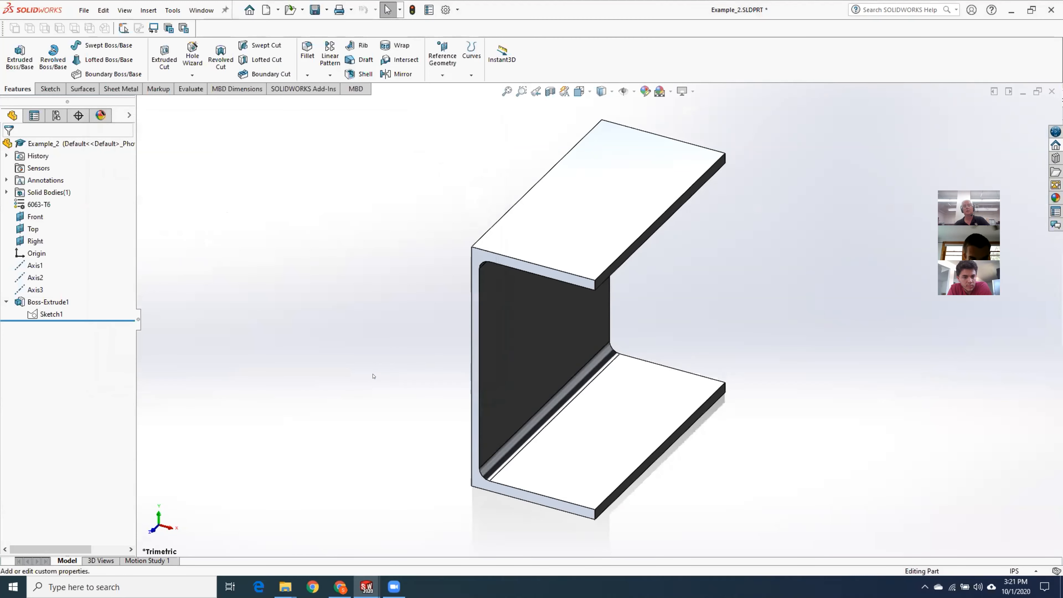
Save the Example_2 part and close it to return to the drawing
left_click(314, 9)
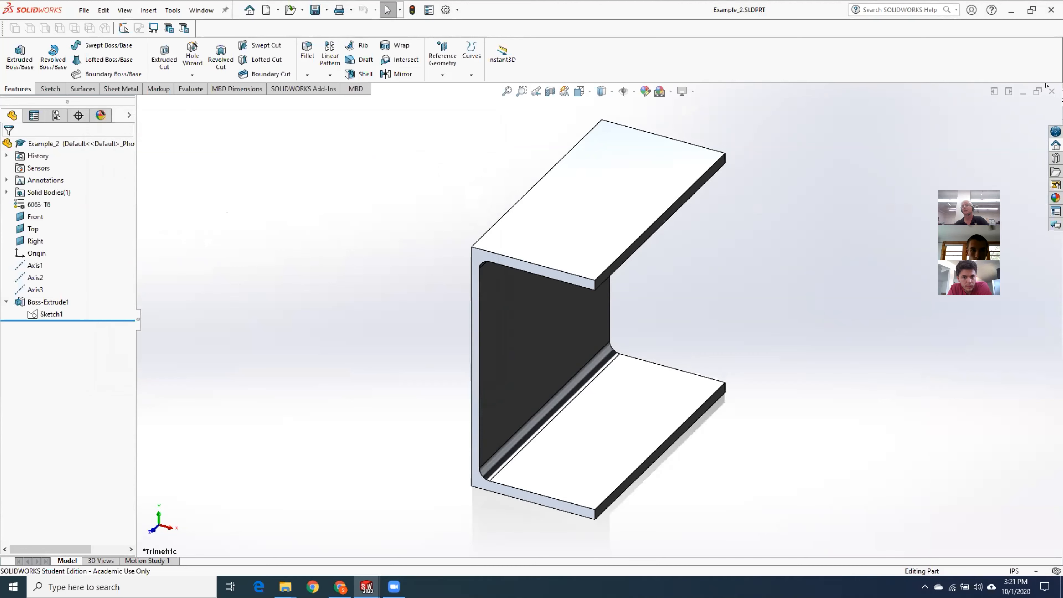
left_click(1051, 92)
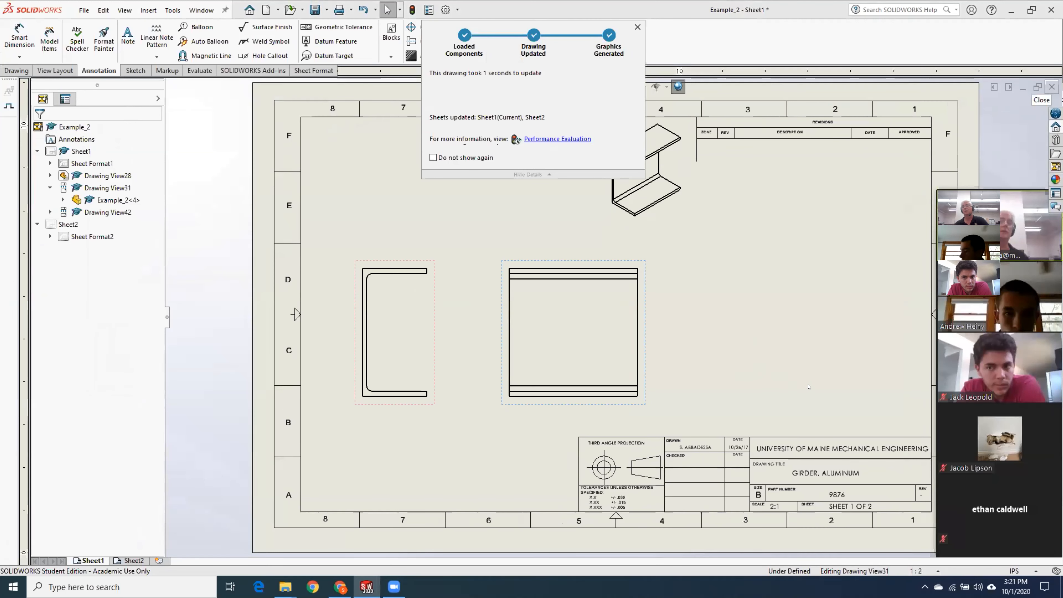
Open the title block data for editing and set the drawn date to 10/1/20
scroll(807, 384, "up", 3)
scroll(729, 307, "down", 1)
scroll(729, 307, "down", 2)
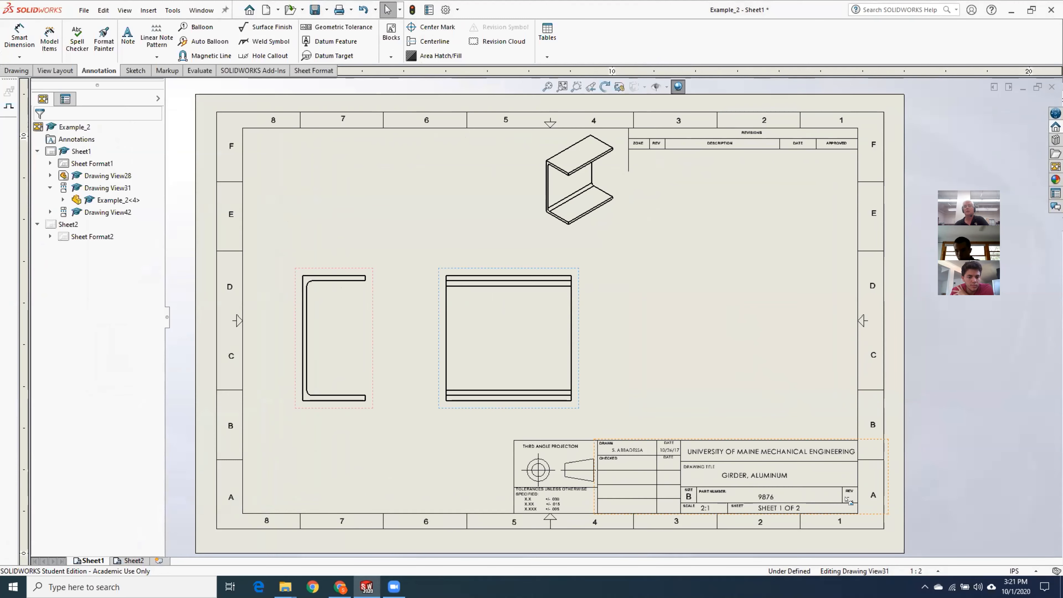
scroll(850, 501, "up", 2)
scroll(703, 476, "up", 3)
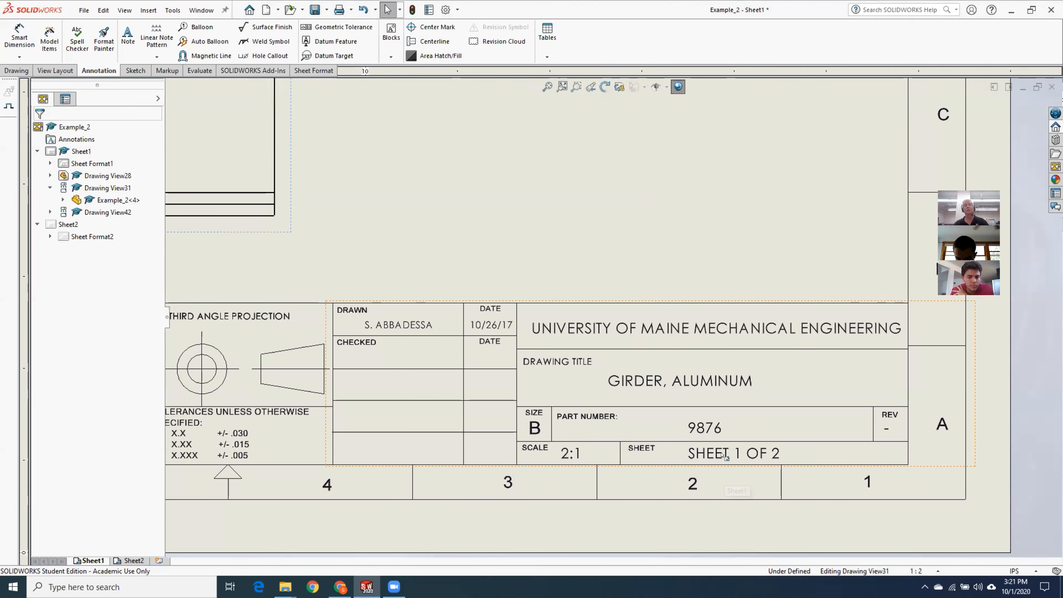
left_click(488, 322)
double_click(492, 326)
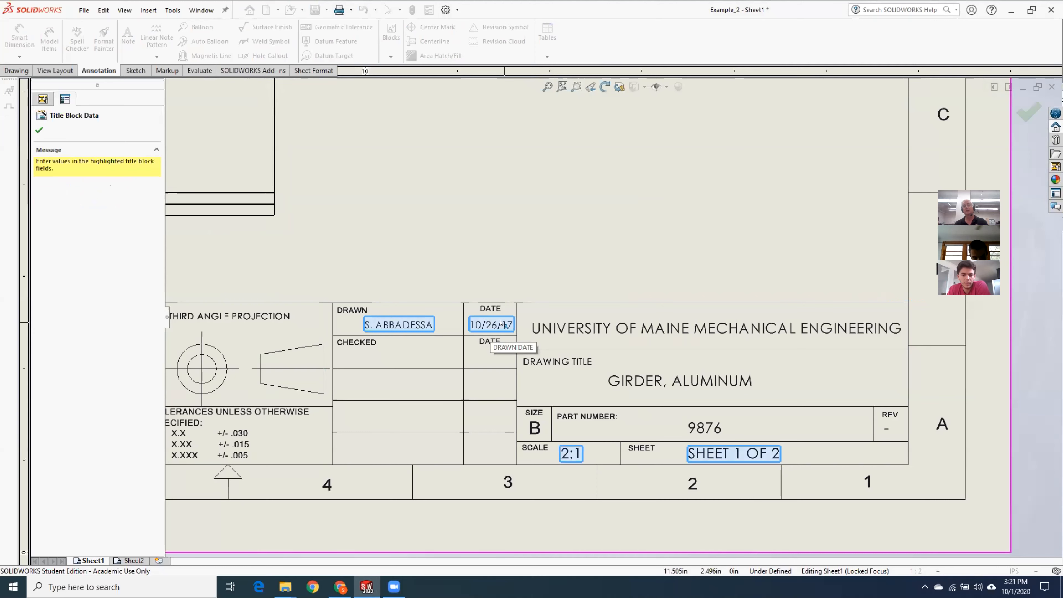
left_click(493, 326)
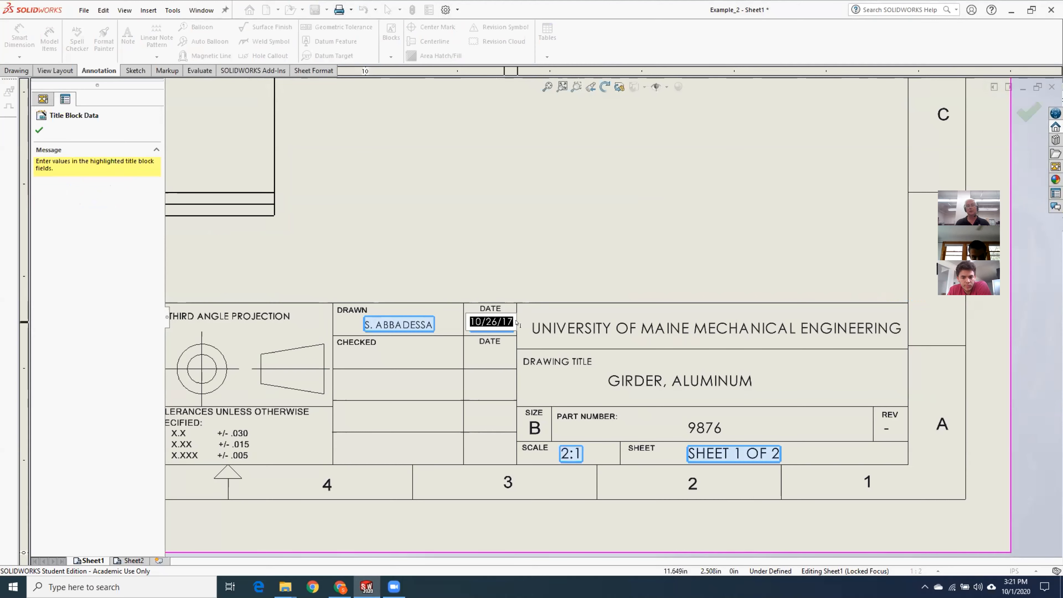
type("10/")
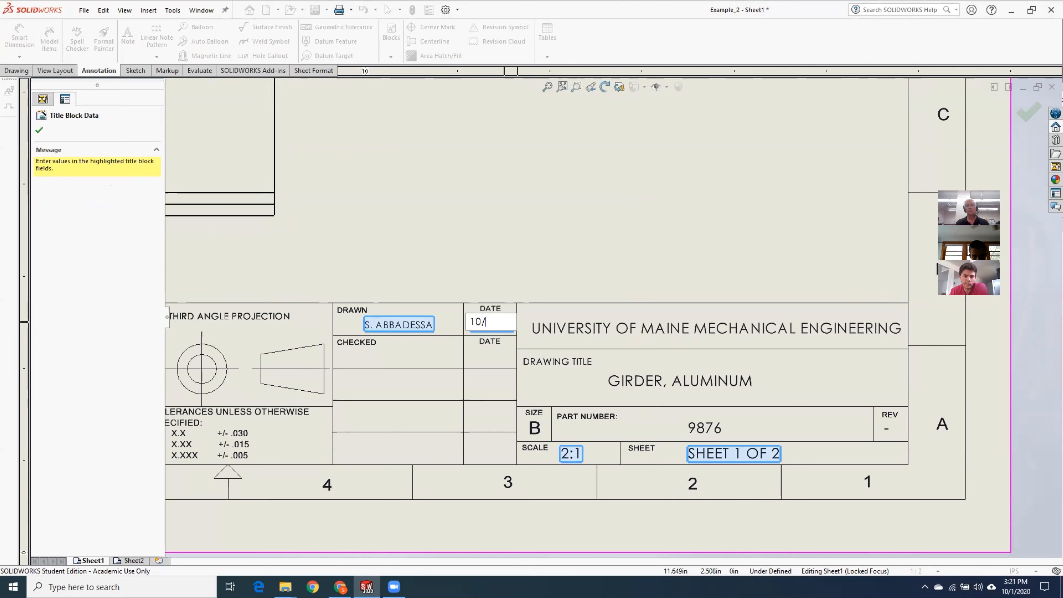
type("1/20")
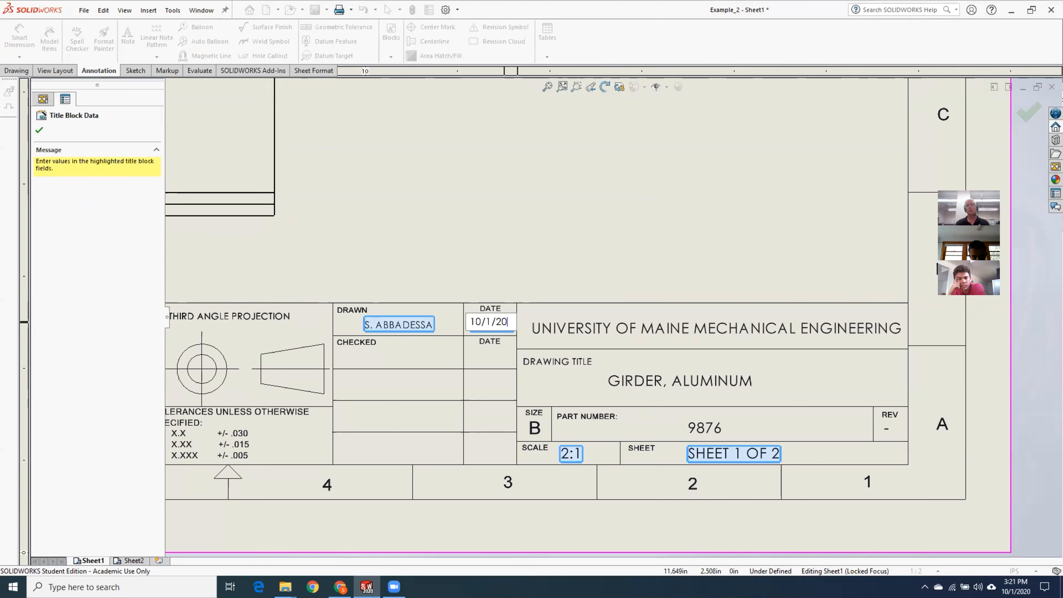
Set the title block's scale to 1:2 and its sheet text to SHEET 1 OF 1, and finish editing the title block data
left_click(571, 454)
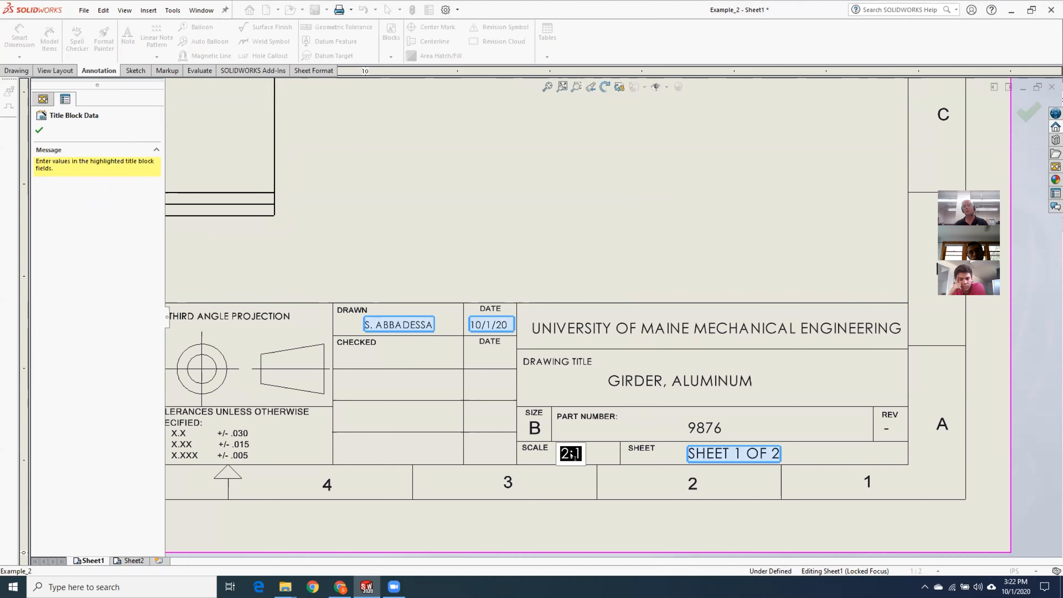
type("1:2")
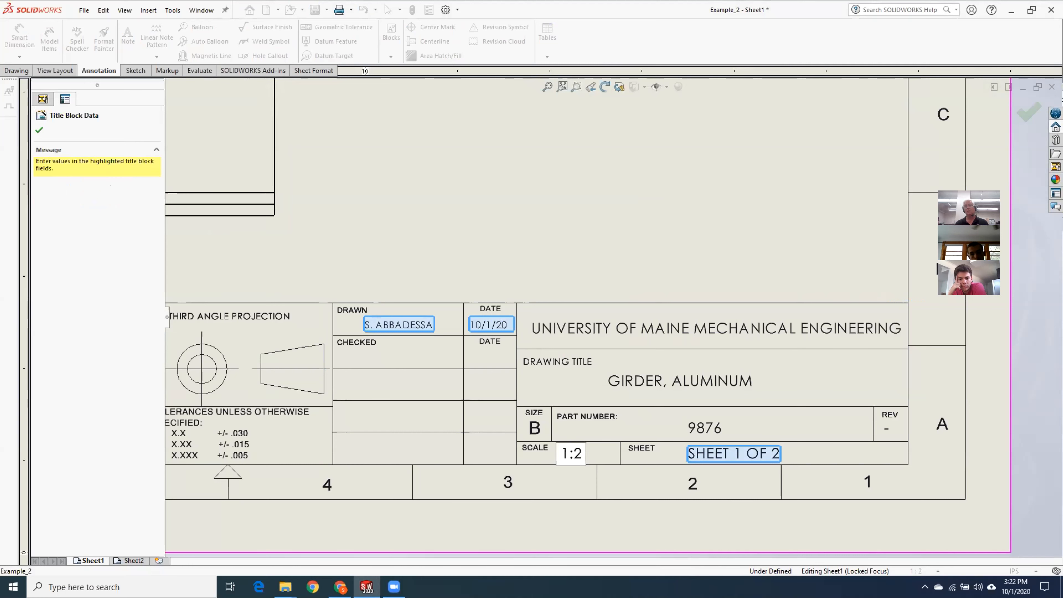
left_click(775, 454)
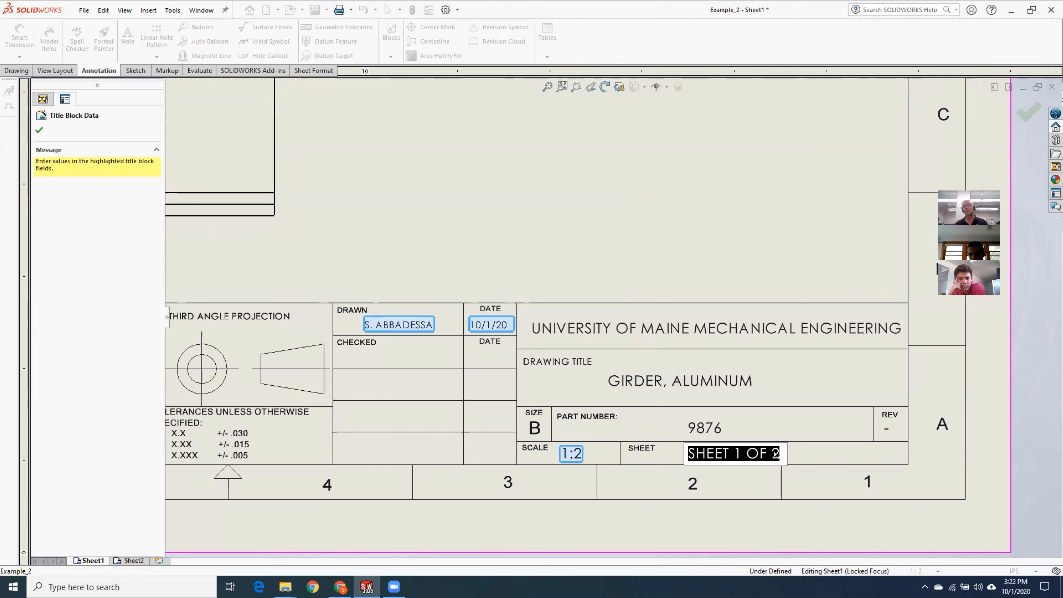
left_click(776, 454)
key("BackSpace")
type("1")
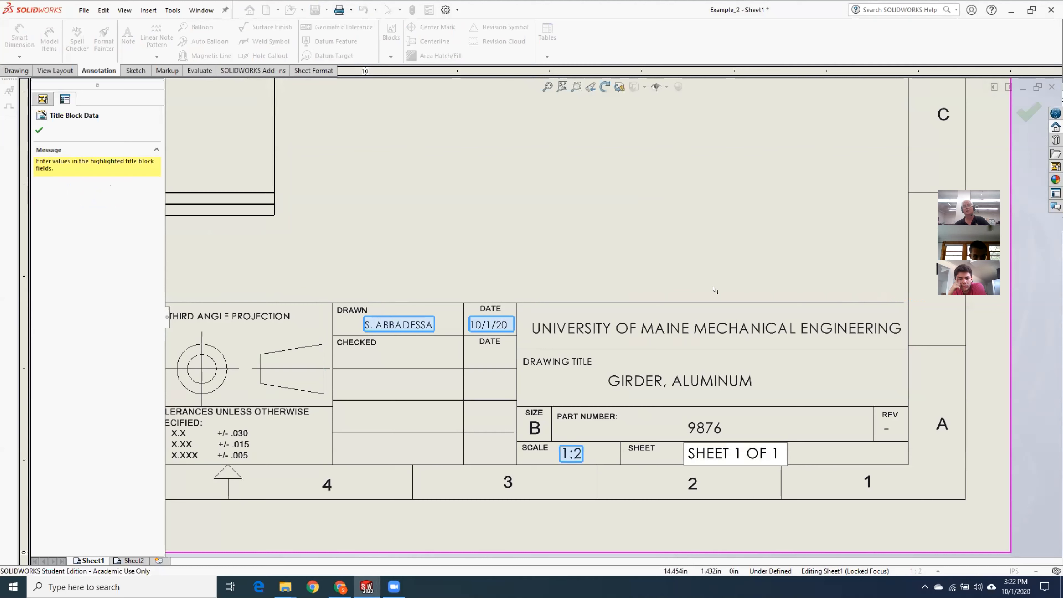
left_click(285, 171)
left_click(40, 130)
scroll(477, 226, "up", 5)
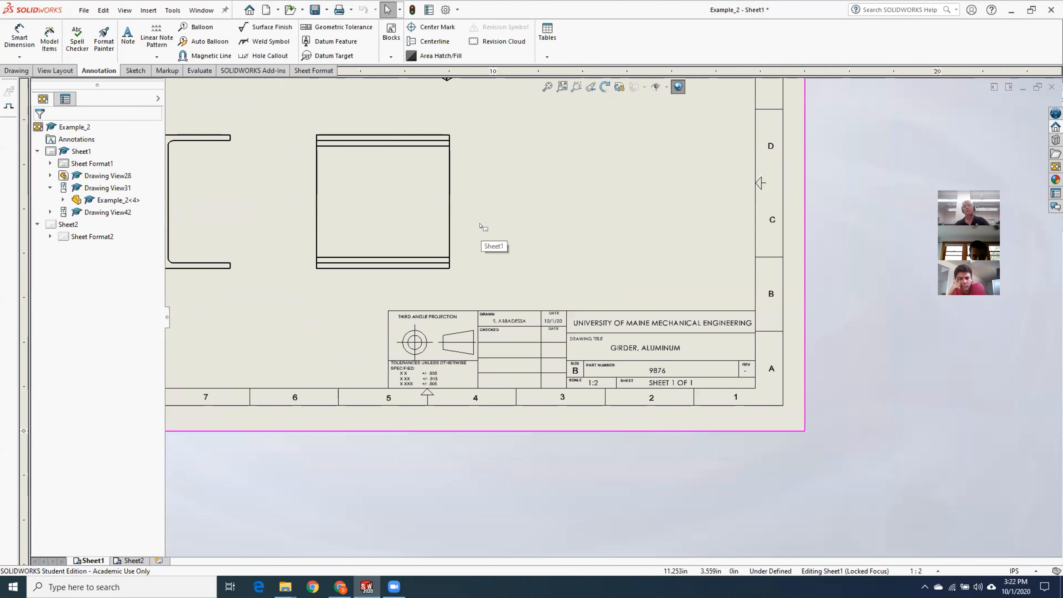
scroll(461, 172, "down", 3)
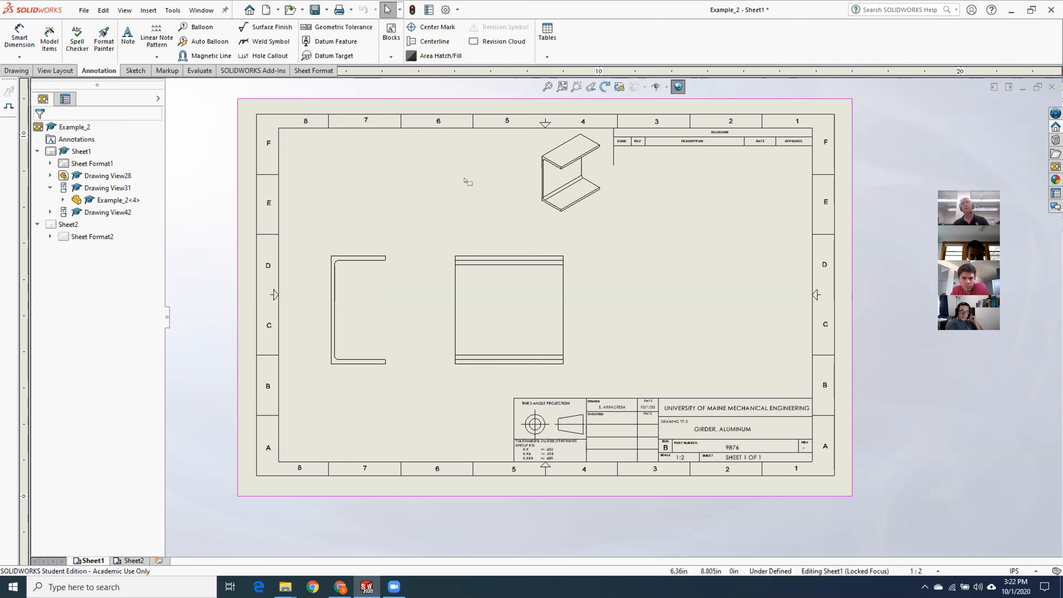
Switch to Chrome and open the Machined Piece Part Drawing from the MEE120 course site's Print Examples page
left_click(340, 587)
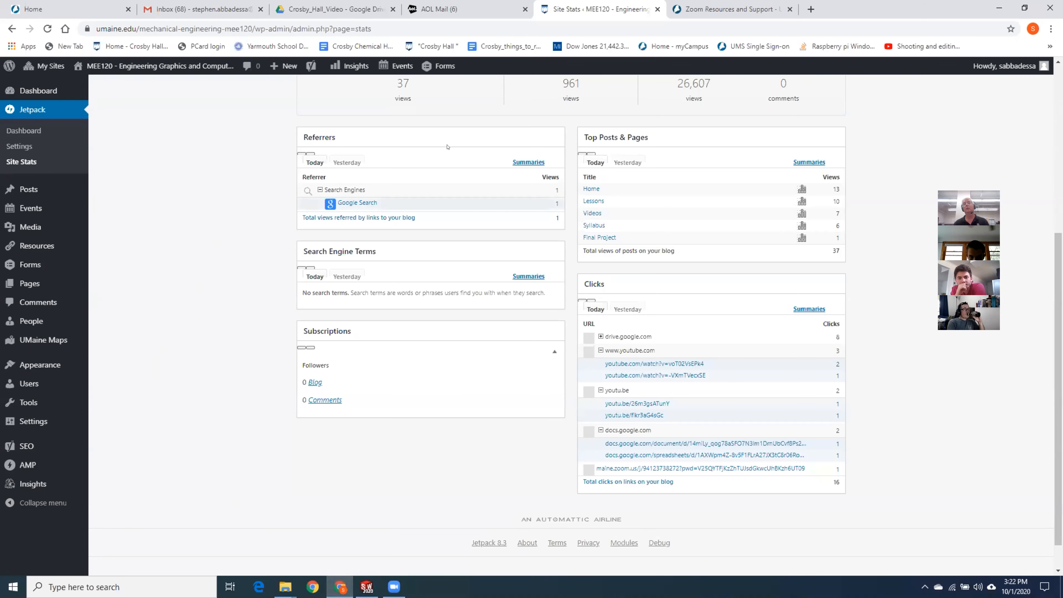
key("ctrl+w")
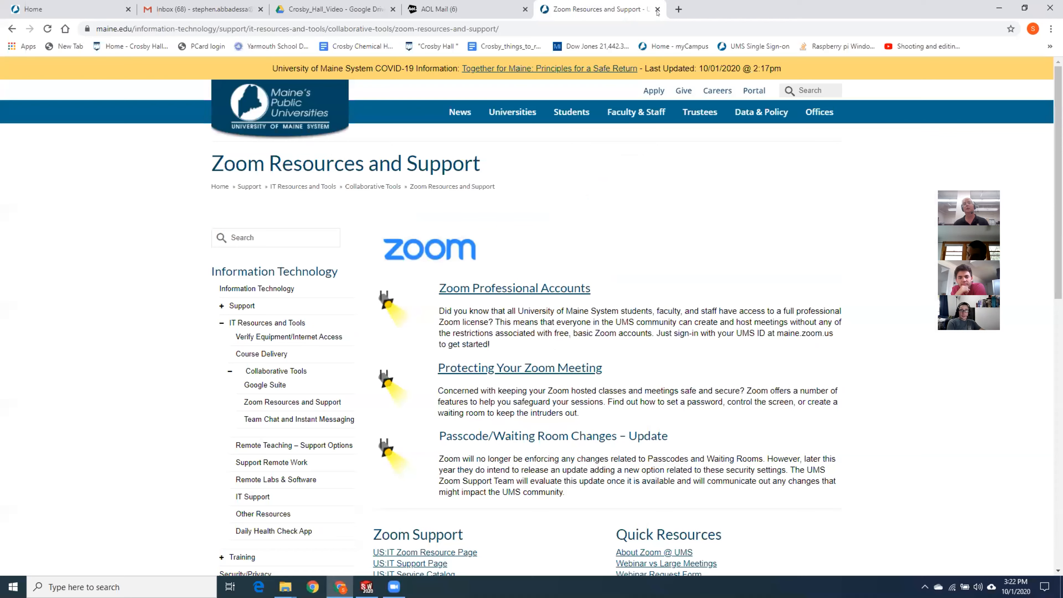
left_click(678, 9)
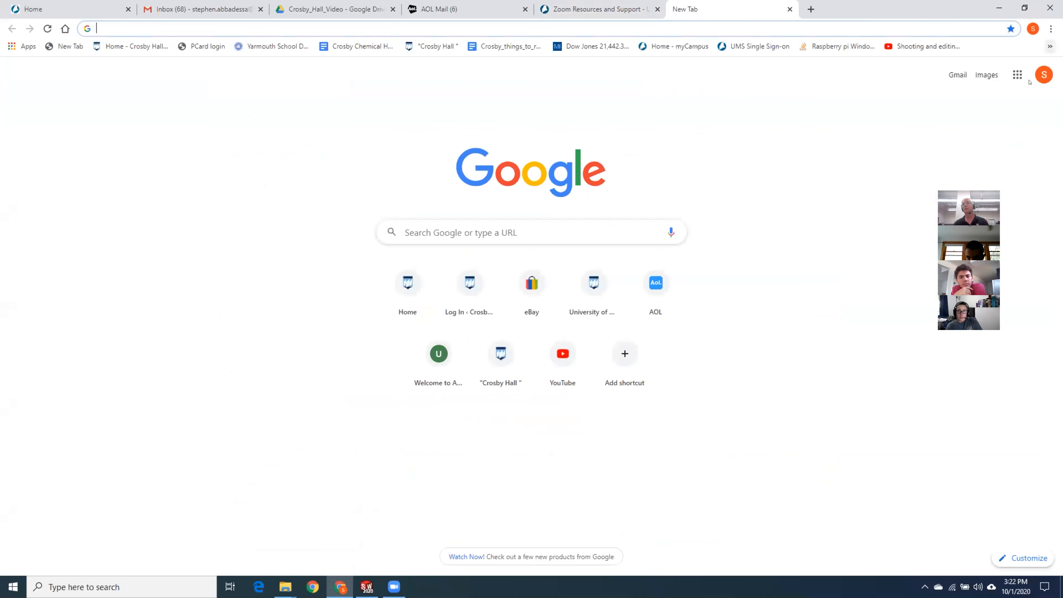
left_click(1050, 46)
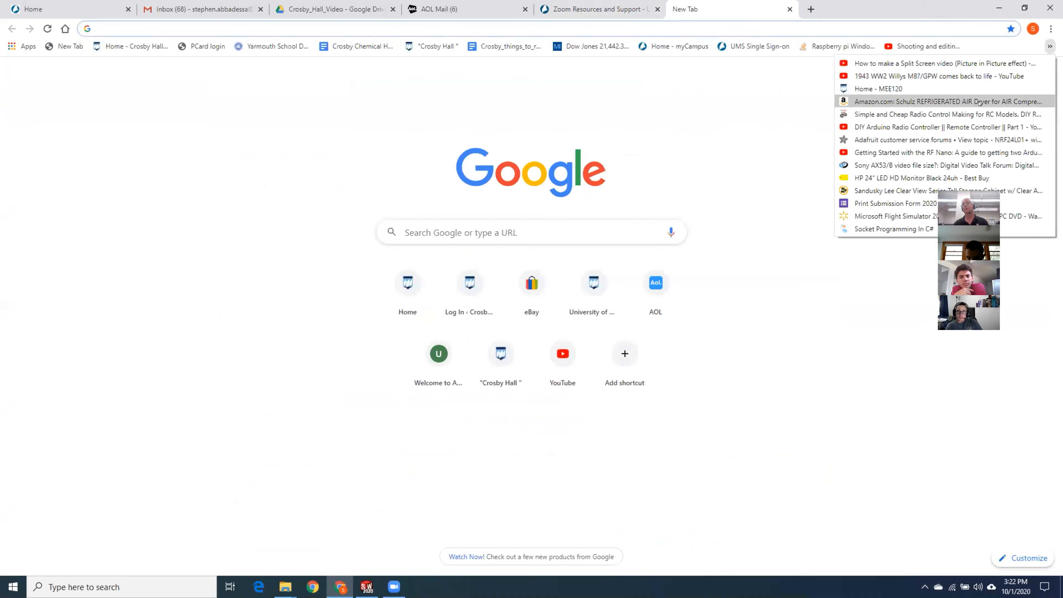
left_click(979, 85)
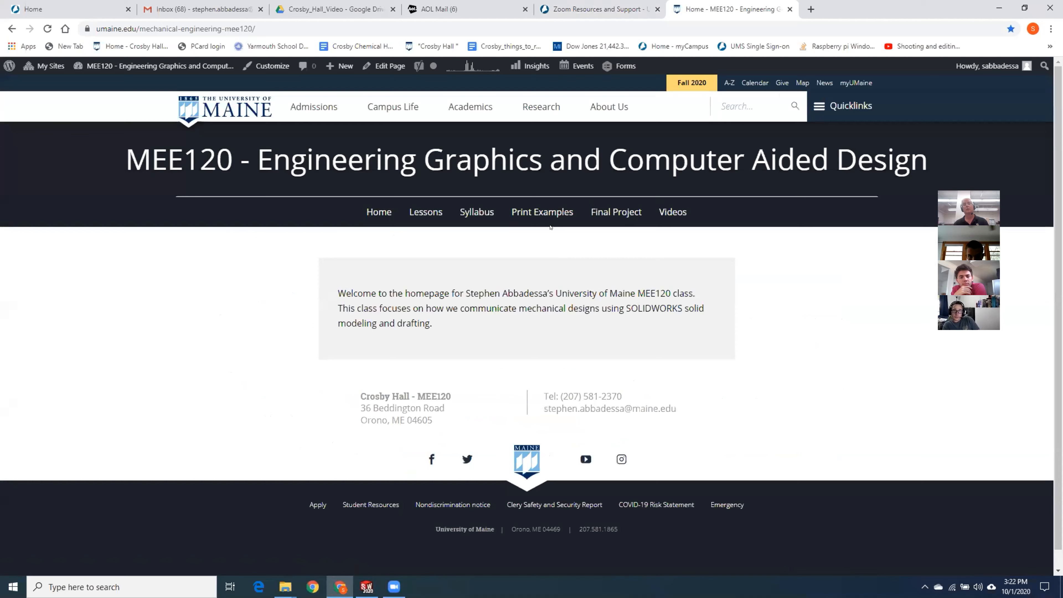
left_click(546, 213)
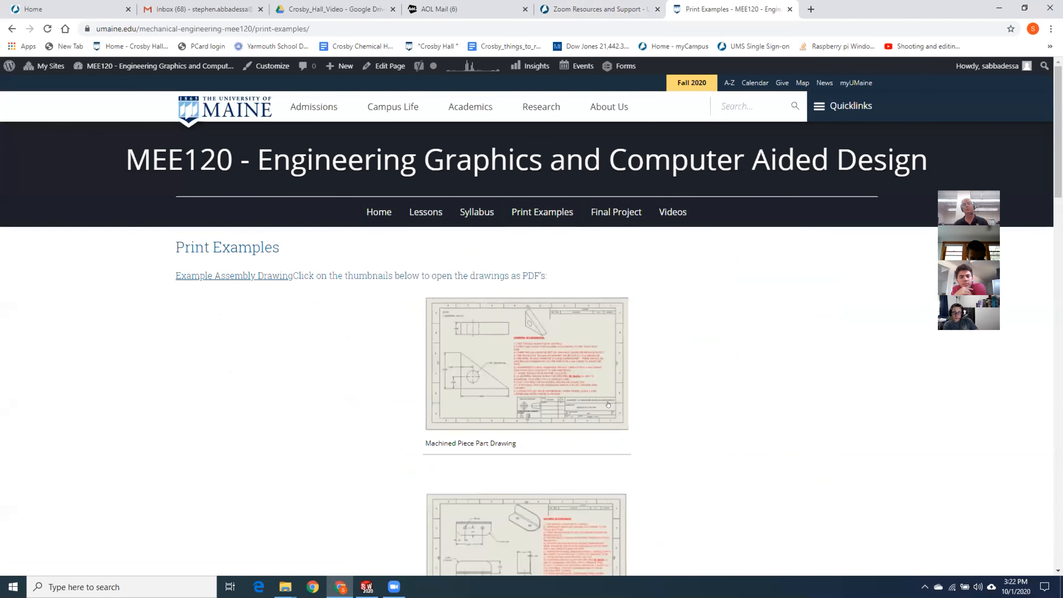
left_click(562, 387)
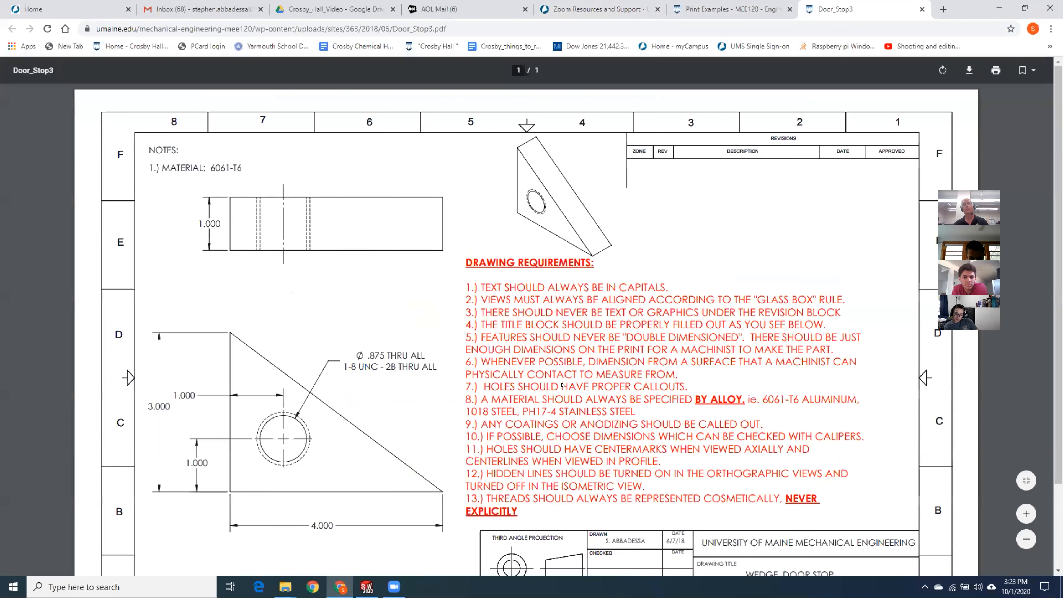
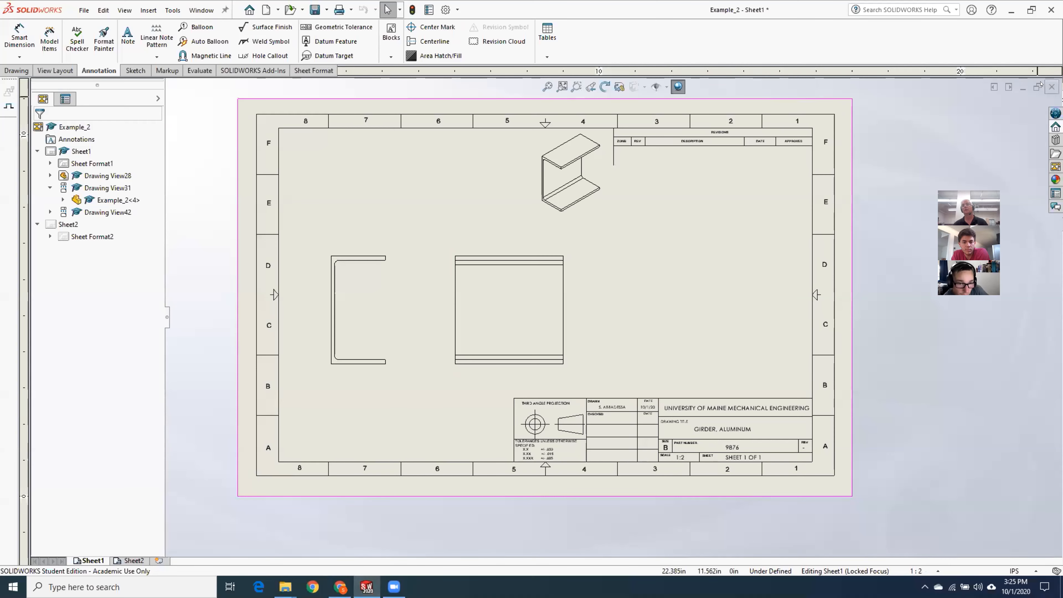
Switch from the drawing to Chrome and close the Crosby_Hall_Video Google Drive tab
left_click(340, 586)
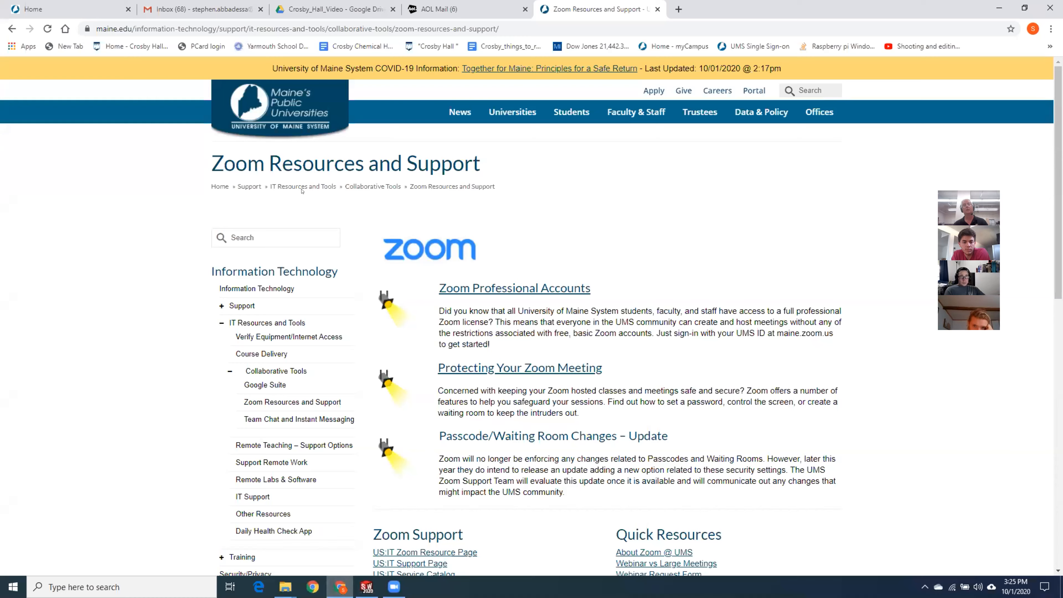
left_click(334, 9)
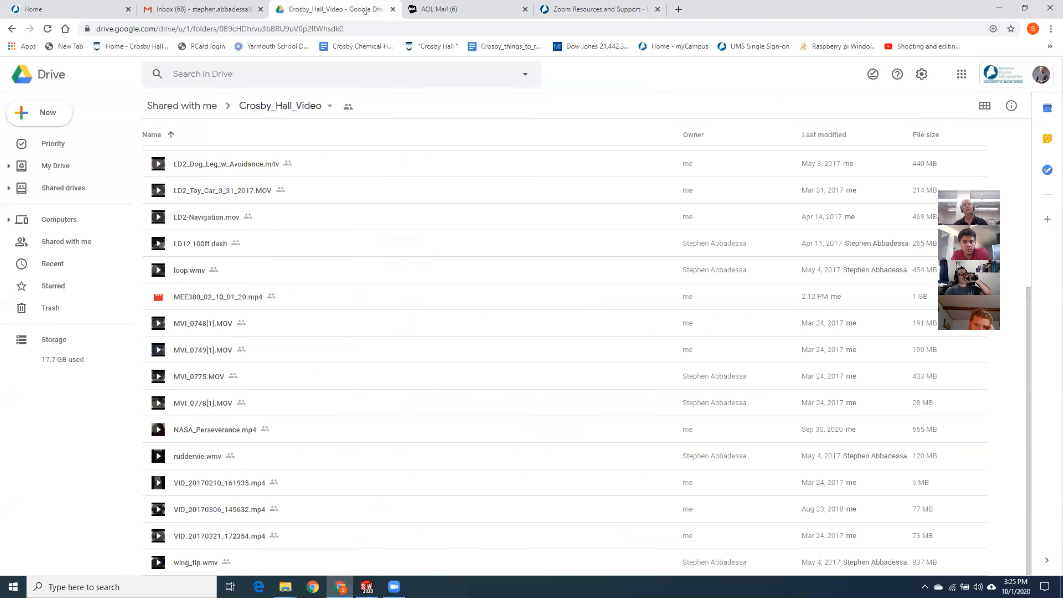
left_click(392, 9)
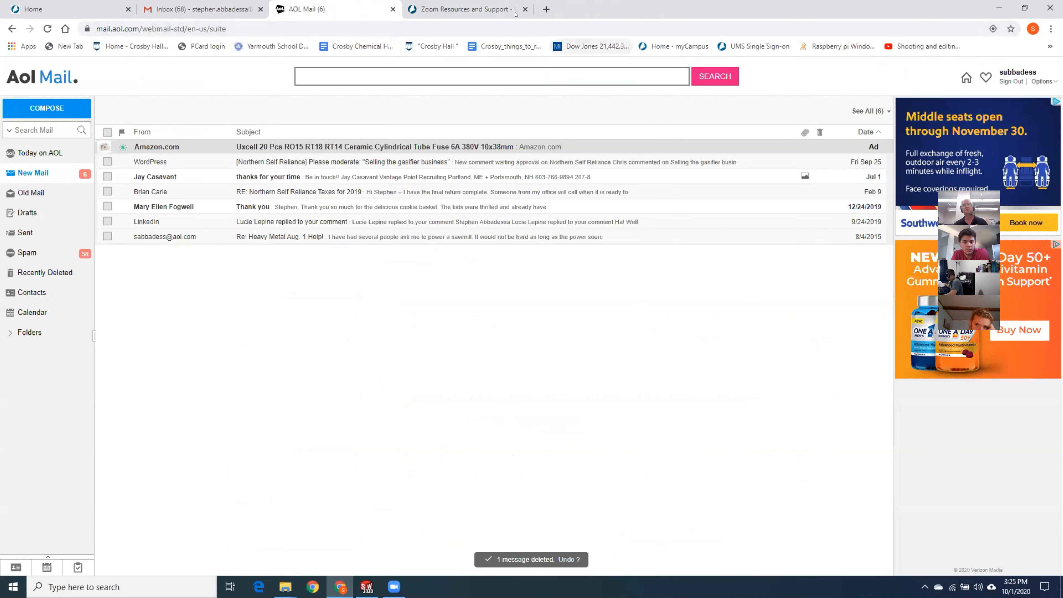
Open the MEE120 course site in a new browser tab and open Lesson 10's Google Drive folder from its Lessons page
left_click(546, 9)
left_click(1049, 46)
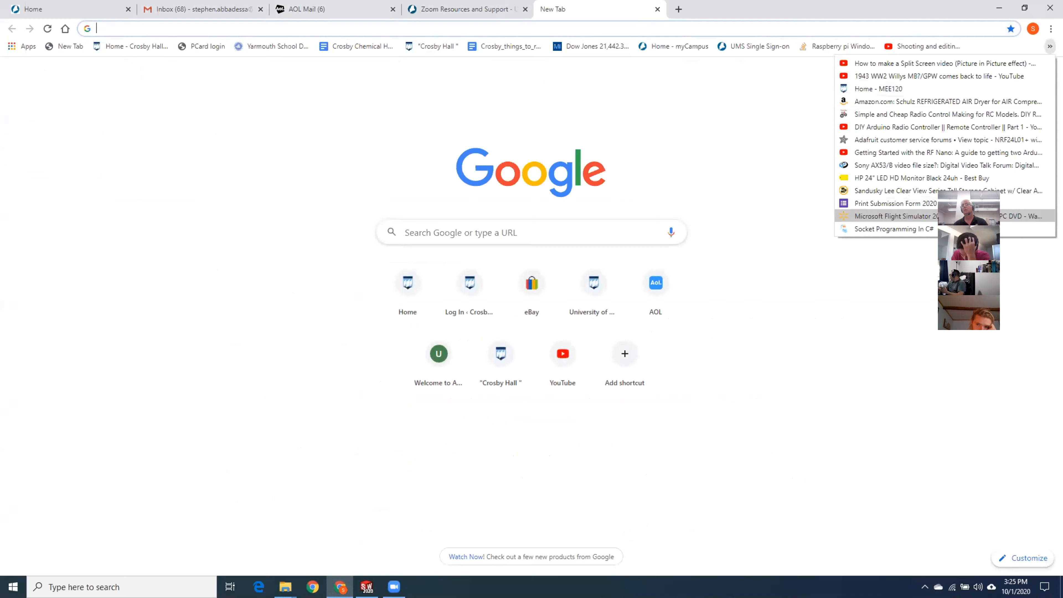
left_click(913, 89)
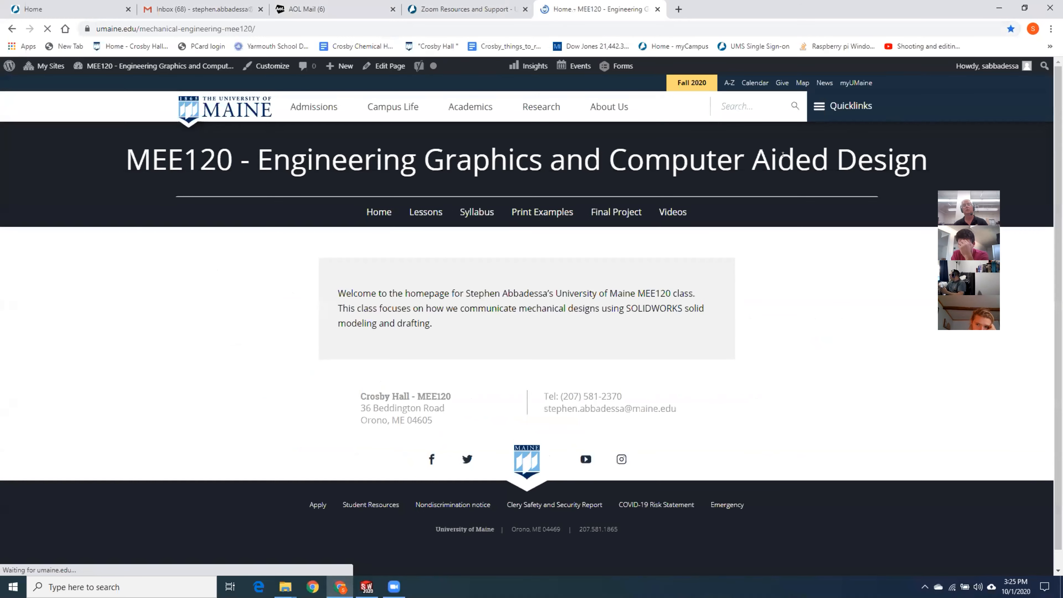
left_click(420, 211)
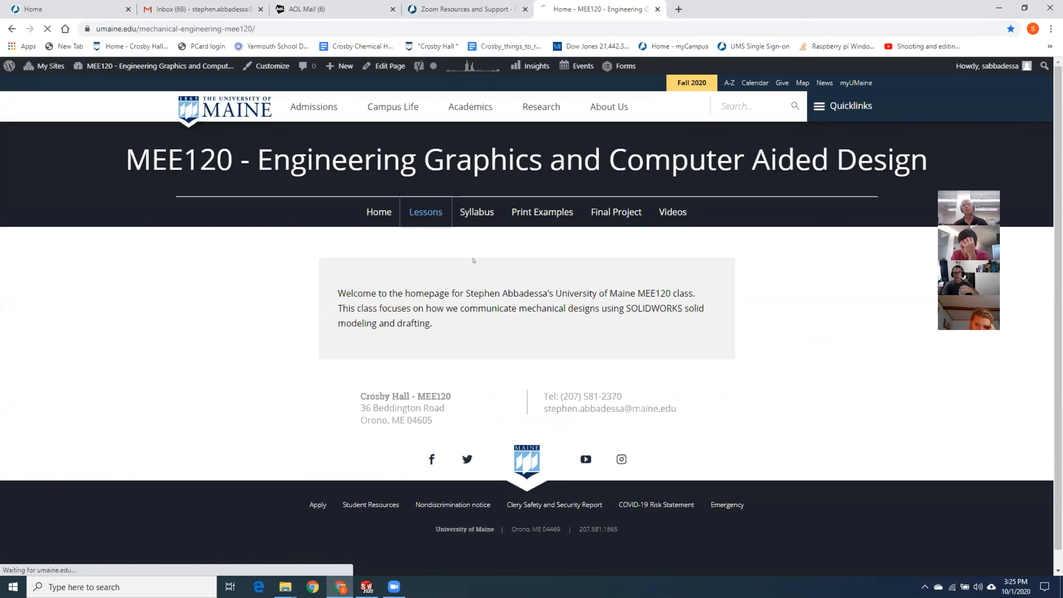
scroll(268, 251, "down", 6)
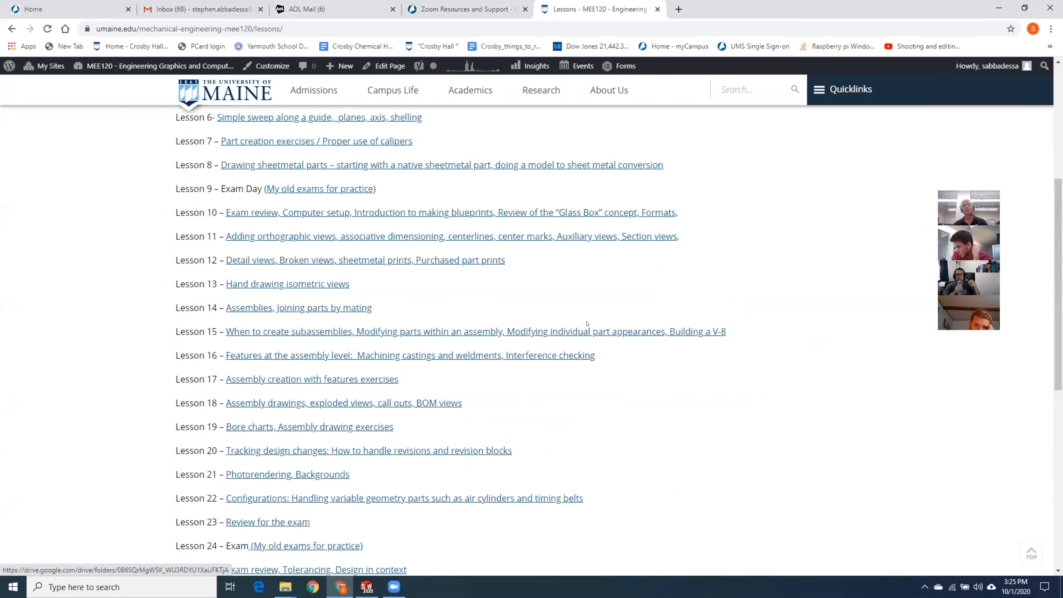
left_click(270, 214)
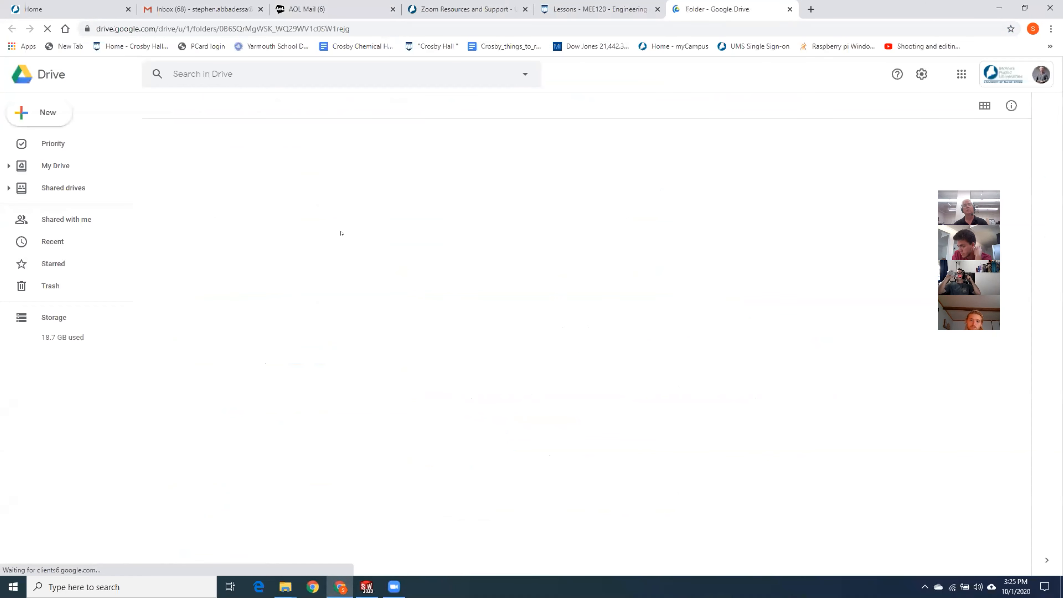
Create a new folder named Office_hours_examples inside the Lesson_10 Drive folder
key("shift+f")
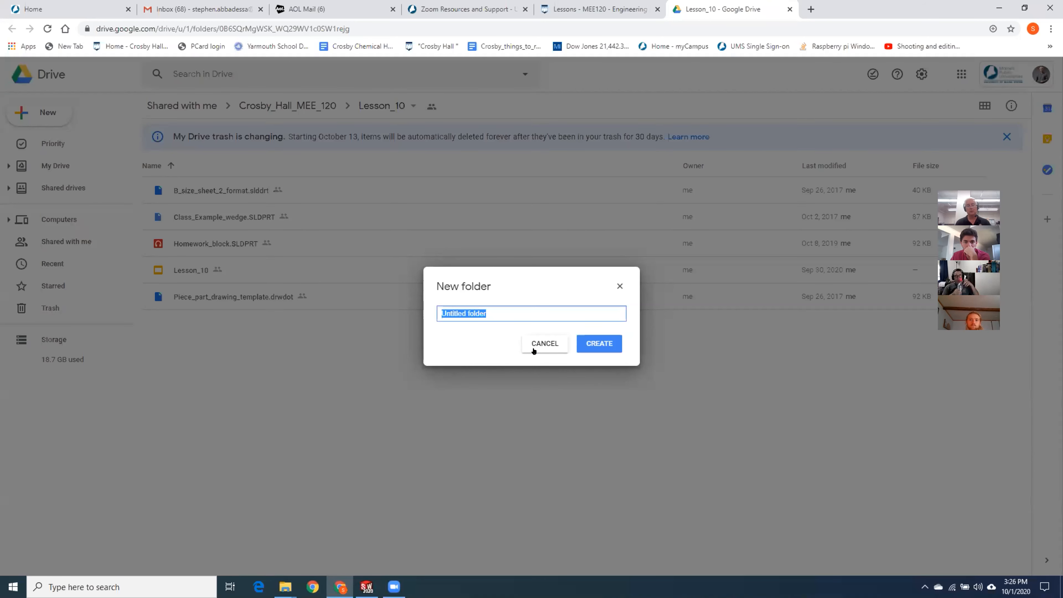
type("O")
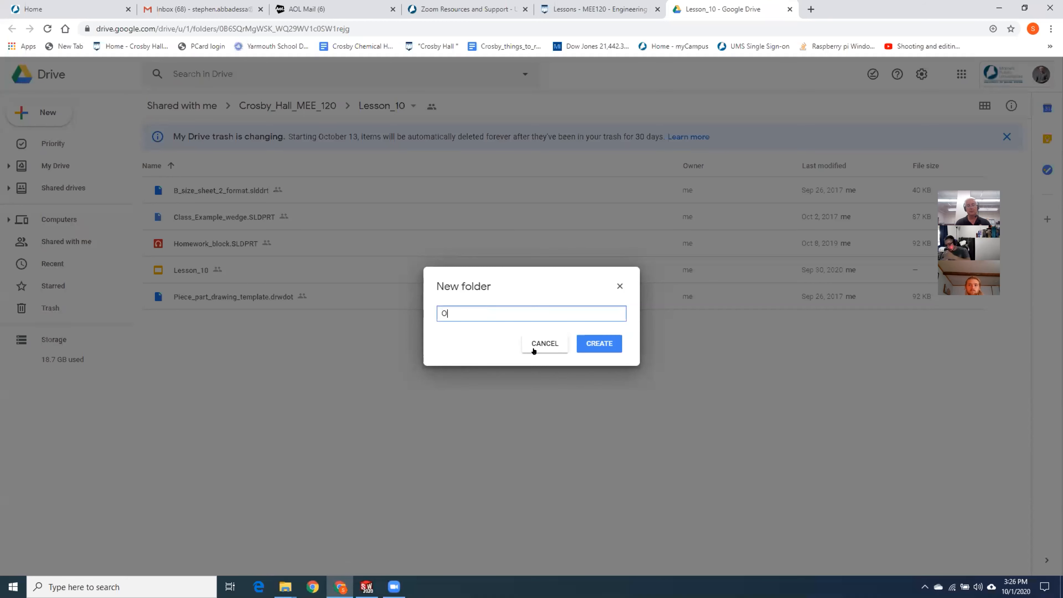
type("ffice")
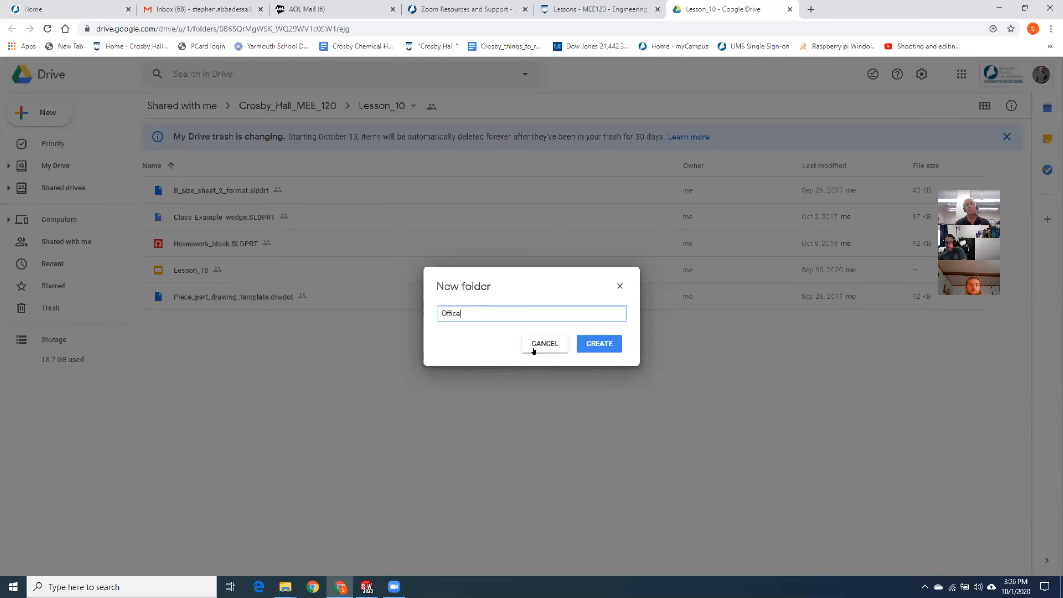
type("_ho")
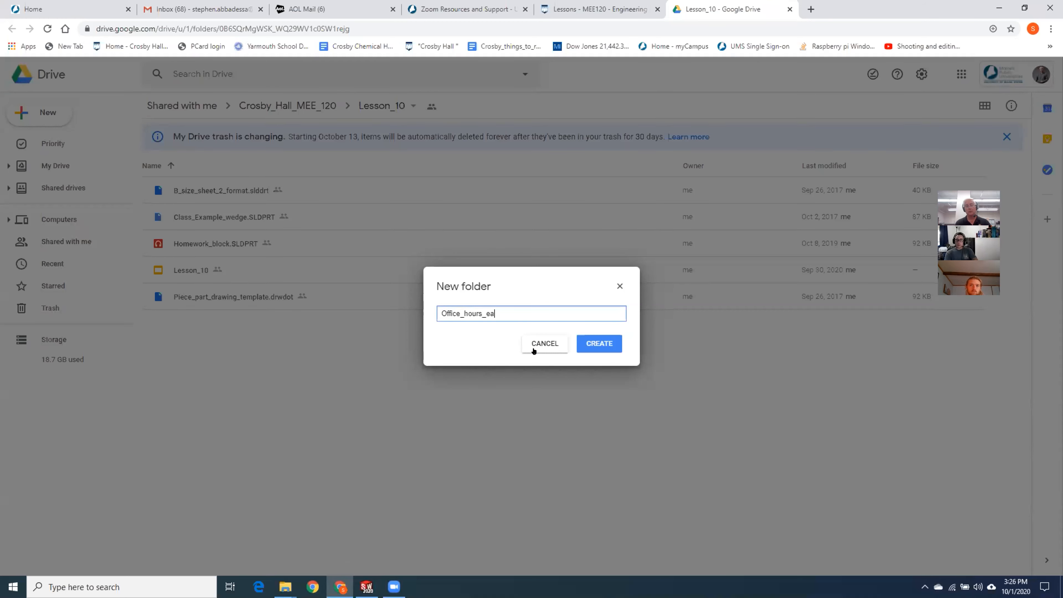
type("urs_examples")
key("Return")
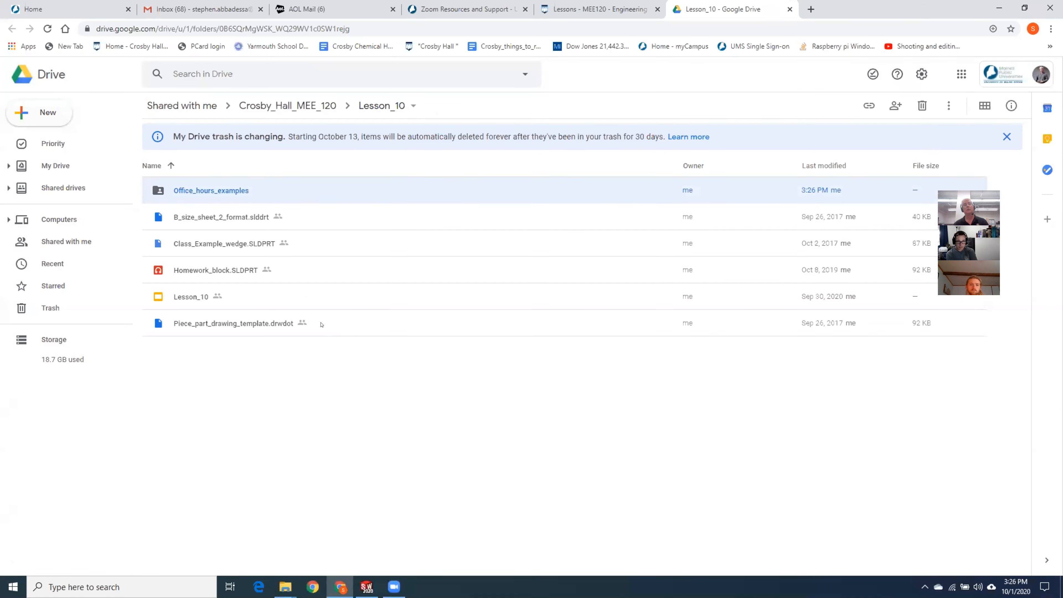
Upload Example_1.SLDPRT and Example_2.SLDPRT from the desktop's Office_Hours_10_1_20 folder into Office_hours_examples, and close the Drive tab
double_click(248, 191)
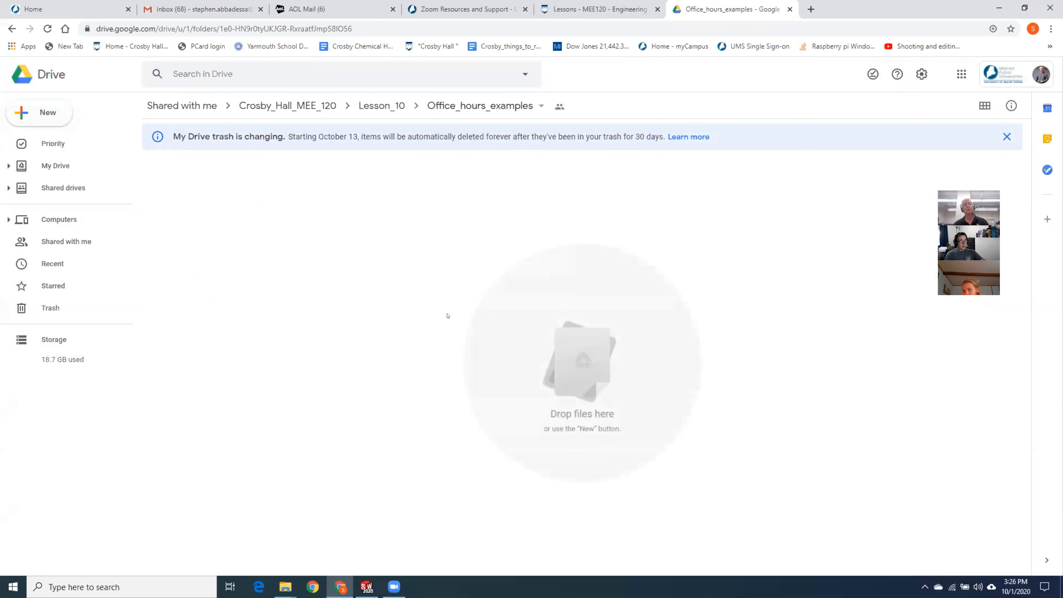
left_click(40, 112)
left_click(55, 139)
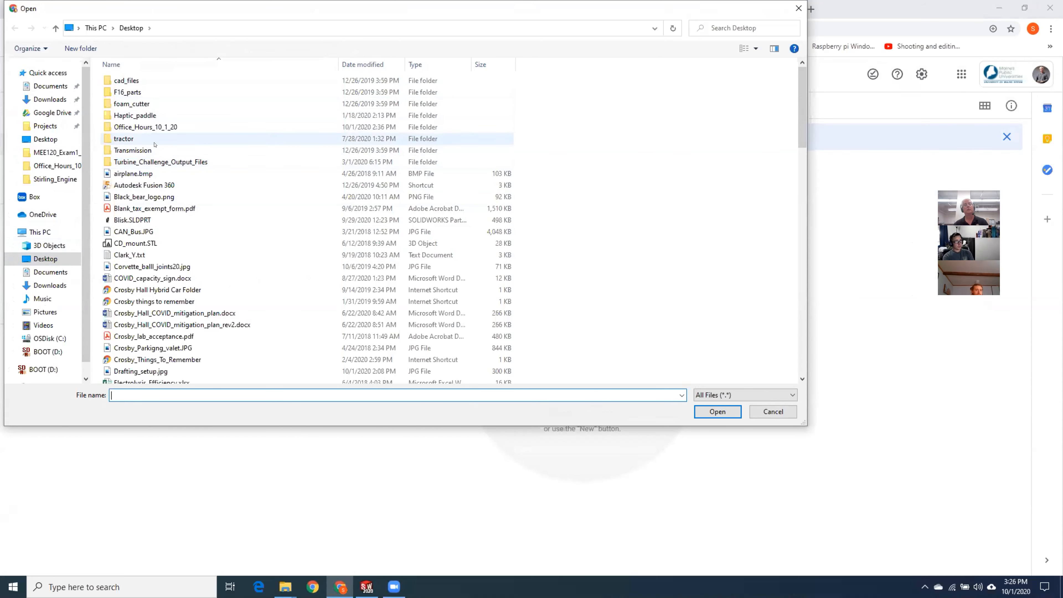
scroll(226, 196, "down", 12)
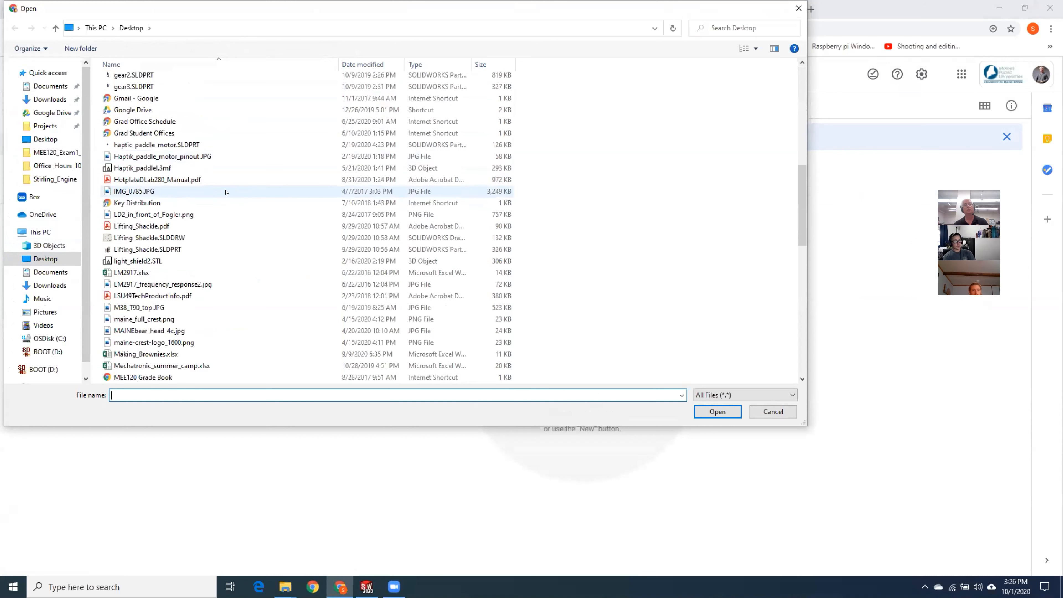
scroll(225, 193, "down", 8)
scroll(196, 190, "down", 6)
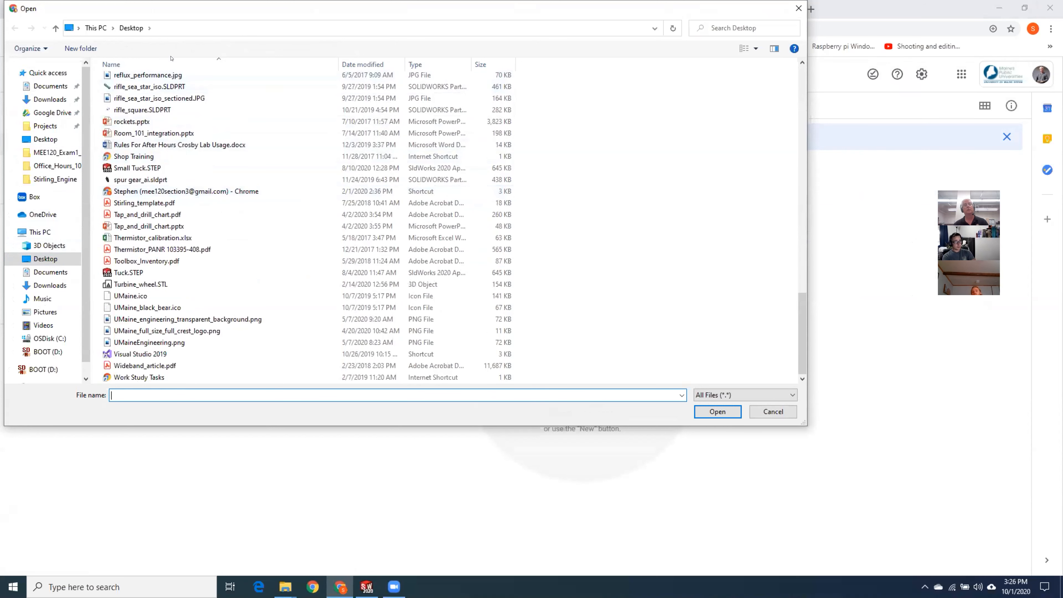
left_click(175, 64)
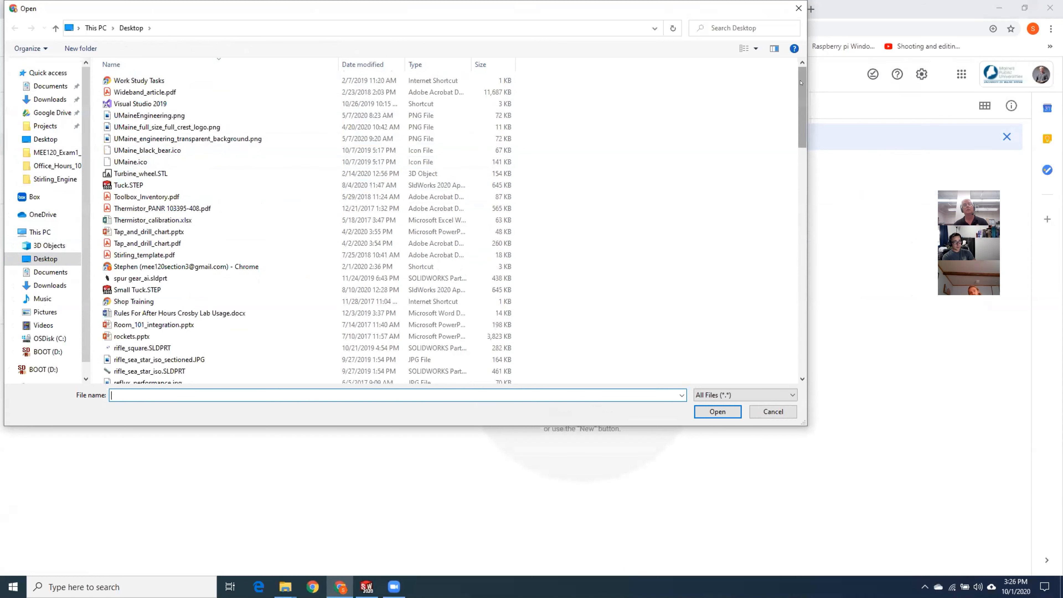
left_click(251, 64)
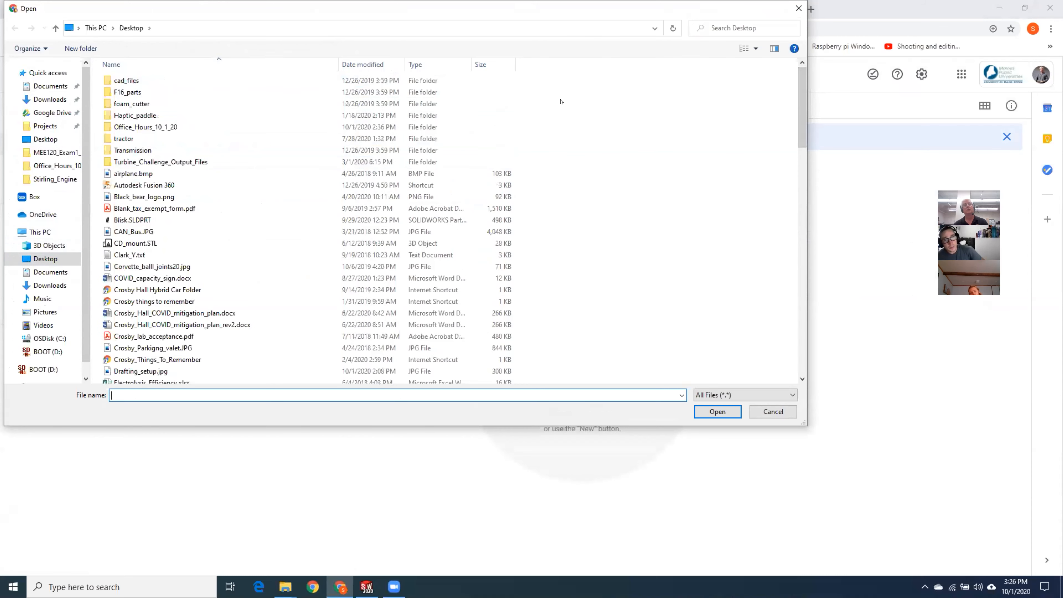
double_click(197, 126)
left_click_drag(185, 114, 136, 75)
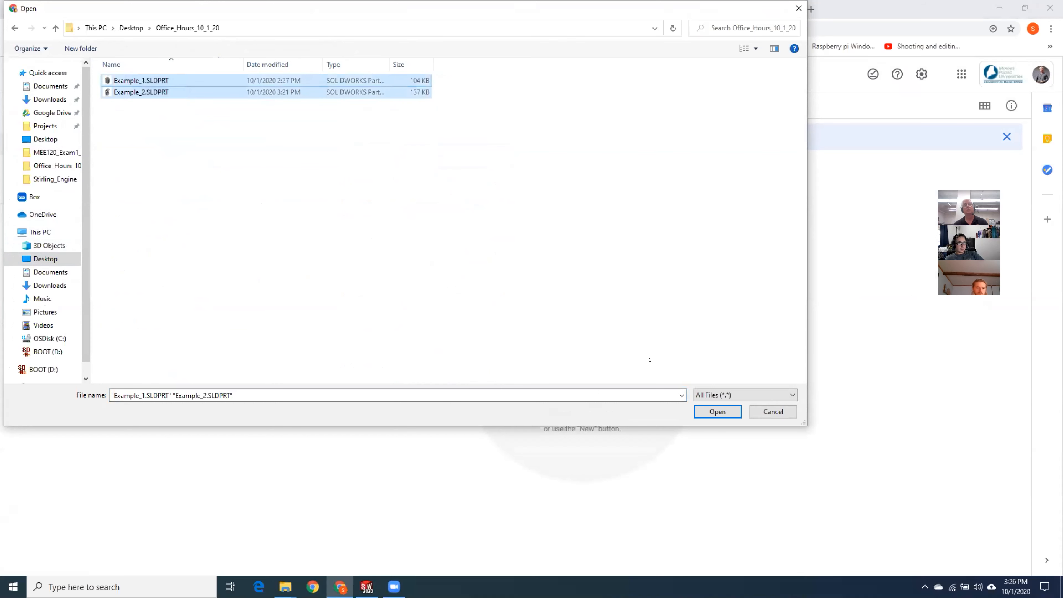
left_click(717, 411)
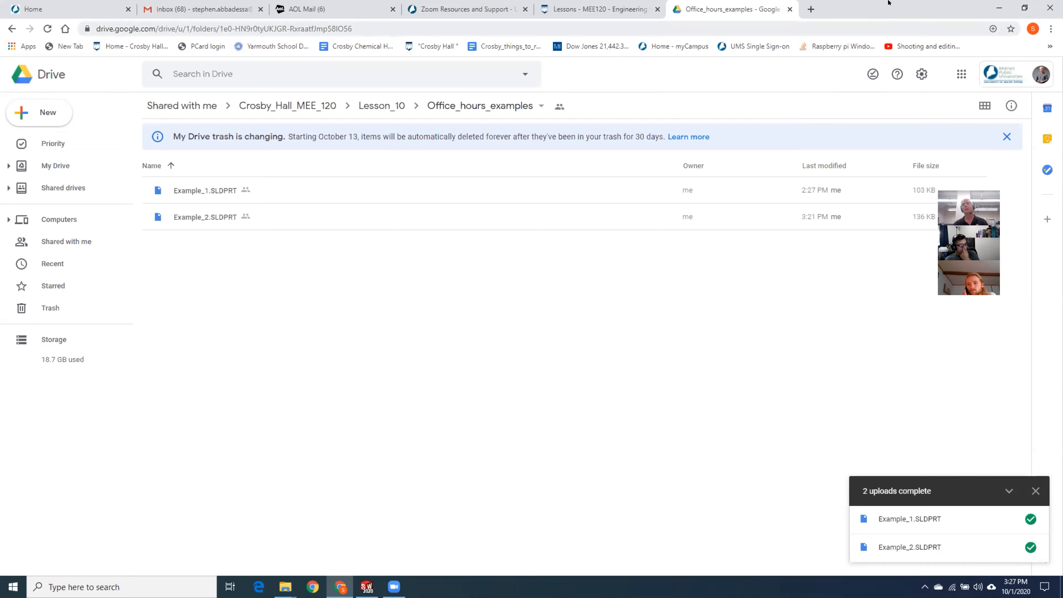
left_click(789, 9)
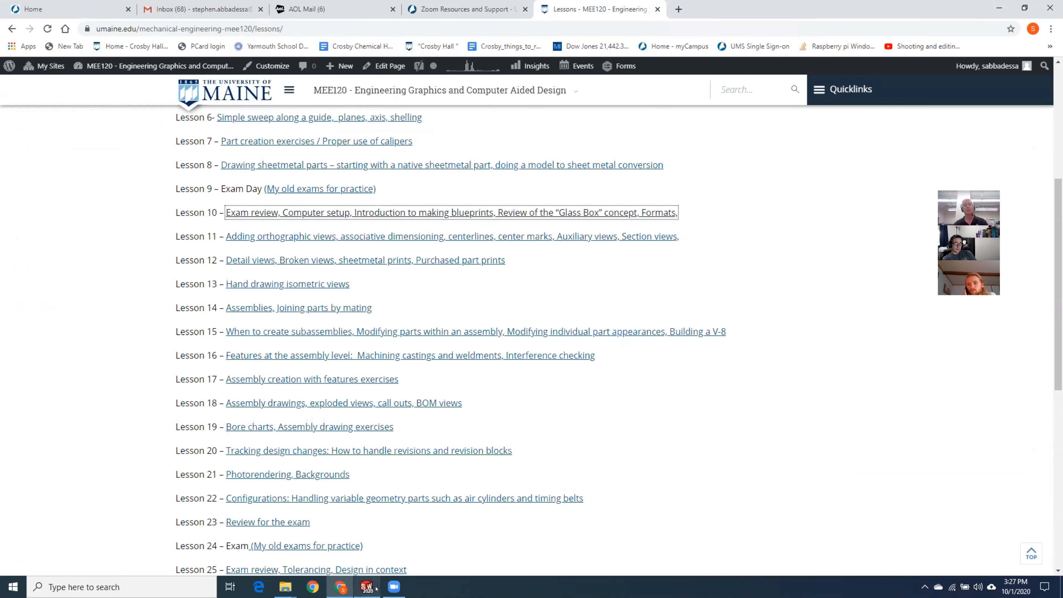
Switch to SOLIDWORKS and open the recently used Example_1 part
left_click(366, 587)
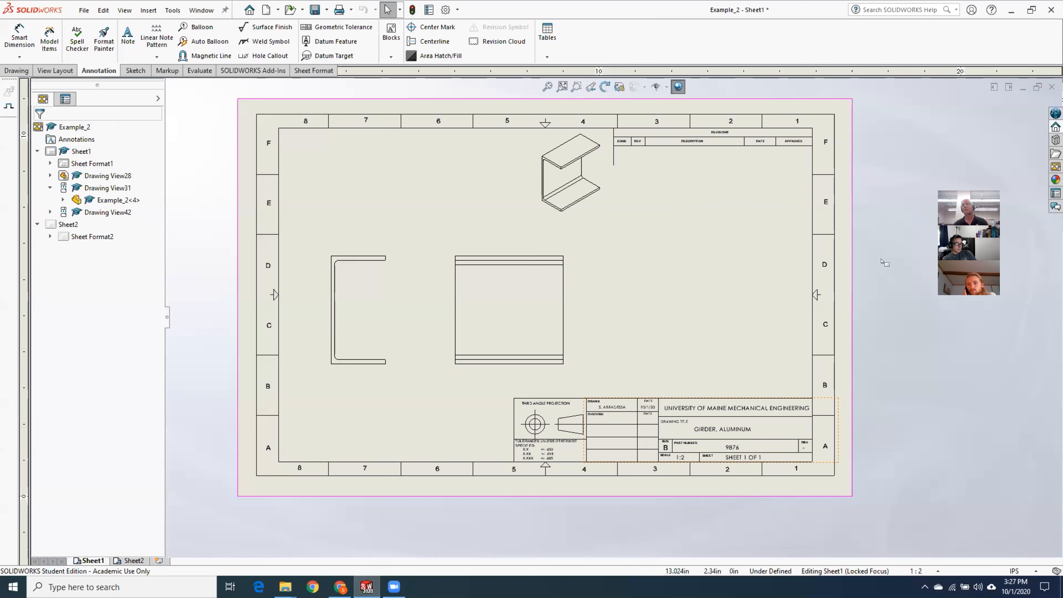
left_click(76, 7)
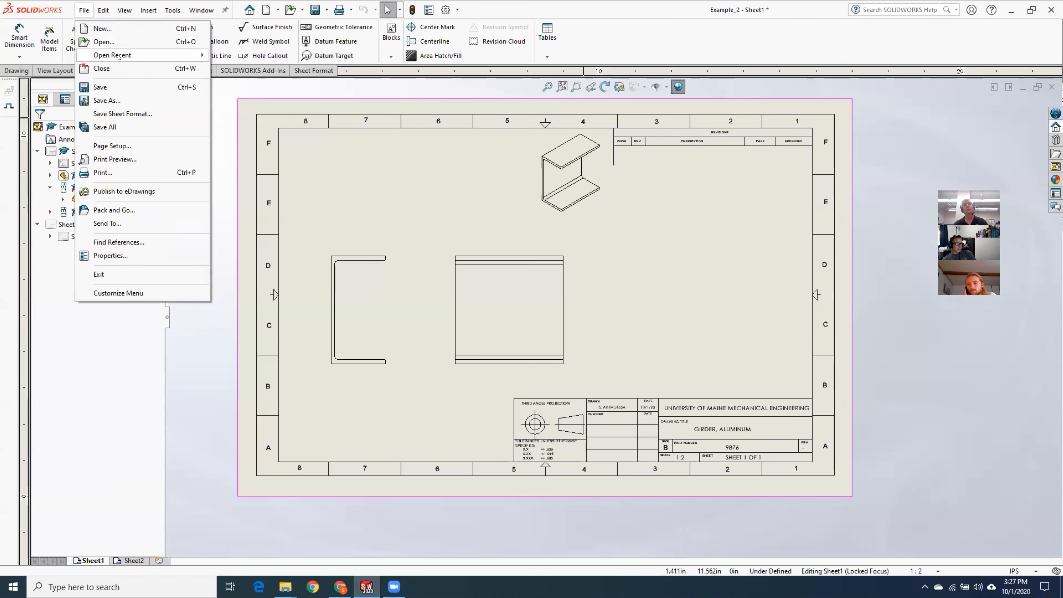
mouse_move(135, 56)
left_click(349, 82)
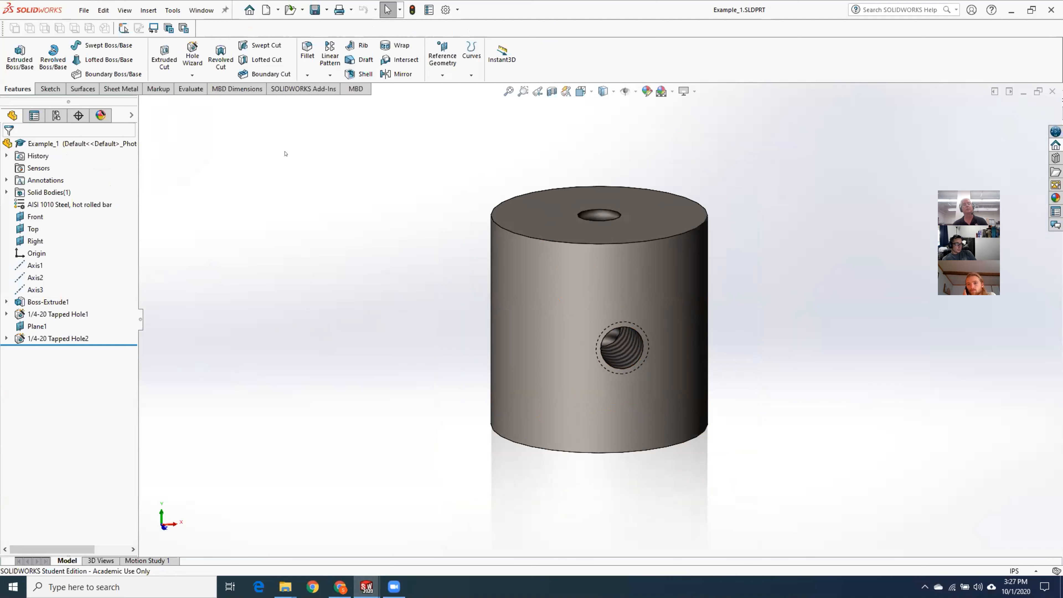
Make a new drawing from the Example_1 part using the Piece_part drawing template
left_click(84, 10)
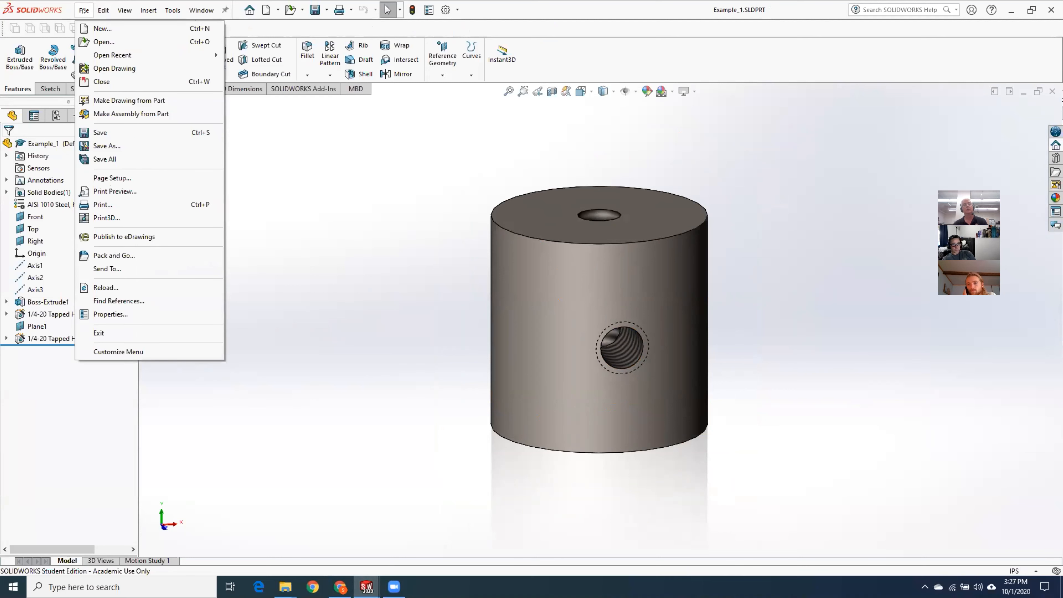
left_click(144, 100)
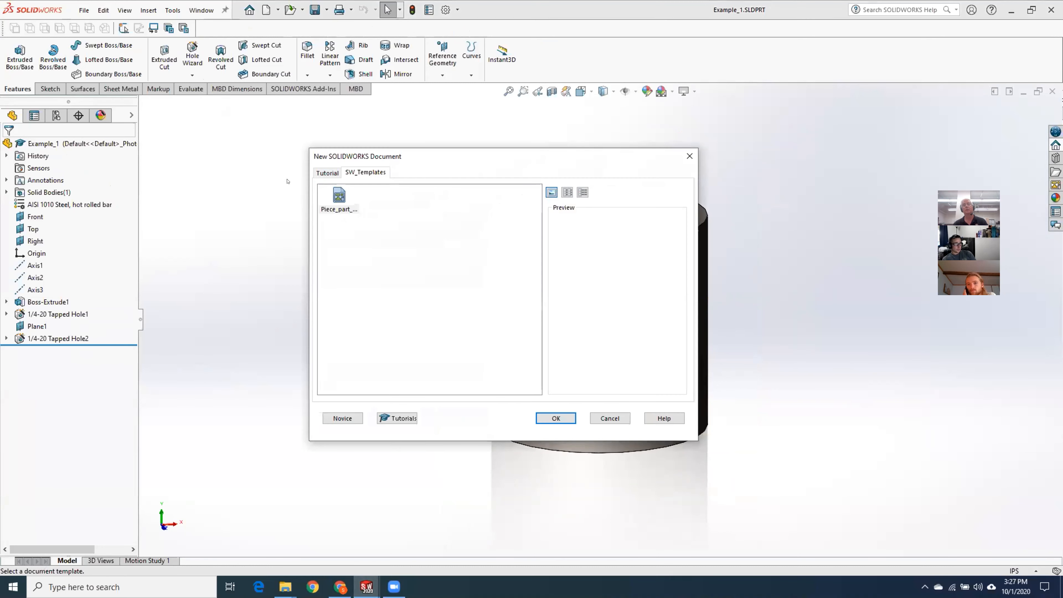
left_click(564, 418)
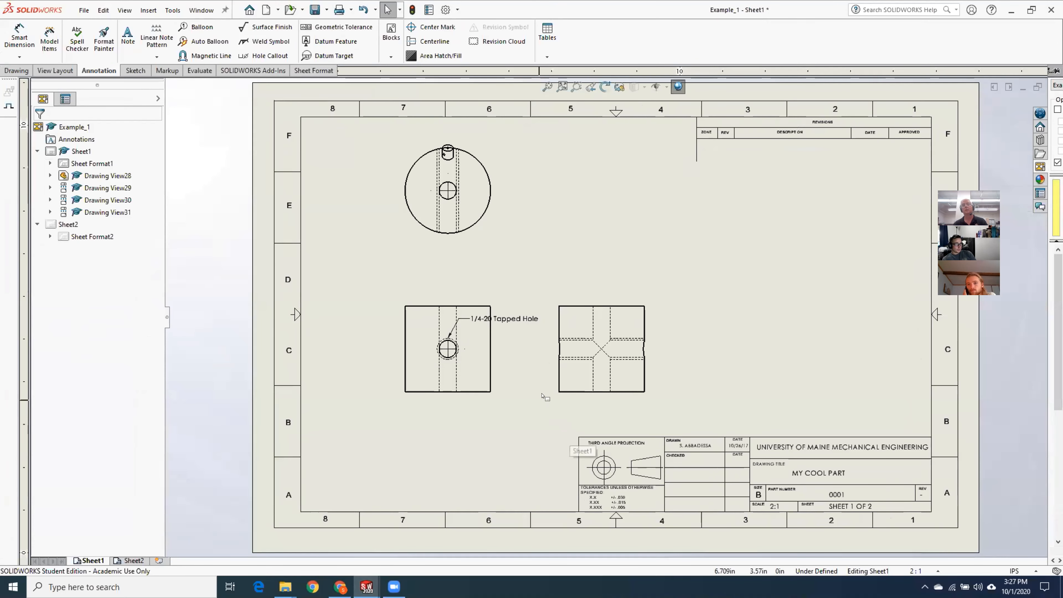
Delete the 1/4-20 Tapped Hole callout from the front view
scroll(580, 324, "down", 2)
scroll(580, 323, "up", 3)
scroll(645, 235, "down", 1)
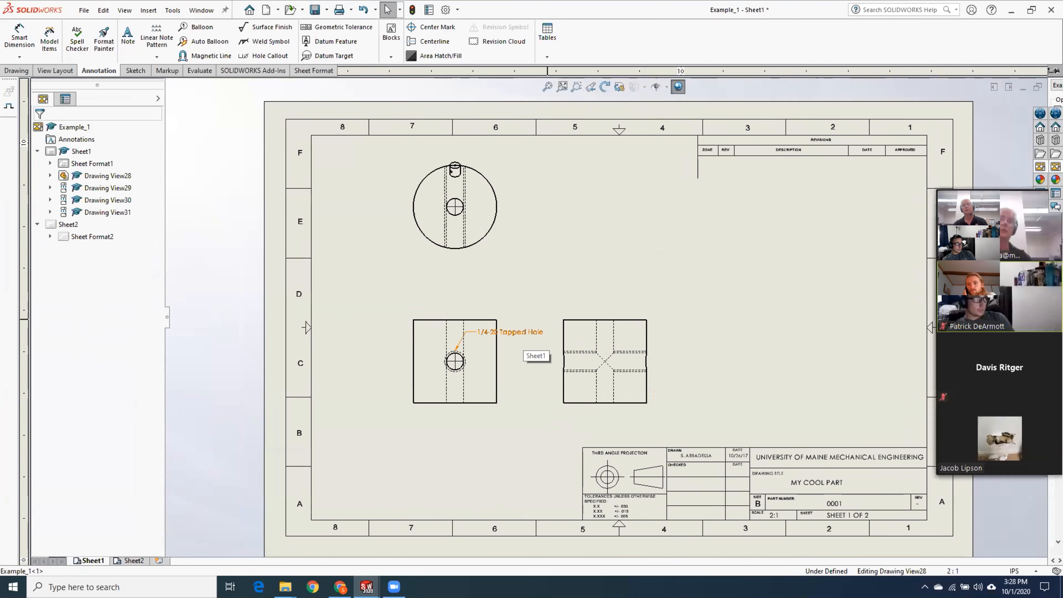
left_click(528, 333)
key("Escape")
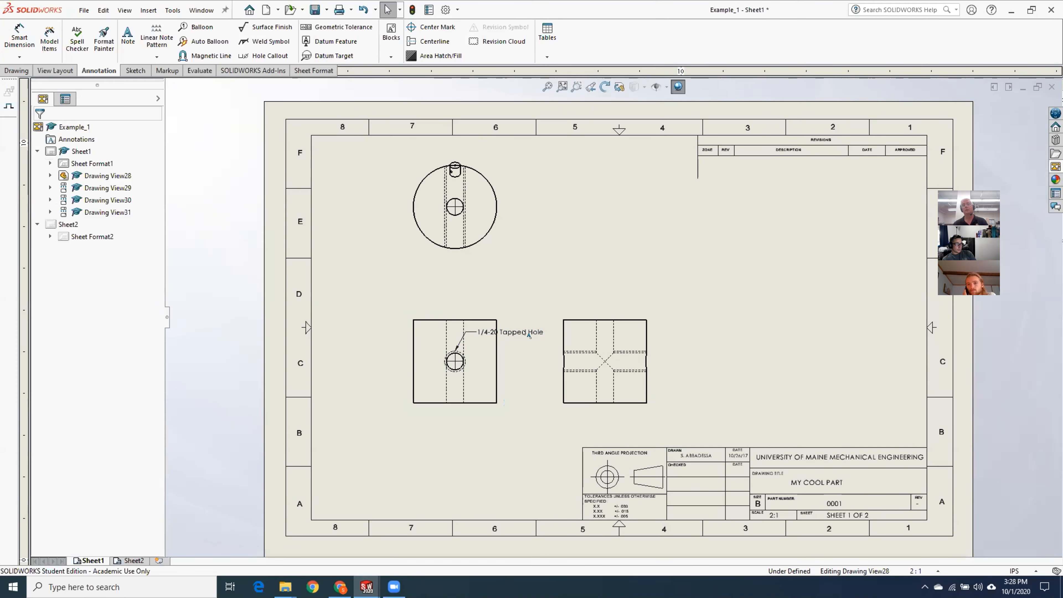
left_click(525, 333)
key("Delete")
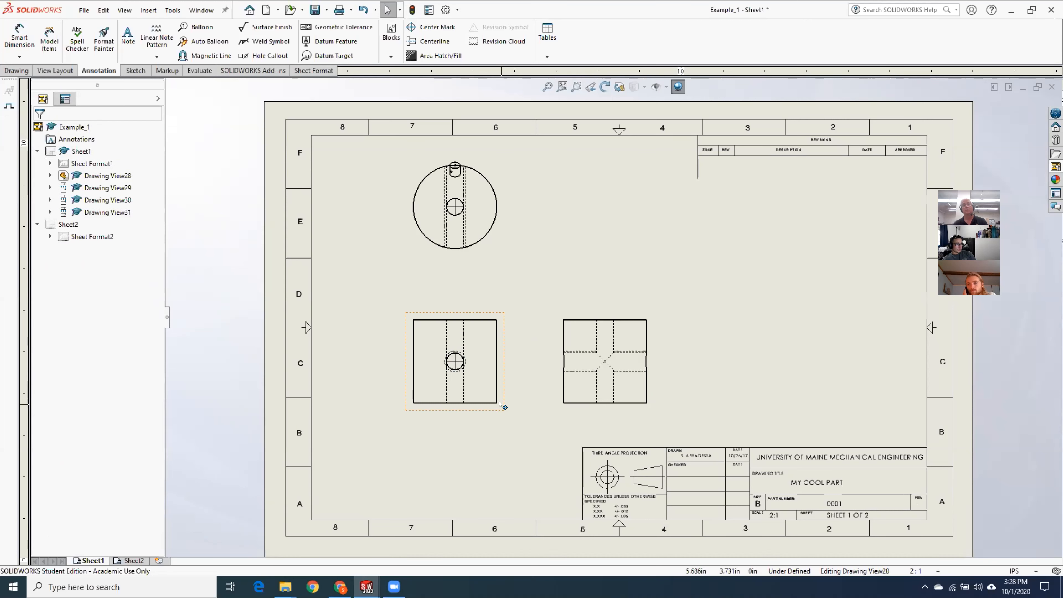
Shift the front view toward the sheet's lower-left and the top view downward, and delete the small isometric view
left_click_drag(500, 411, 473, 428)
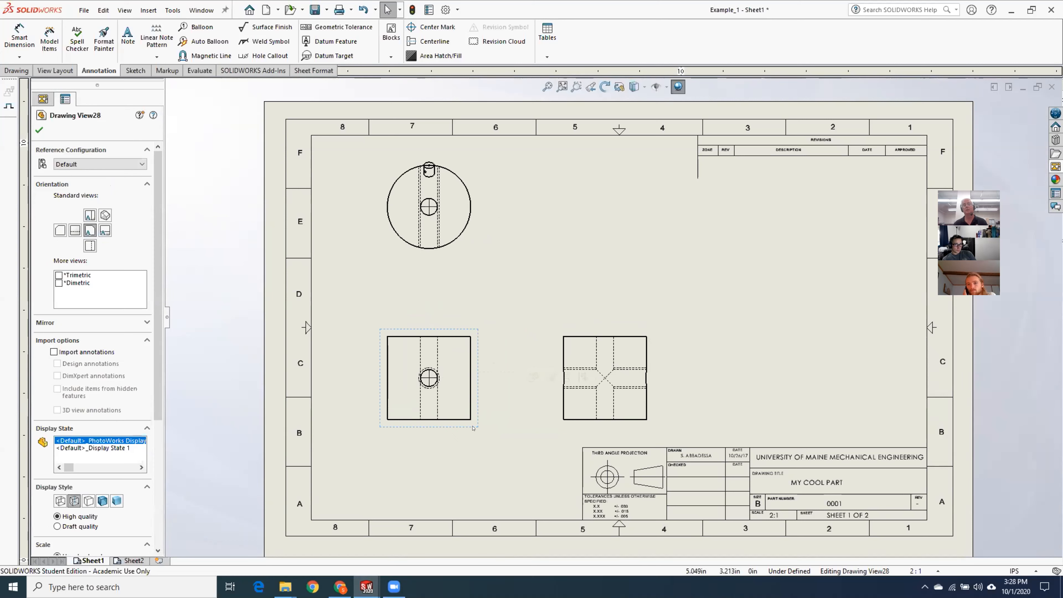
left_click_drag(439, 256, 444, 292)
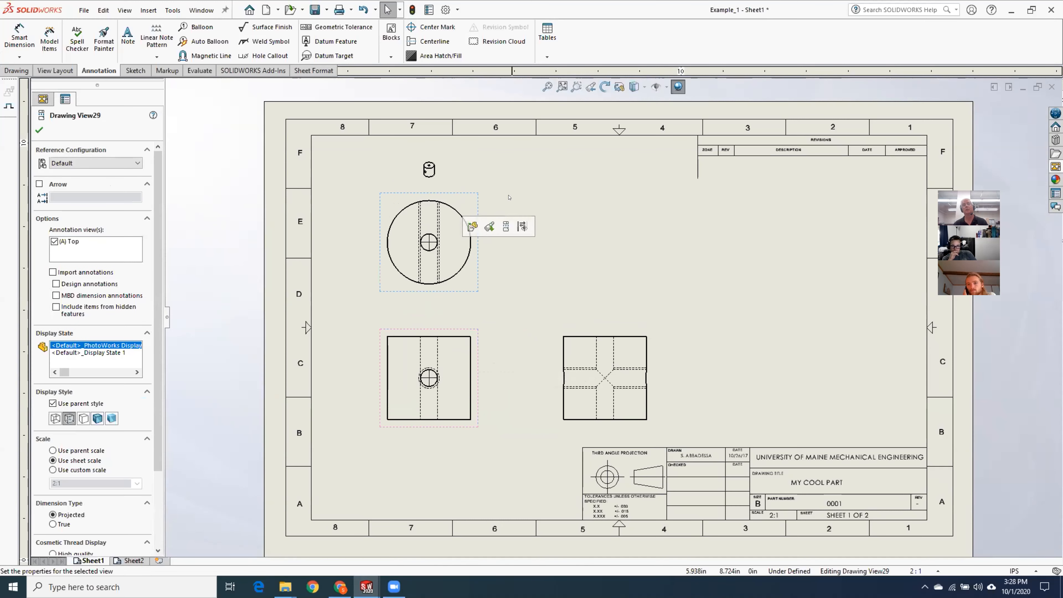
left_click(436, 173)
key("Delete")
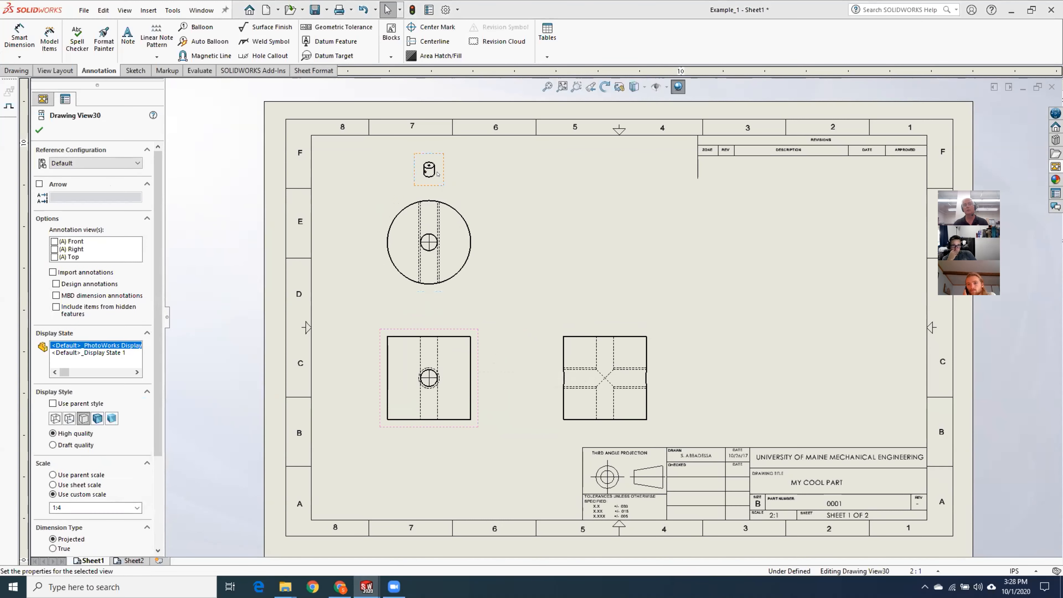
left_click(606, 253)
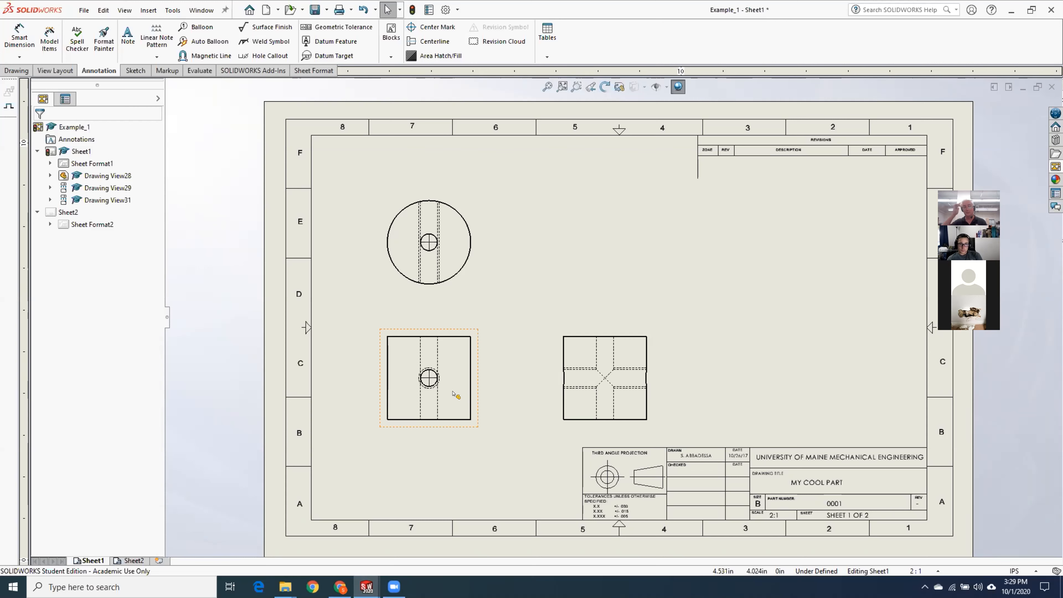
Delete the projected right-side and top views, confirming each deletion
left_click(575, 341)
key("Delete")
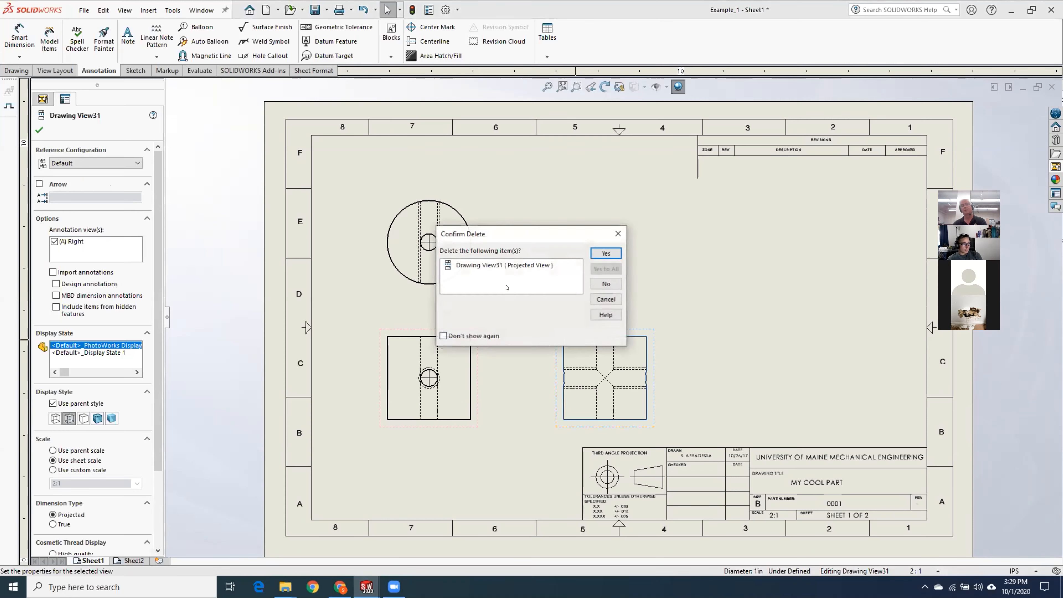
left_click(599, 252)
left_click(477, 268)
key("Delete")
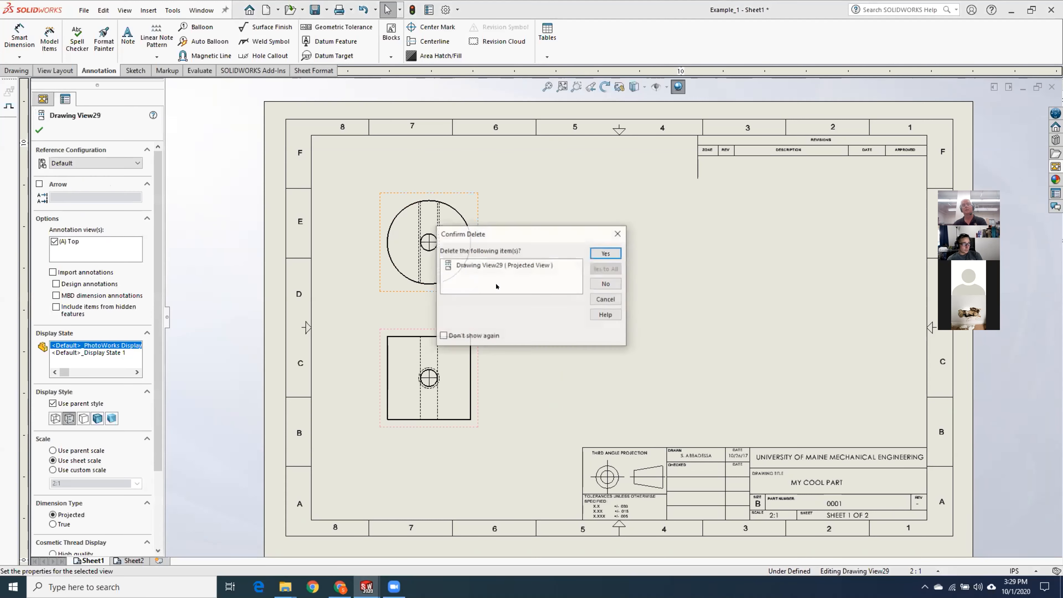
left_click(606, 253)
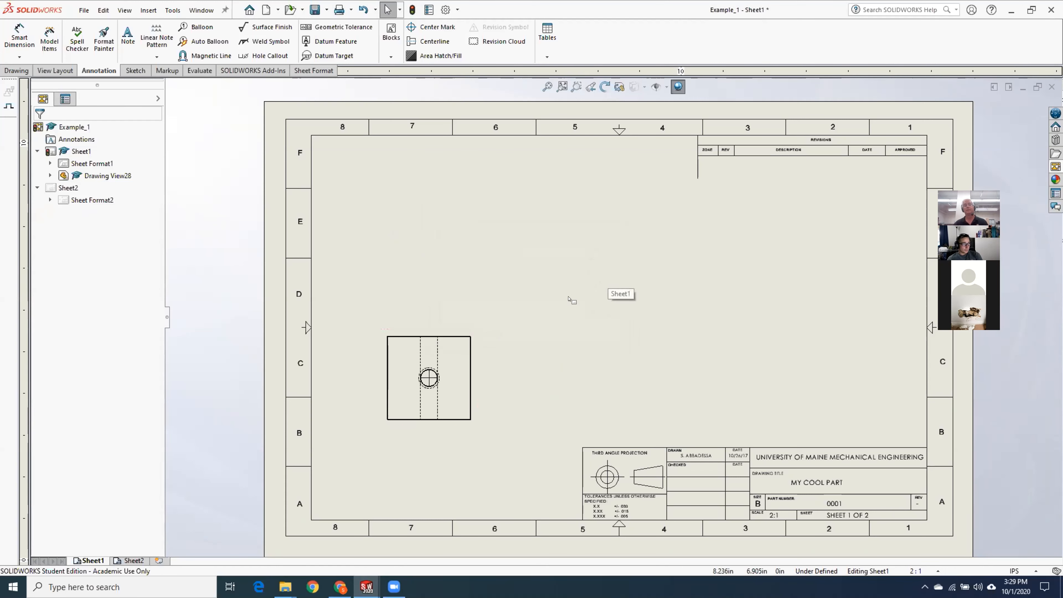
Shift the front view slightly up and right on the sheet, and project a top view and a right-side view from it
left_click_drag(473, 426, 502, 404)
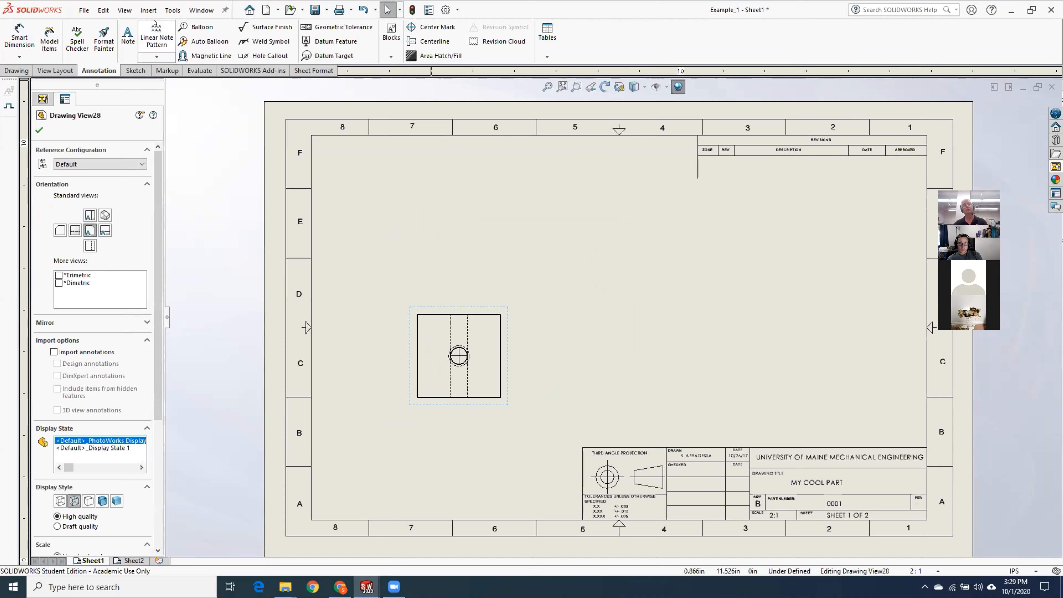
left_click(144, 11)
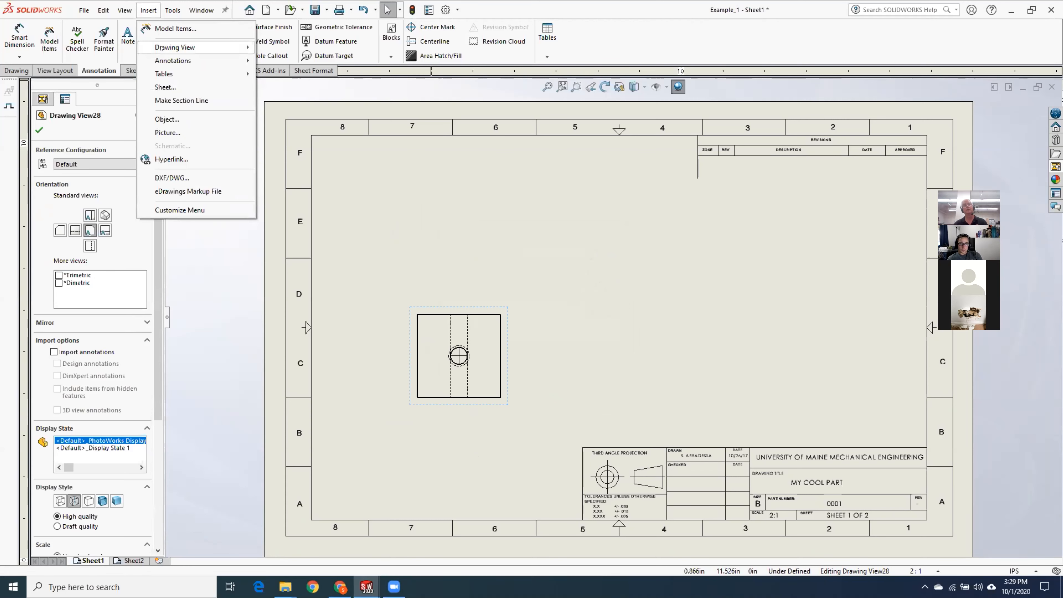
mouse_move(188, 48)
left_click(304, 61)
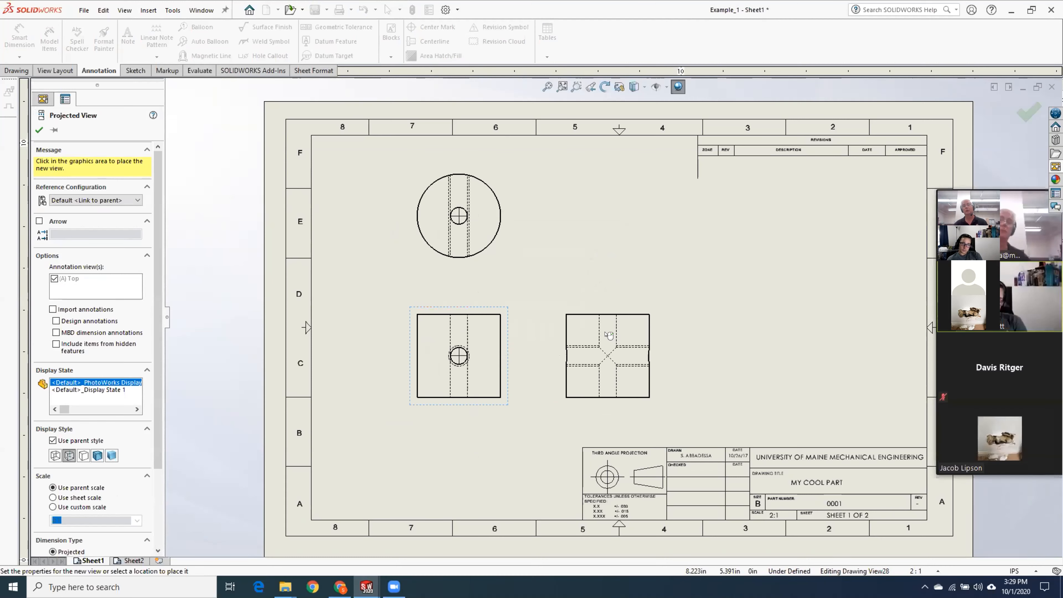
left_click(609, 335)
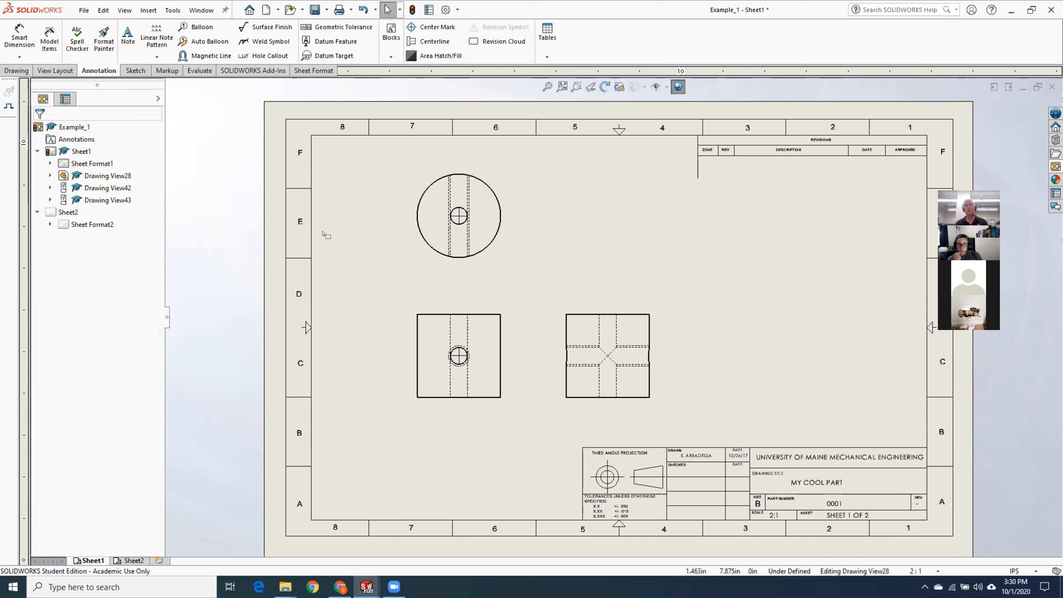
Dimension the cylinder's height beside the front view and its outer diameter at the upper left of the top view
left_click(19, 37)
left_click(417, 356)
left_click(367, 349)
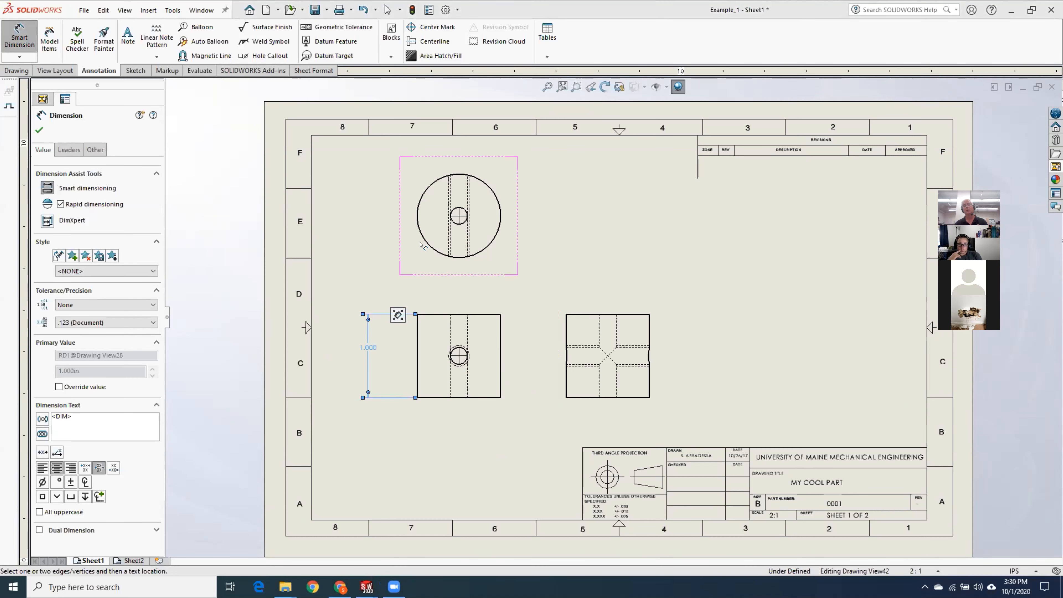
left_click(418, 222)
left_click(359, 170)
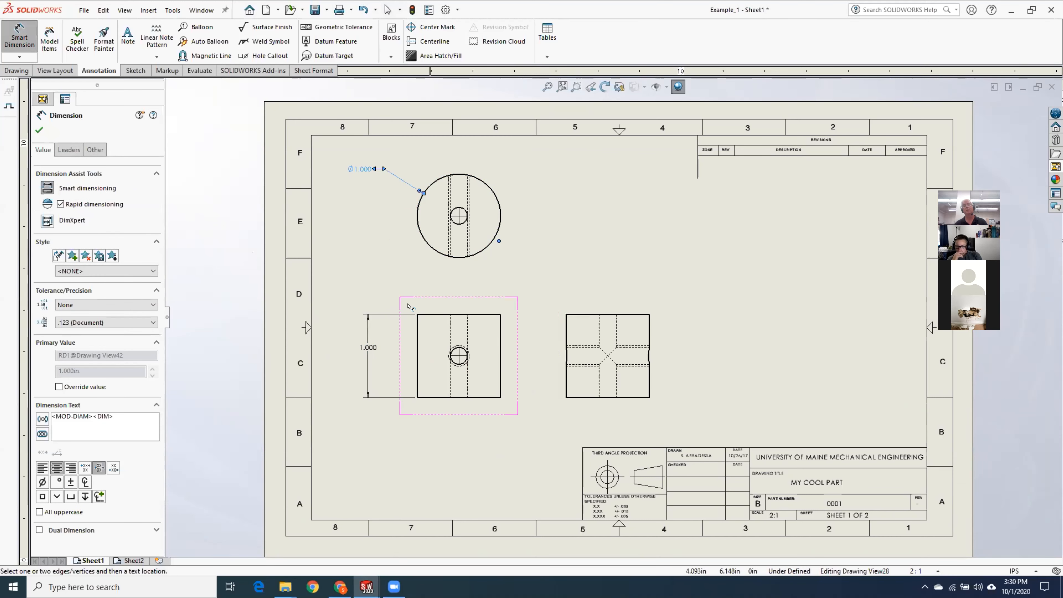
left_click(40, 130)
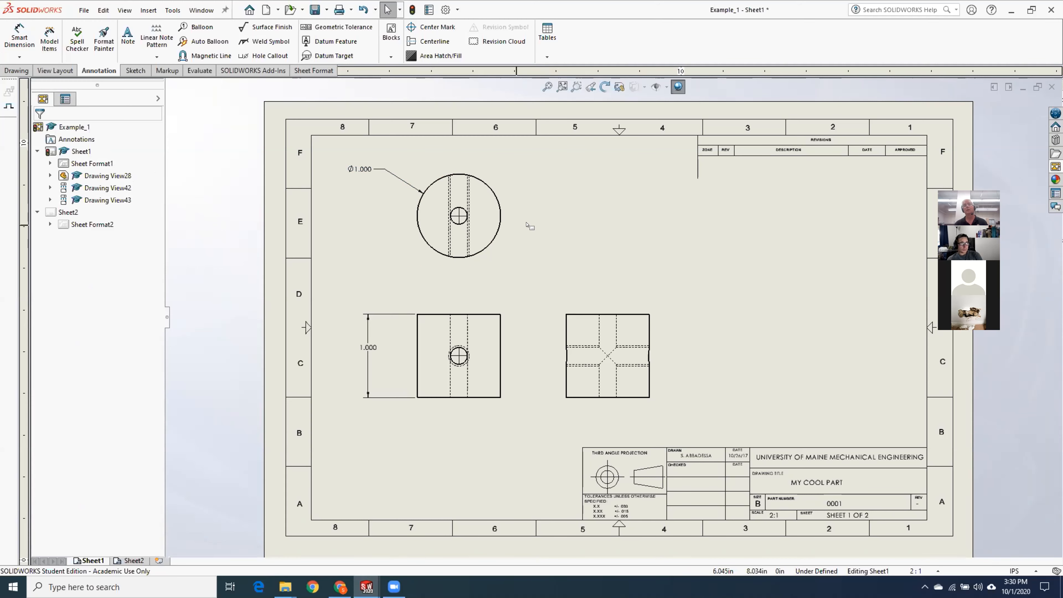
Add a hole callout to the center hole in the top view, placing its text to the upper right of the circle
scroll(535, 222, "down", 3)
scroll(533, 224, "down", 2)
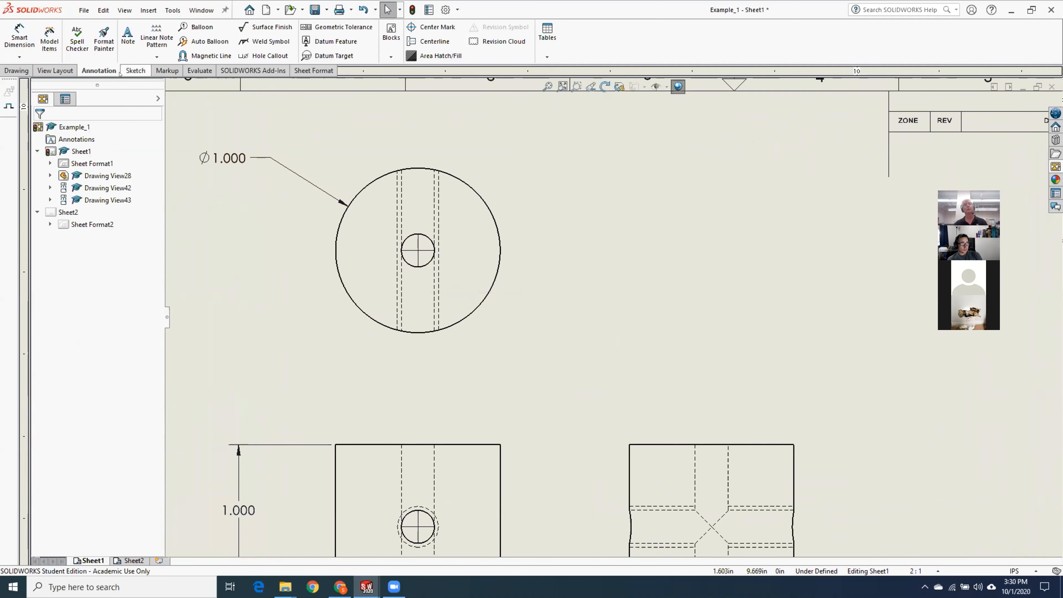
left_click(146, 10)
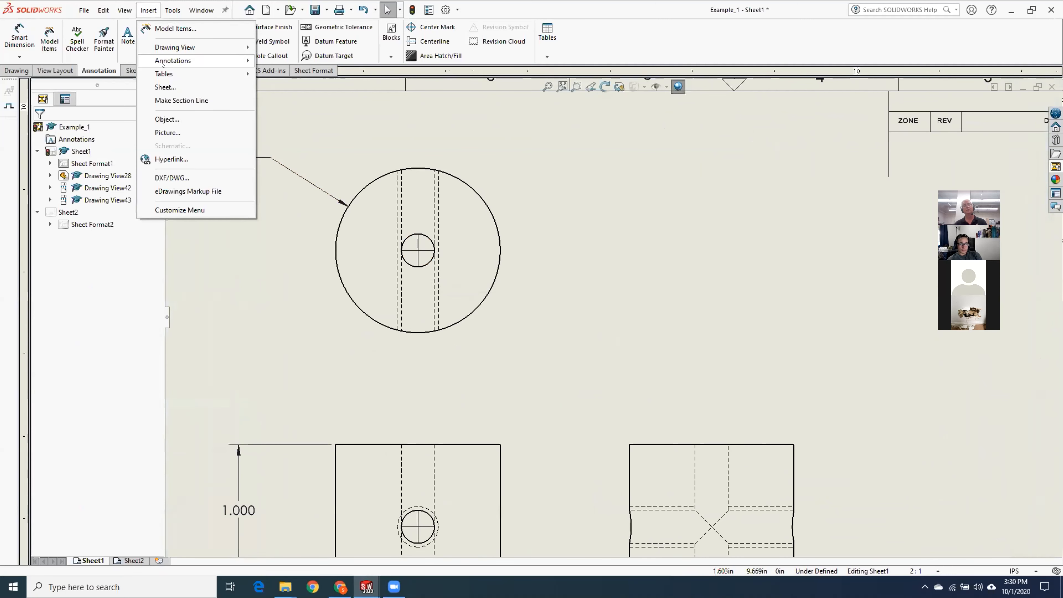
mouse_move(162, 62)
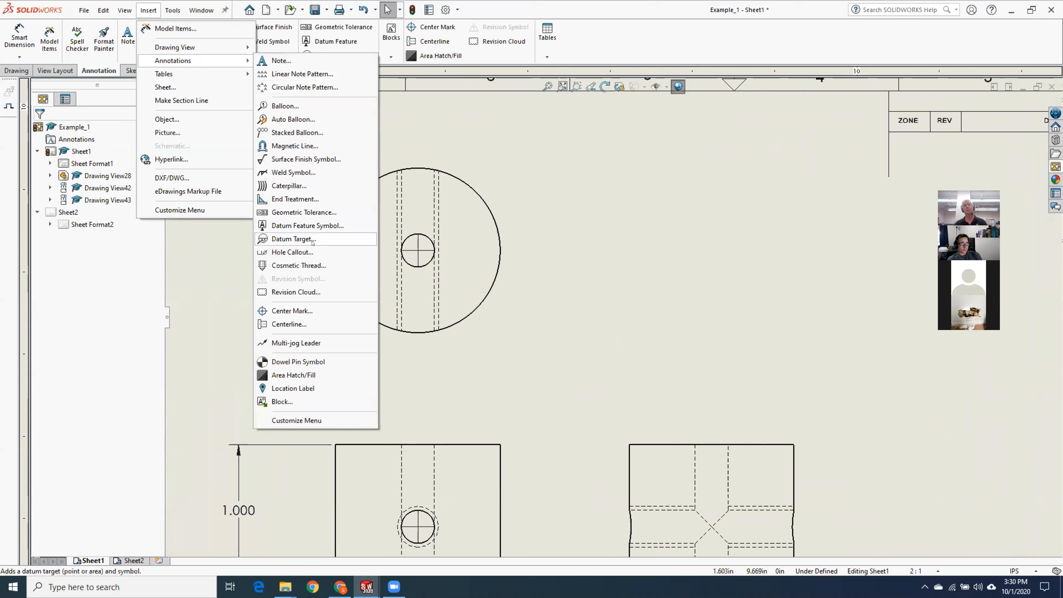
left_click(305, 252)
left_click(434, 254)
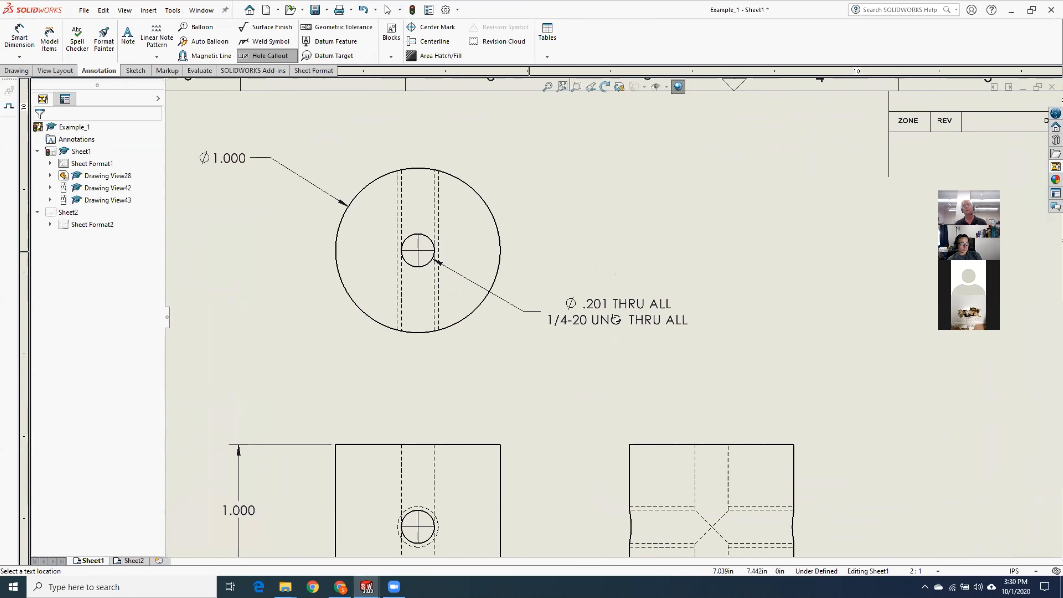
left_click(591, 179)
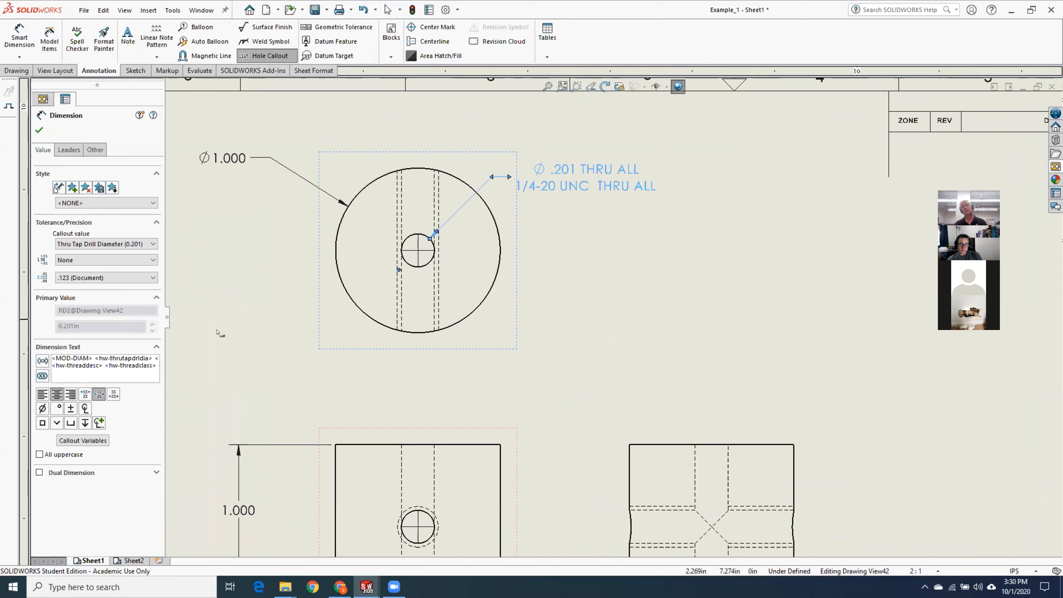
Delete the hole callout from the top view
key("f")
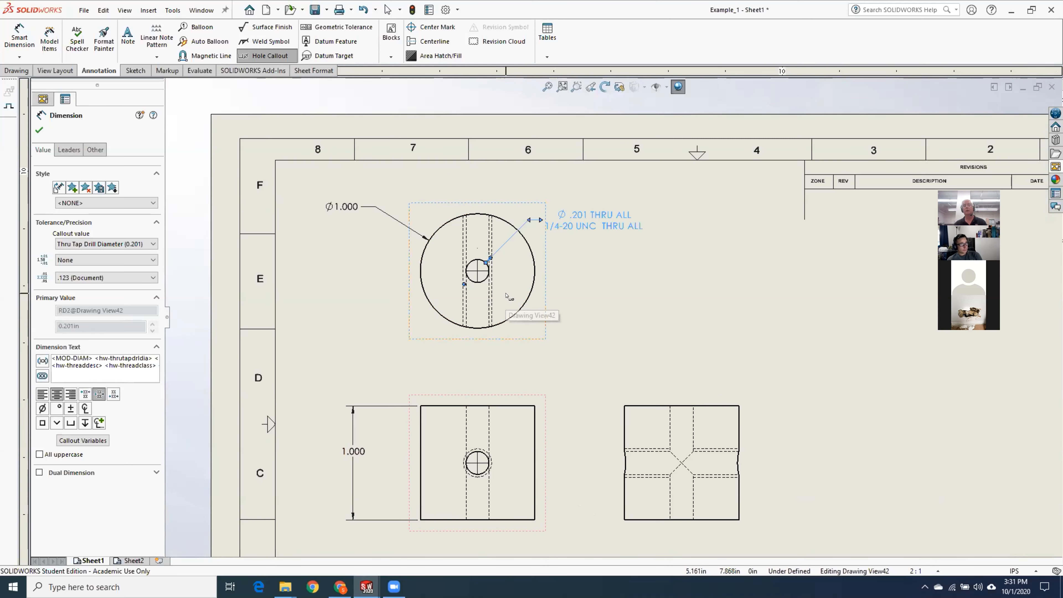
scroll(507, 298, "down", 3)
scroll(507, 298, "down", 2)
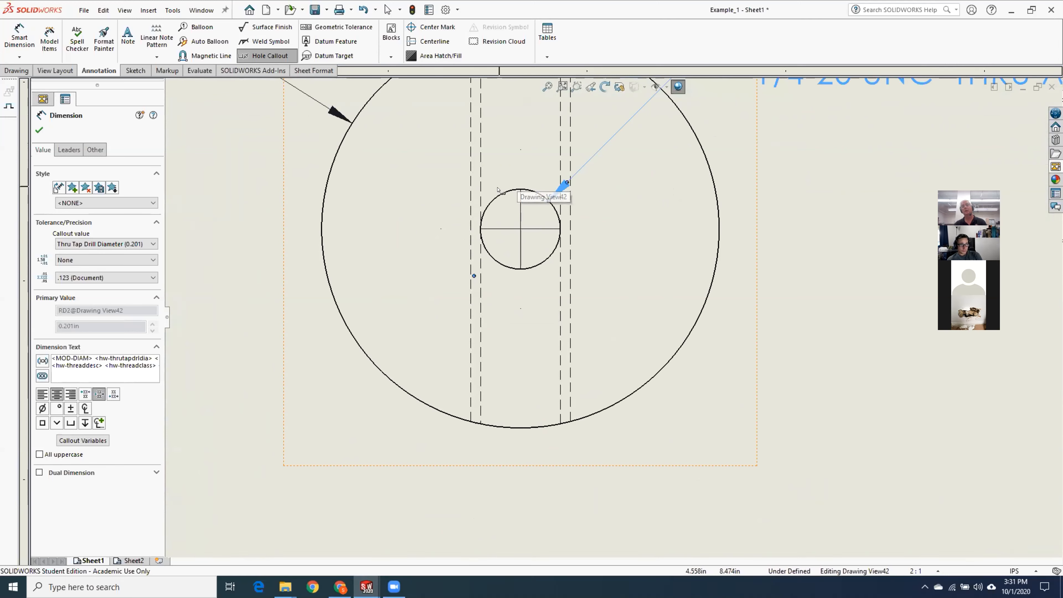
scroll(524, 282, "up", 3)
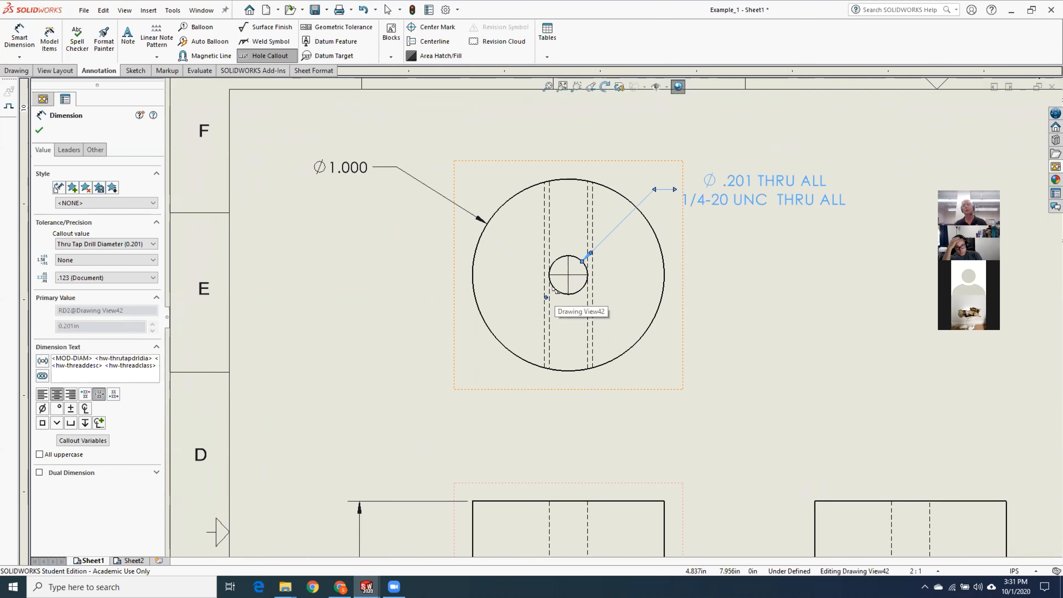
scroll(554, 289, "up", 1)
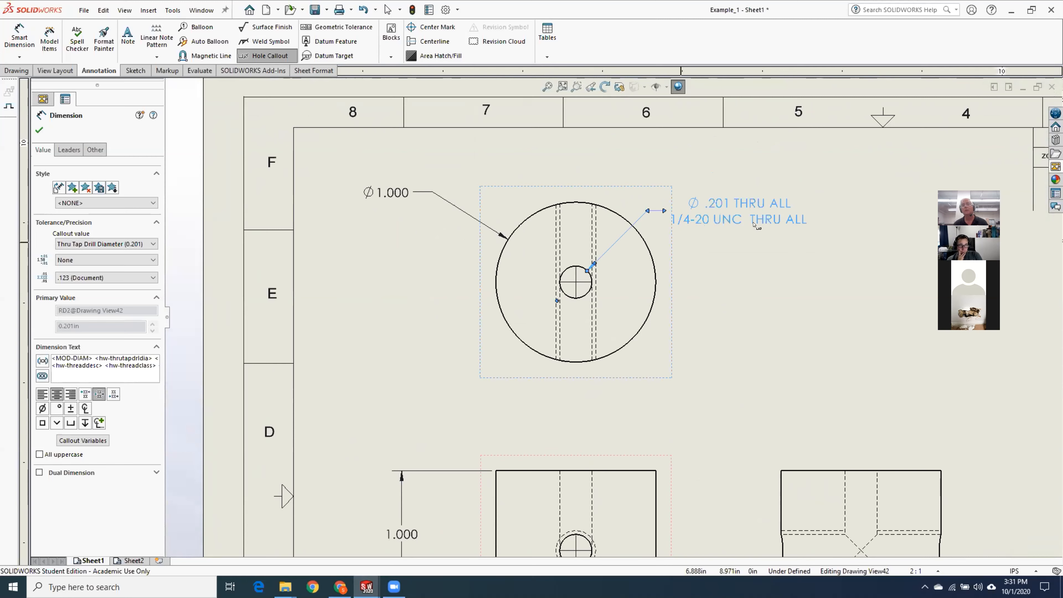
key("Delete")
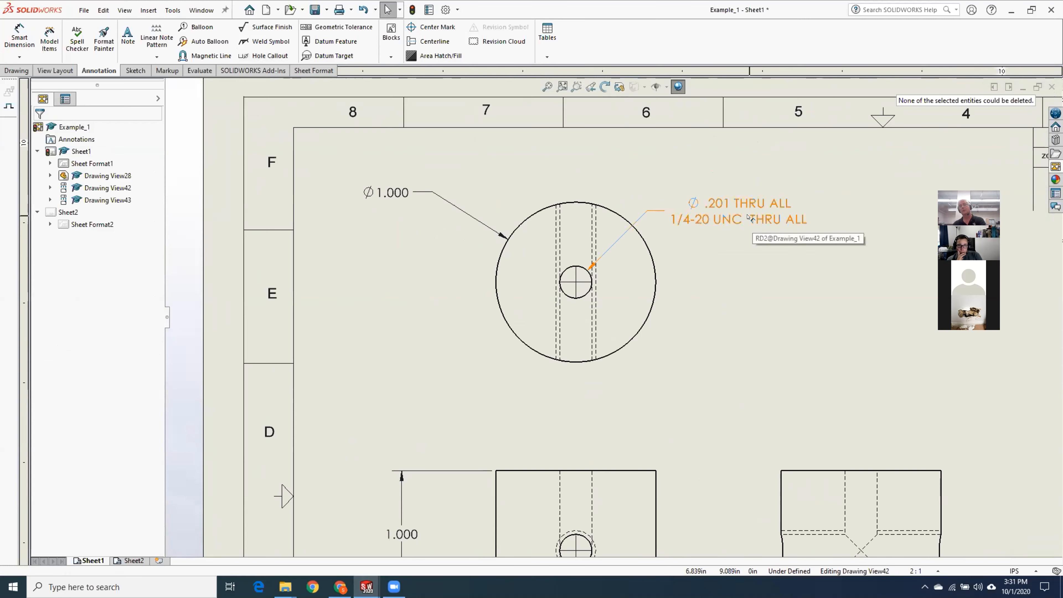
left_click(748, 217)
key("Delete")
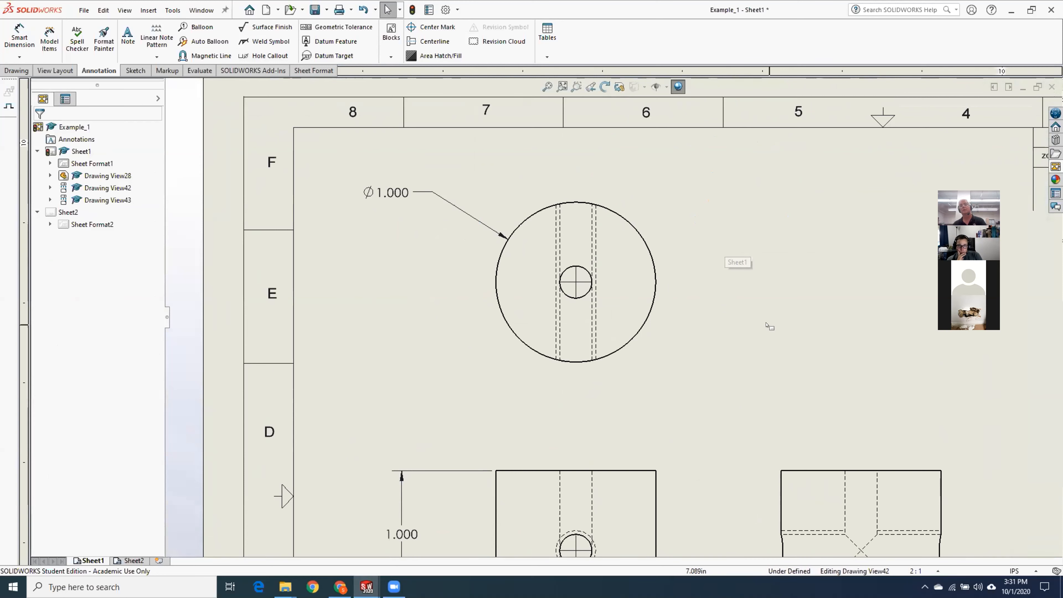
Add a hole callout to the tapped cross hole in the front view, placing its text above and right of the view
scroll(768, 326, "up", 4)
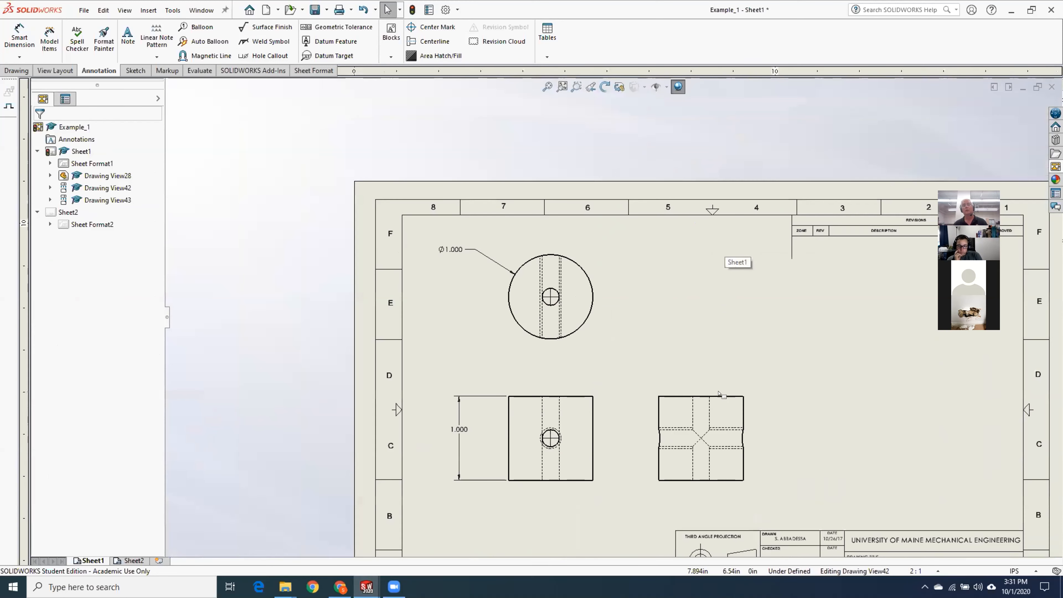
scroll(602, 423, "down", 2)
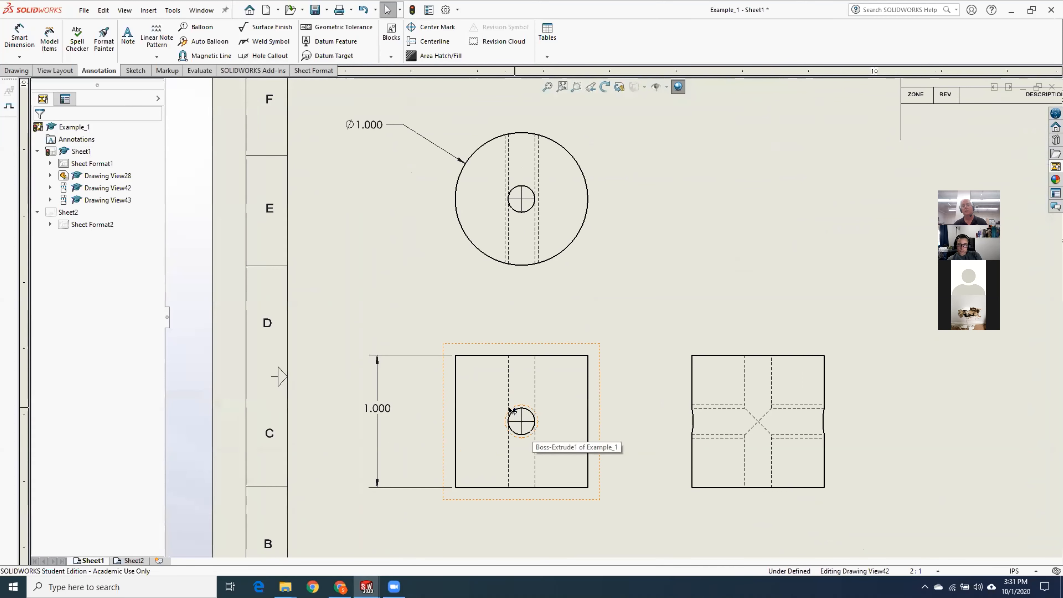
scroll(514, 418, "down", 1)
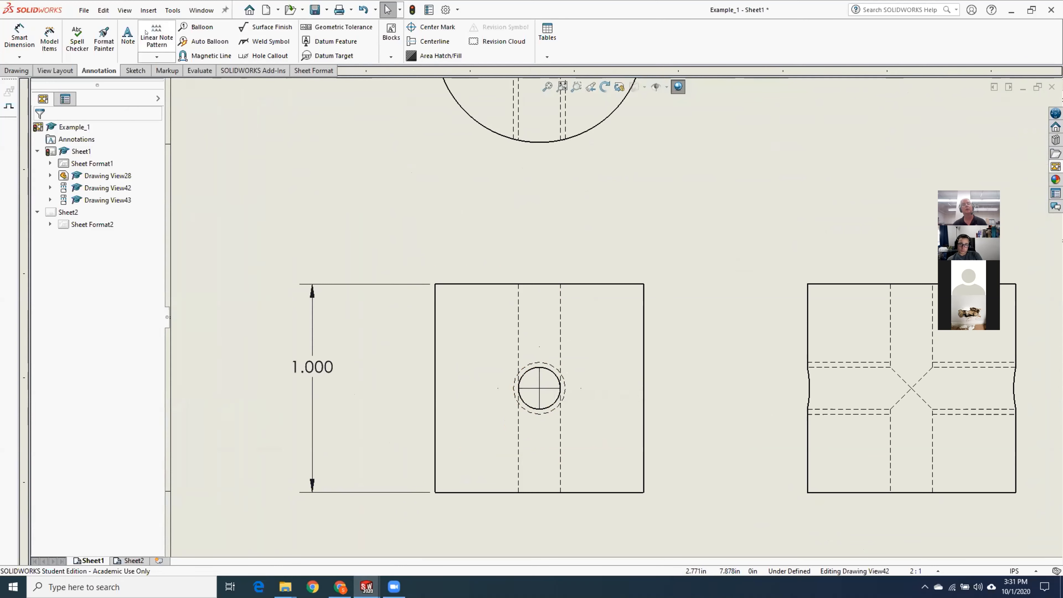
left_click(148, 10)
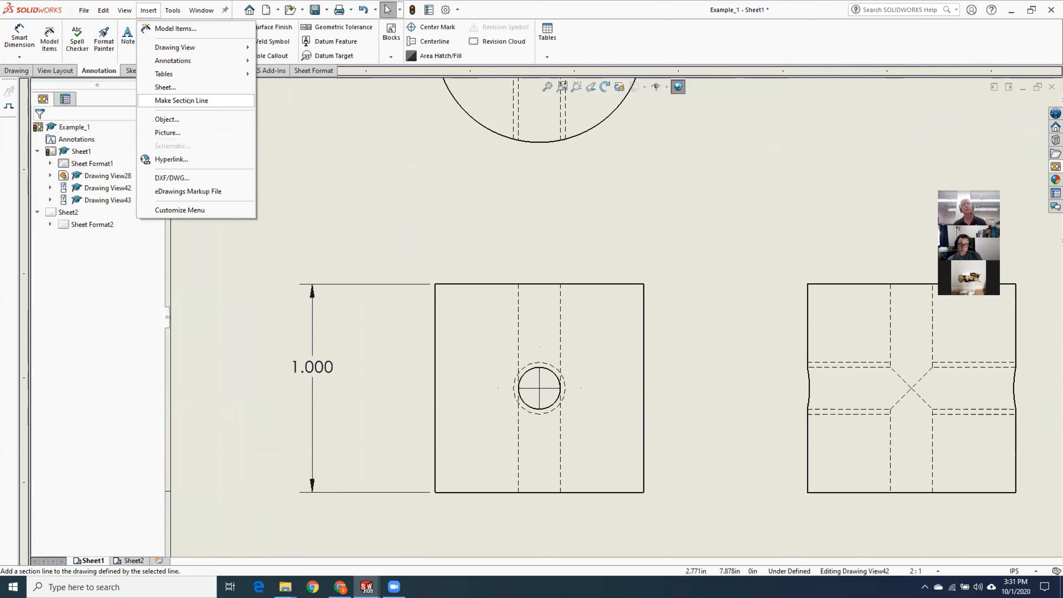
mouse_move(197, 60)
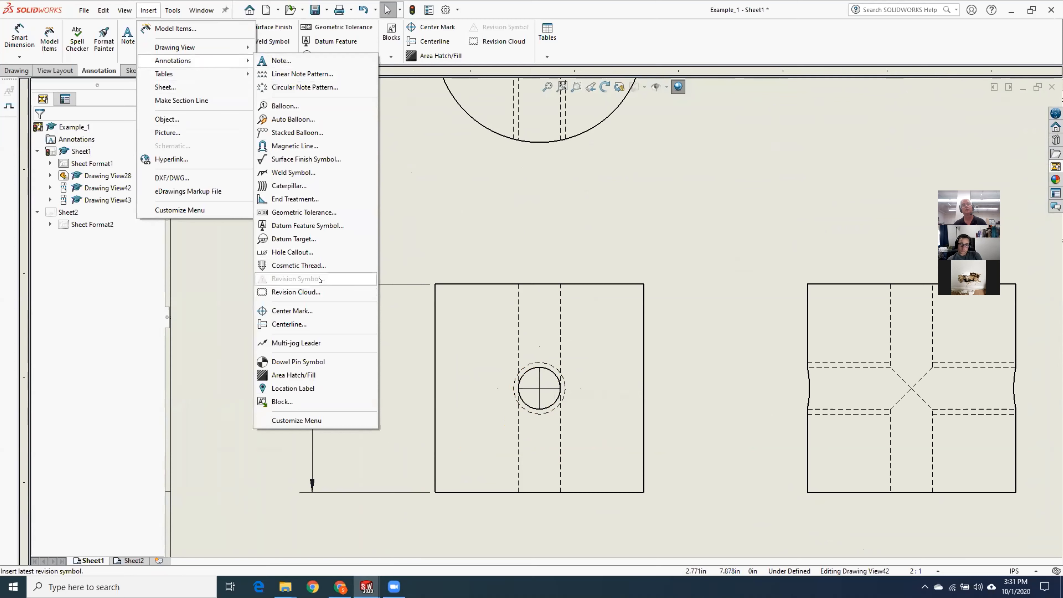
left_click(321, 253)
left_click(543, 368)
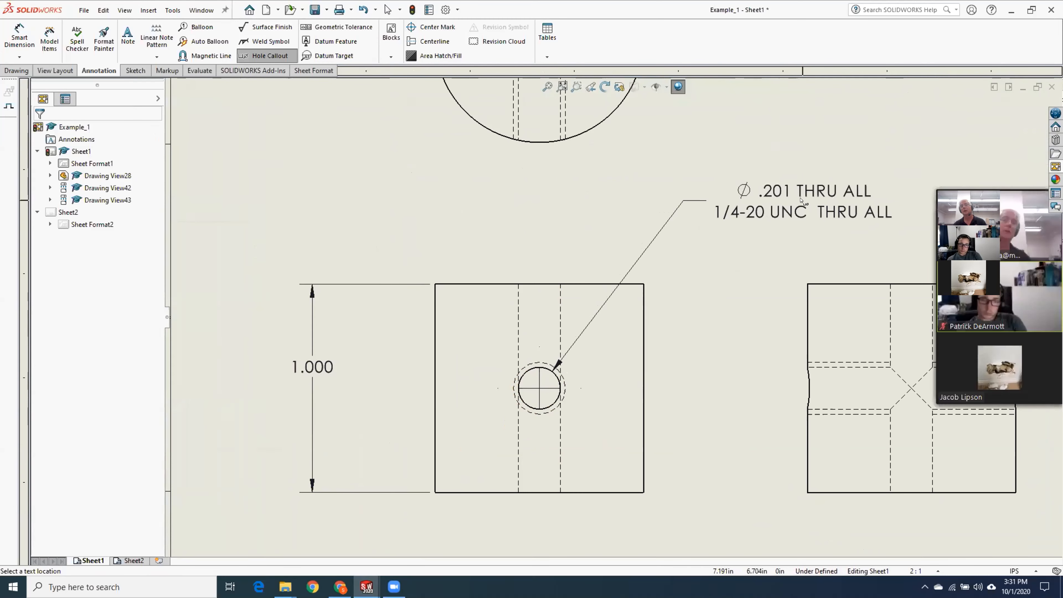
left_click(801, 199)
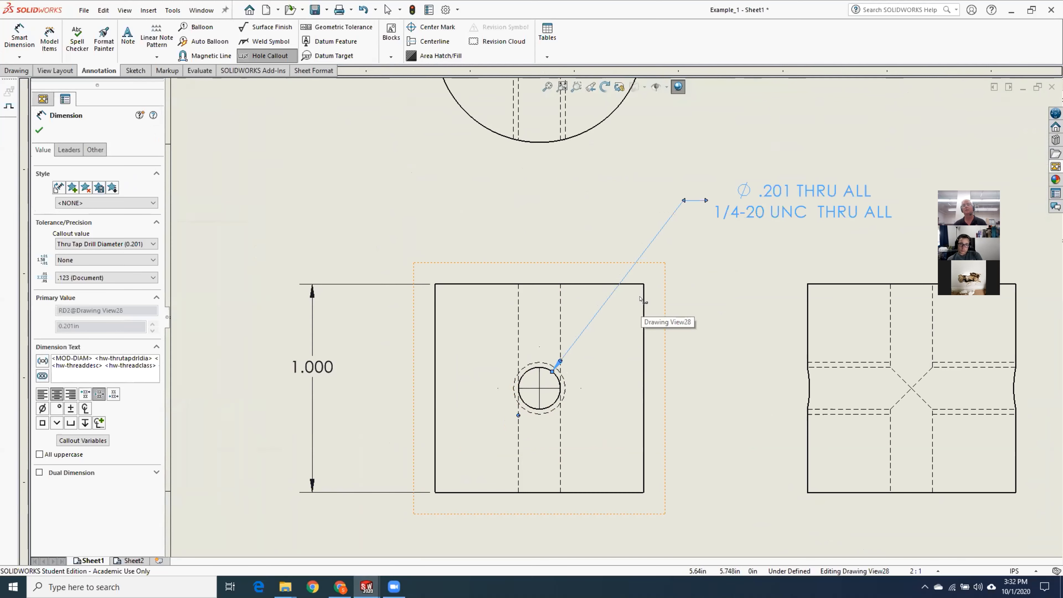
scroll(606, 301, "up", 4)
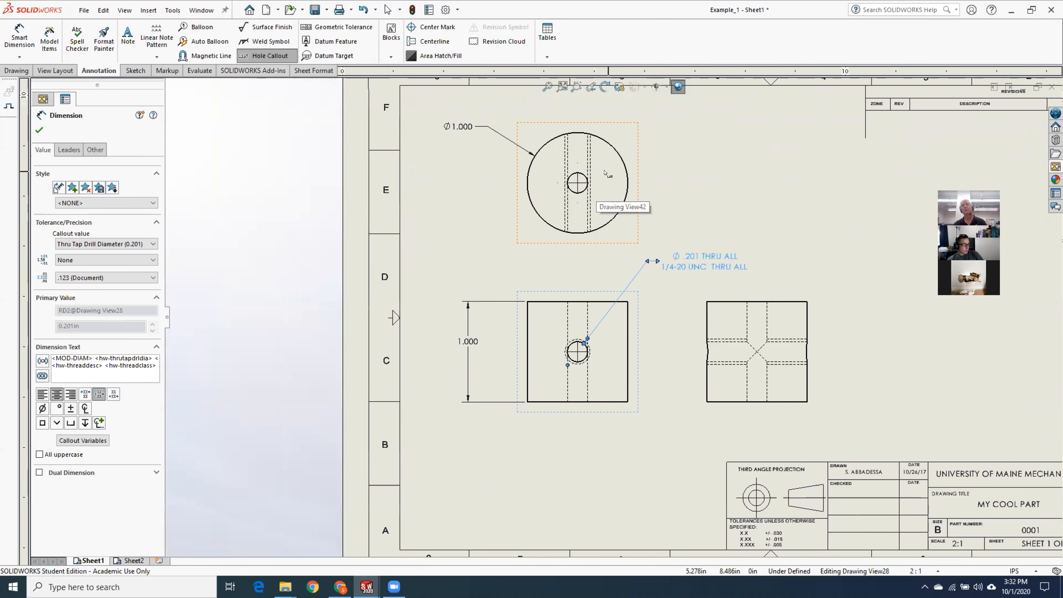
scroll(604, 172, "down", 3)
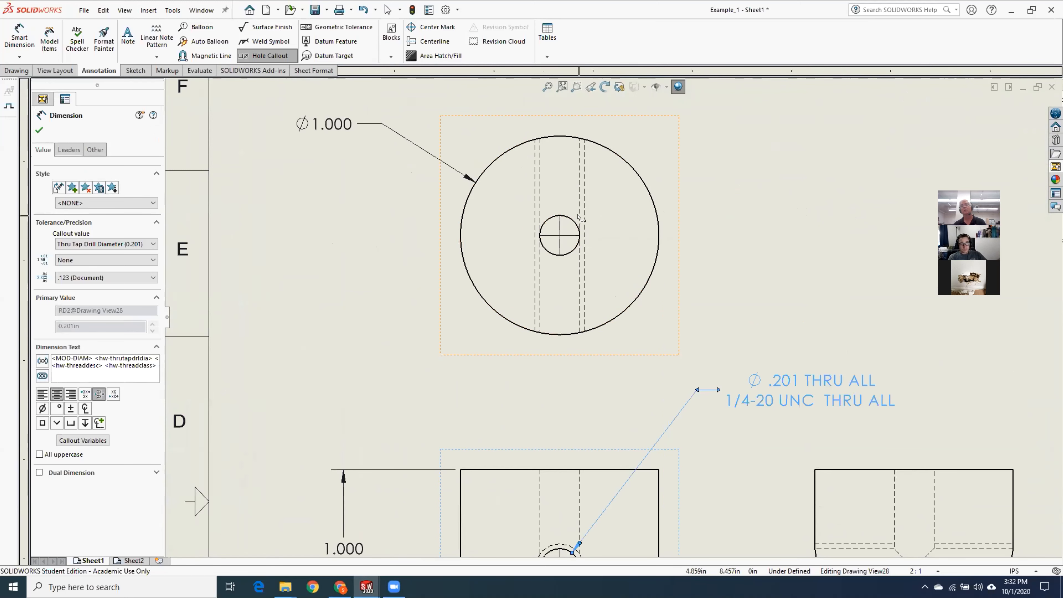
left_click(42, 130)
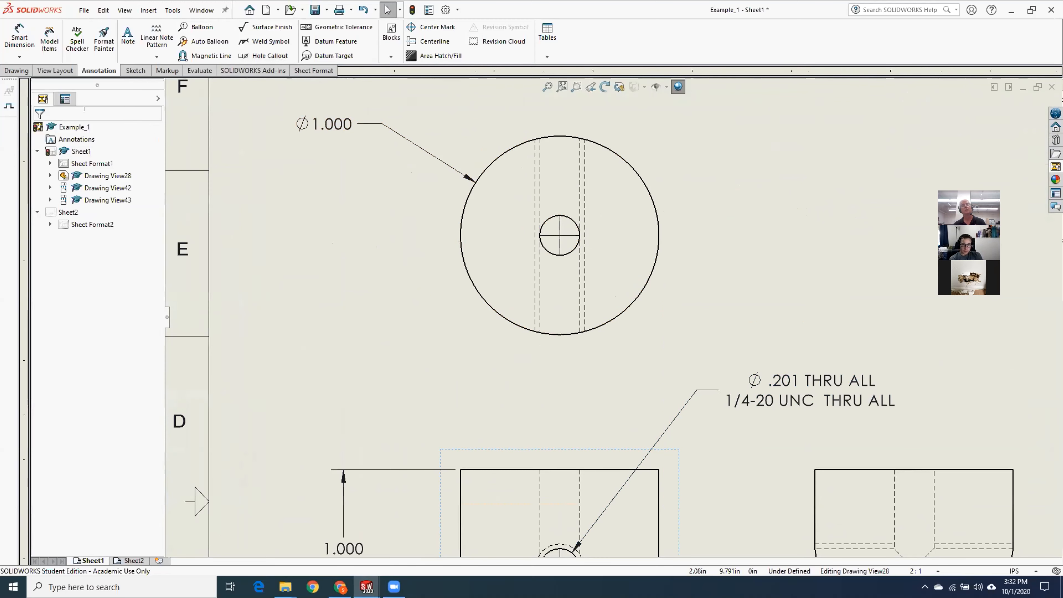
Attach a hole callout to the top view's center hole, with its text to the upper right of the view
left_click(148, 10)
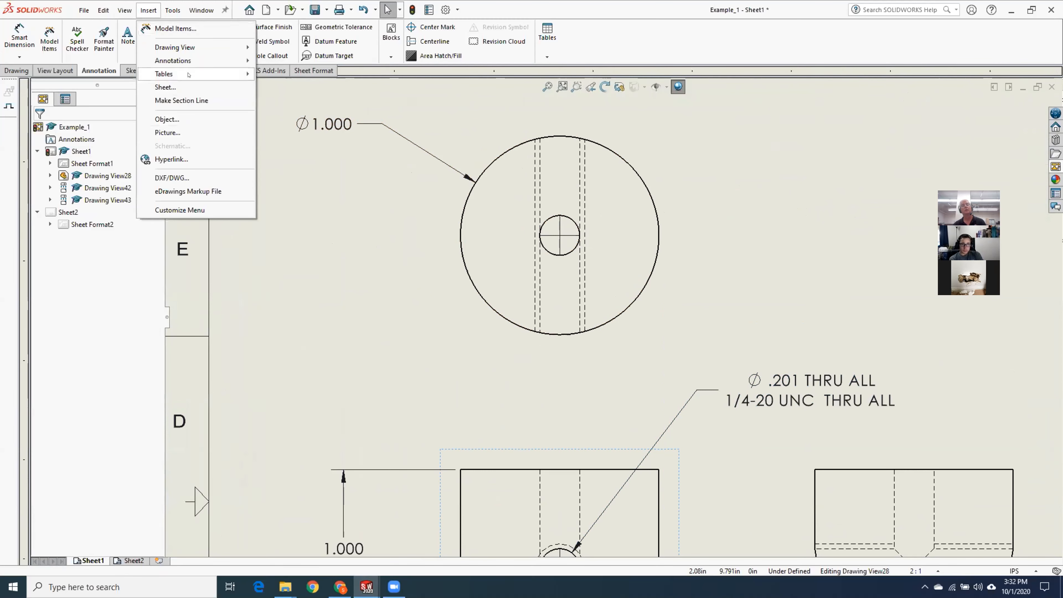
mouse_move(180, 61)
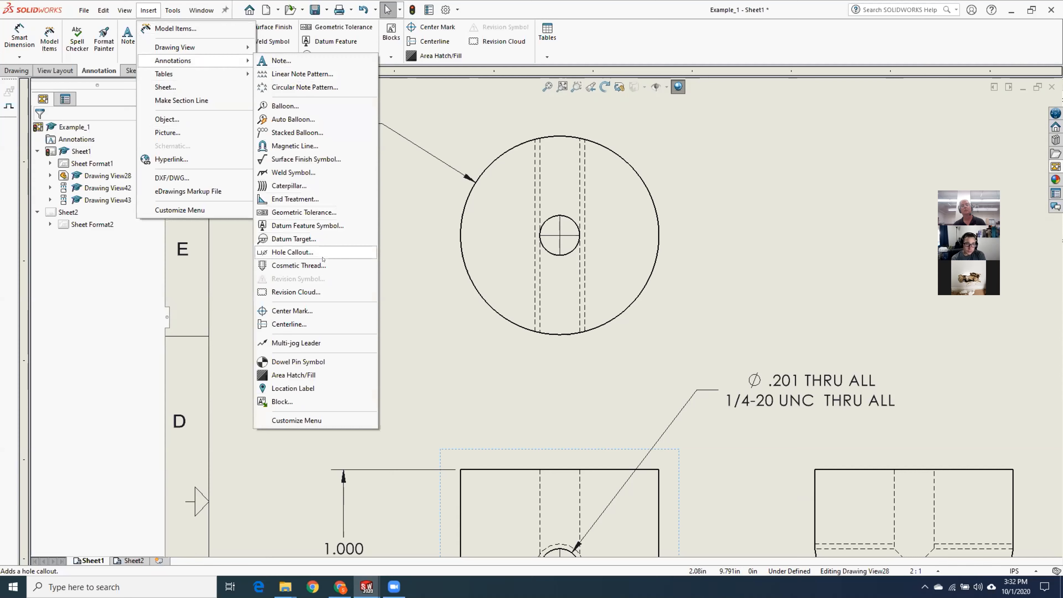
left_click(293, 252)
left_click(552, 218)
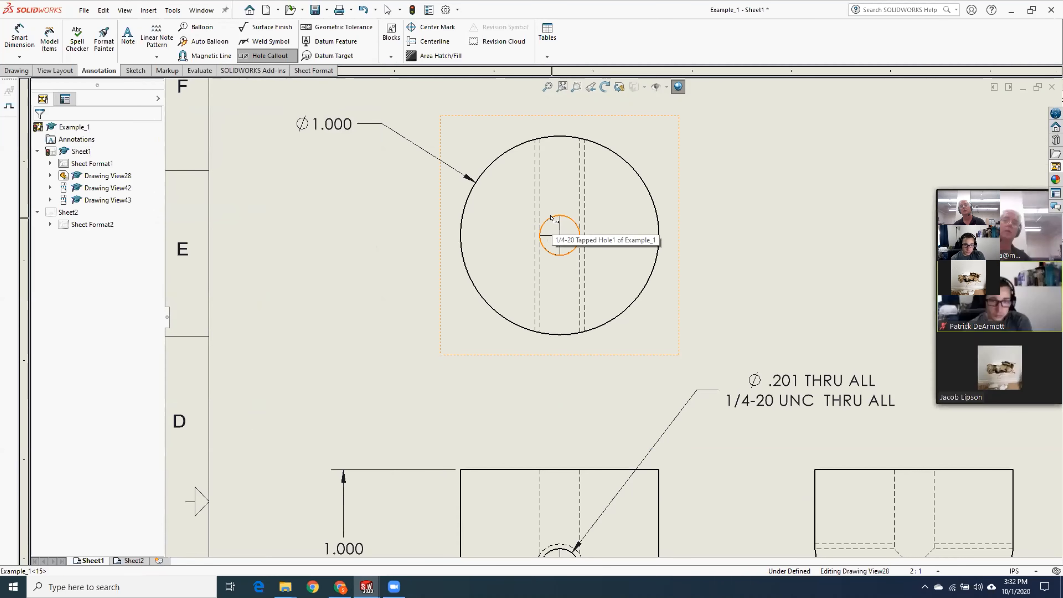
left_click(783, 130)
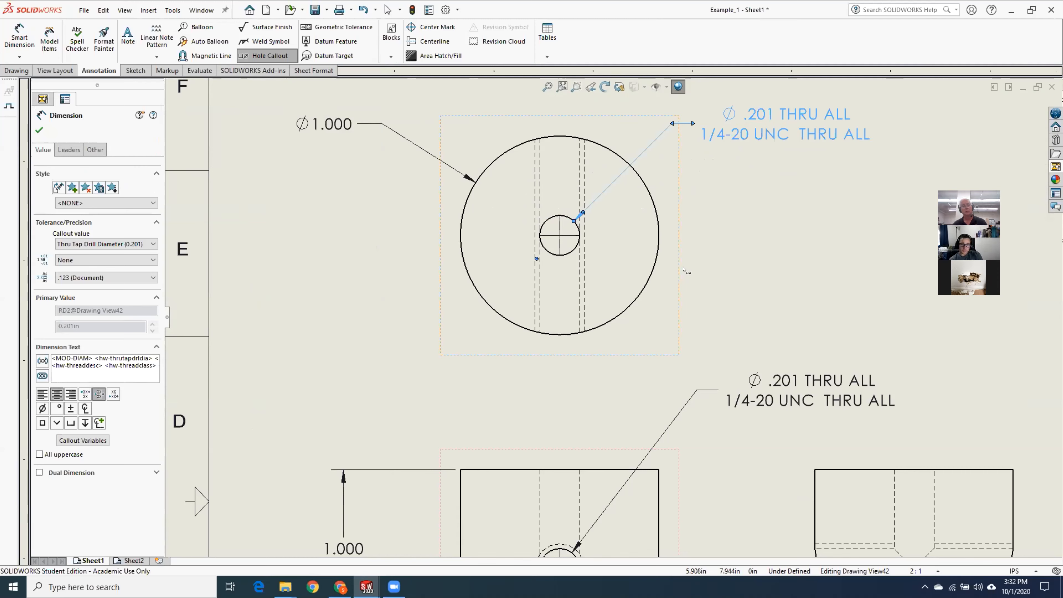
key("Escape")
scroll(640, 406, "up", 3)
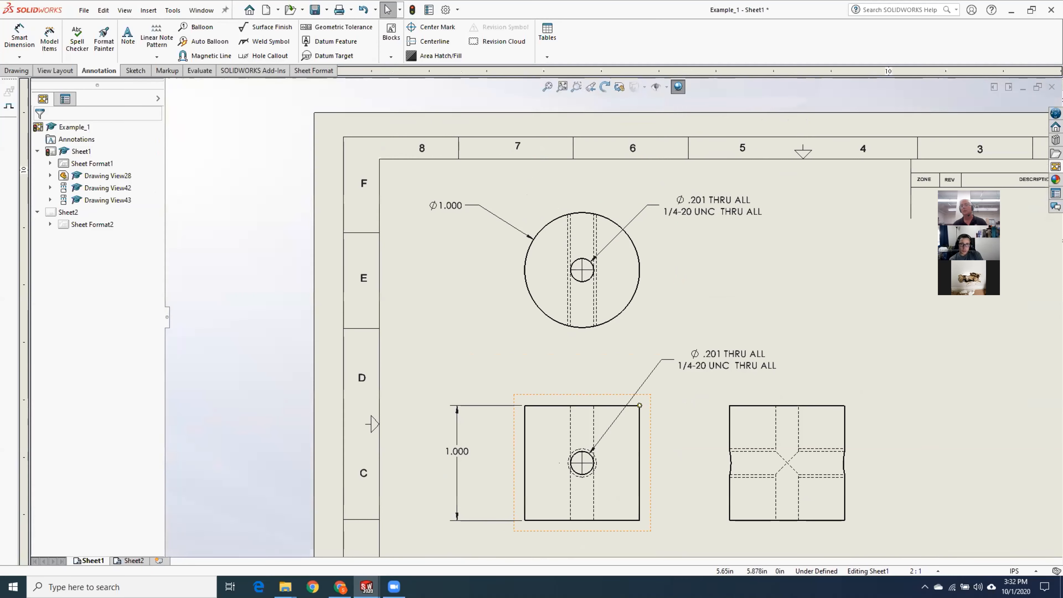
scroll(675, 500, "down", 2)
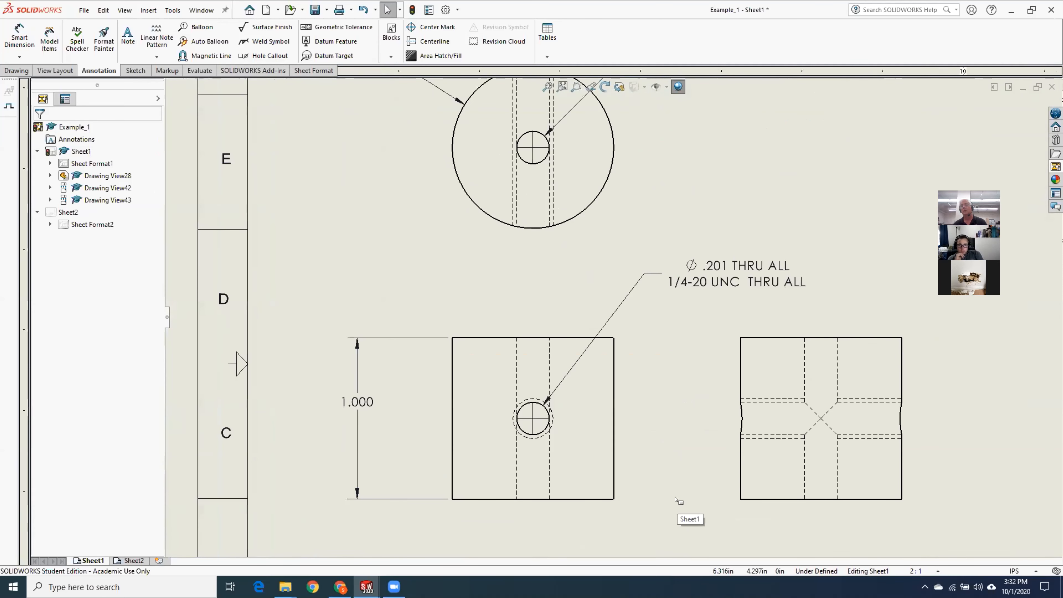
scroll(675, 501, "up", 1)
scroll(624, 205, "up", 3)
scroll(626, 207, "down", 2)
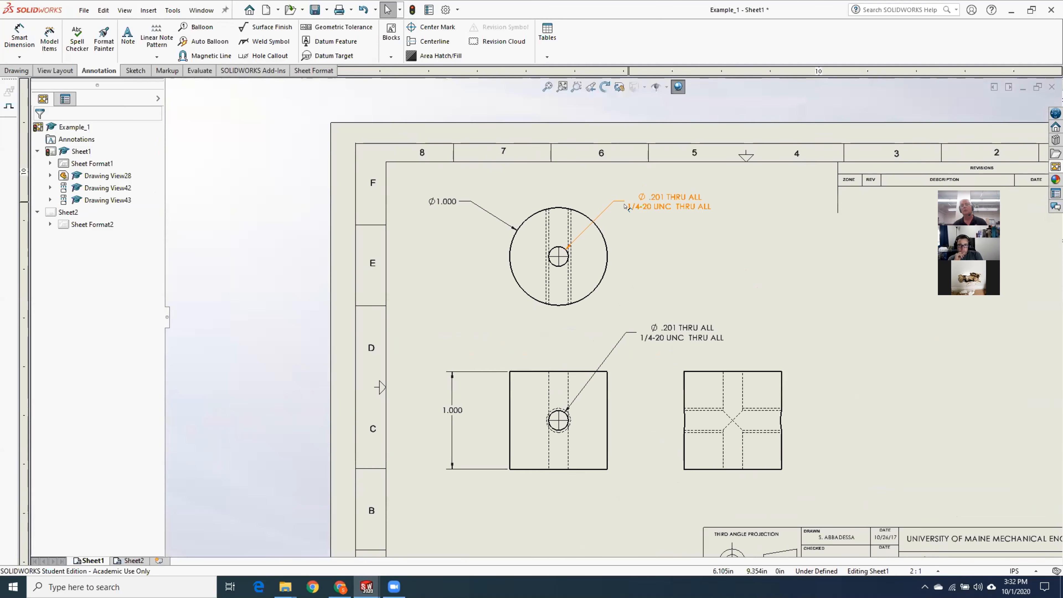
Delete the hole callout attached to the top view's center hole
scroll(625, 206, "down", 1)
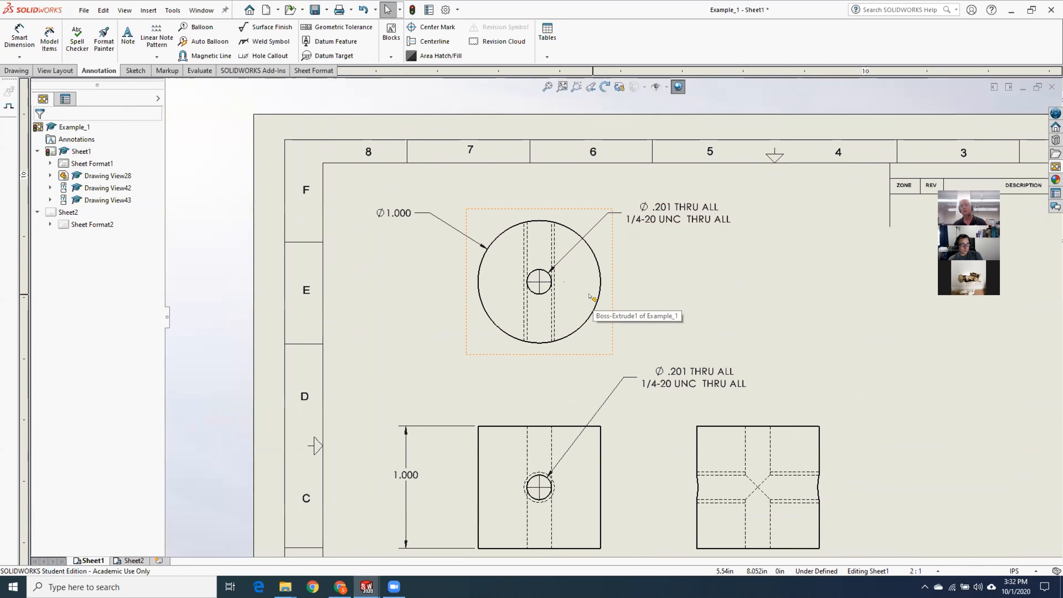
left_click(652, 209)
key("Delete")
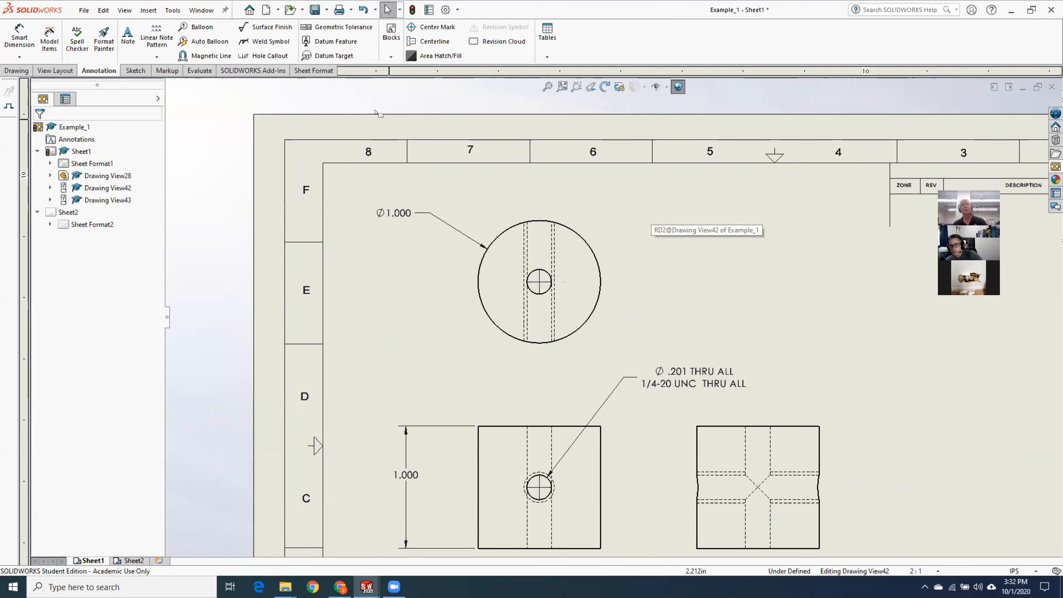
left_click(20, 38)
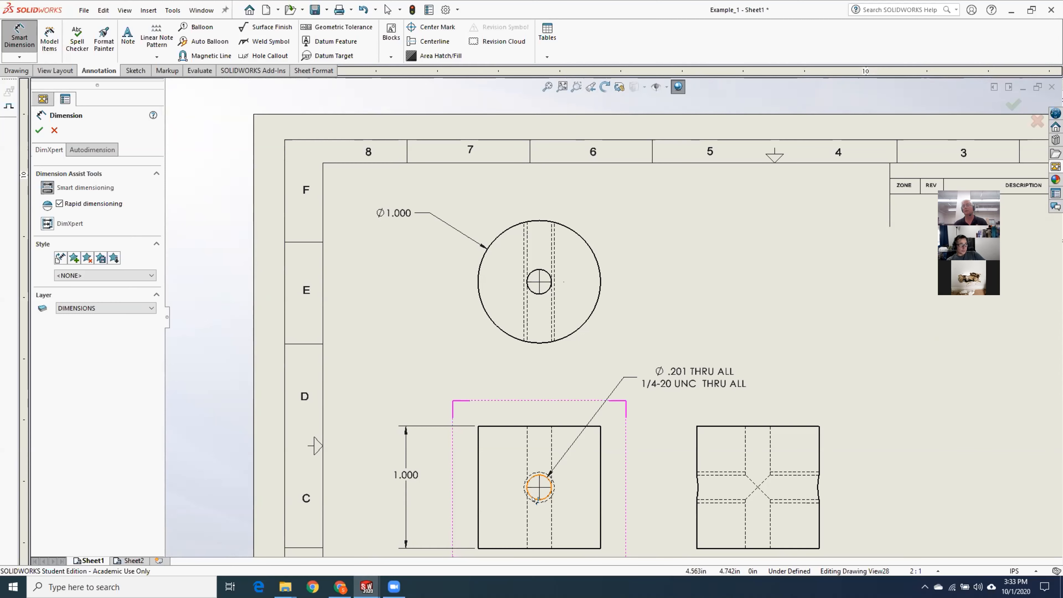
scroll(537, 498, "up", 3)
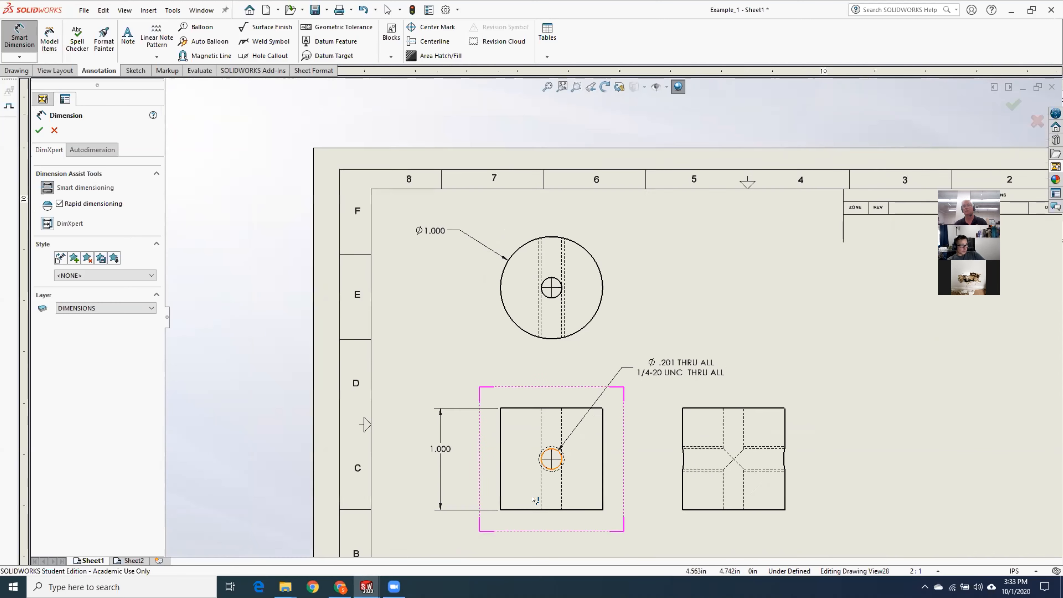
scroll(650, 511, "down", 1)
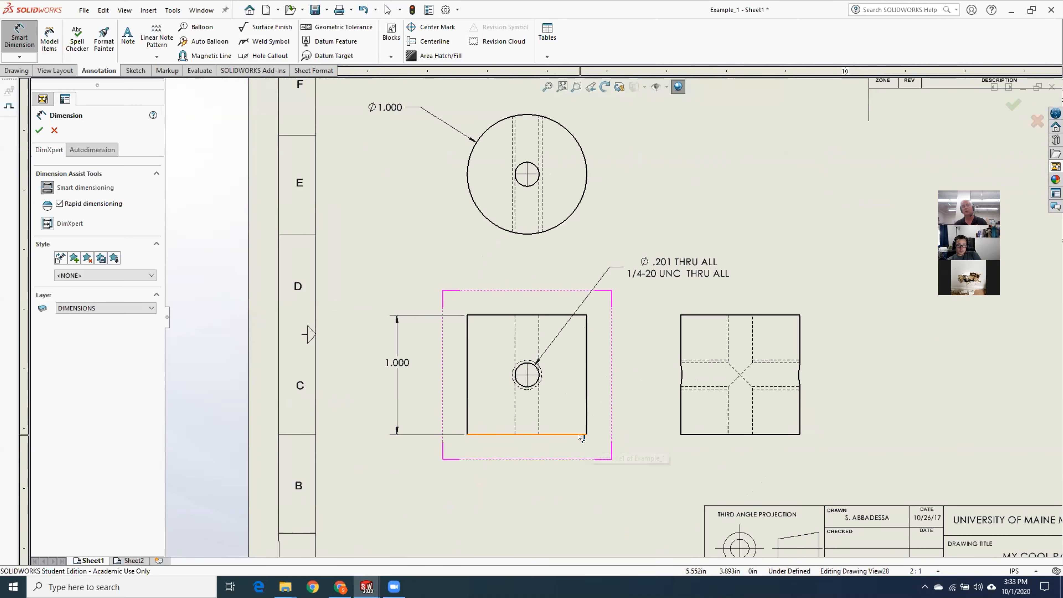
key("Escape")
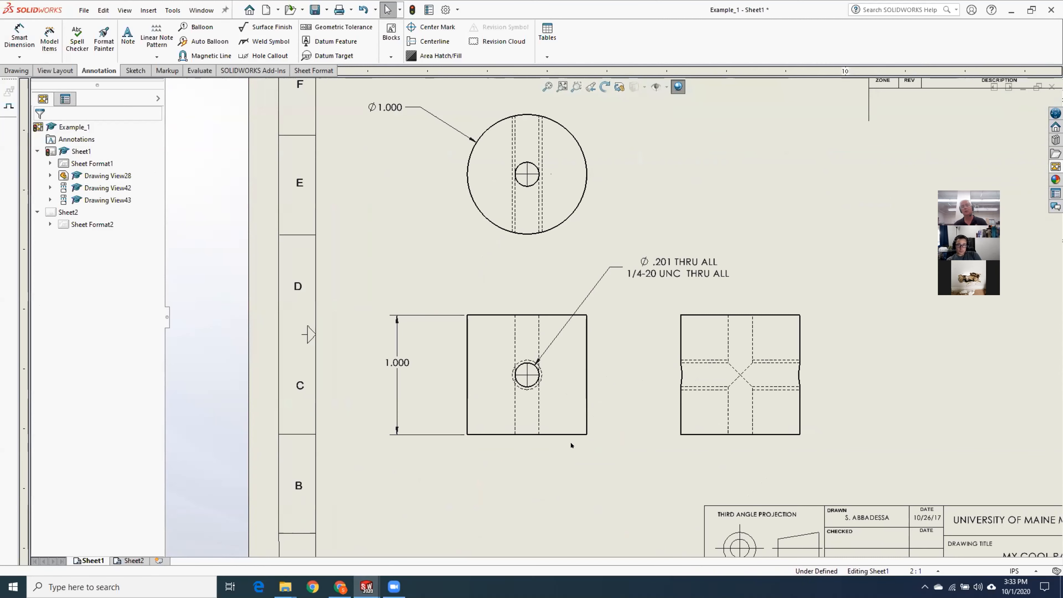
Move the front view and its aligned side view down the sheet, widening the gap below the top view
left_click_drag(570, 436, 571, 493)
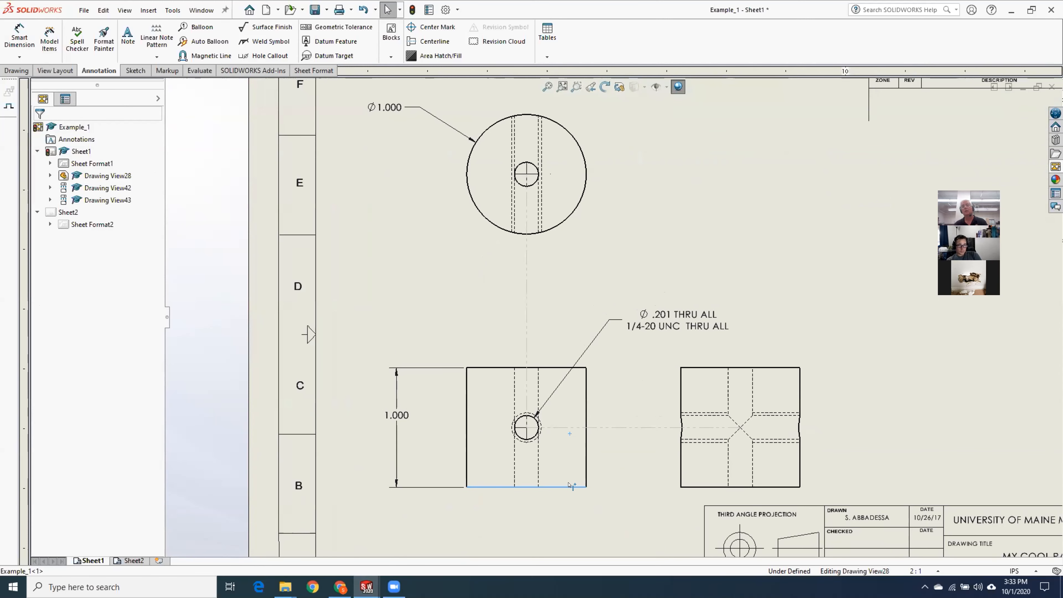
left_click(613, 429)
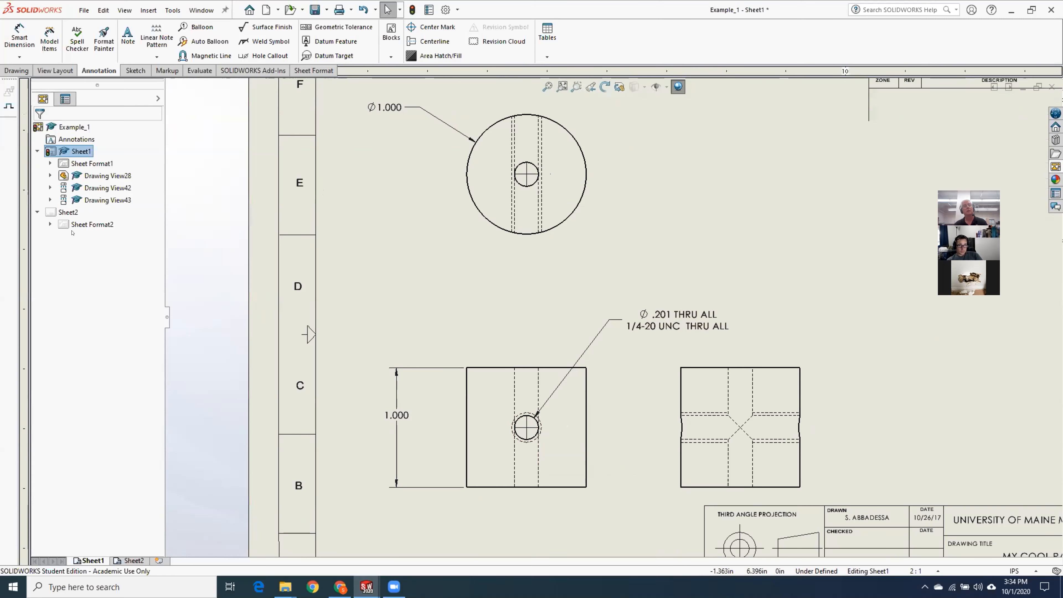
Delete the unused Sheet2 from the drawing
left_click(67, 211)
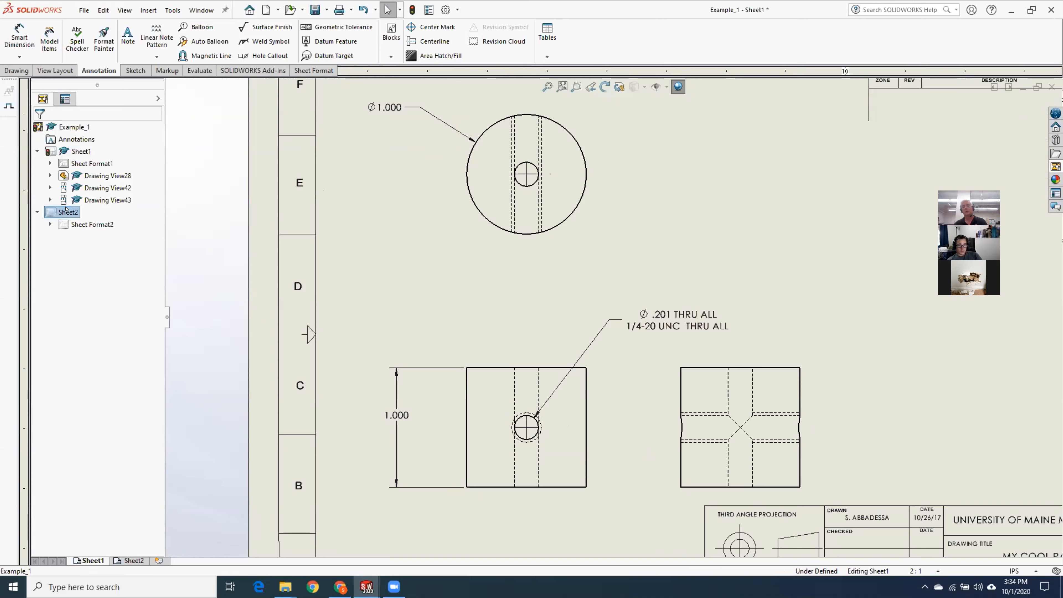
key("Delete")
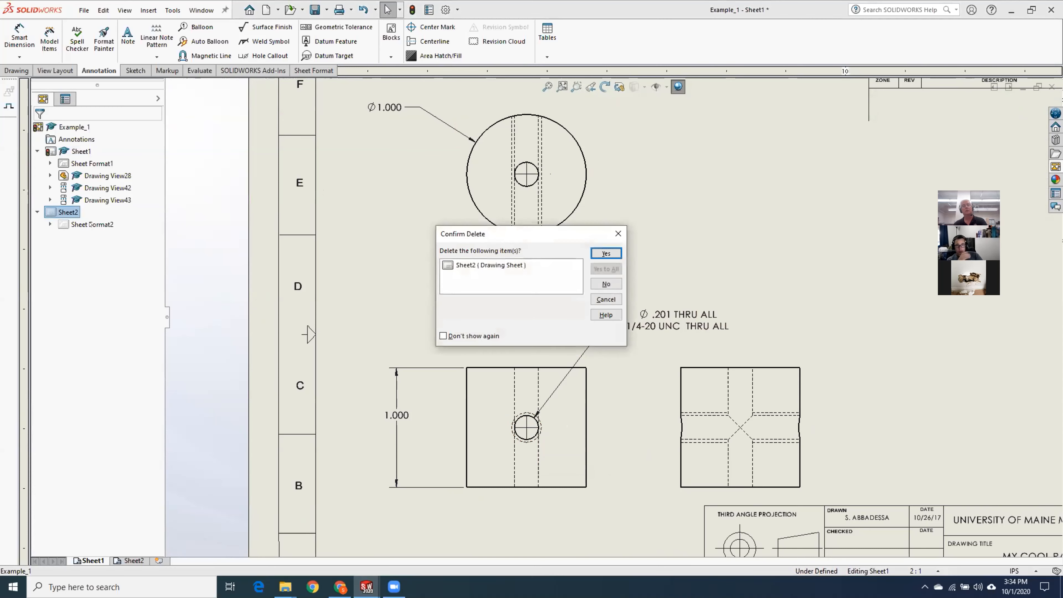
left_click(603, 258)
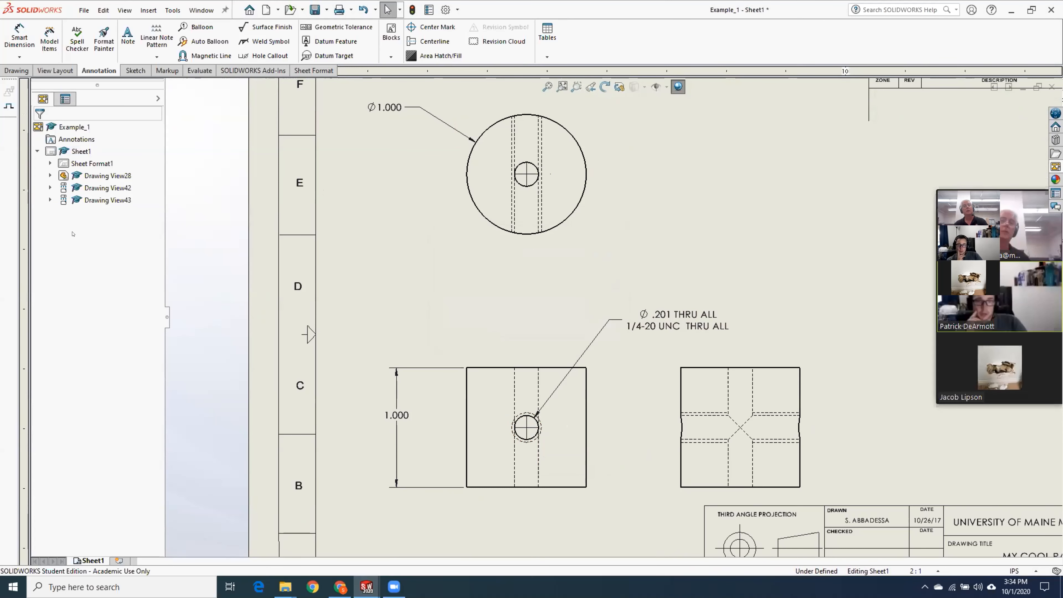
Open the part example_1.sldprt from Drawing View42 and examine how its two tapped holes are displayed
left_click(49, 188)
right_click(105, 201)
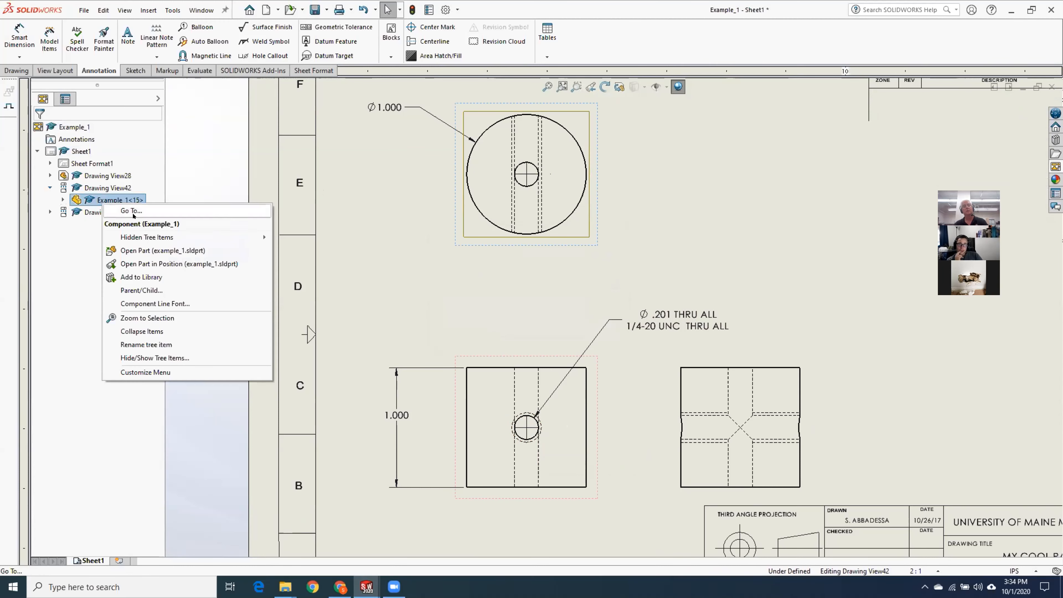
left_click(143, 251)
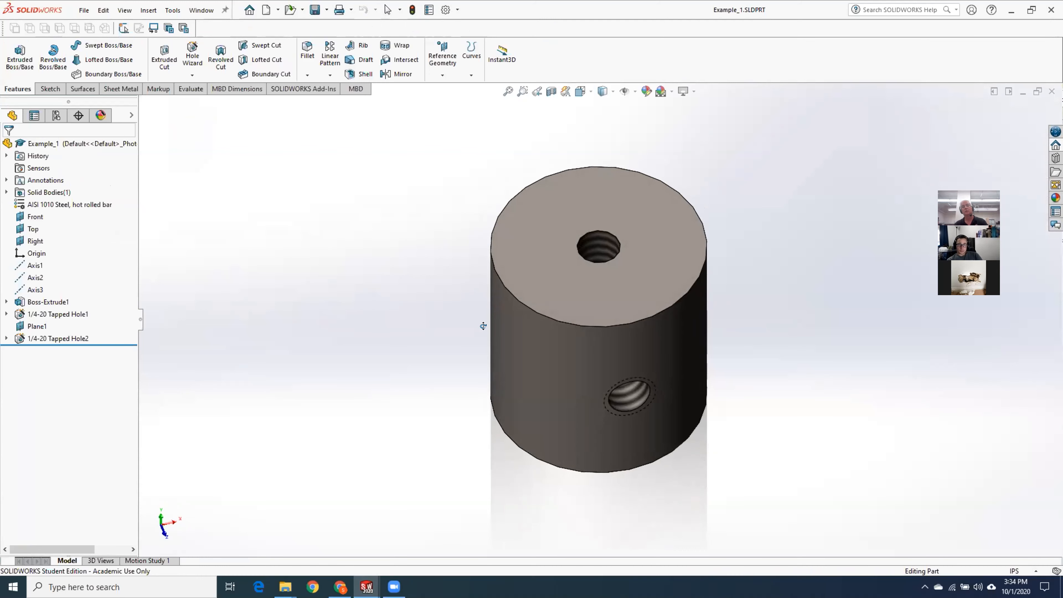
middle_click_drag(484, 325, 398, 109)
middle_click_drag(374, 368, 481, 465)
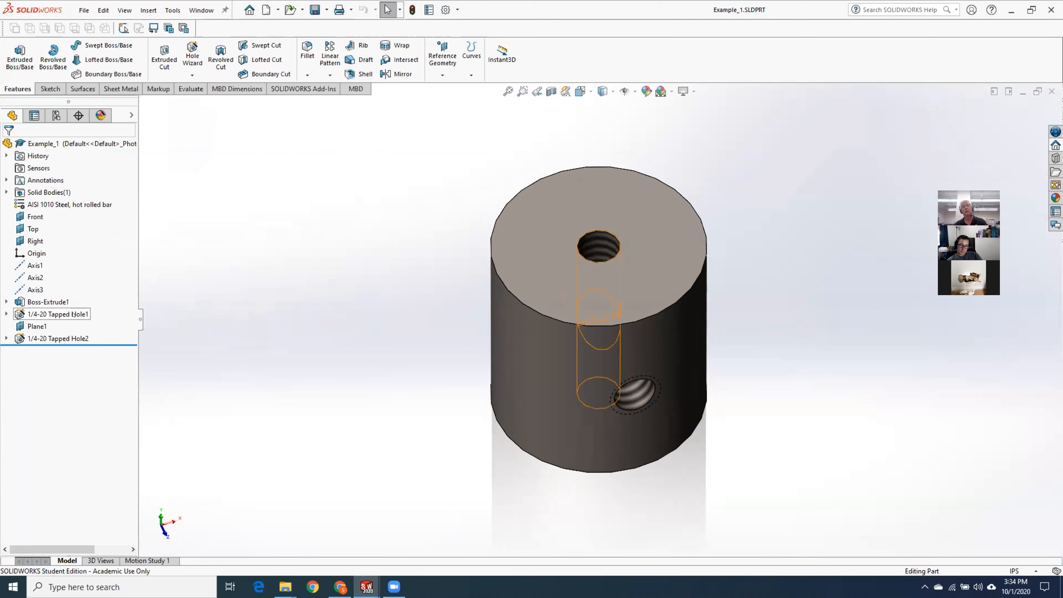
middle_click_drag(765, 469, 797, 414)
scroll(797, 416, "down", 1)
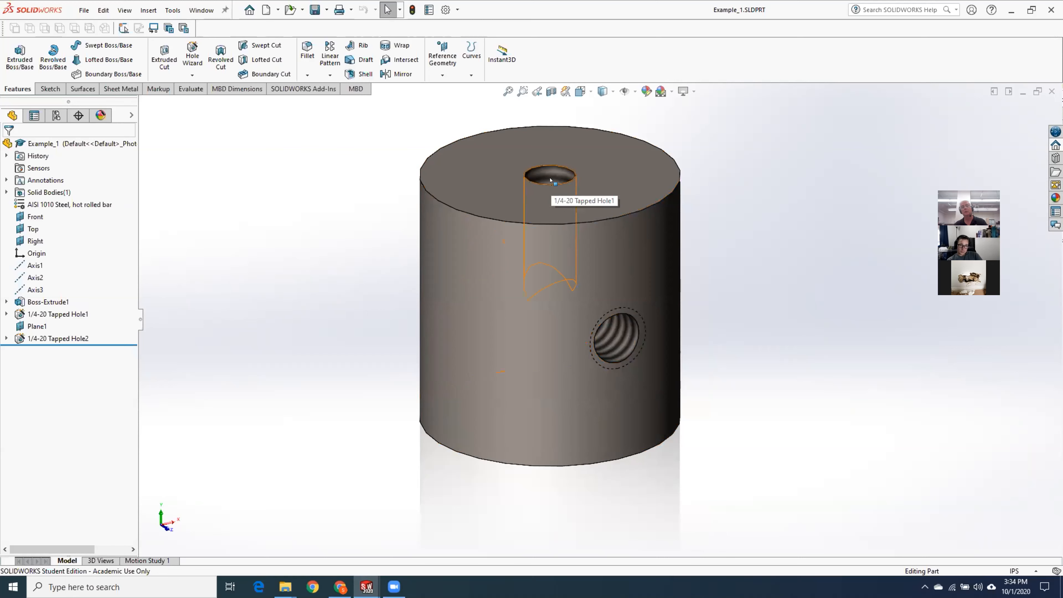
Change the vertical hole, 1/4-20 Tapped Hole1, to type Tapped hole with the cosmetic thread option and thread callout
right_click(73, 314)
left_click(87, 281)
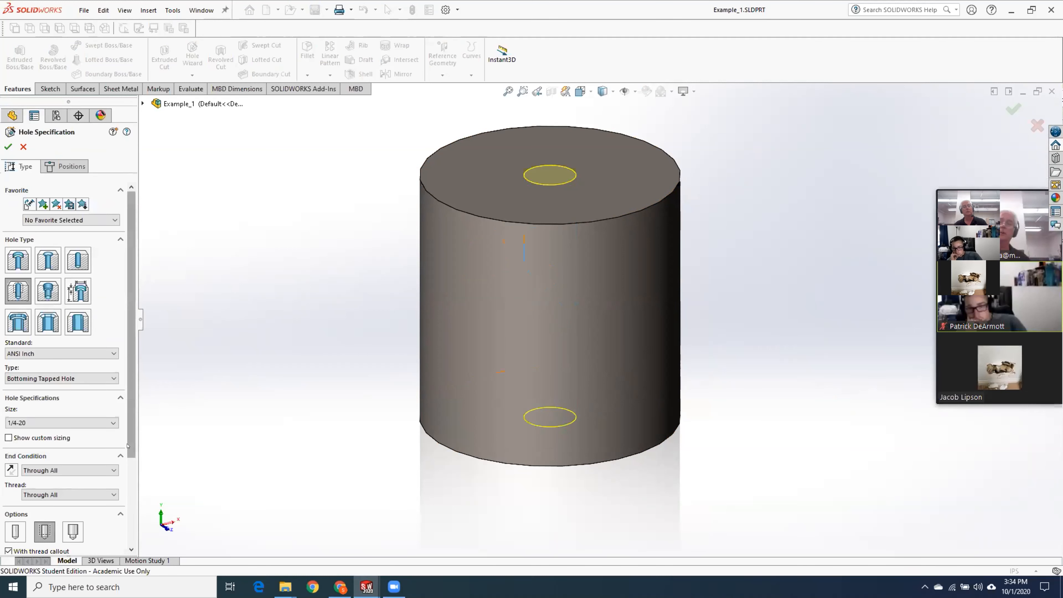
scroll(134, 523, "down", 3)
scroll(135, 524, "up", 2)
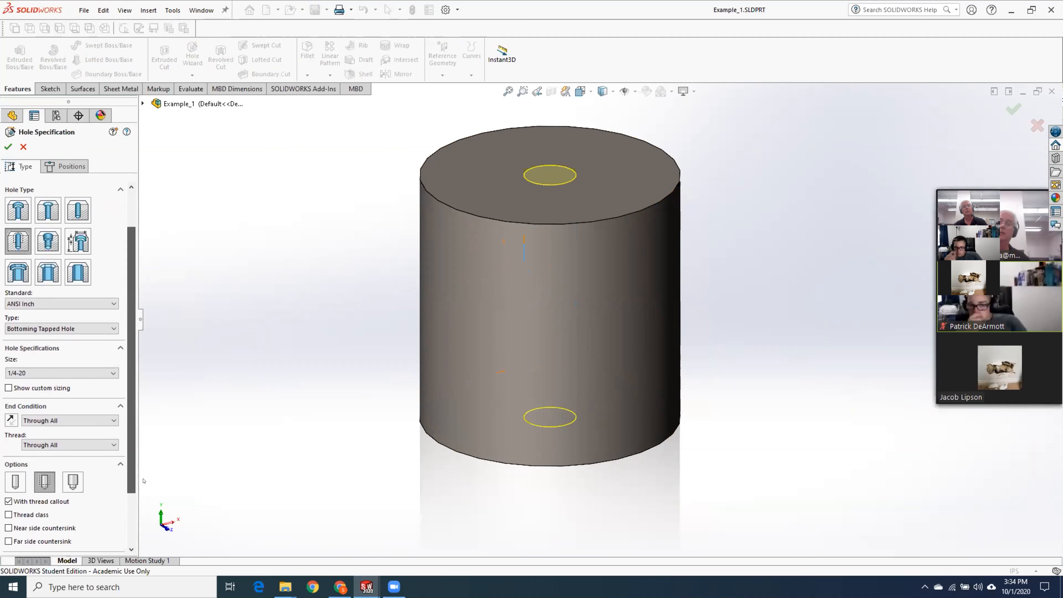
left_click(65, 329)
left_click(63, 354)
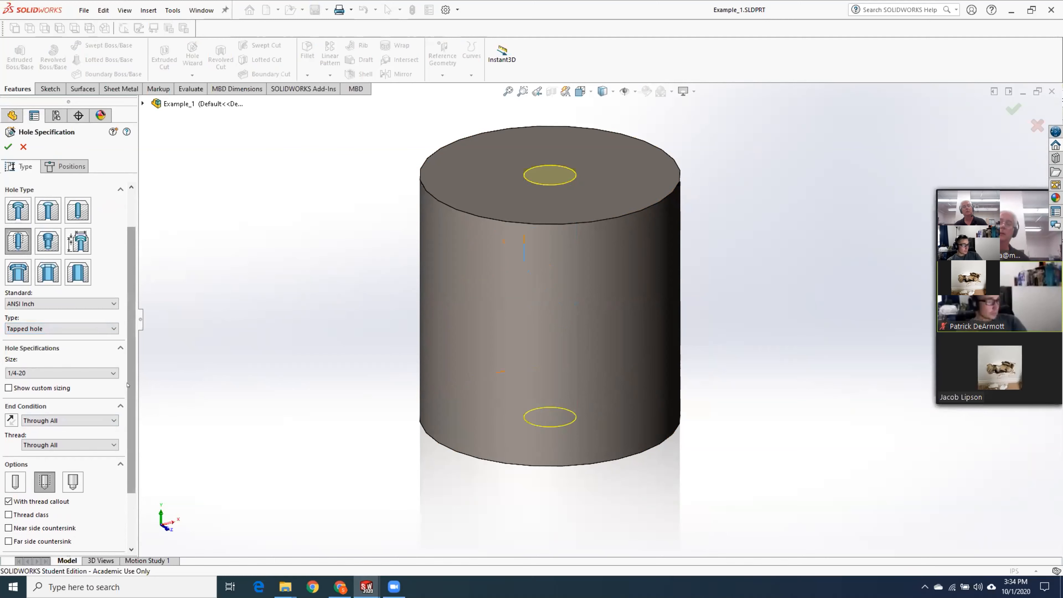
scroll(137, 481, "down", 3)
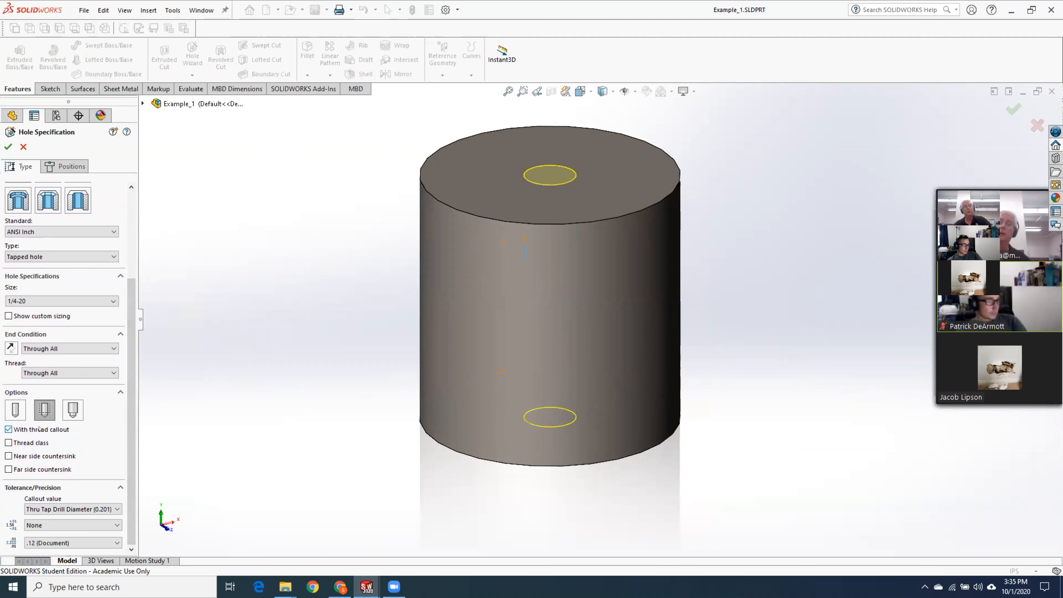
left_click(39, 412)
left_click(8, 146)
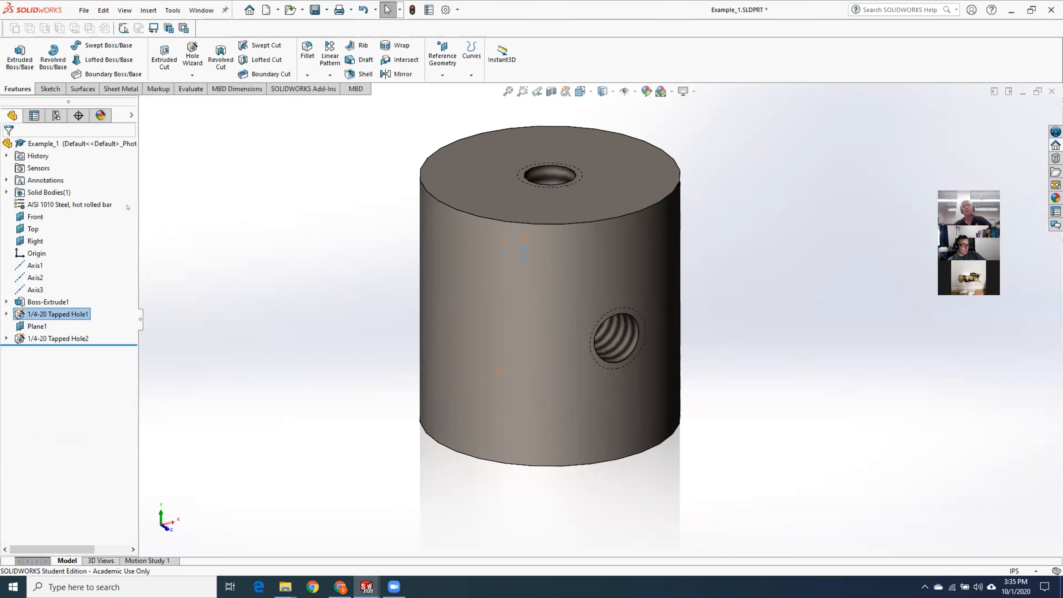
Try the Bottoming Tapped Hole type on the vertical 1/4-20 Tapped Hole1 and inspect the model
middle_click_drag(149, 228, 244, 126)
middle_click_drag(251, 418, 250, 590)
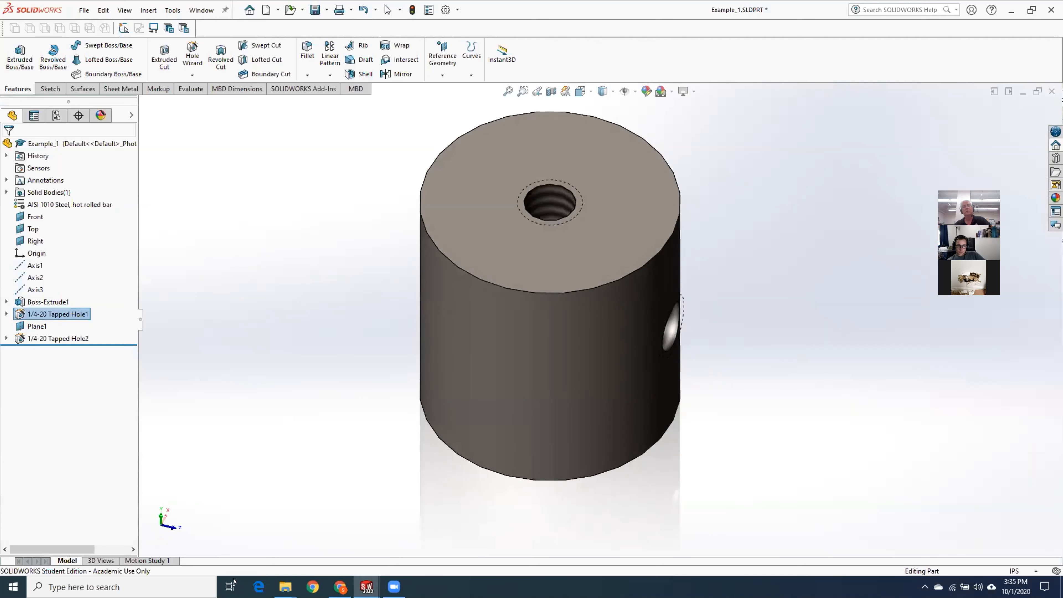
right_click(46, 318)
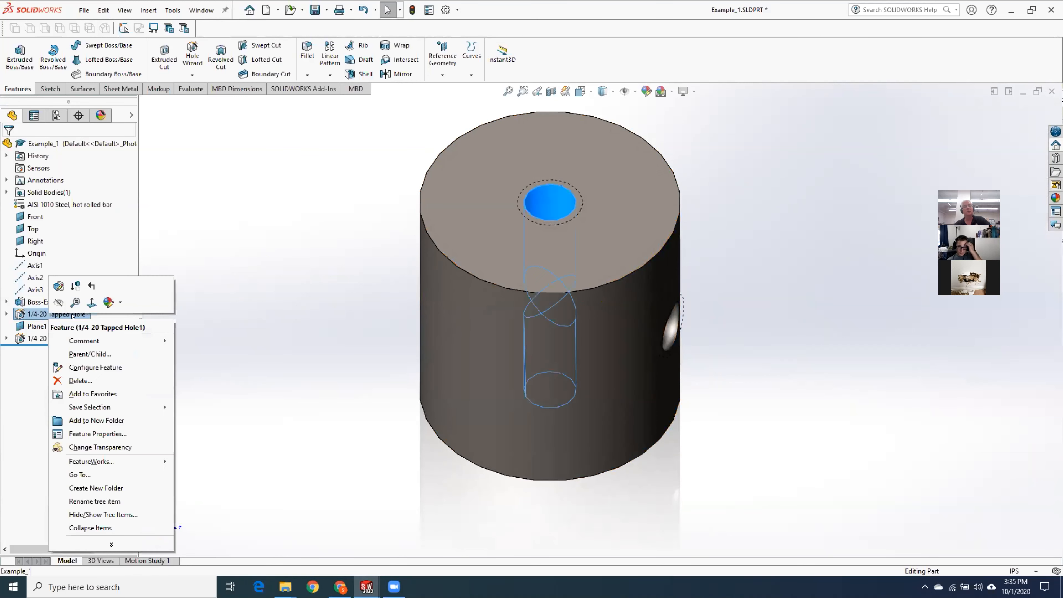
left_click(57, 287)
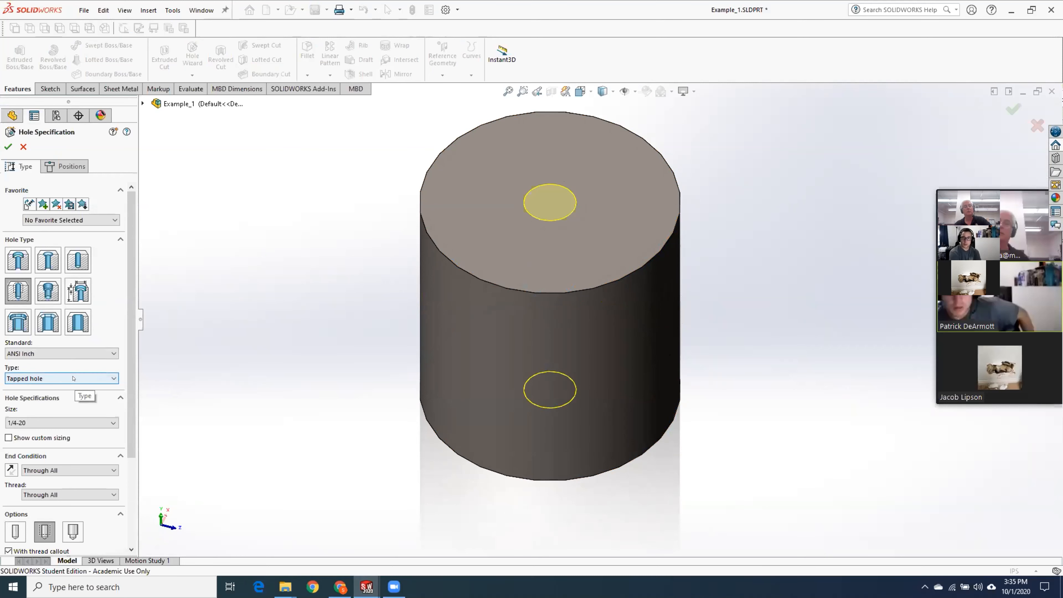
left_click(82, 378)
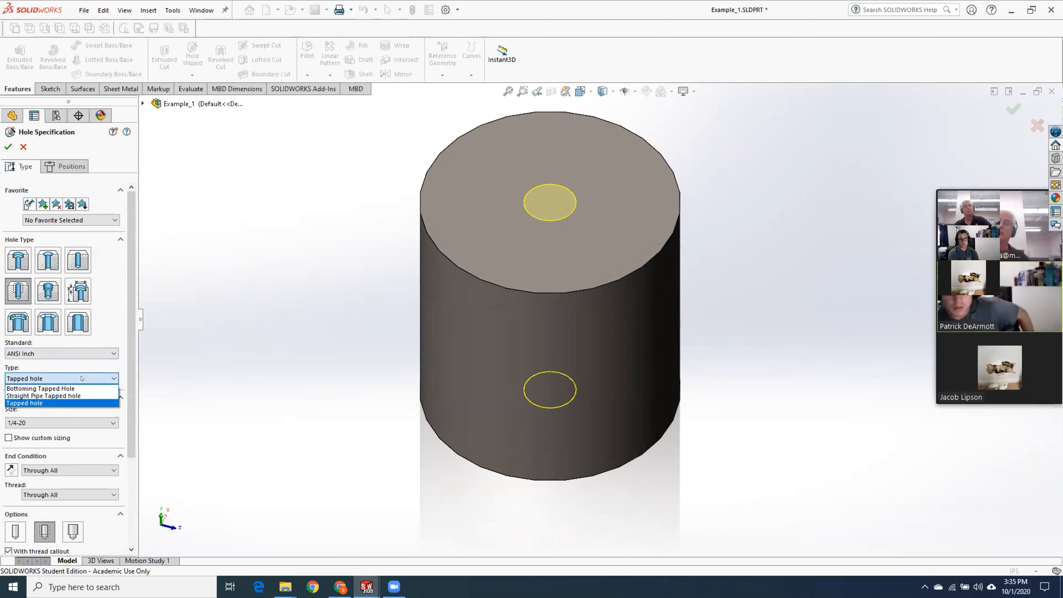
left_click(82, 388)
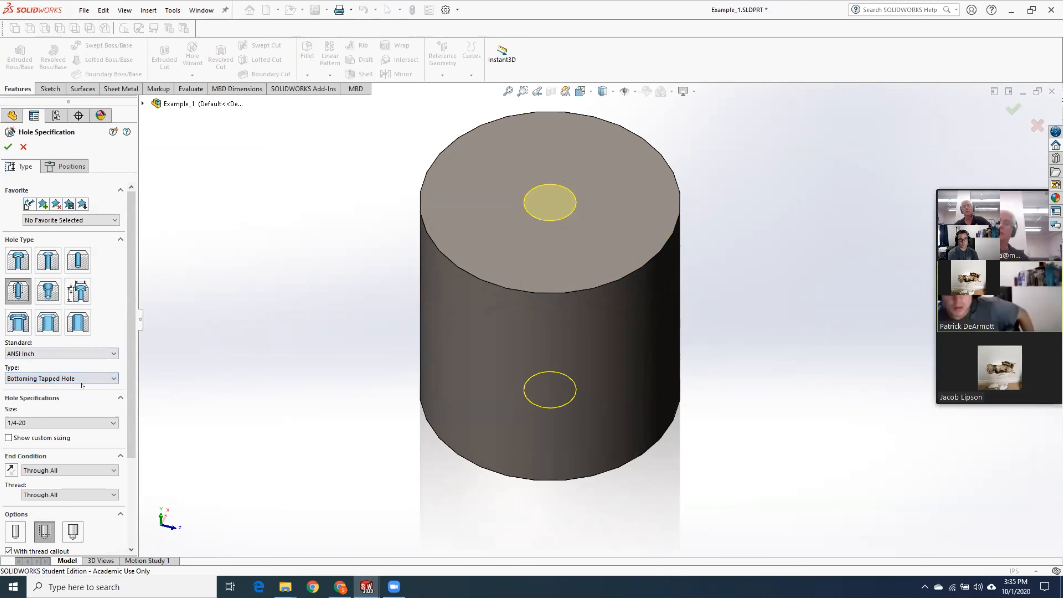
left_click(8, 147)
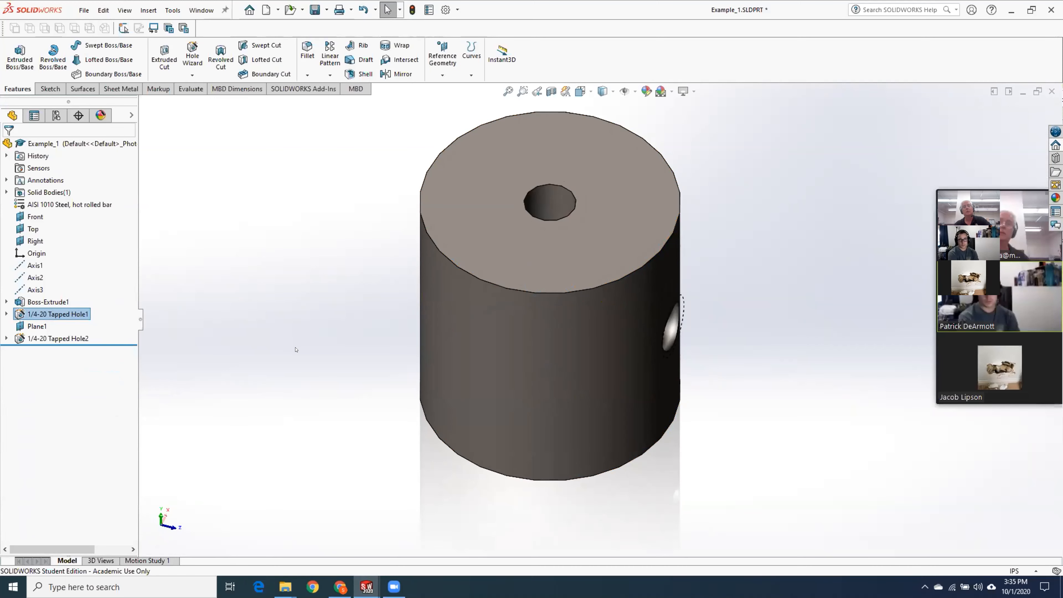
middle_click_drag(296, 350, 237, 279)
middle_click_drag(310, 352, 255, 350)
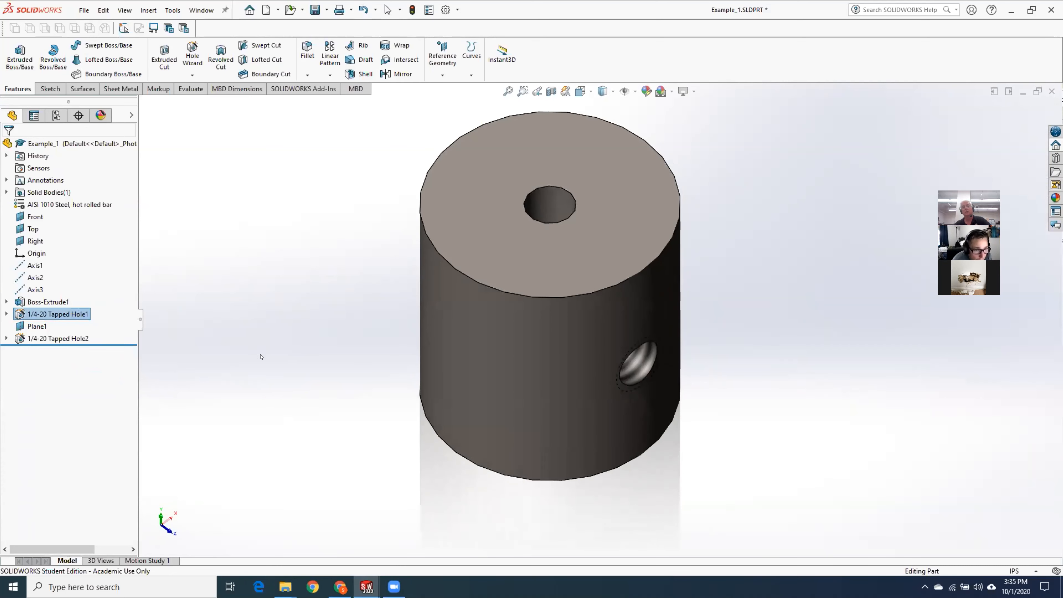
Set the vertical 1/4-20 Tapped Hole1 back to type Tapped hole and check both holes on the model
right_click(62, 313)
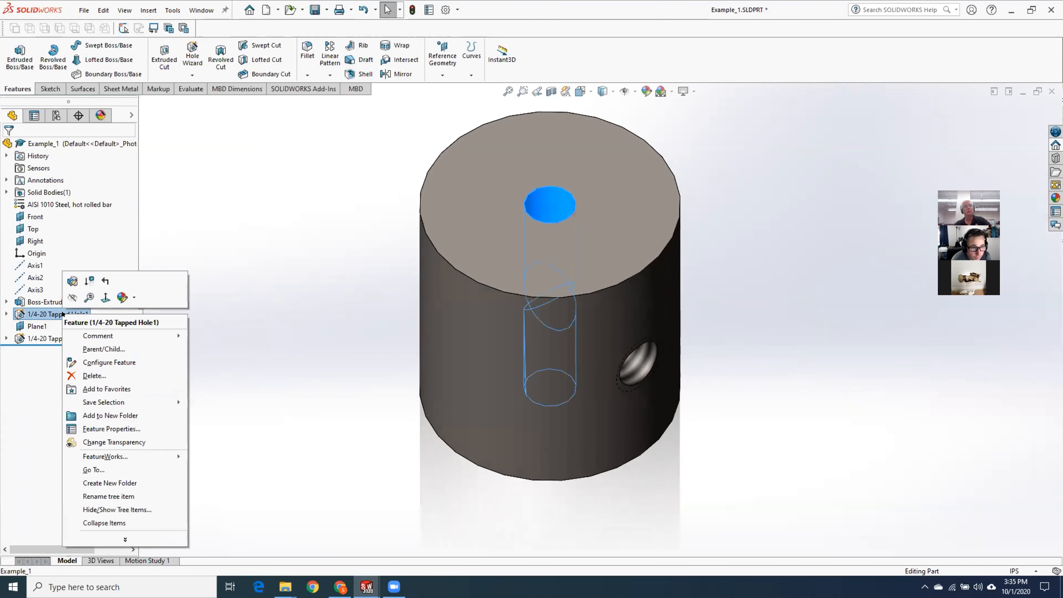
left_click(72, 282)
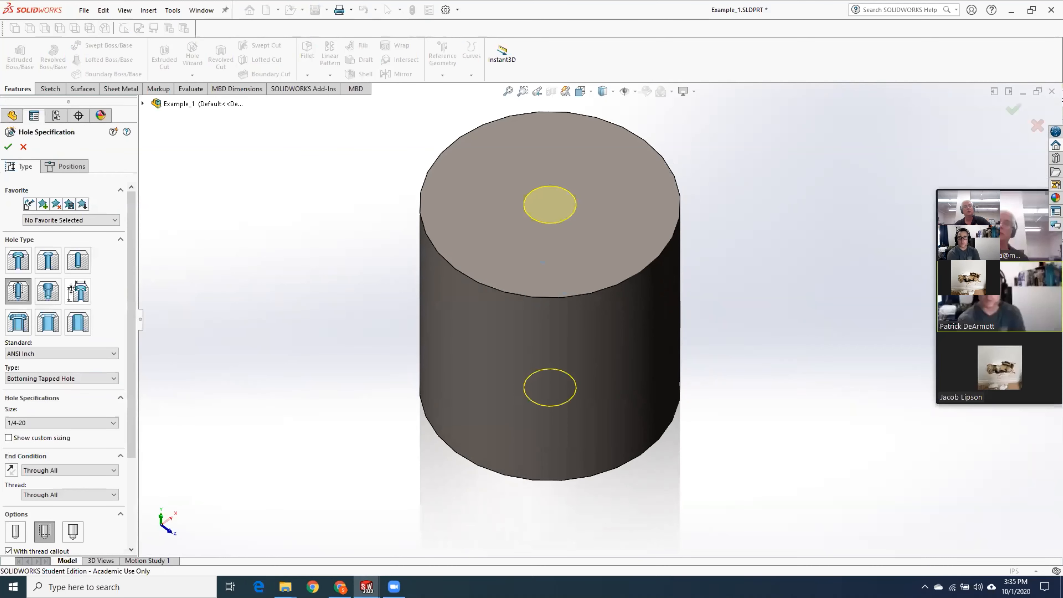
left_click(90, 378)
left_click(107, 403)
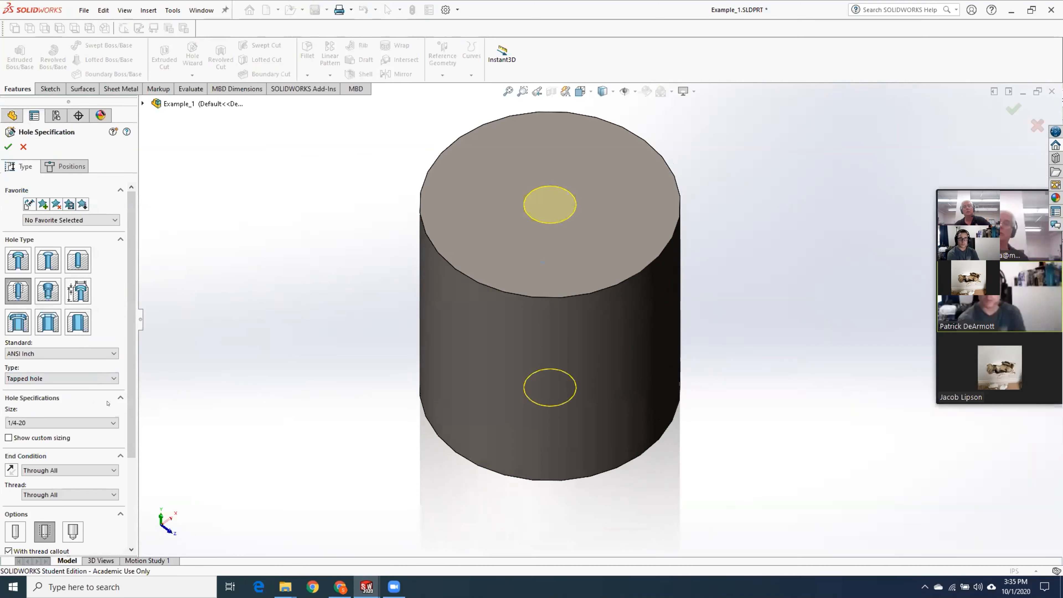
left_click_drag(132, 386, 170, 321)
left_click_drag(171, 280, 171, 280)
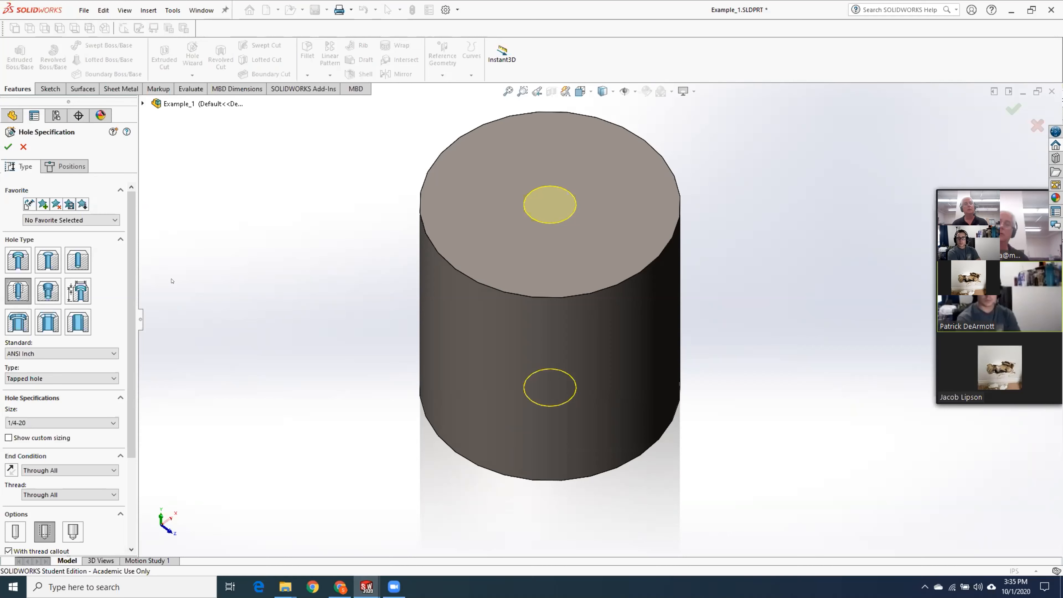
left_click(9, 146)
middle_click_drag(354, 454, 315, 429)
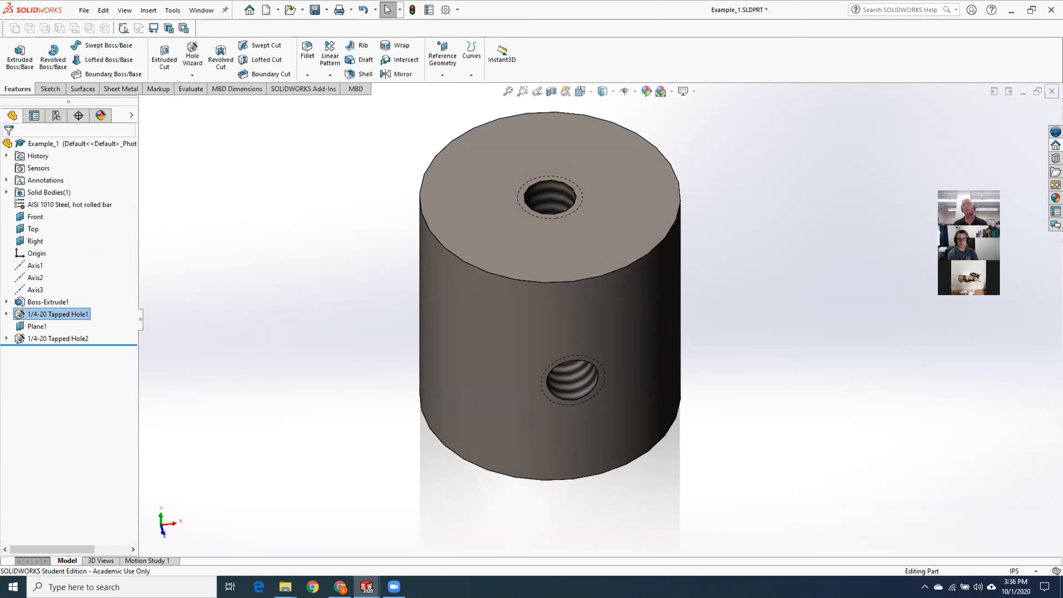
Close the Example_1 part, saving its changes, and return to the top view in the drawing
left_click(1051, 91)
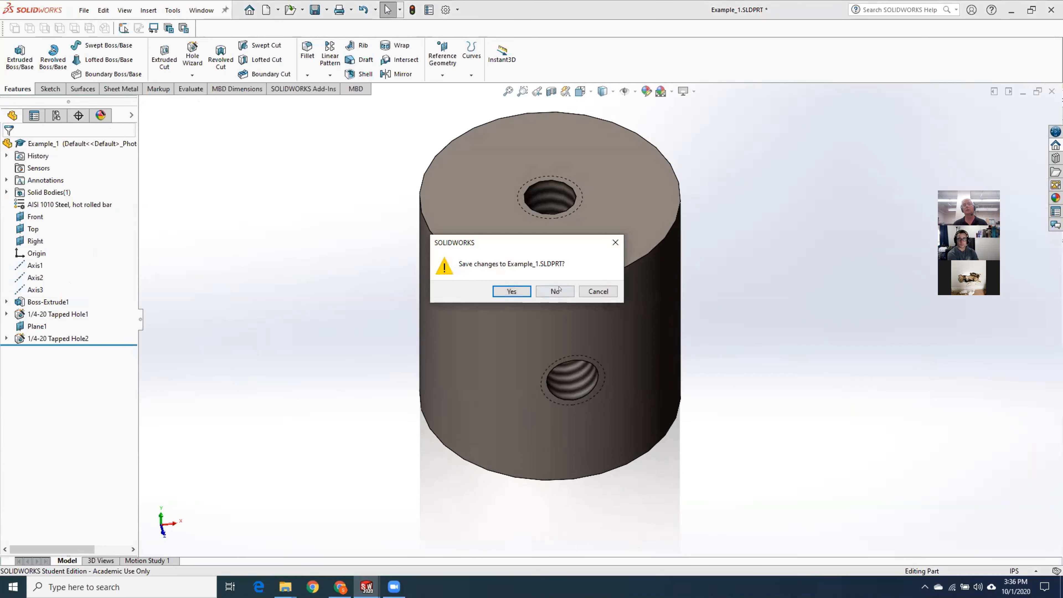
left_click(512, 291)
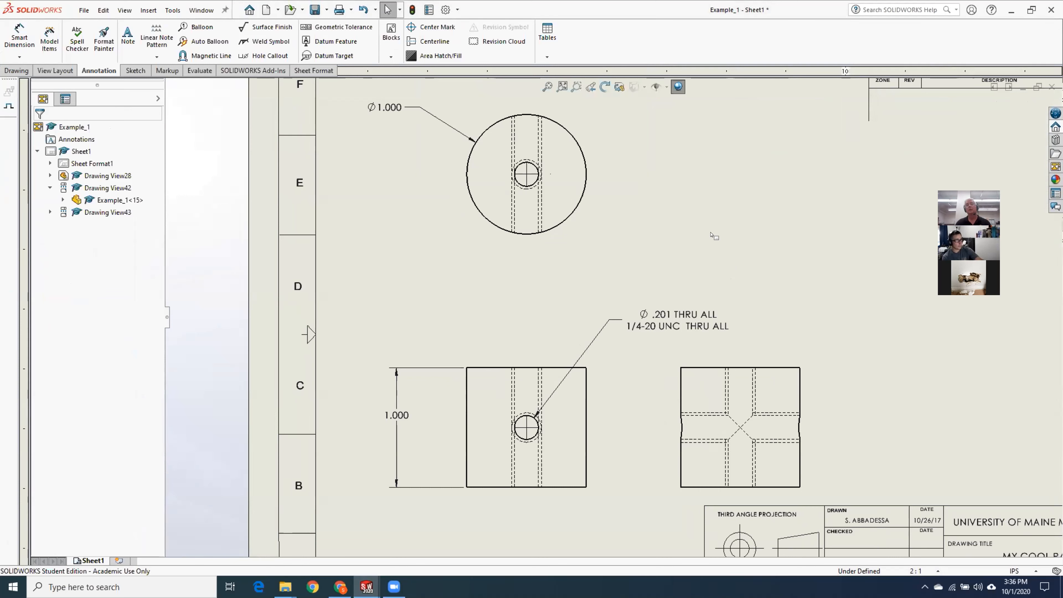
scroll(599, 212, "up", 2)
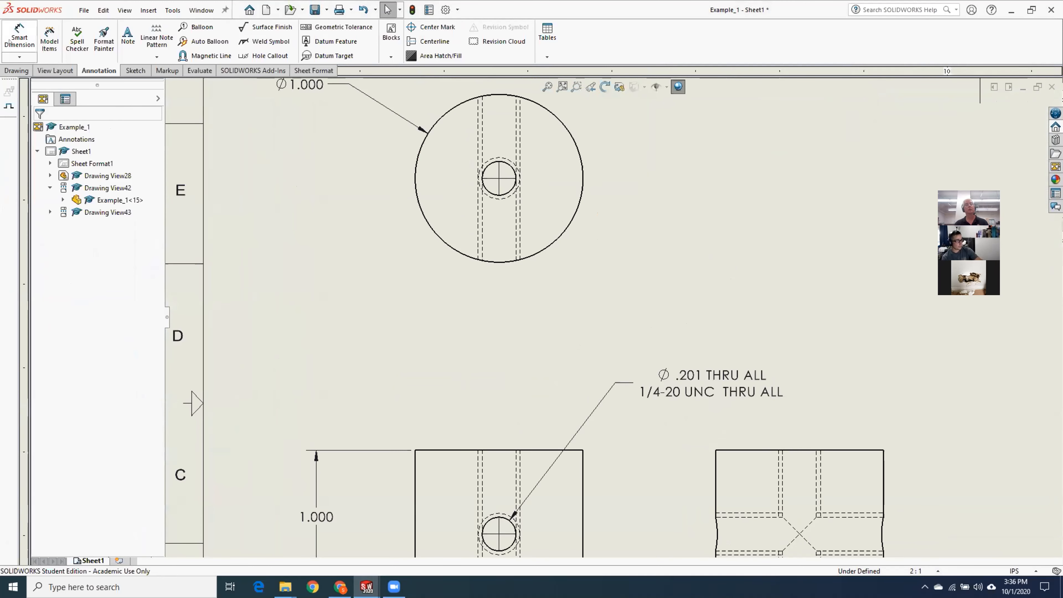
left_click(19, 36)
left_click(498, 163)
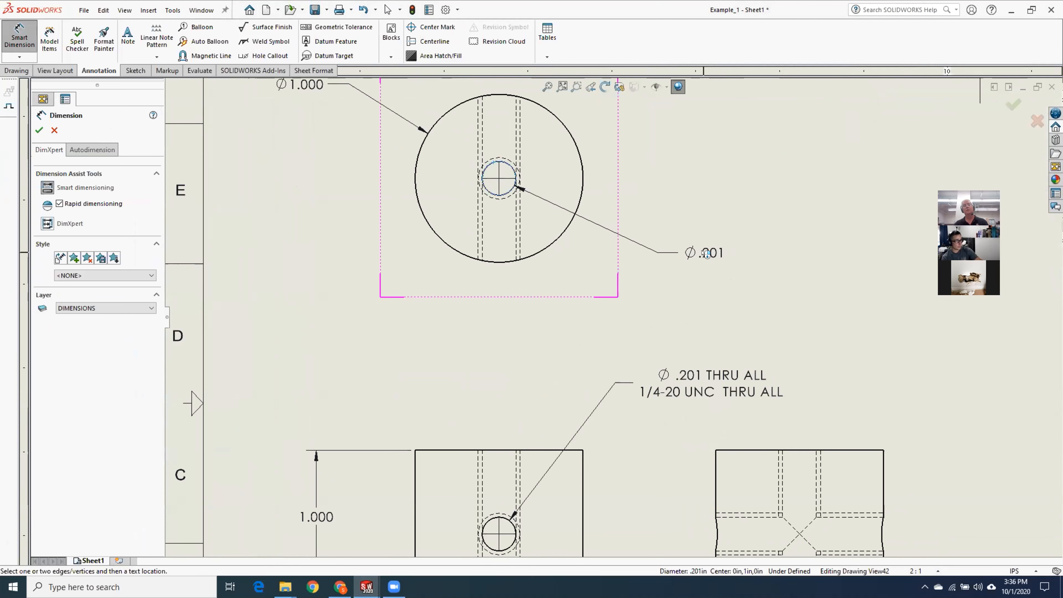
key("Escape")
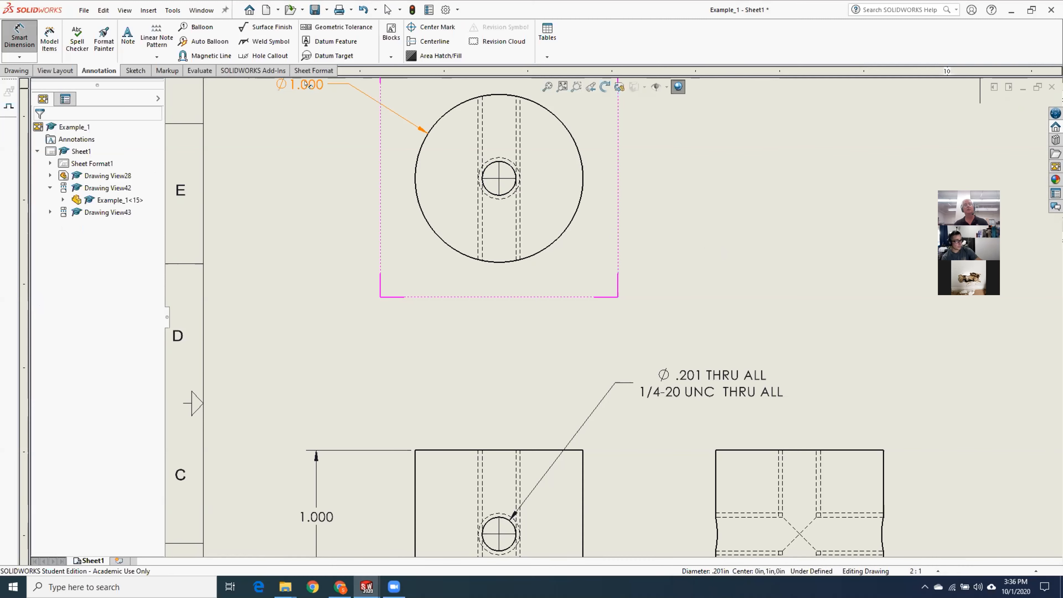
Add a hole callout to the central tapped hole in the top view, placed below and to the right of the circle
left_click(143, 11)
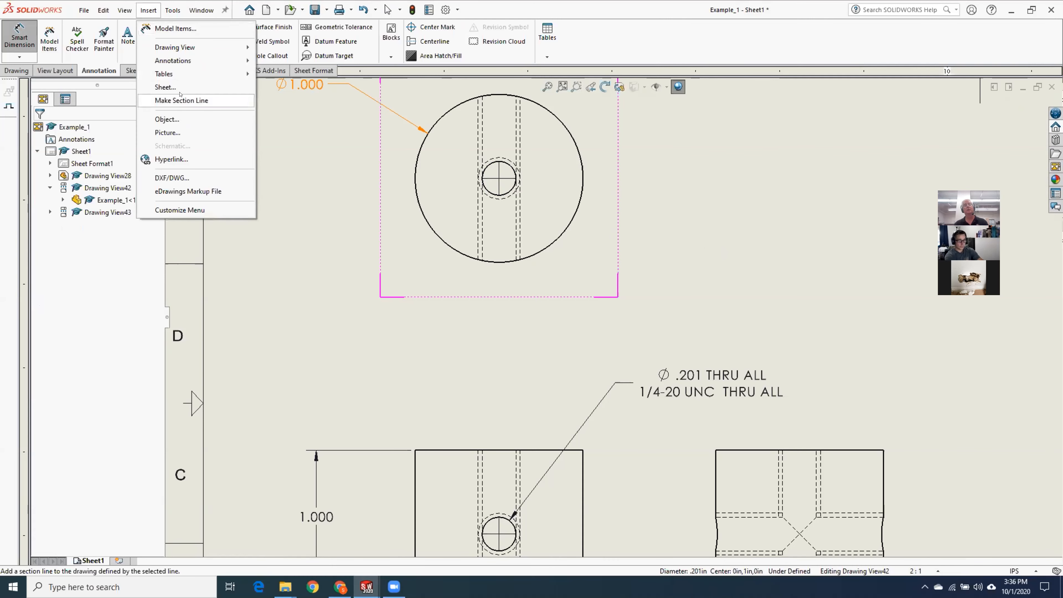
mouse_move(192, 60)
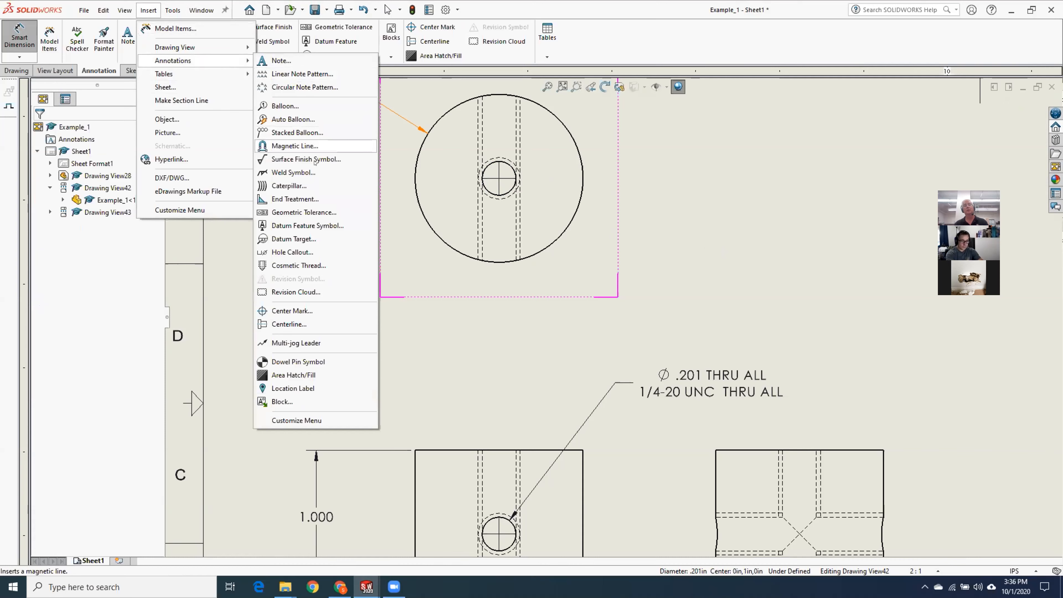
left_click(292, 253)
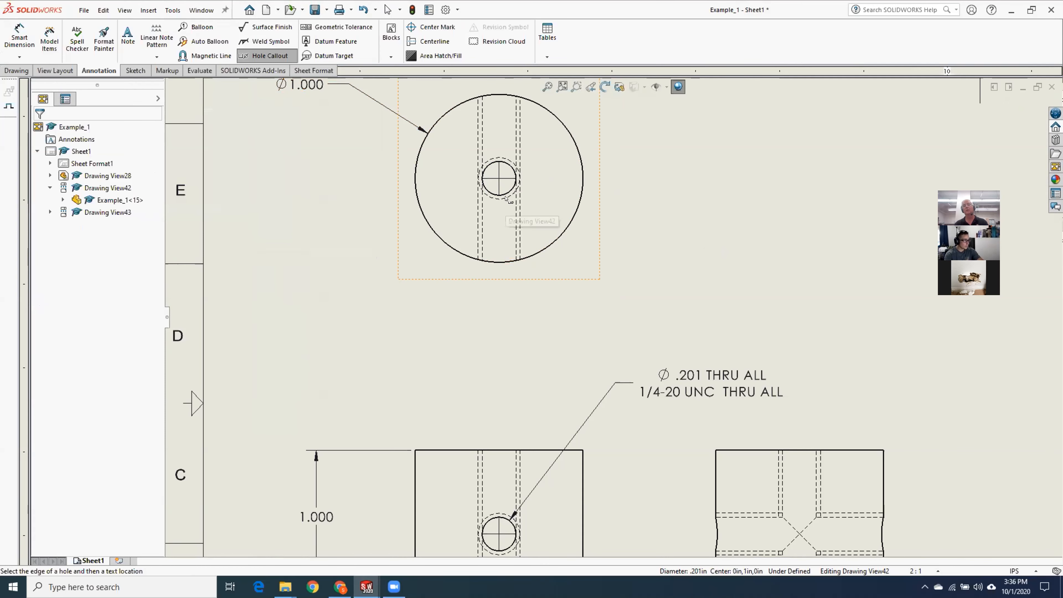
left_click(513, 193)
left_click(708, 254)
left_click(40, 131)
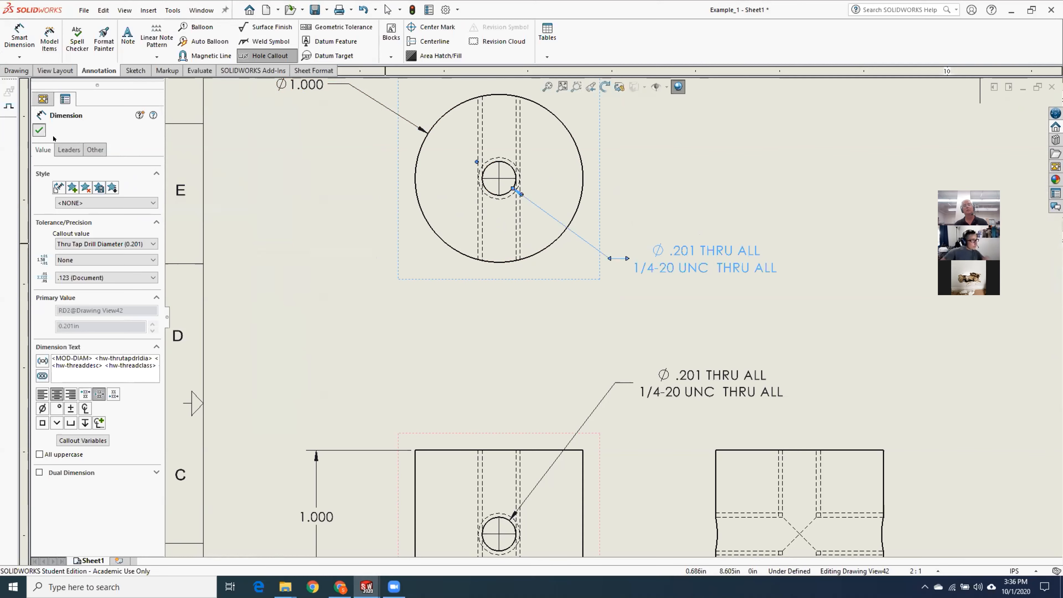
Extend all four lines of the top view's center mark to just beyond the part's outer circle
scroll(383, 269, "up", 4)
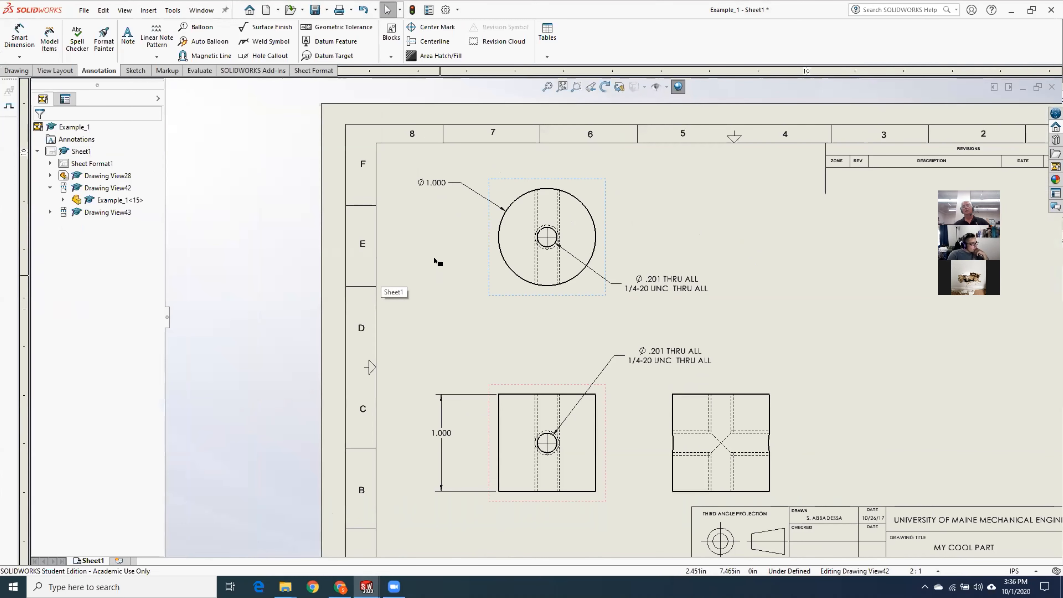
scroll(596, 263, "down", 3)
scroll(544, 277, "down", 3)
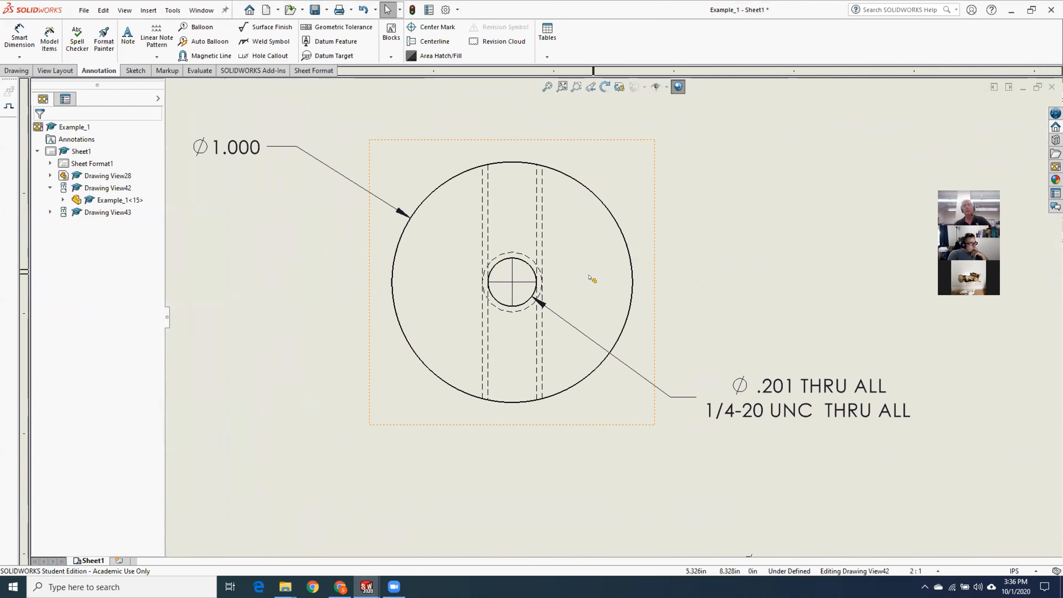
left_click(479, 287)
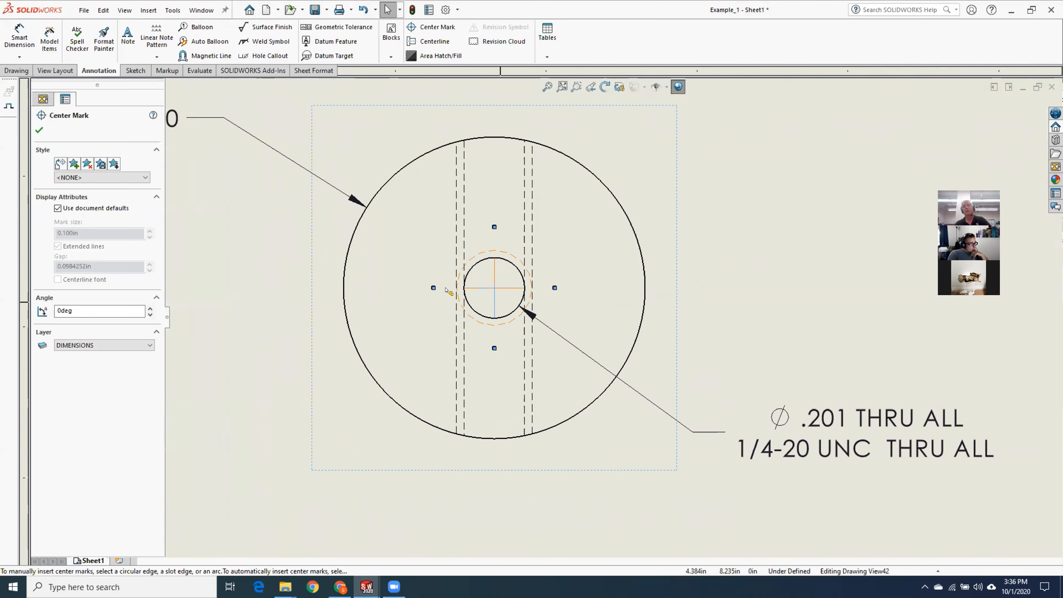
left_click_drag(433, 288, 310, 287)
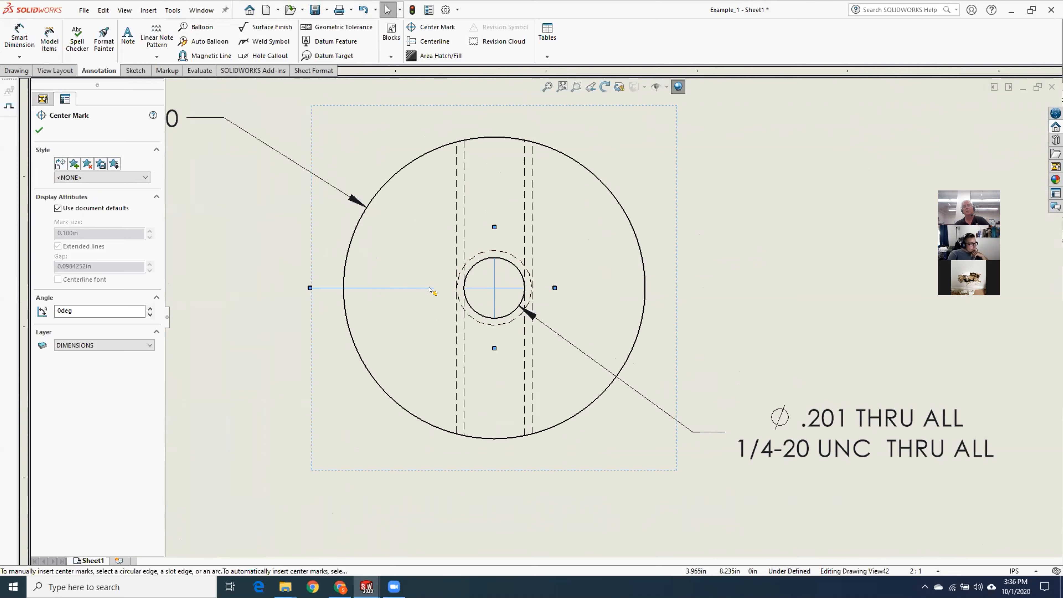
left_click_drag(555, 287, 684, 289)
left_click_drag(495, 226, 494, 117)
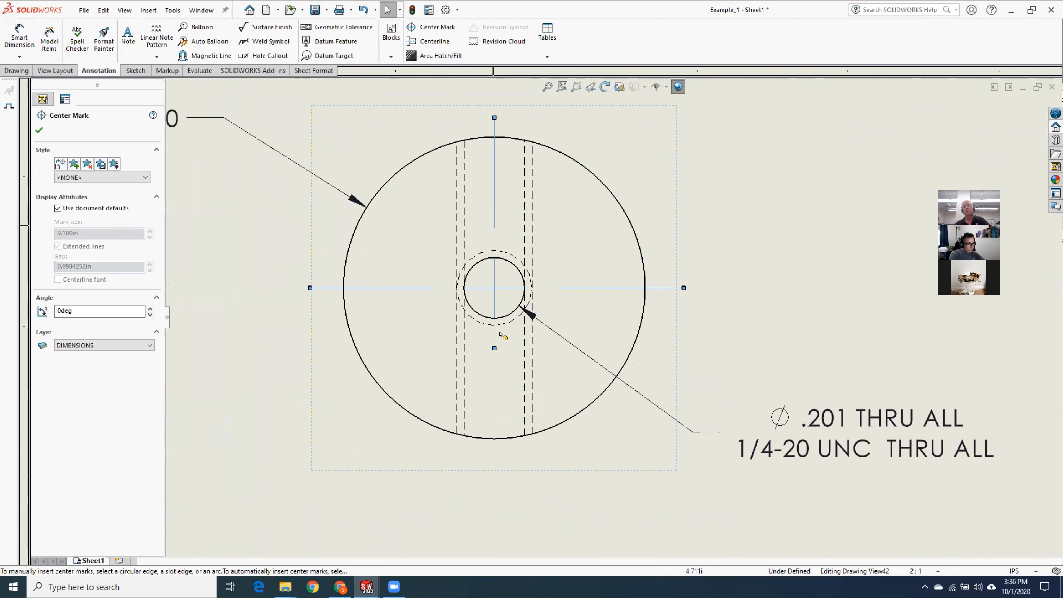
left_click_drag(494, 348, 494, 456)
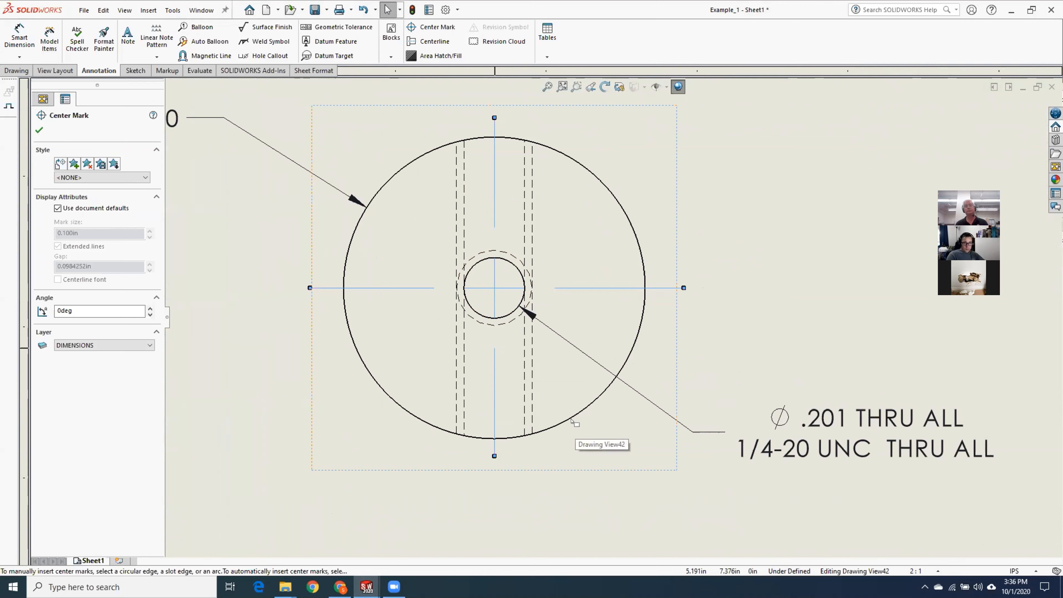
left_click(39, 130)
Add a vertical centerline to the front view, midway between the part's left and right edges
scroll(668, 271, "up", 5)
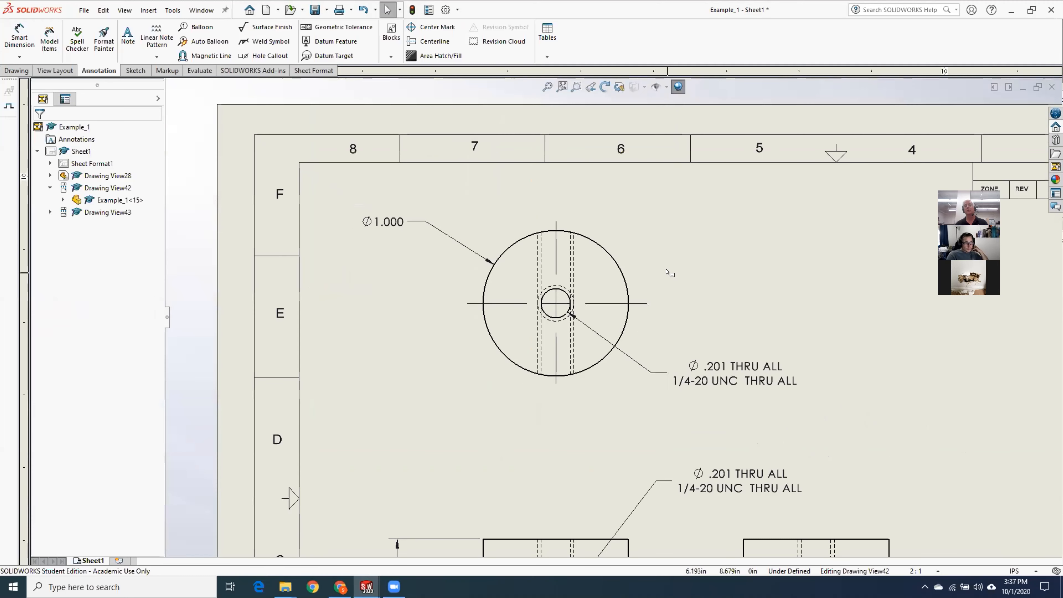
scroll(647, 523, "down", 3)
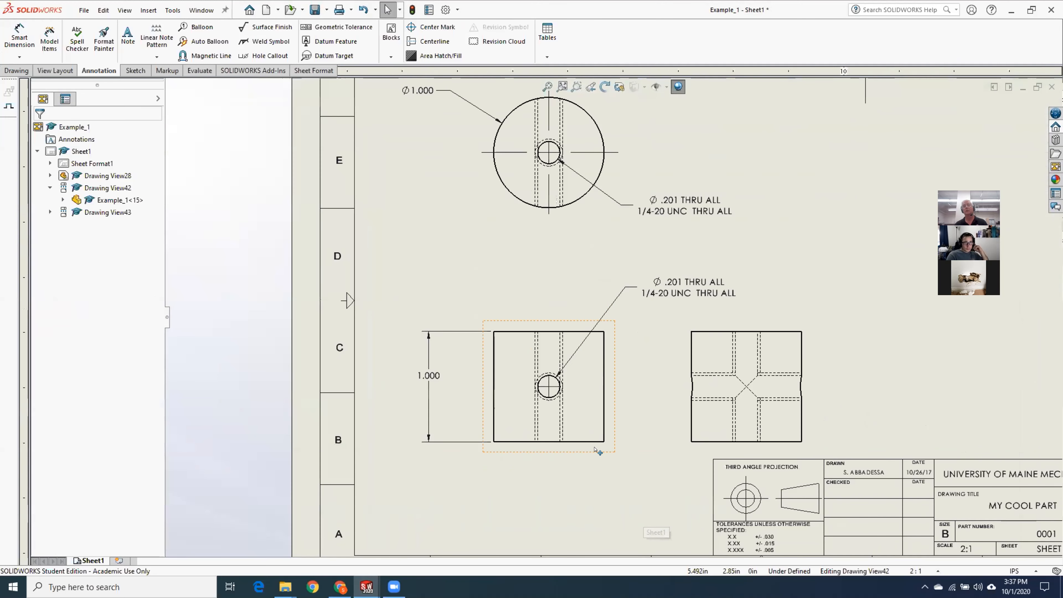
scroll(597, 450, "down", 1)
scroll(597, 449, "down", 1)
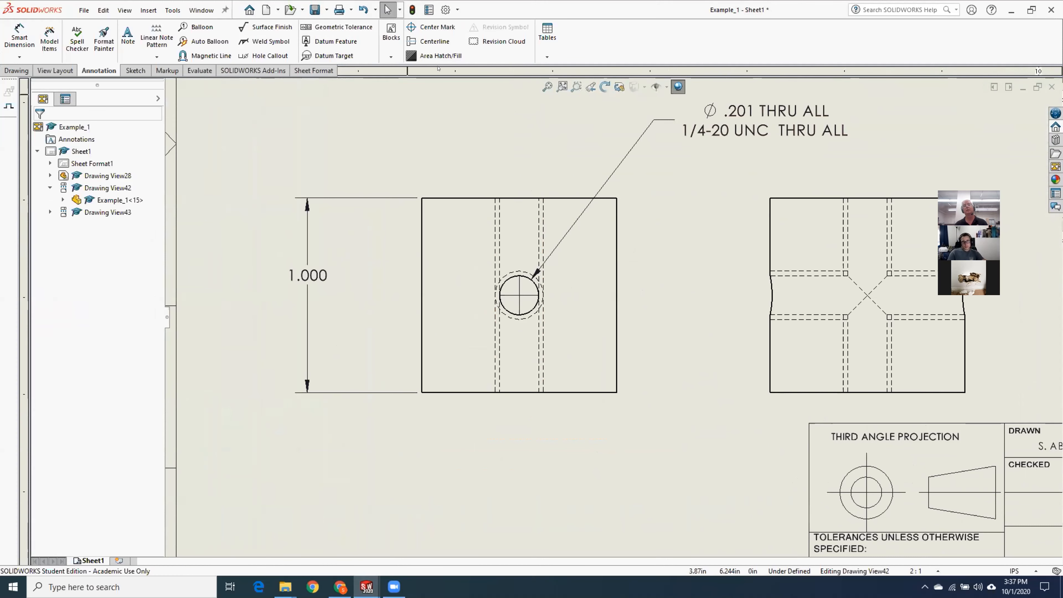
left_click(434, 41)
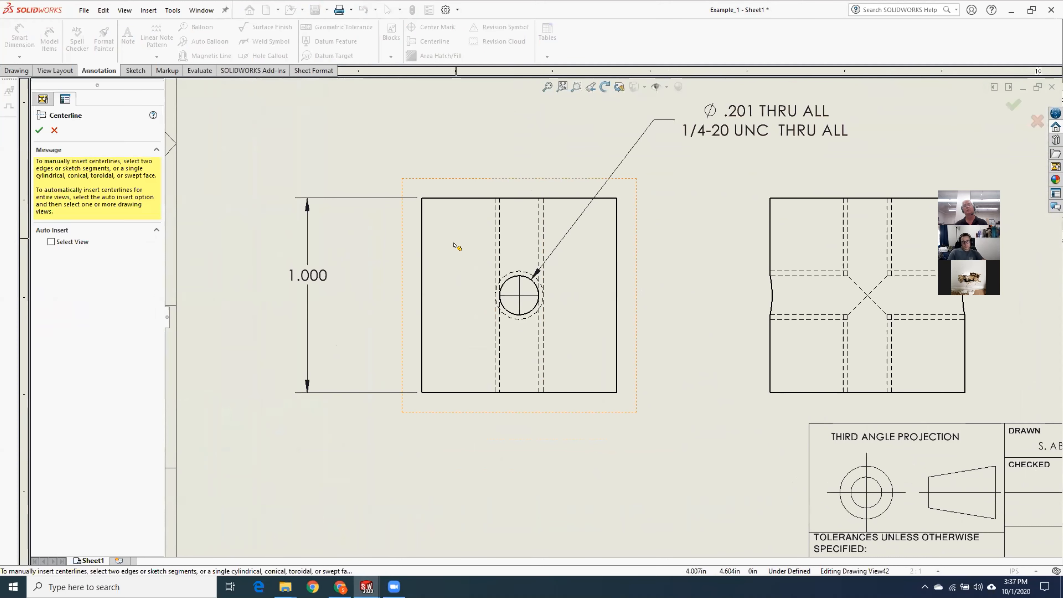
left_click(423, 281)
left_click(614, 281)
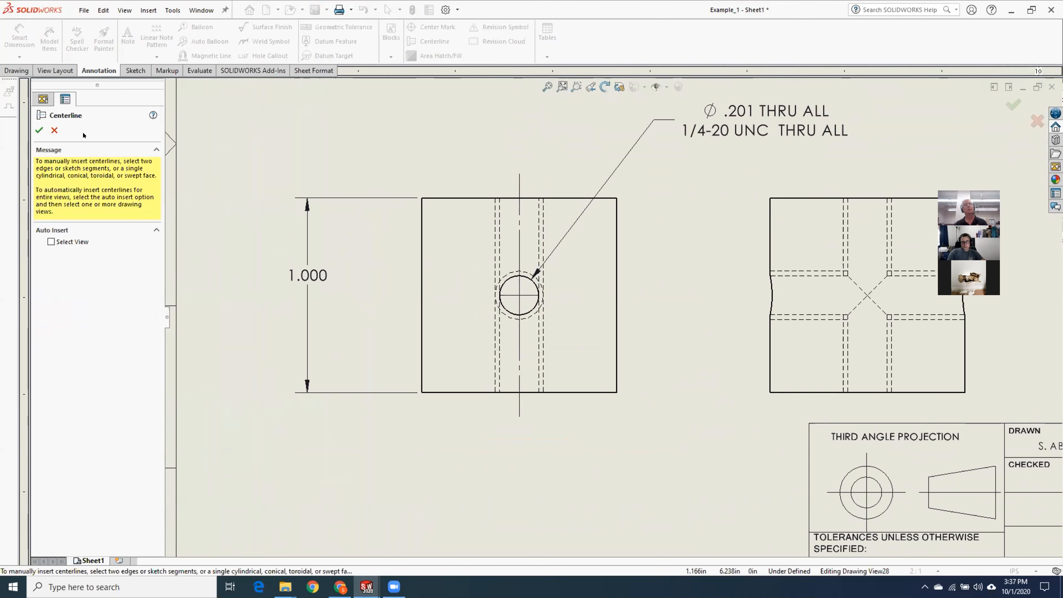
left_click(39, 129)
Dimension the front view's hole center vertically from the part's top edge, placing the dimension inside the overall height dimension
left_click(20, 37)
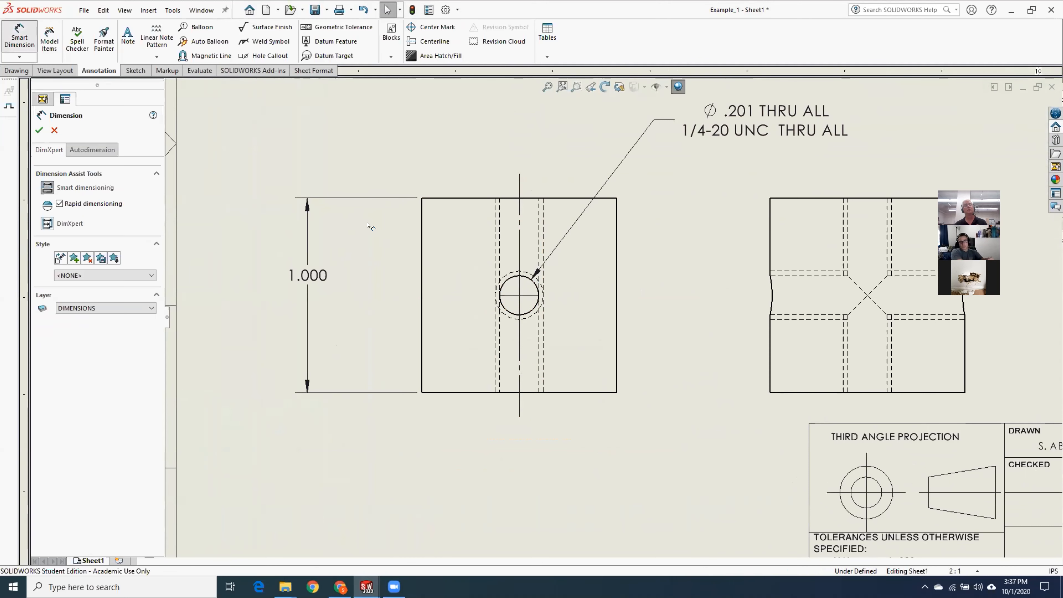
left_click(518, 277)
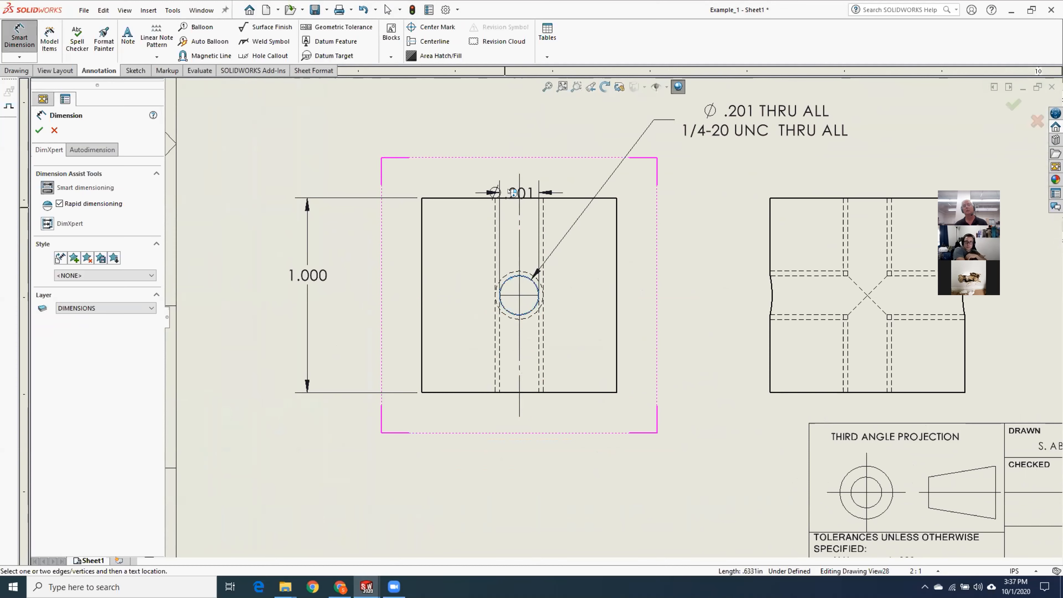
left_click(511, 198)
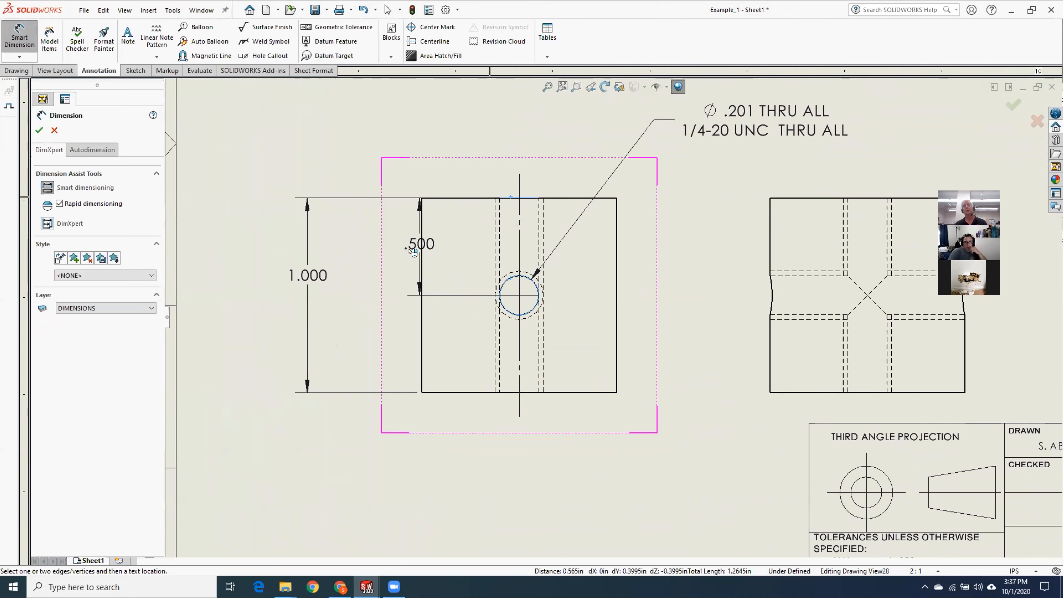
left_click(361, 247)
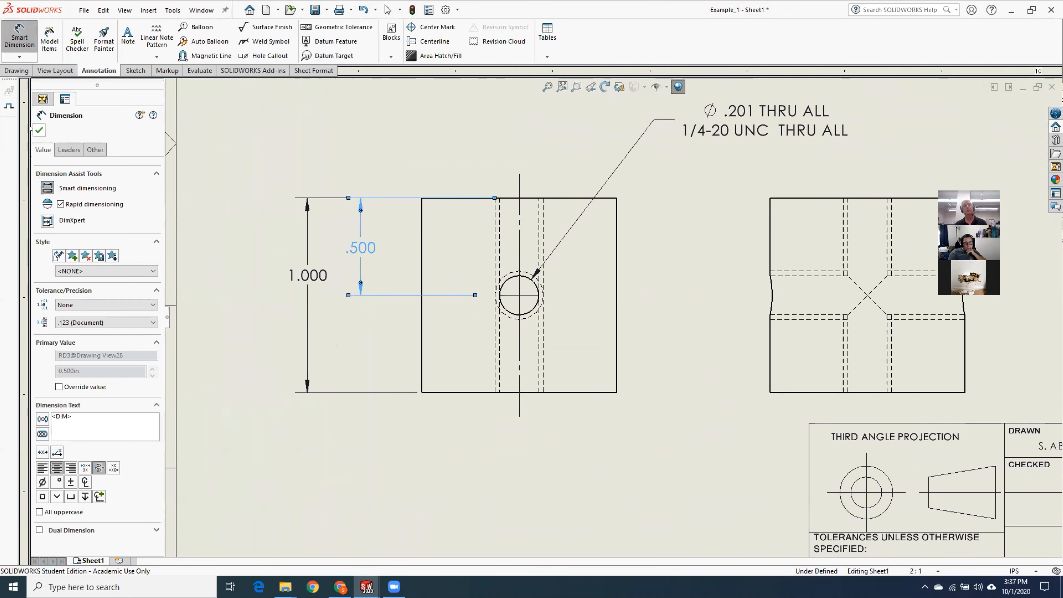
left_click(38, 130)
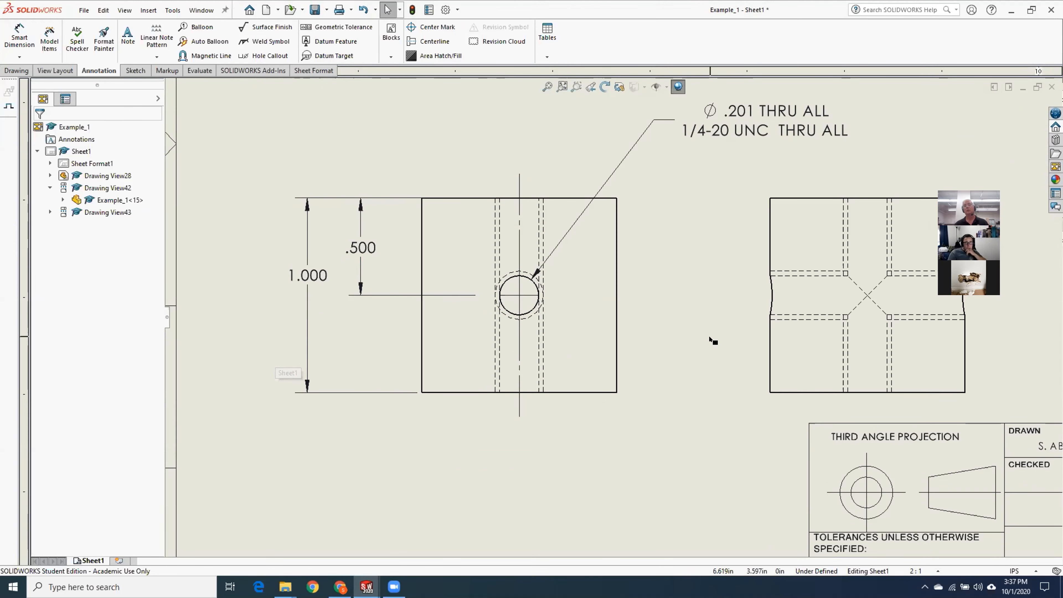
Delete the projected right side view, Drawing View43, from the sheet
scroll(712, 340, "up", 5)
scroll(697, 228, "down", 3)
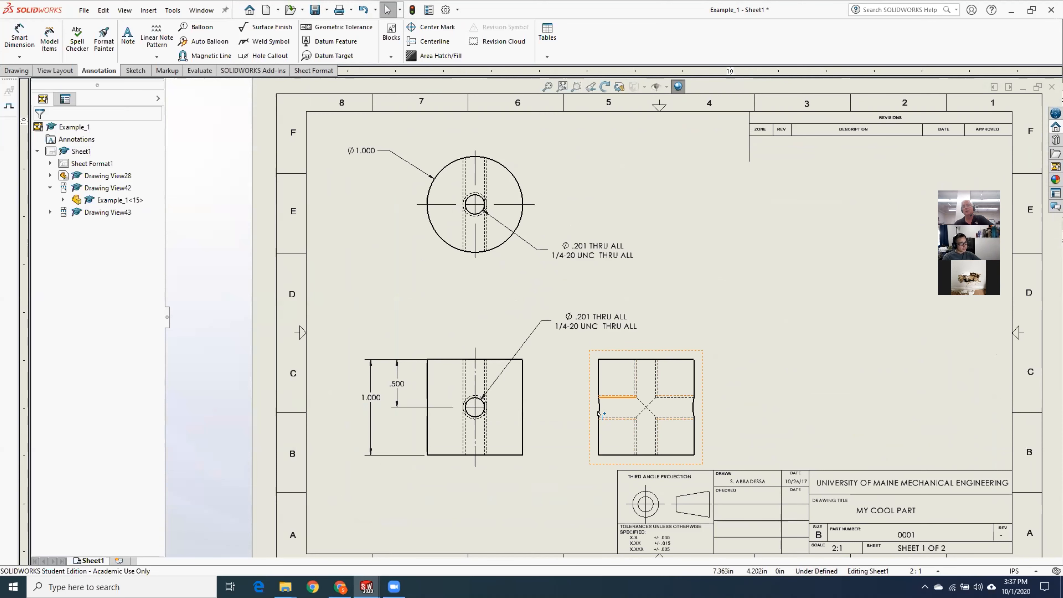
left_click(702, 419)
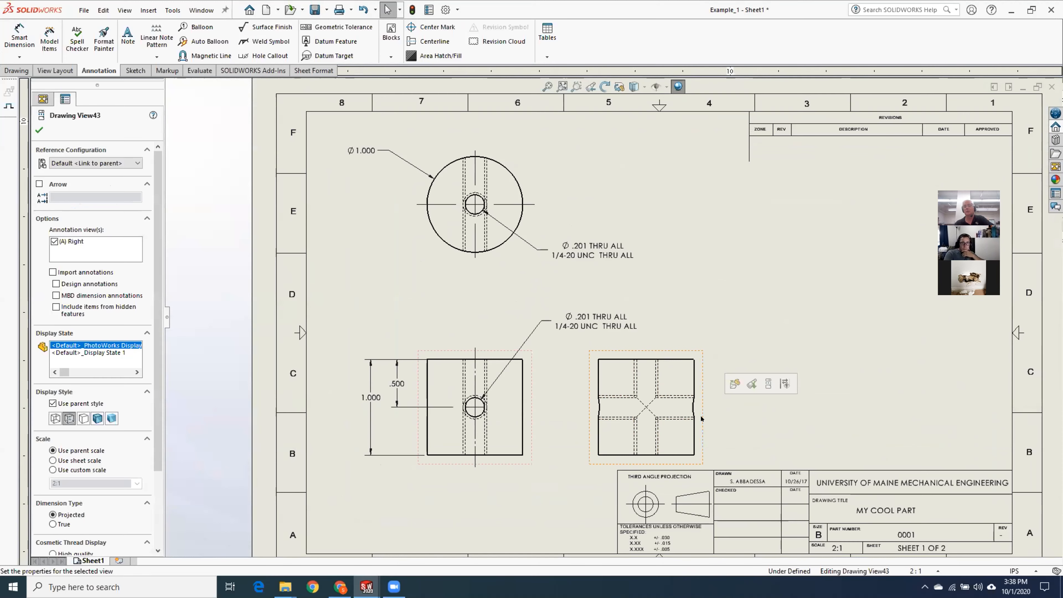
key("Delete")
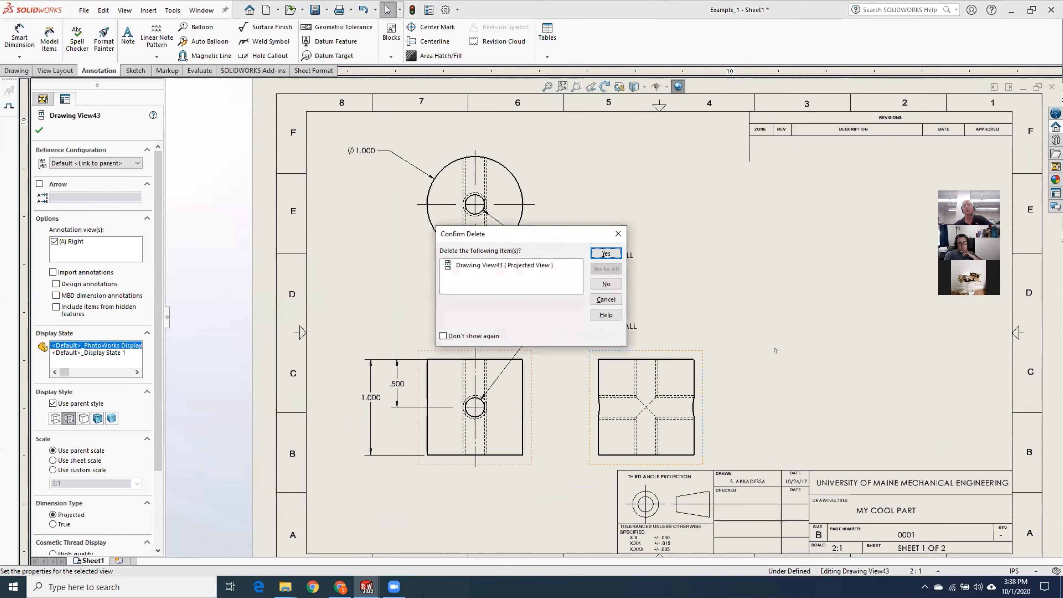
left_click(606, 253)
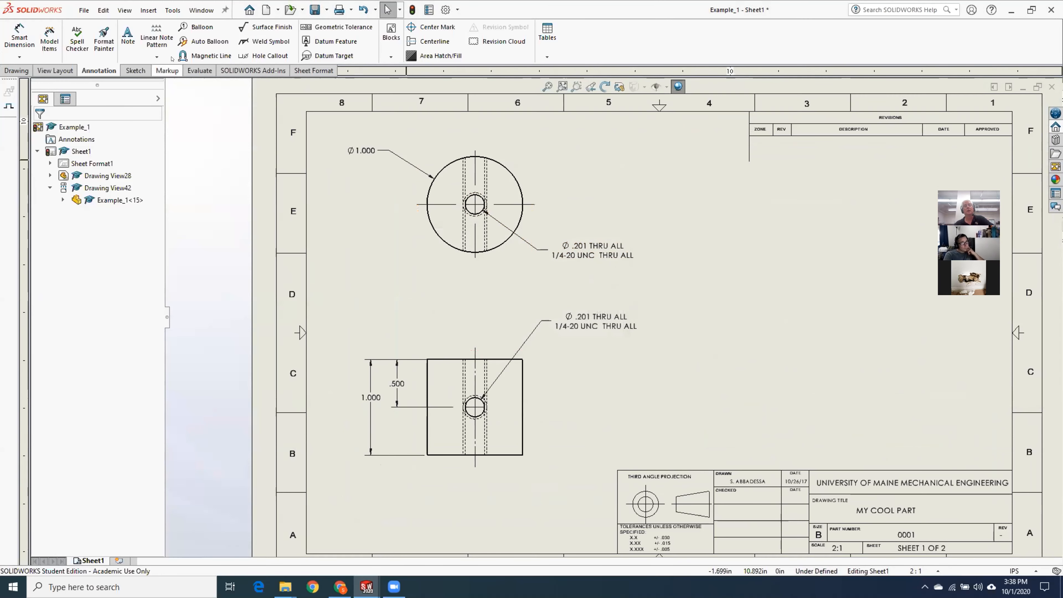
Project an isometric view from the front view and place it in the upper area, right of the top view
left_click(146, 12)
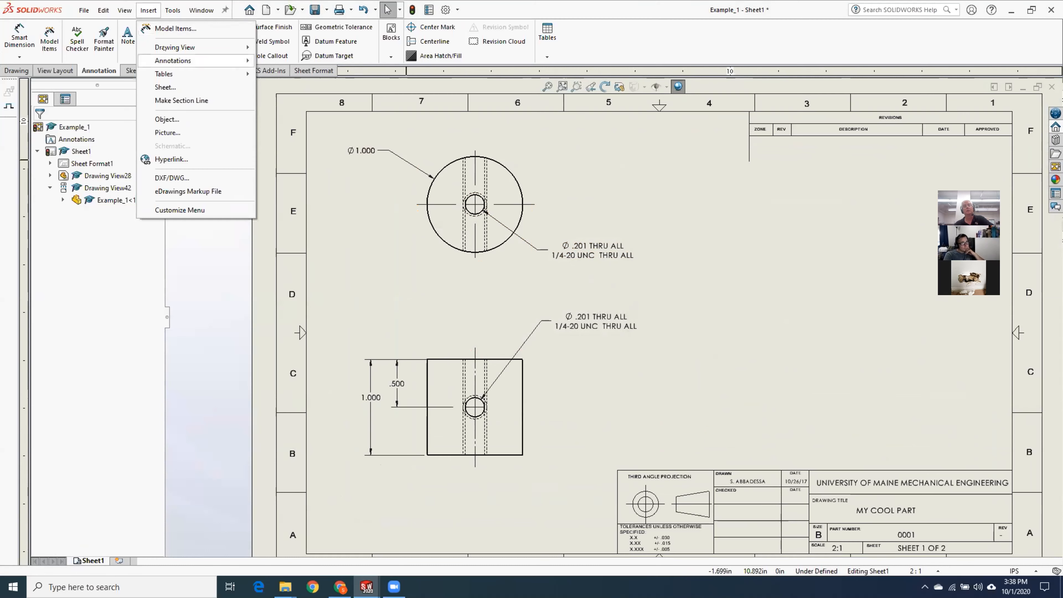
mouse_move(197, 48)
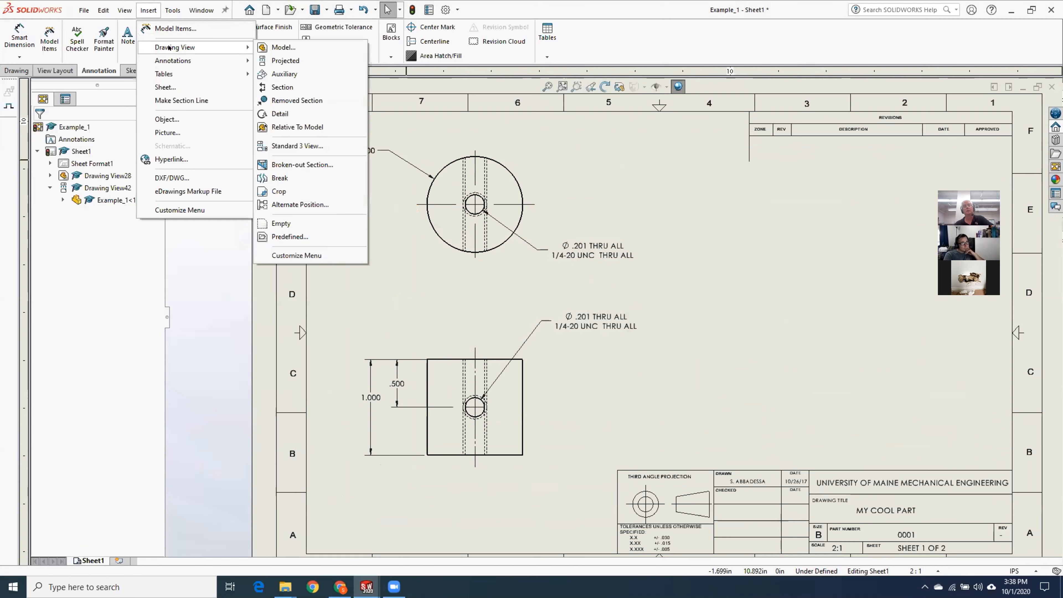
left_click(319, 60)
left_click(514, 451)
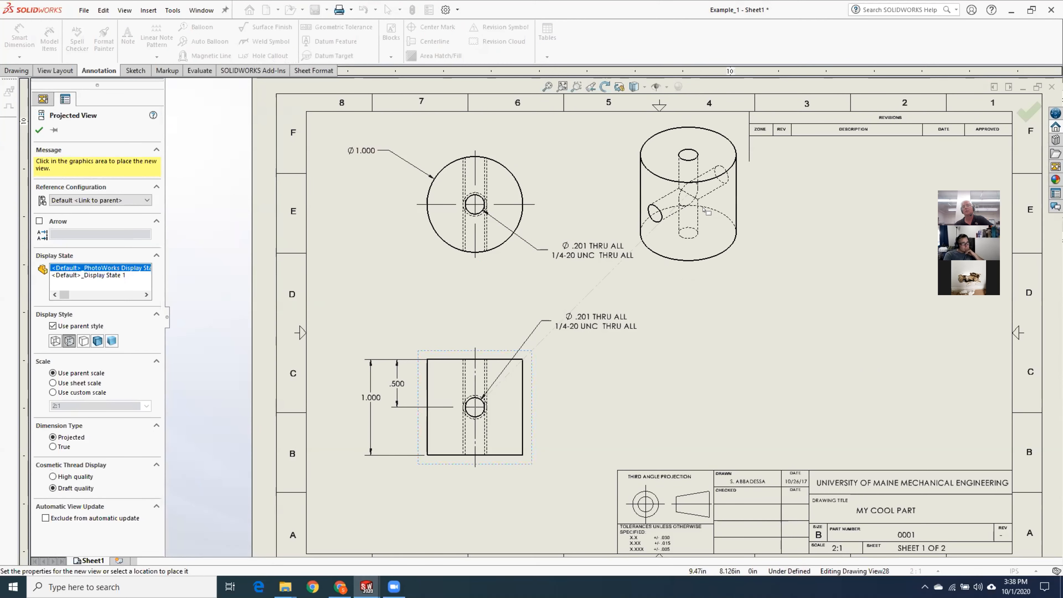
left_click(705, 215)
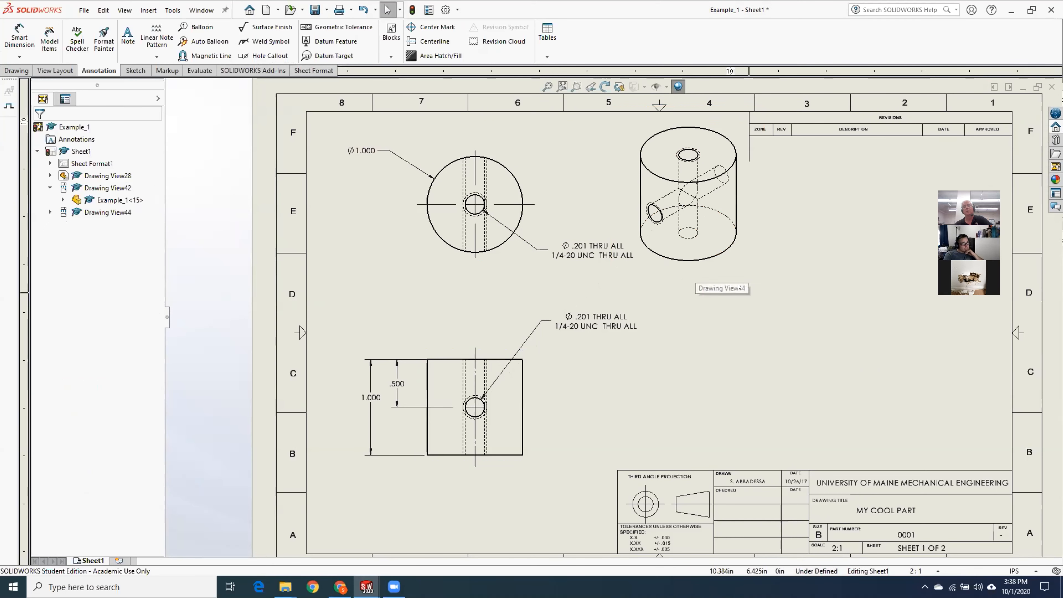
Set the isometric view to hidden lines removed and give it a custom scale of 1:1
left_click(728, 271)
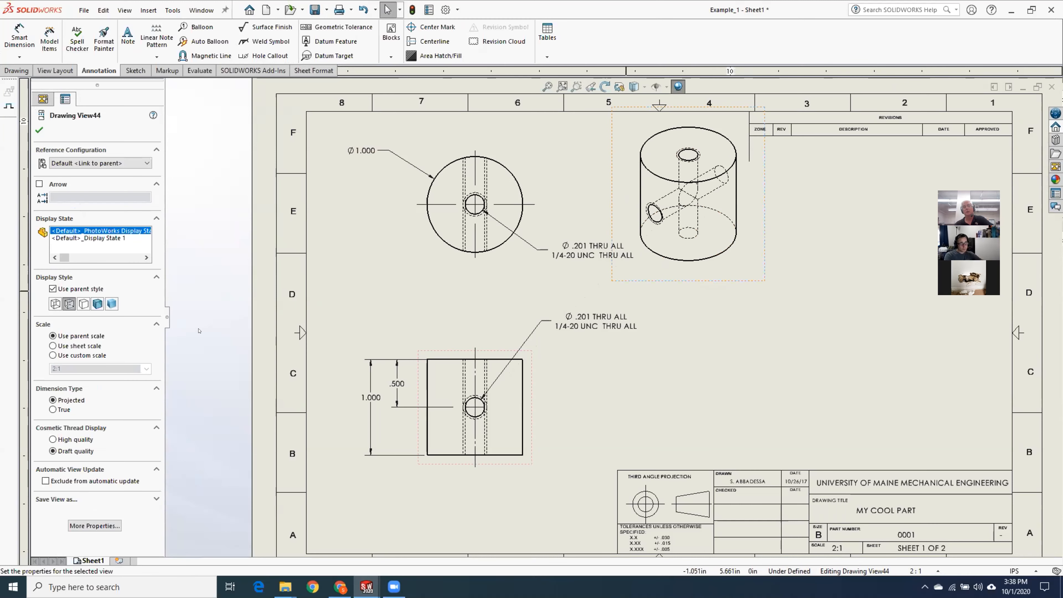
left_click(83, 304)
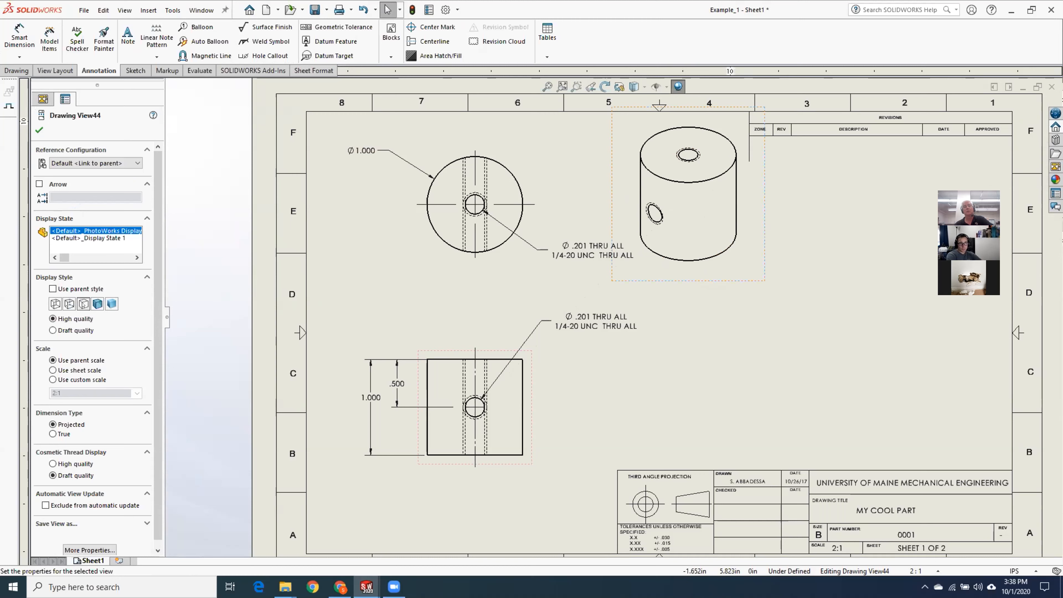
left_click(53, 379)
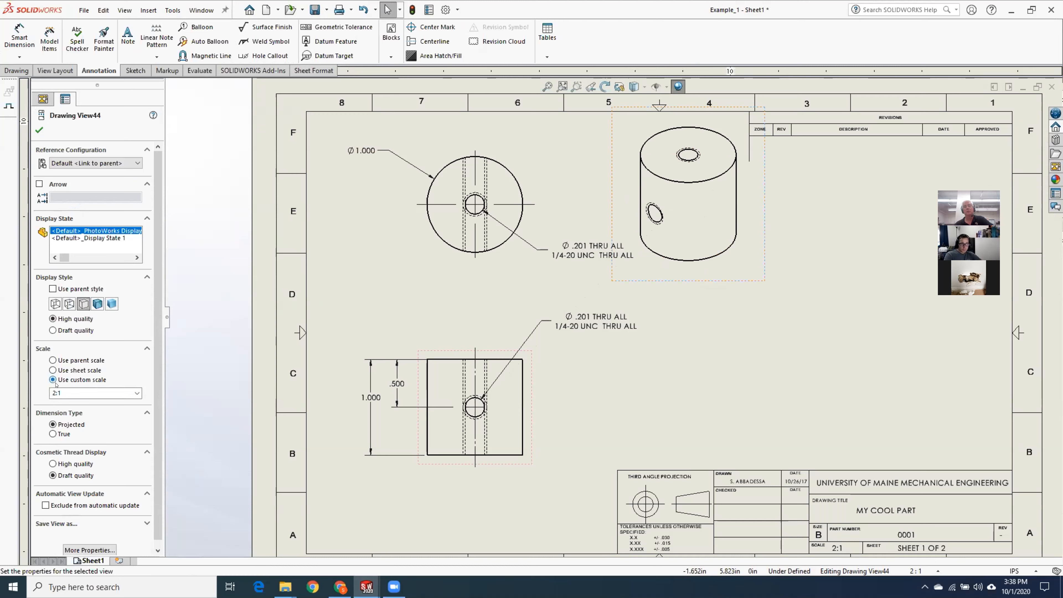
left_click(82, 395)
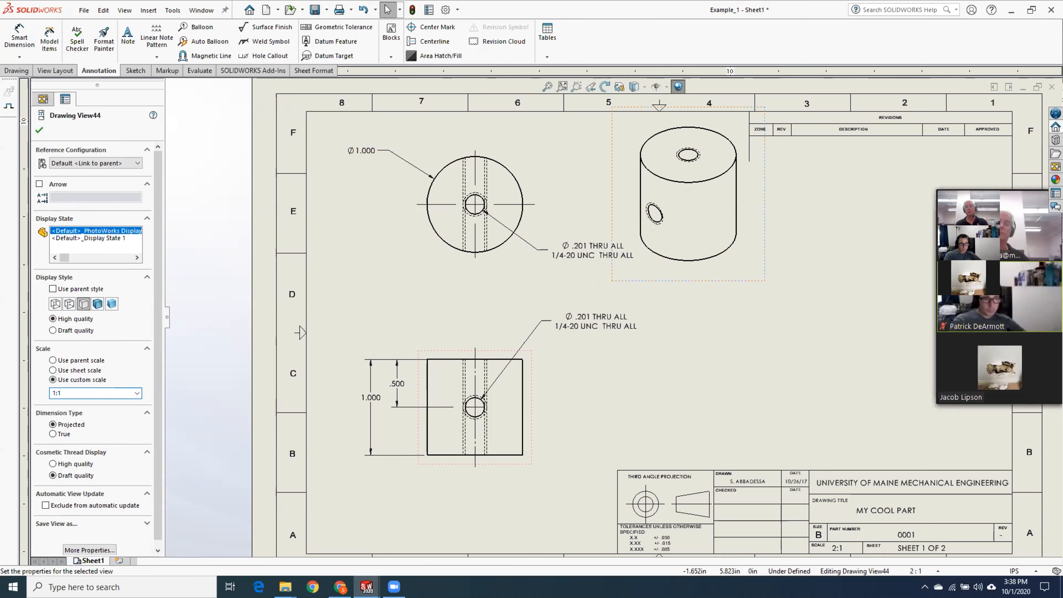
key("Return")
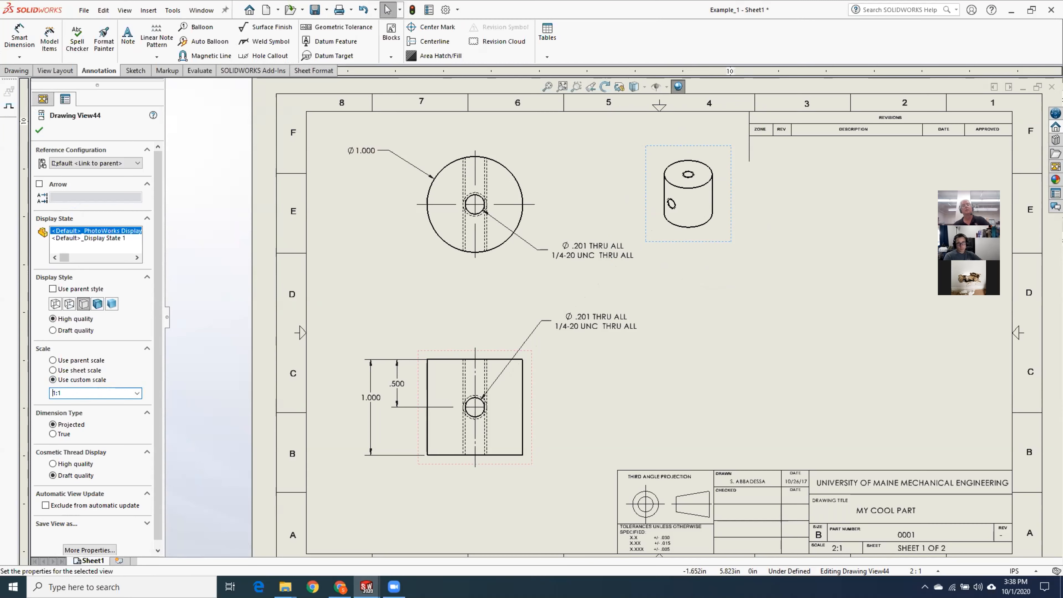
Rearrange the views on the sheet: isometric up beside the revision table, front and top views lower, leaving space above the top view
left_click(39, 130)
left_click_drag(703, 162, 722, 129)
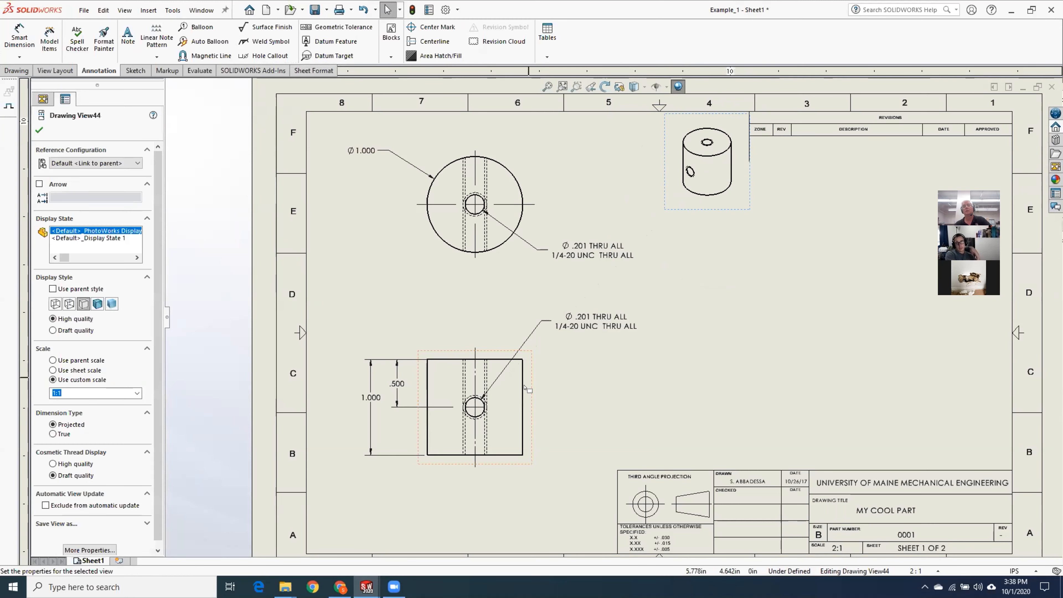
left_click_drag(521, 467, 526, 508)
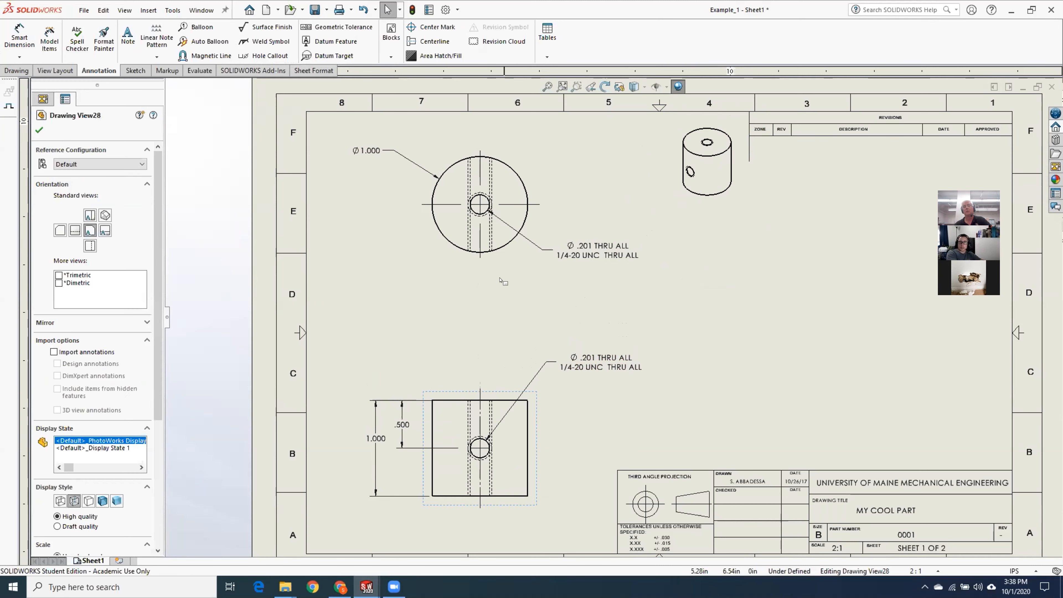
left_click_drag(501, 264, 502, 310)
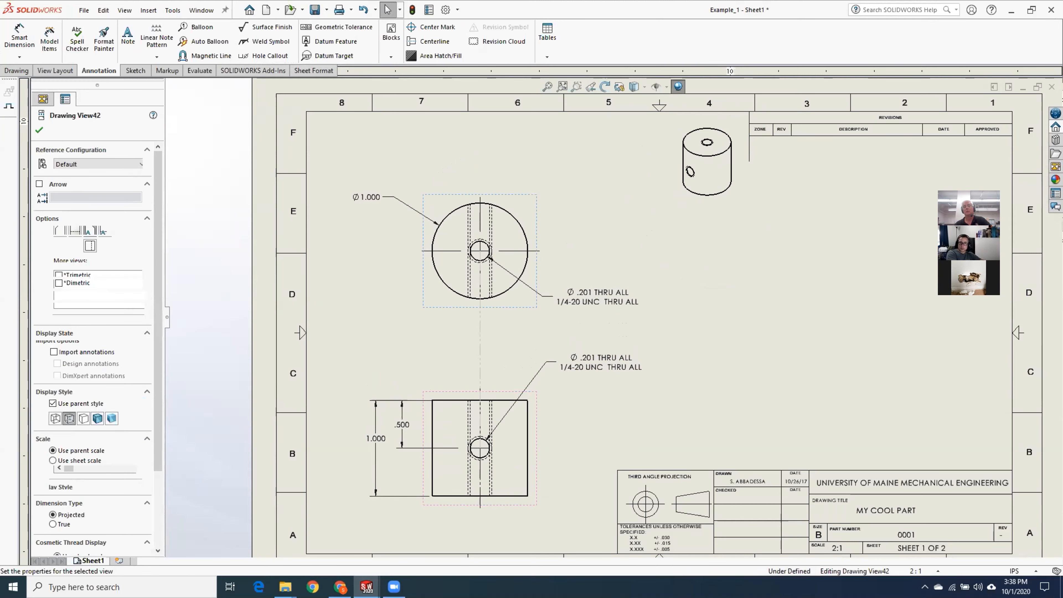
left_click(489, 334)
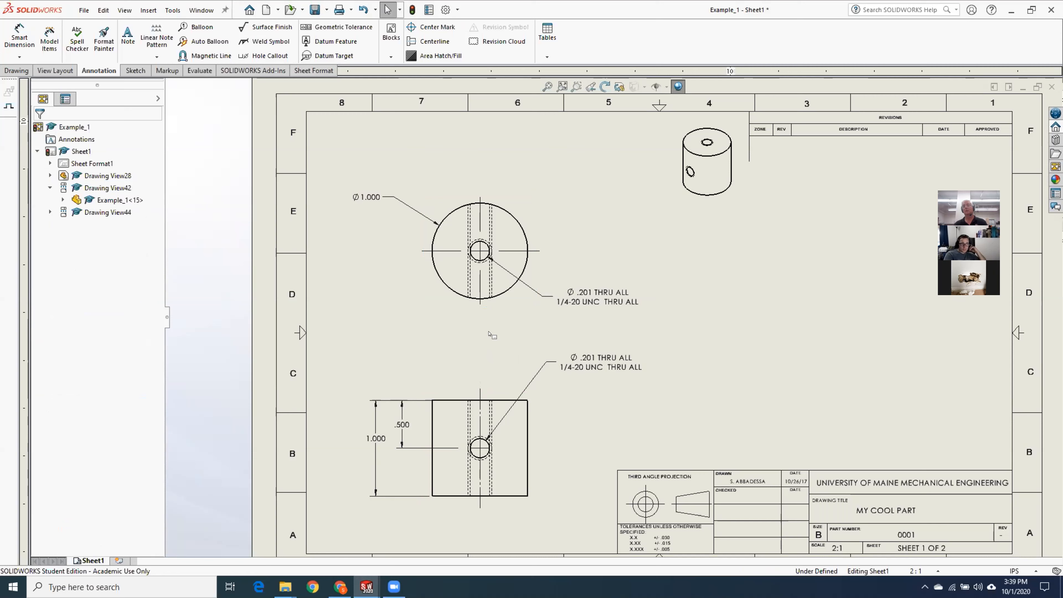
Open the Example_1 part from the top view to check its assigned material, and return to the drawing
left_click(348, 282)
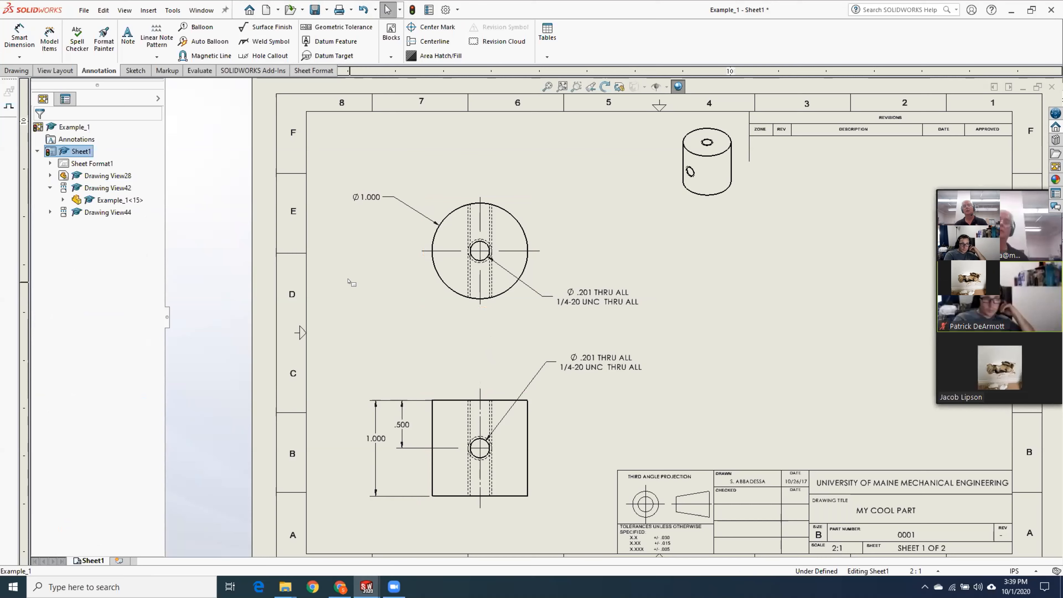
right_click(127, 201)
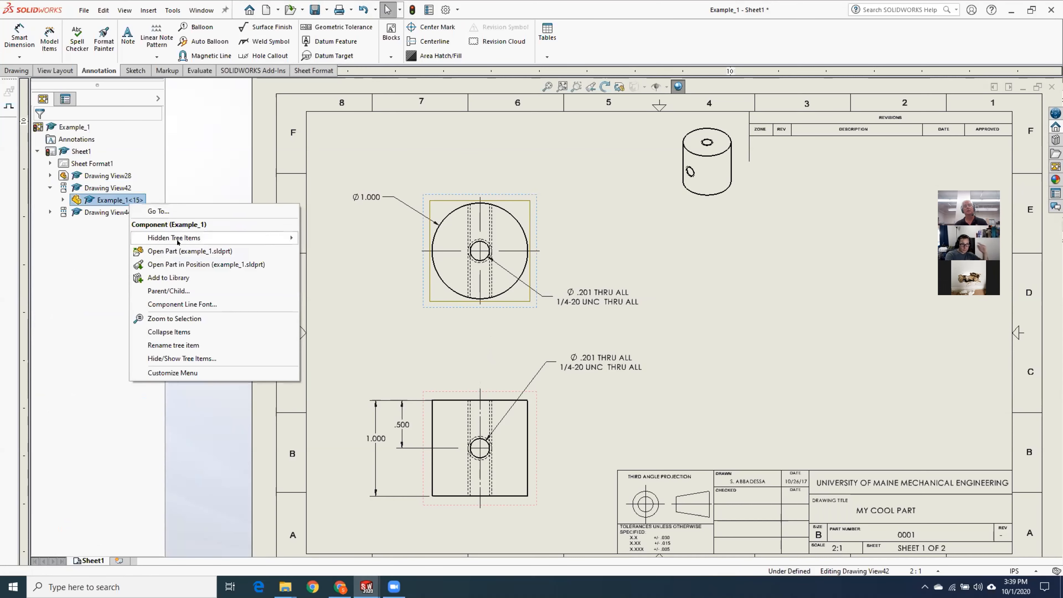
left_click(179, 251)
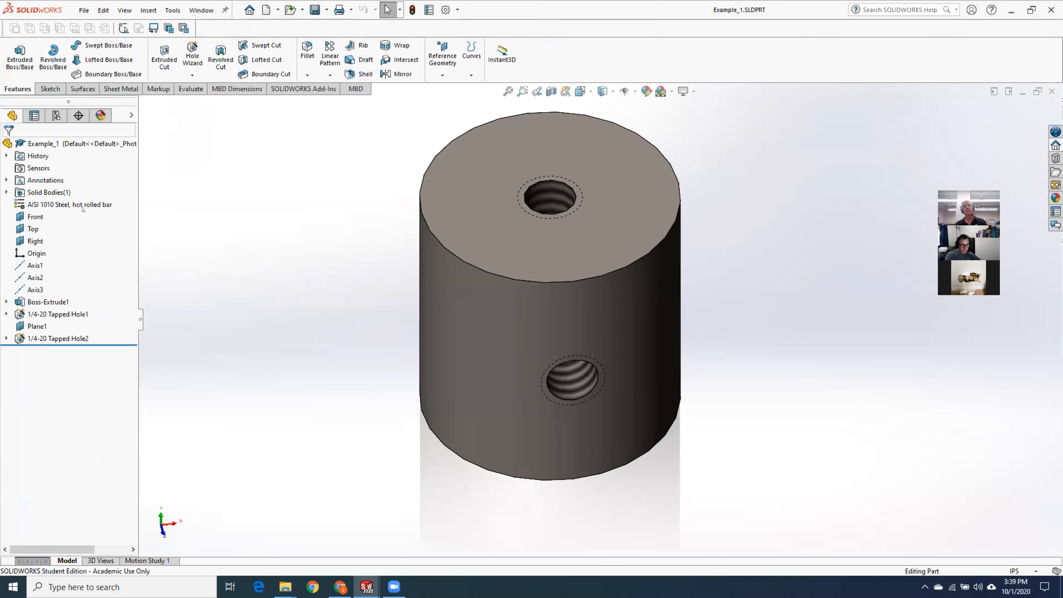
left_click(1051, 92)
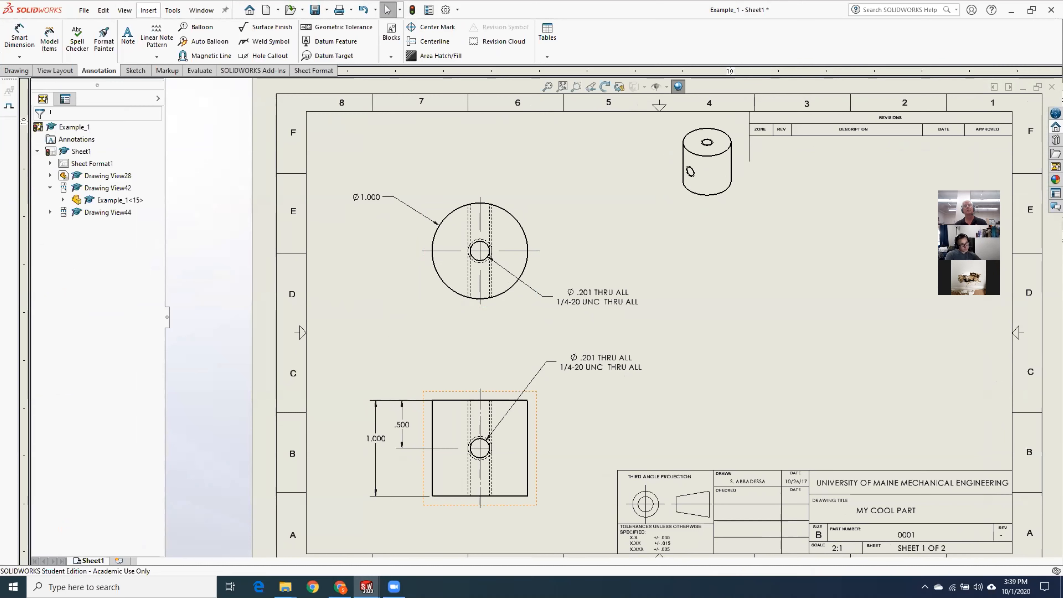
Add a note above the top view reading "NOTES:" with the second line "1.) MATERIAL: AISI 1010 STEEL"
left_click(124, 44)
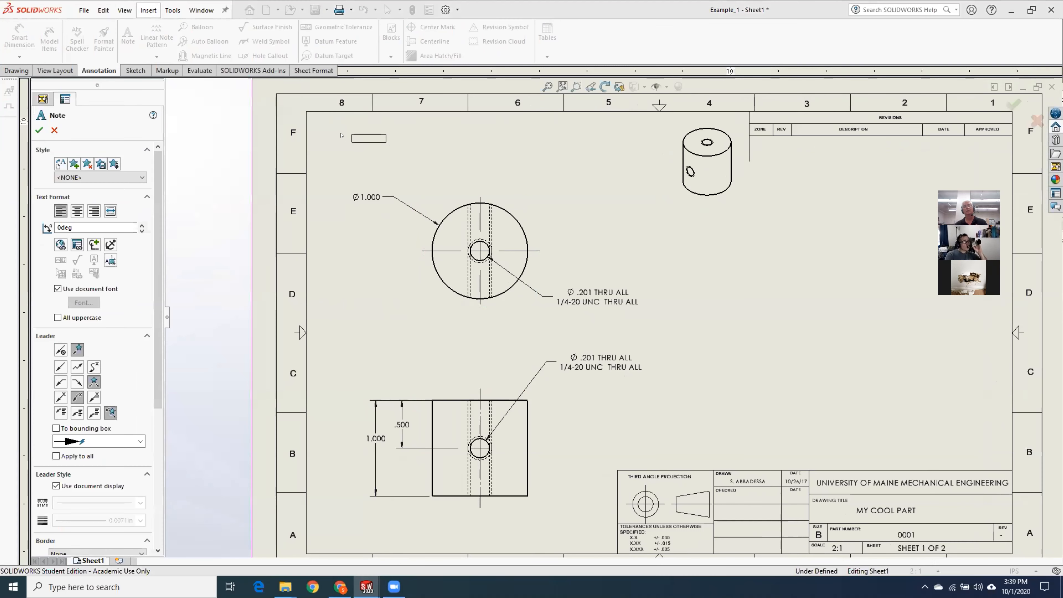
left_click_drag(329, 121, 500, 164)
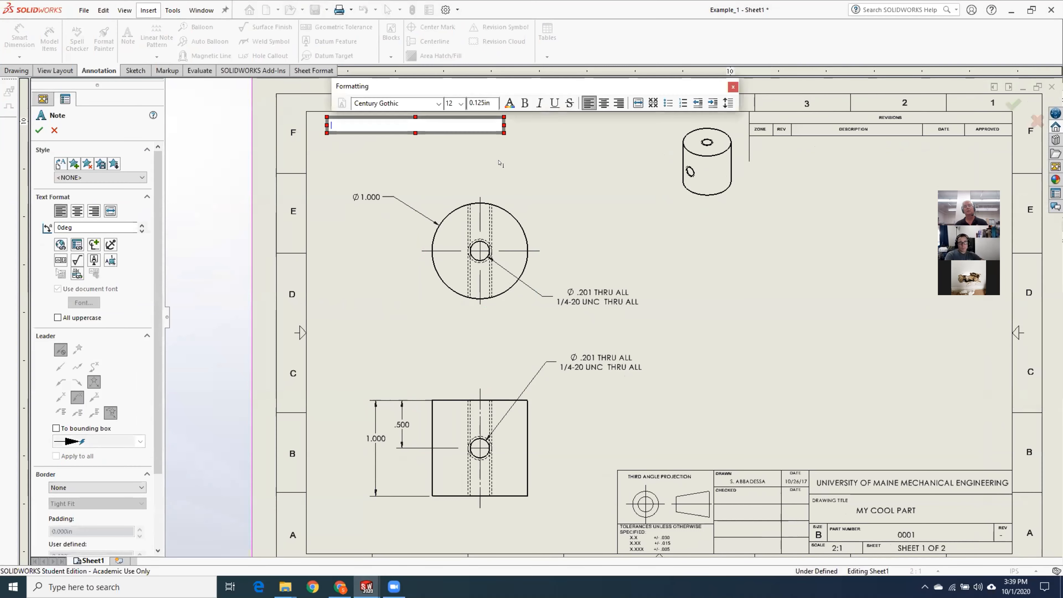
type("NOTES")
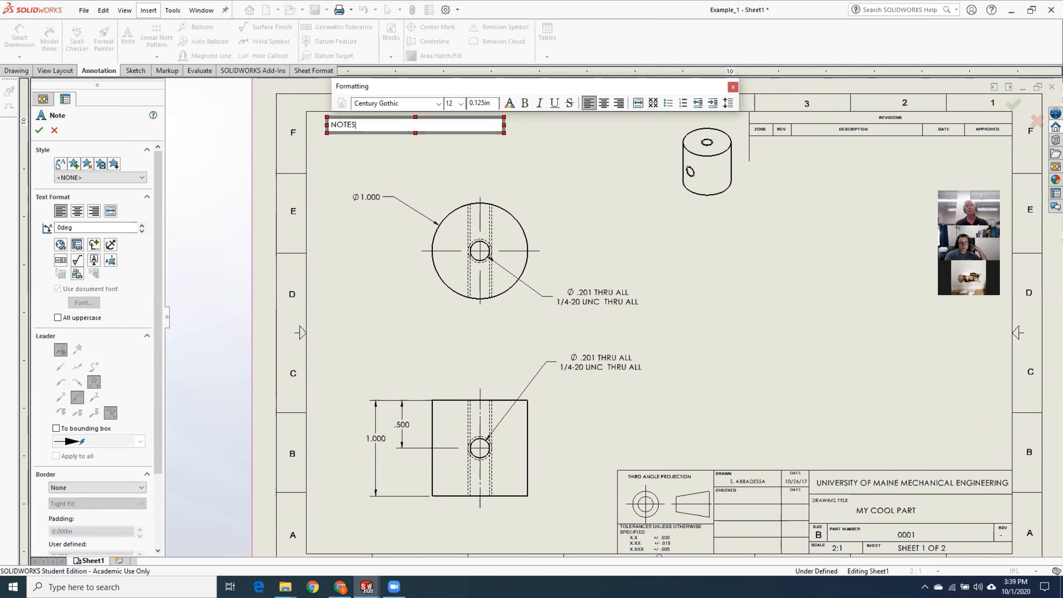
type(":")
key("Return")
type("1.) MATERIAL:")
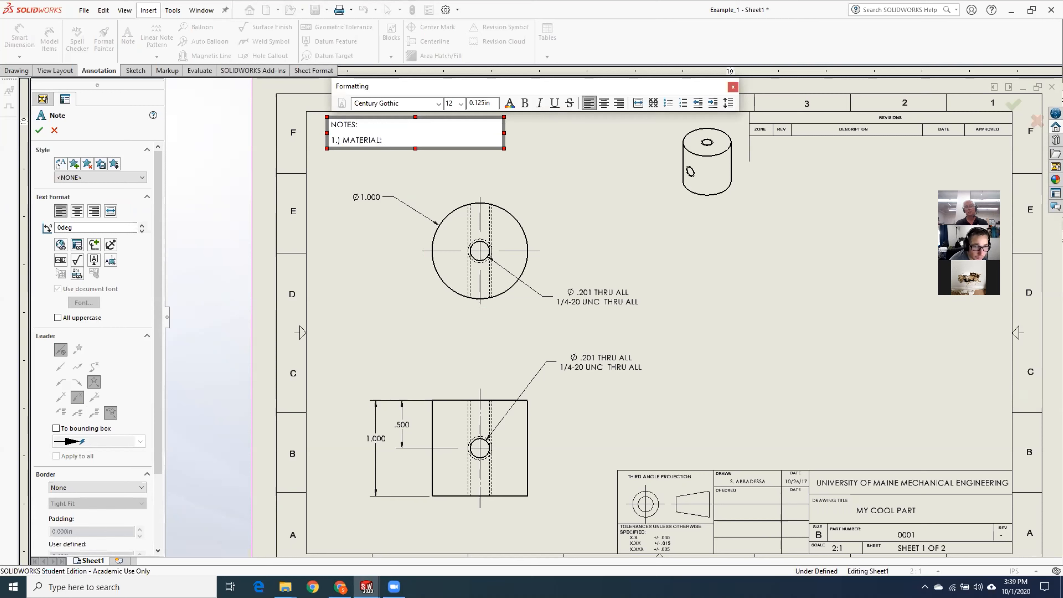
type("AISI 1010")
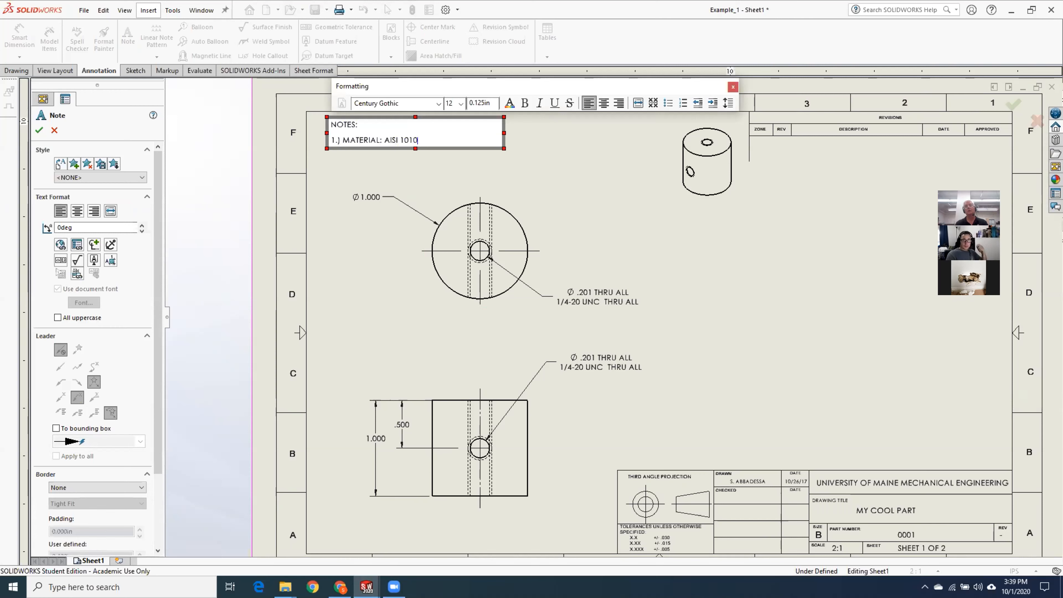
type(" ST")
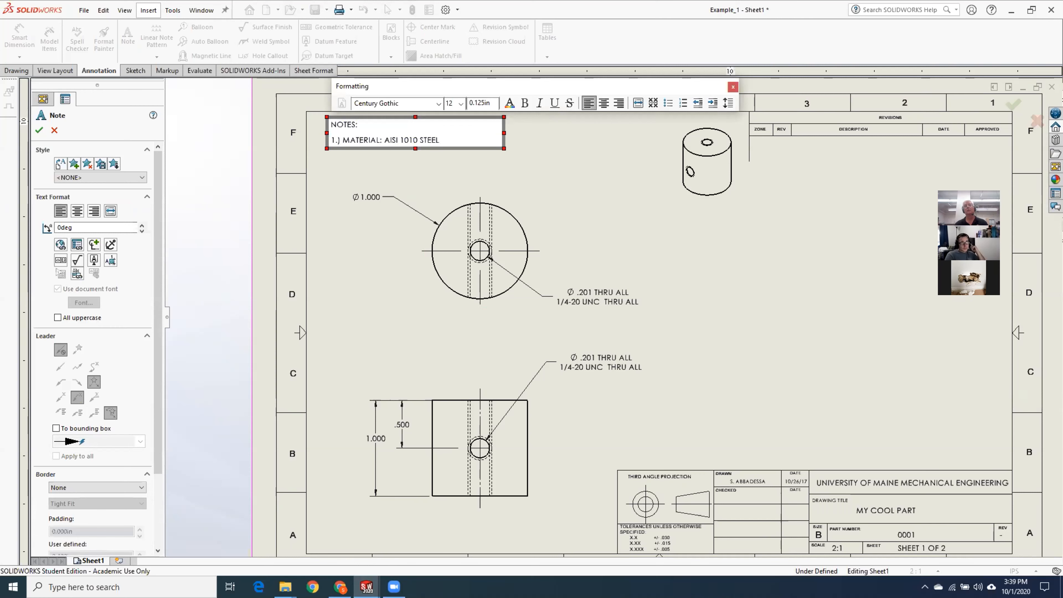
left_click(523, 173)
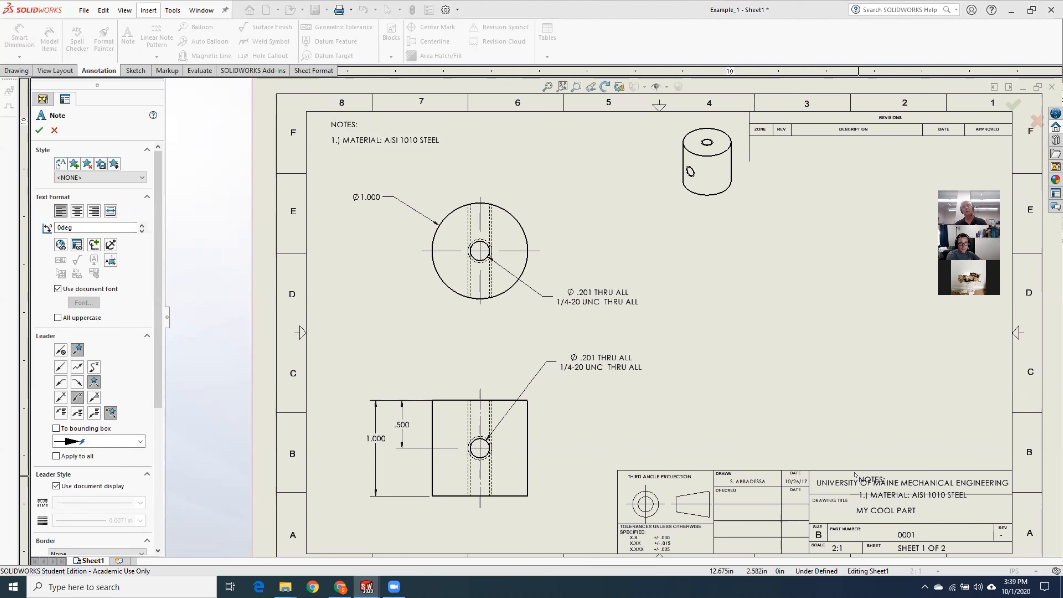
key("Escape")
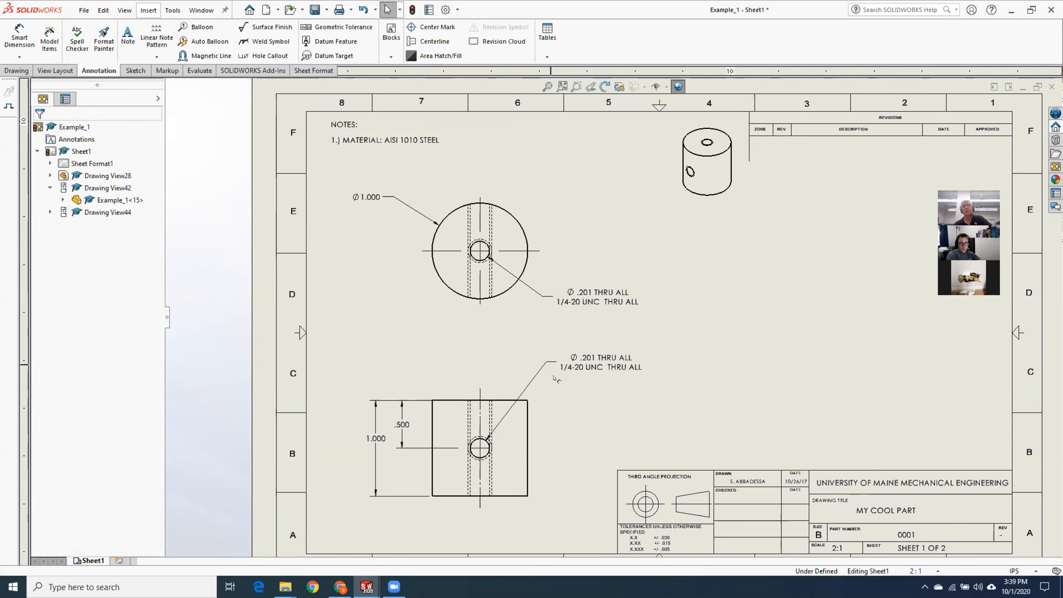
Open the Example_1 part again from the top view's component in the drawing
scroll(595, 369, "up", 3)
scroll(714, 476, "down", 3)
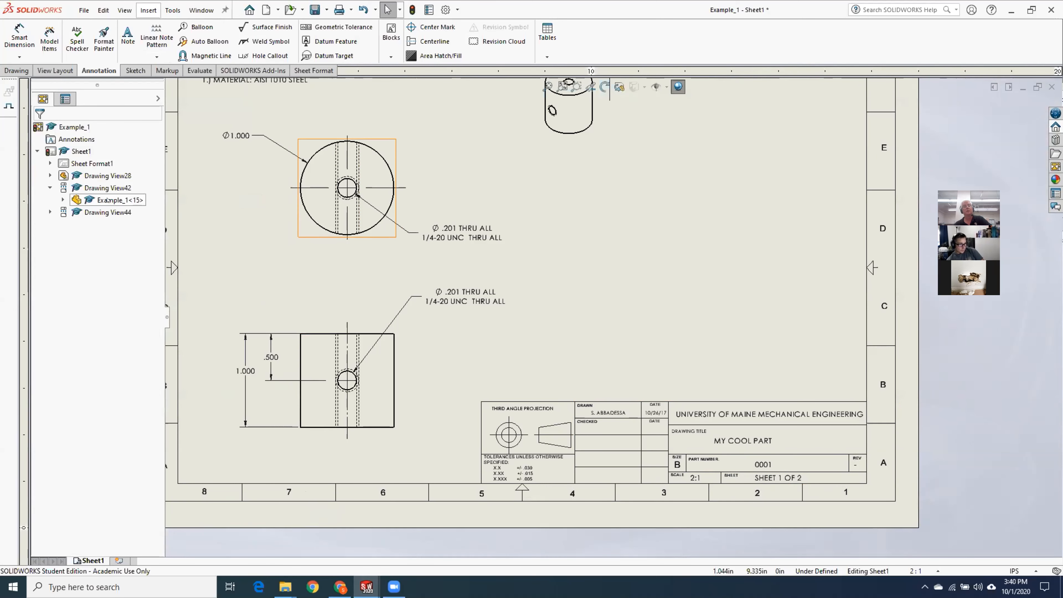
right_click(120, 200)
left_click(164, 250)
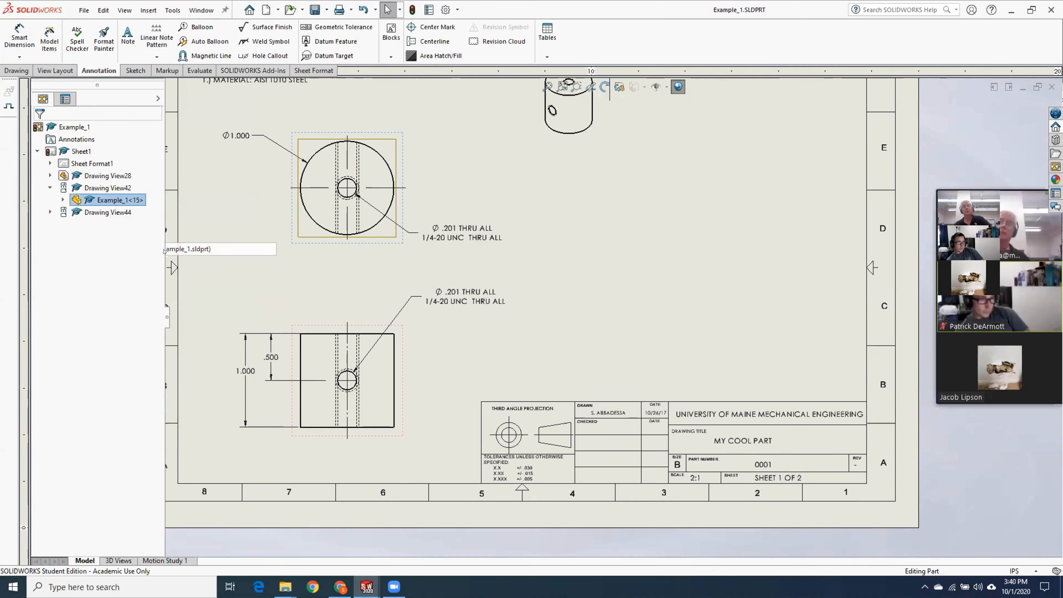
Open the part's custom file properties and set the PART_NUMBER value to 4567
left_click(83, 10)
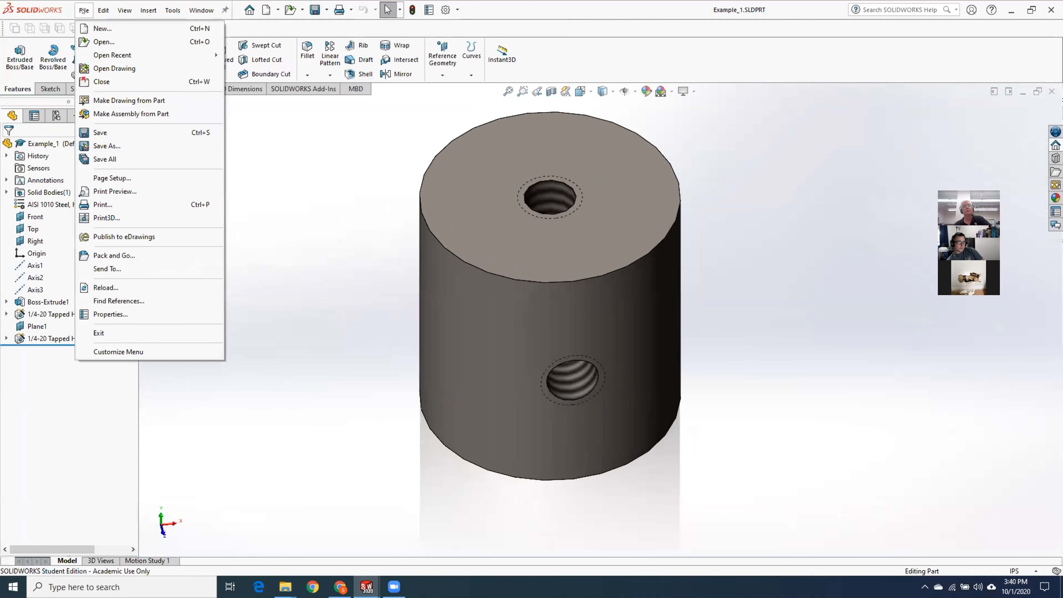
left_click(126, 315)
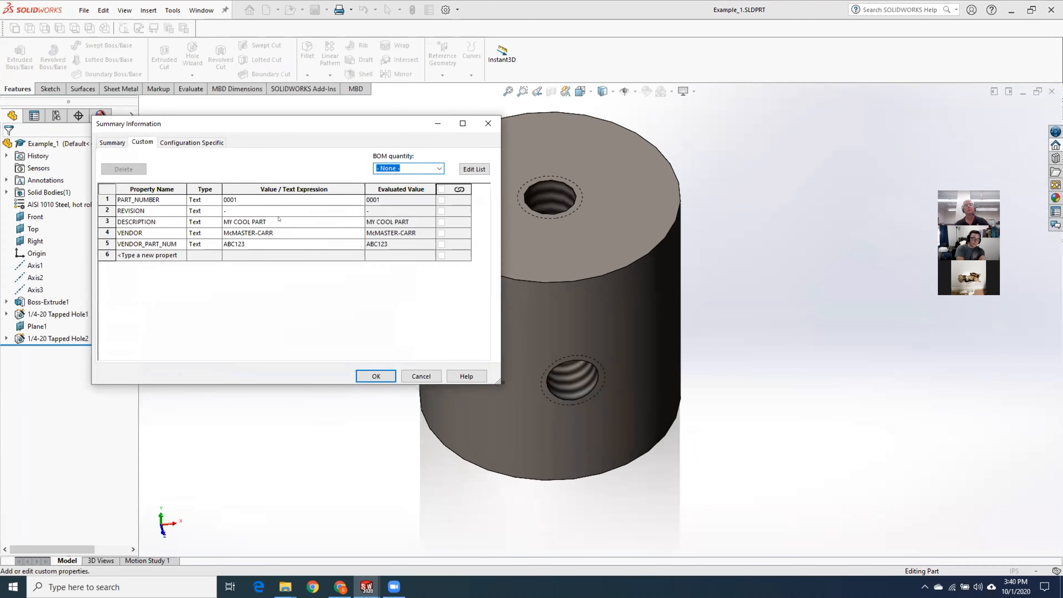
left_click(279, 221)
left_click(232, 199)
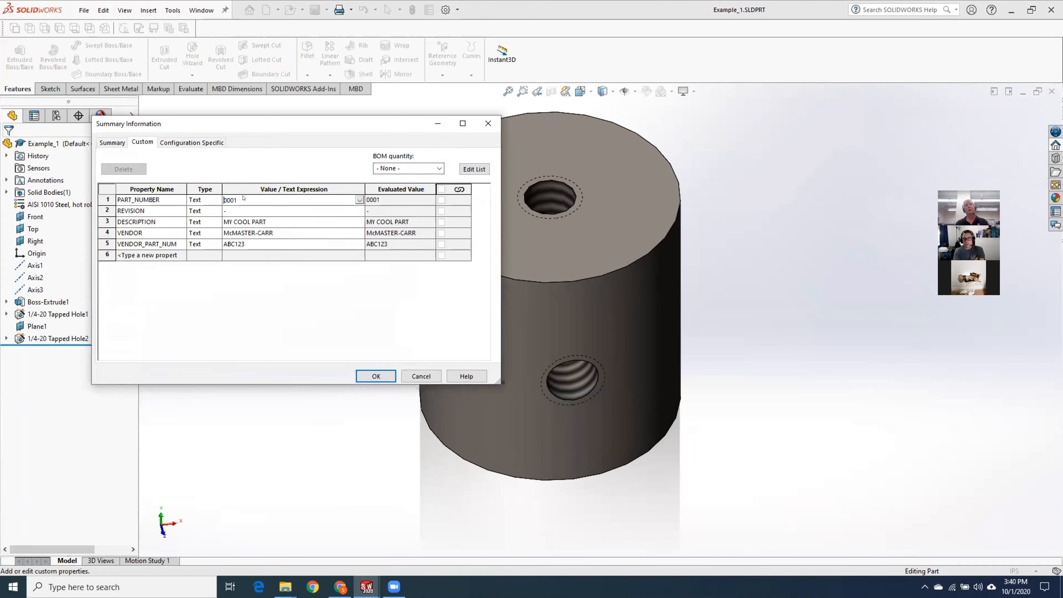
type("4567")
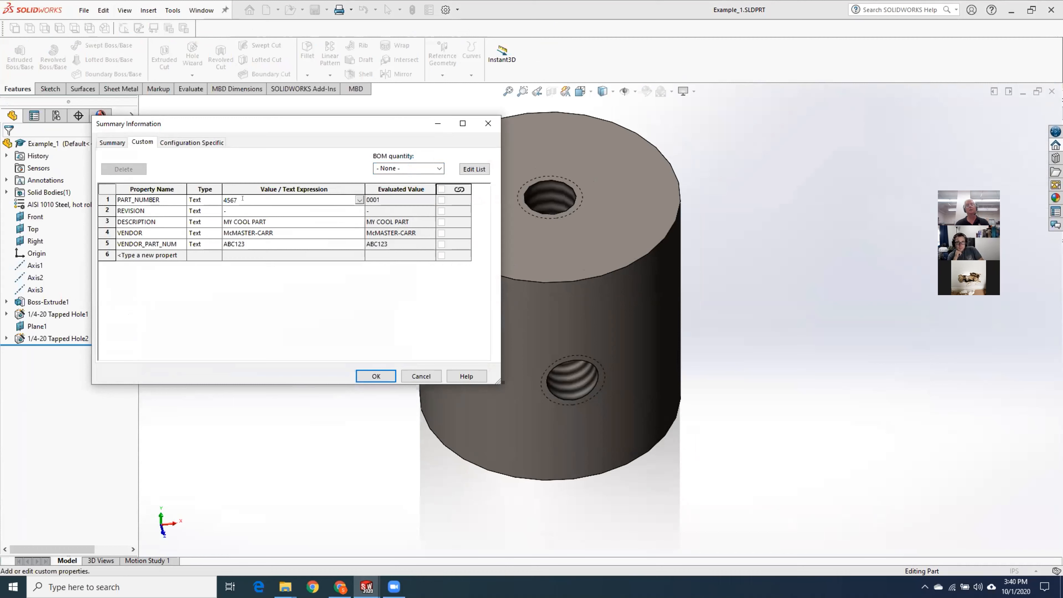
Set the part's DESCRIPTION property to COUPLING, SHAFT, accept the properties, and save the part before returning to the drawing
left_click(270, 222)
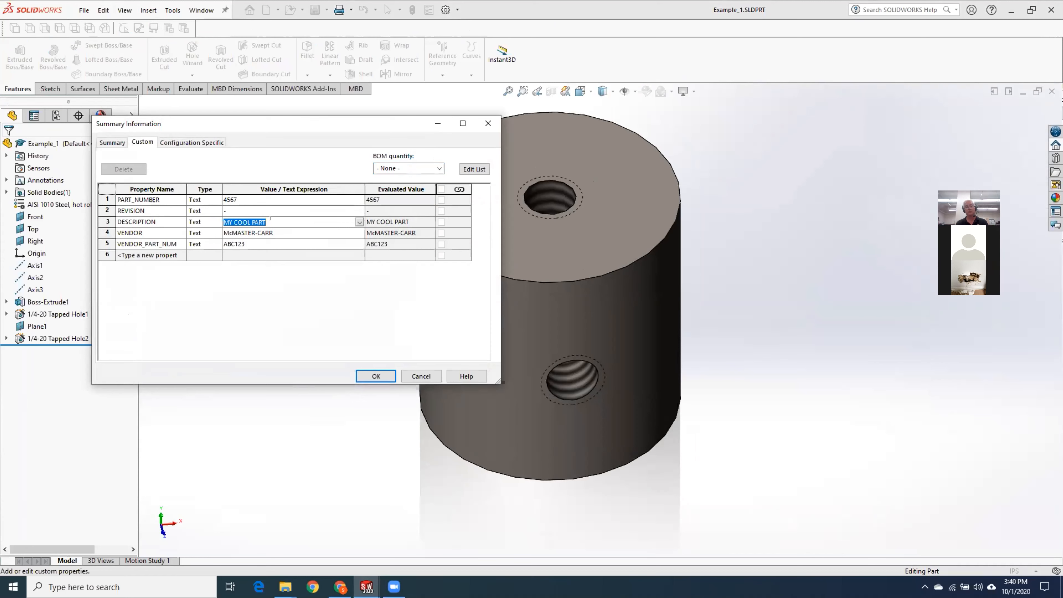
type("COUPLING, SHAF")
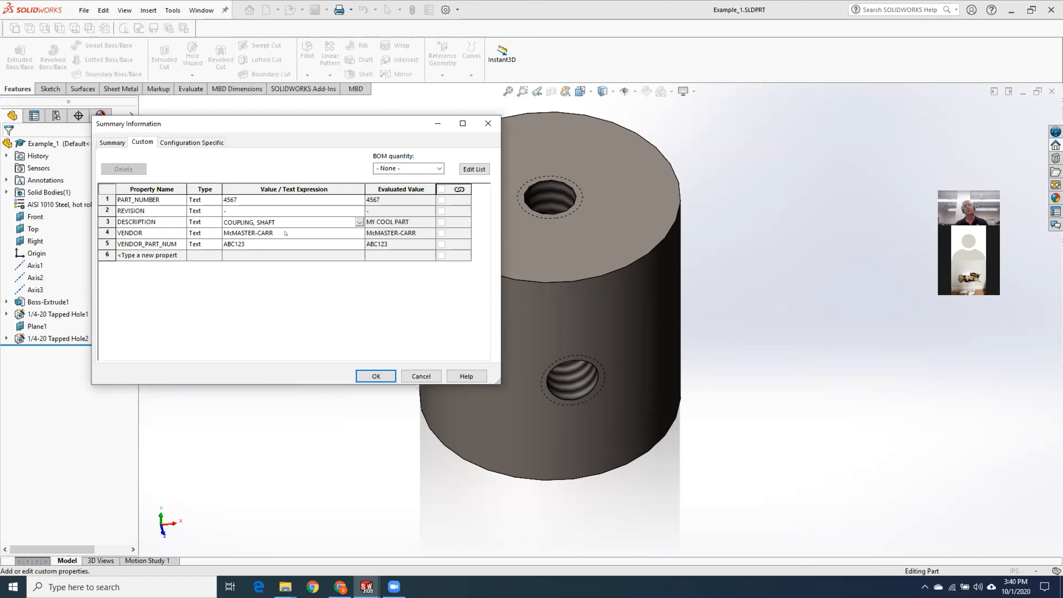
left_click(375, 376)
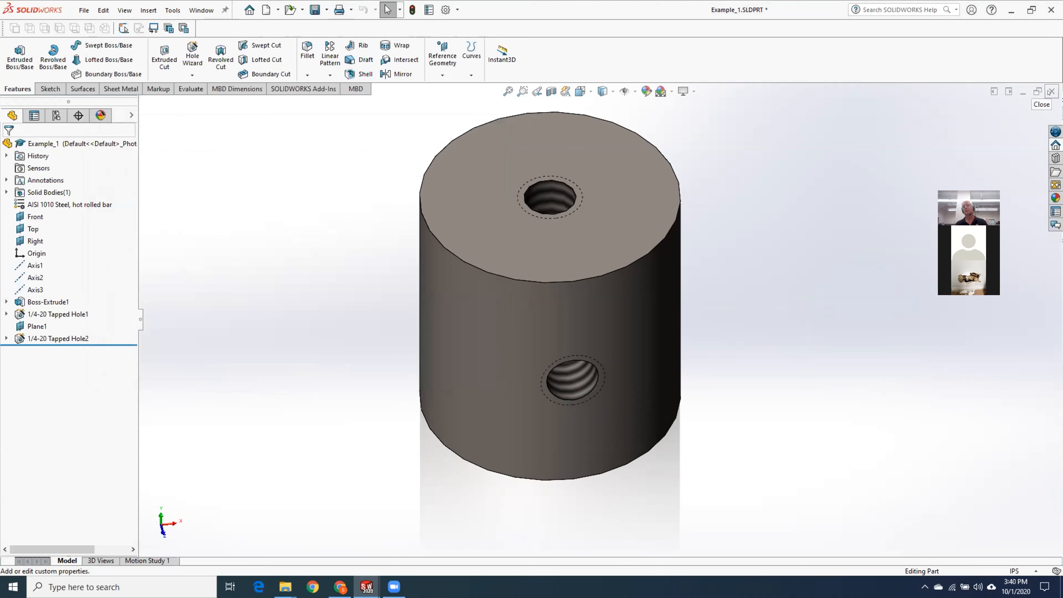
left_click(314, 10)
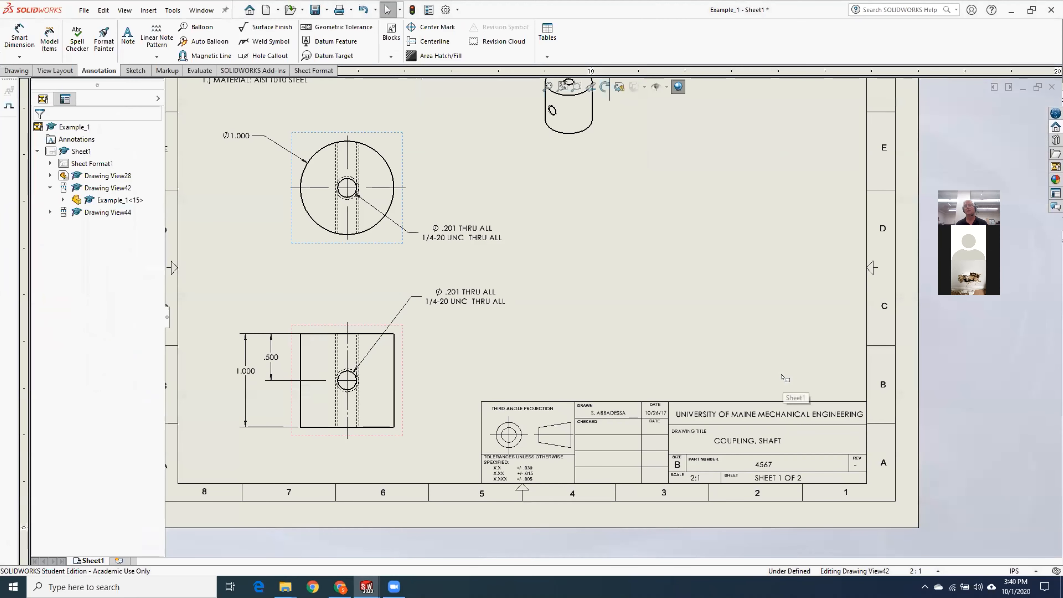
Open the title block data for editing and set the drawn date to 10/1/20
scroll(934, 485, "down", 2)
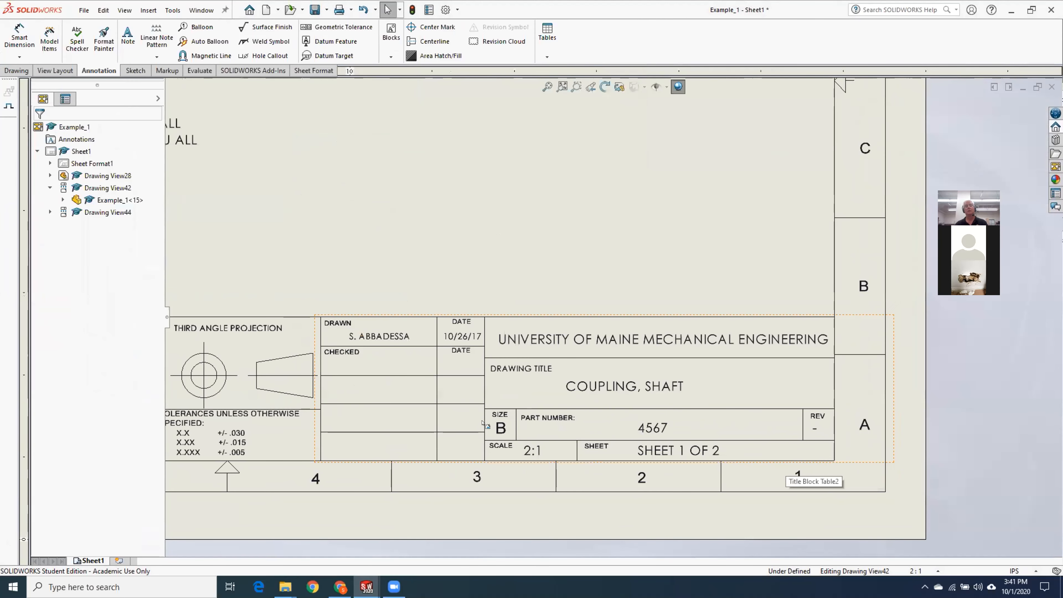
double_click(462, 335)
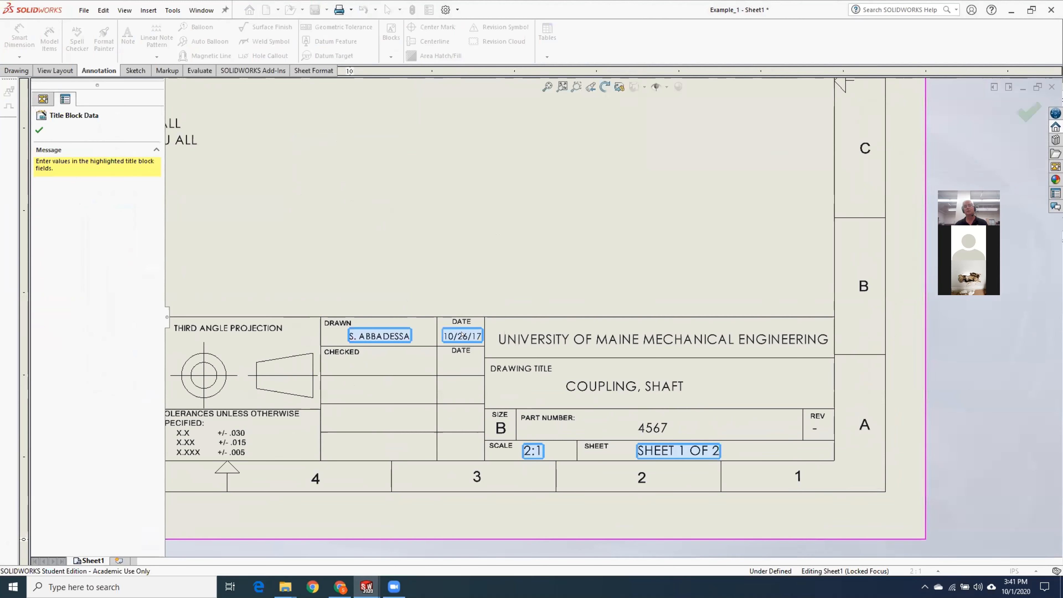
left_click(481, 337)
type("10")
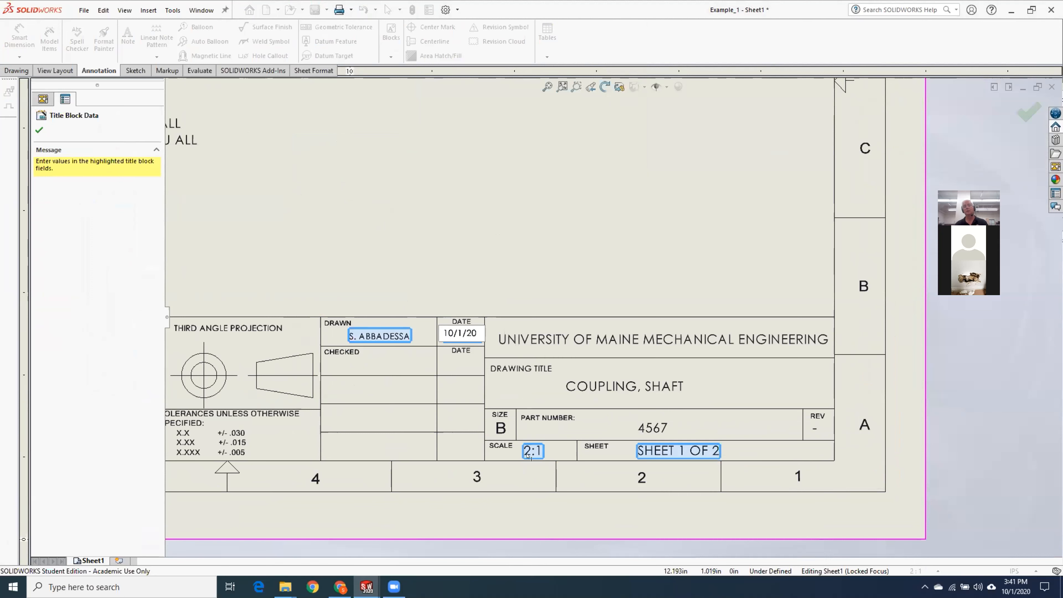
Set the title block's scale text to 1:1
left_click(536, 453)
left_click(537, 453)
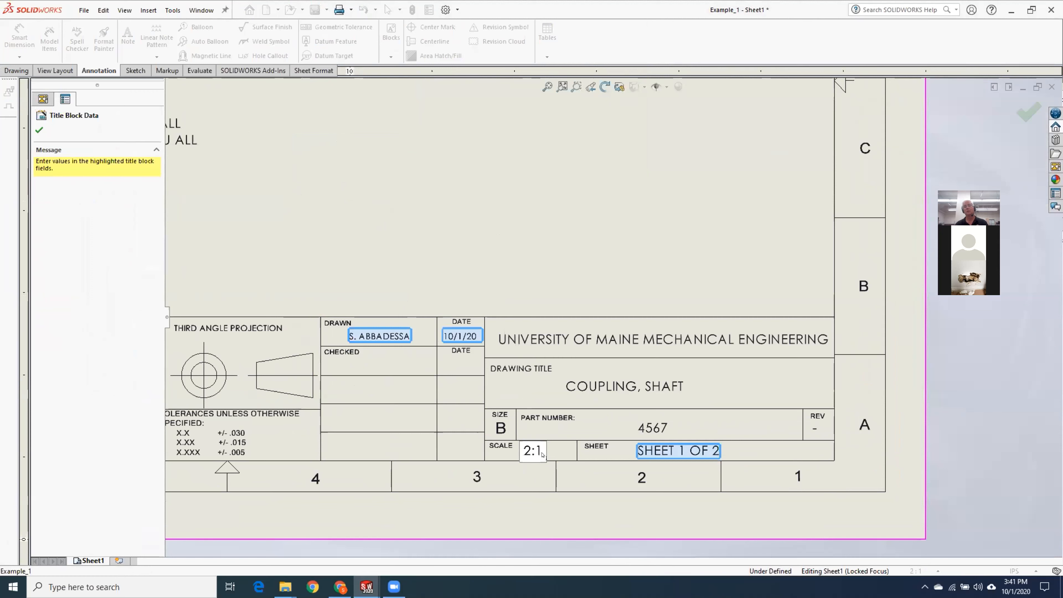
key("BackSpace")
key("BackSpace")
key("BackSpace")
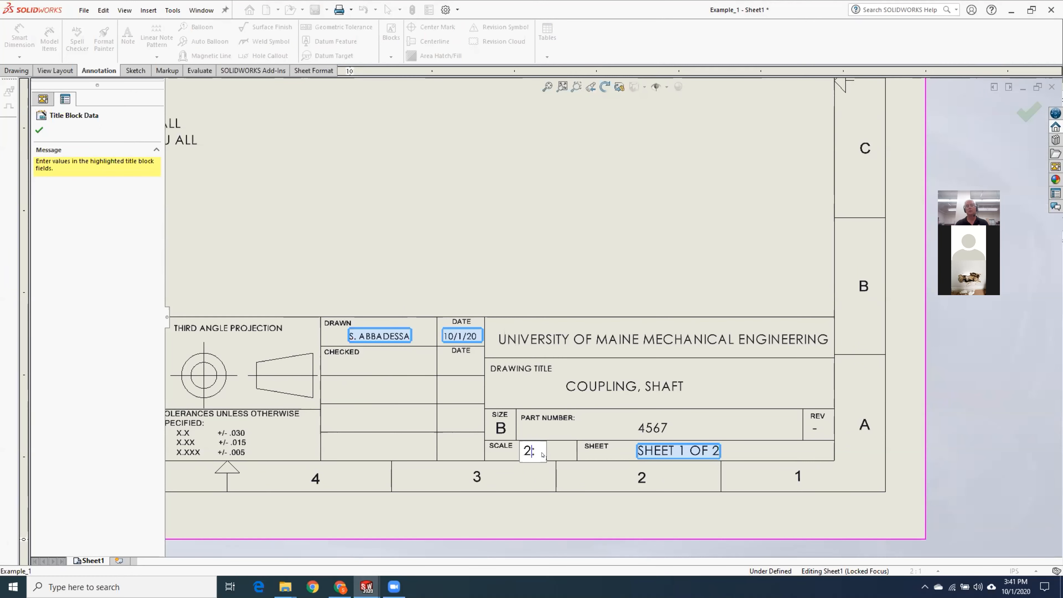
type("1:1")
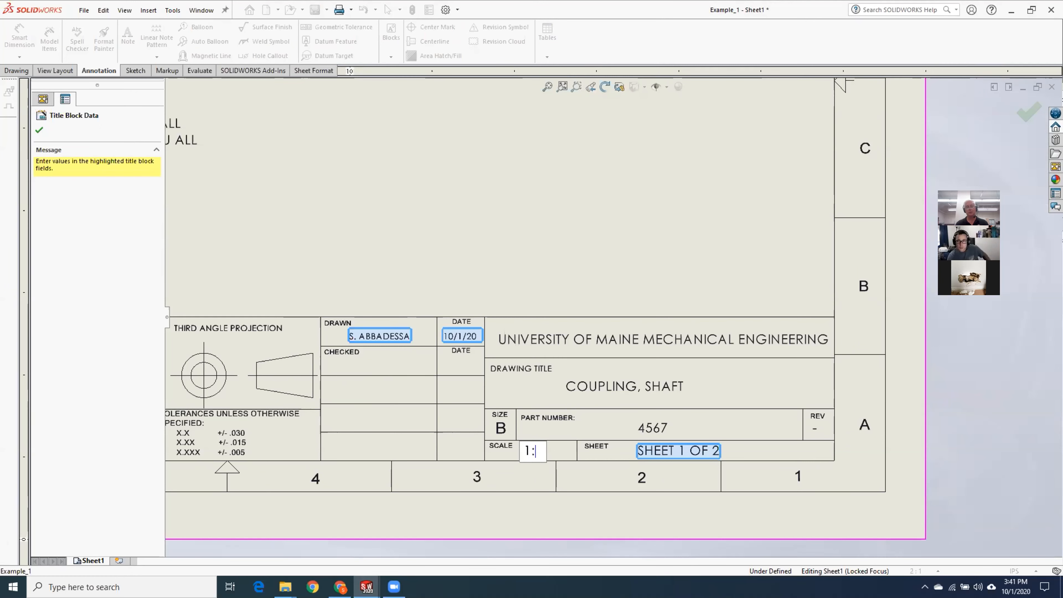
Change the title block's sheet text to SHEET 1 OF 1 and accept the title block data
left_click(713, 448)
left_click(717, 450)
key("BackSpace")
type("1")
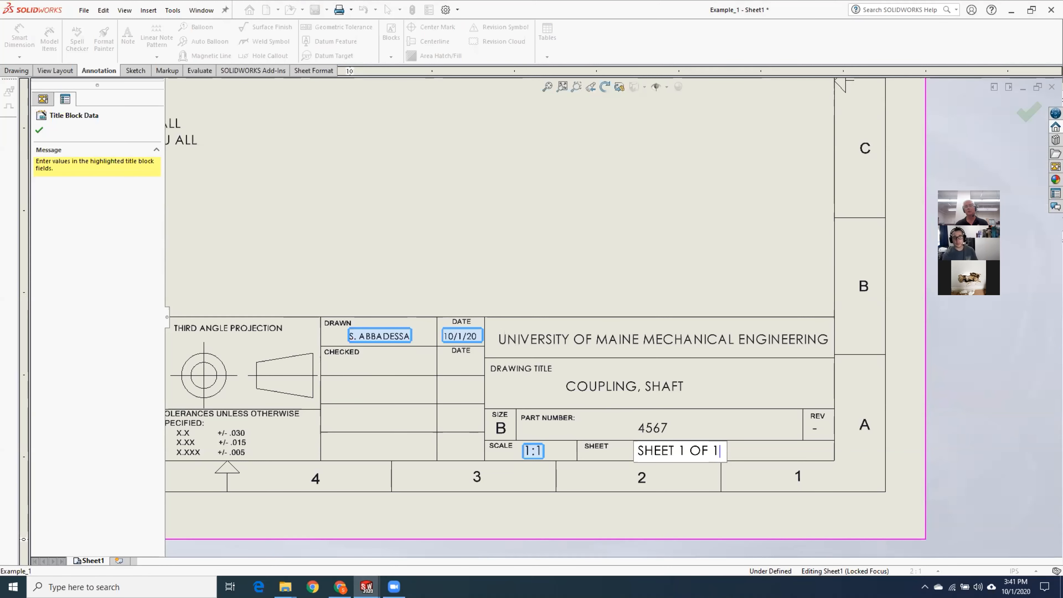
left_click(721, 517)
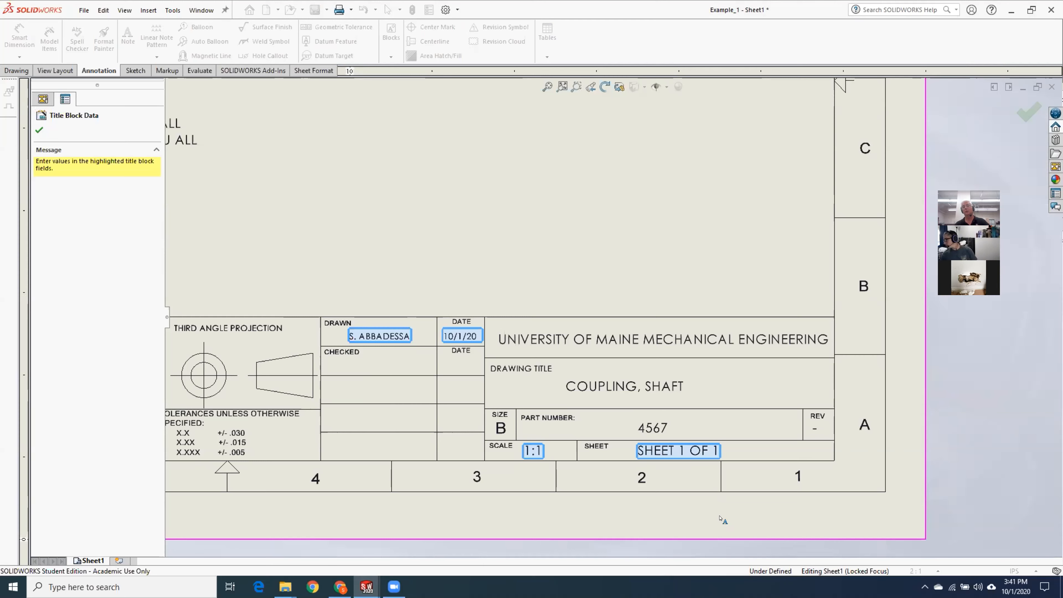
left_click(39, 130)
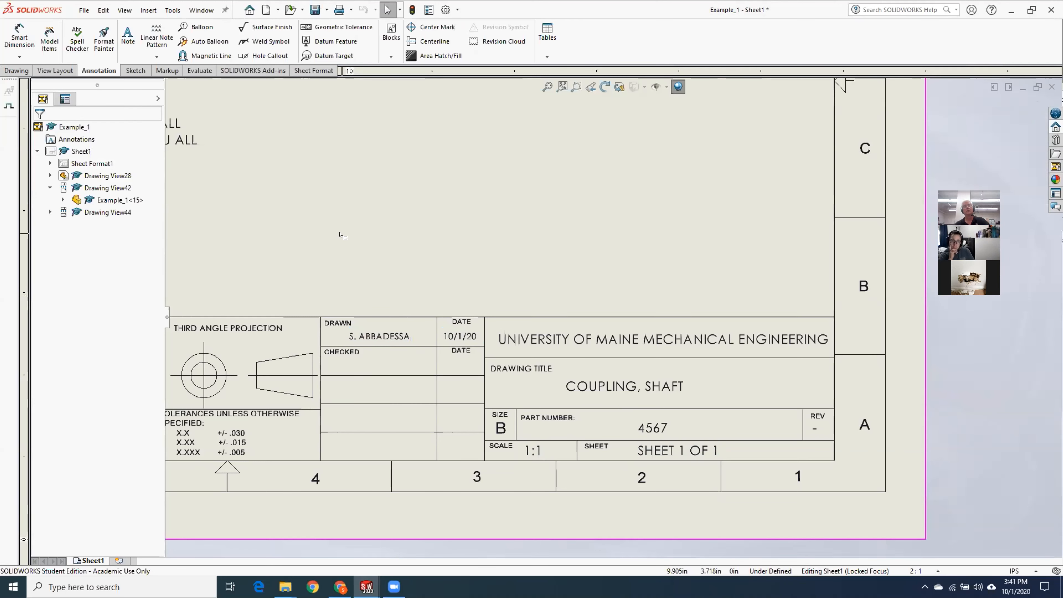
Check the scale setting in the properties of the lower front view against the title block's scale
scroll(508, 217, "down", 3)
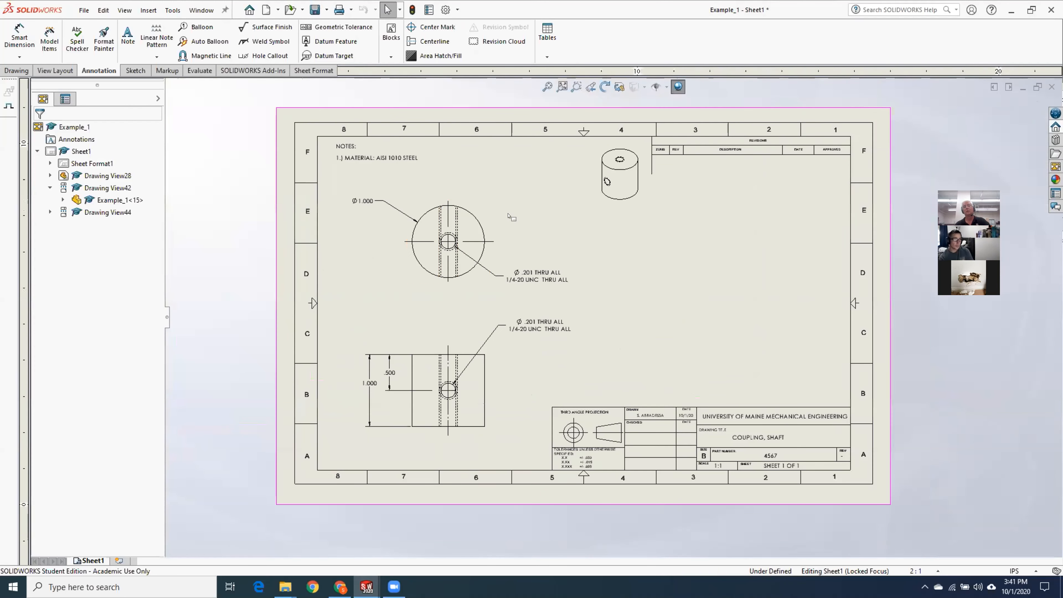
left_click(499, 485)
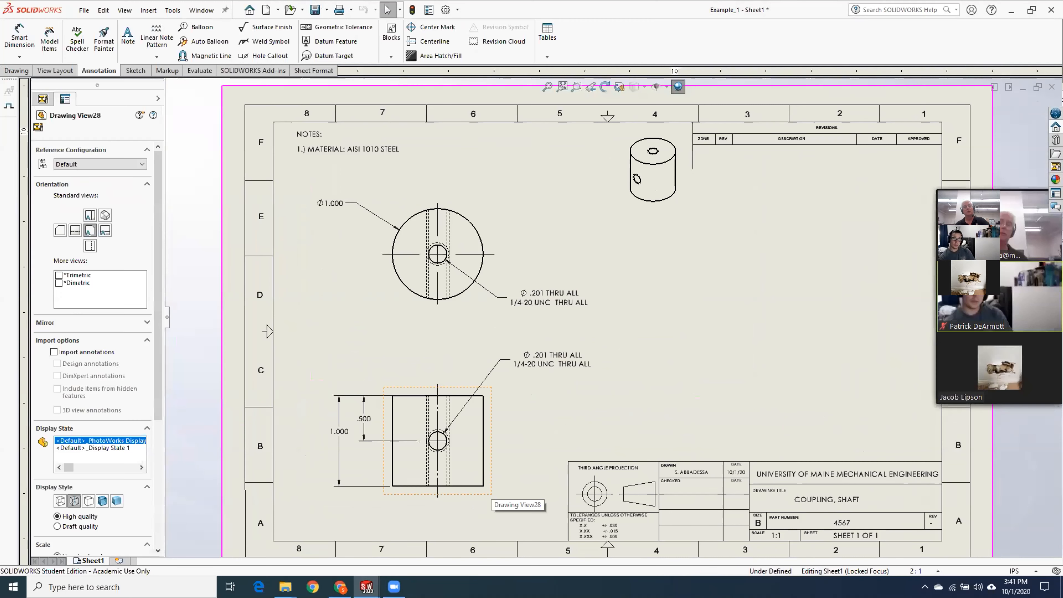
left_click_drag(158, 314, 157, 431)
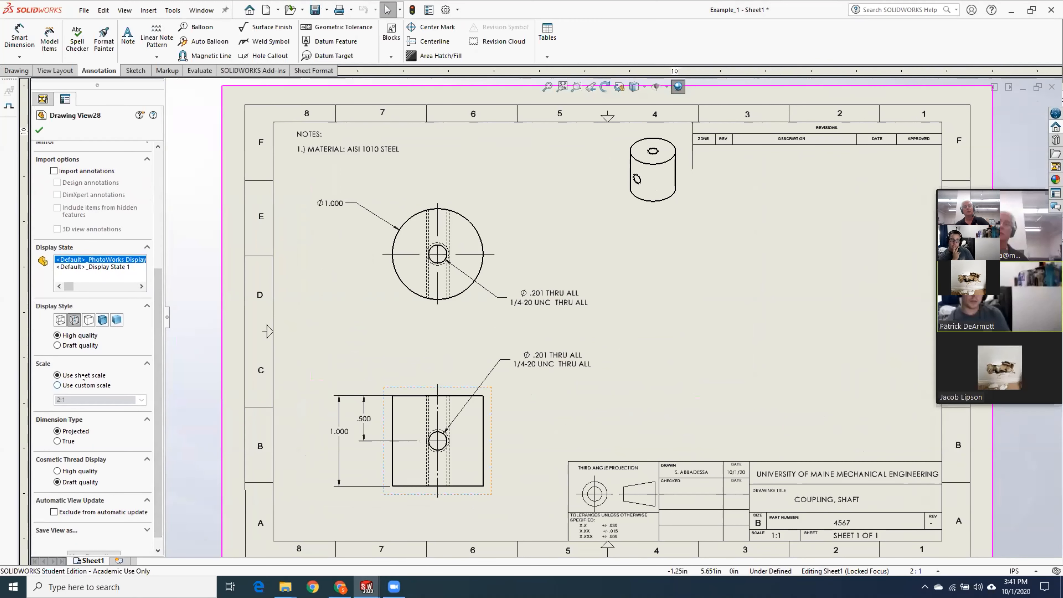
scroll(640, 486, "down", 3)
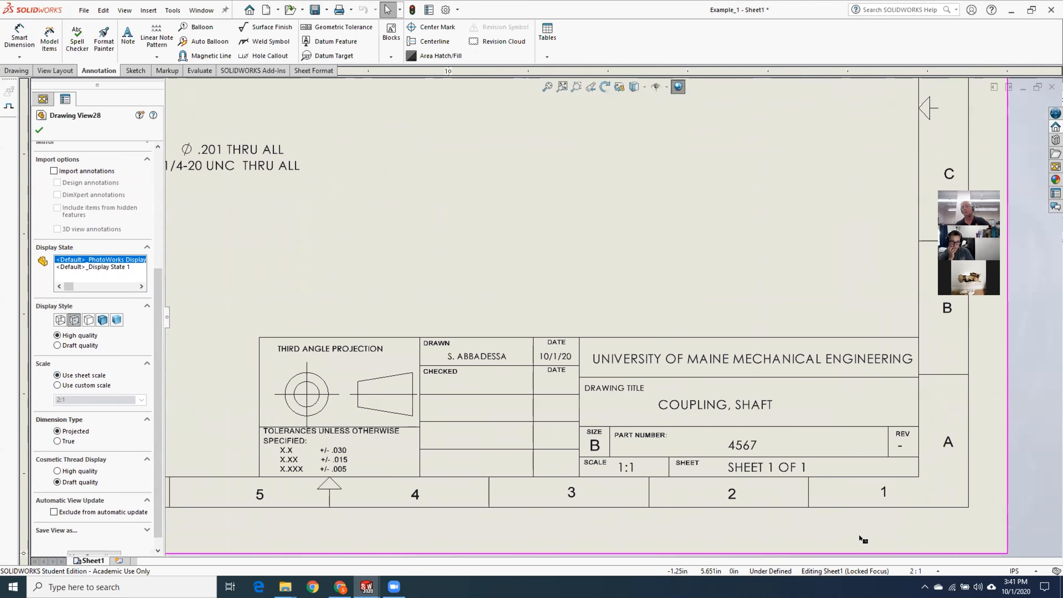
scroll(640, 486, "down", 2)
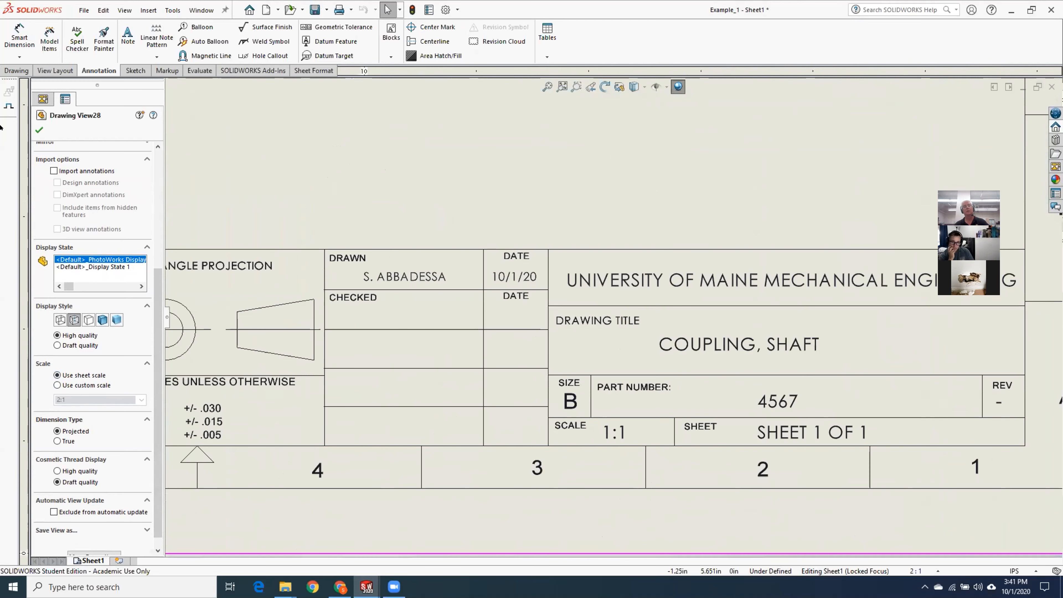
left_click(39, 130)
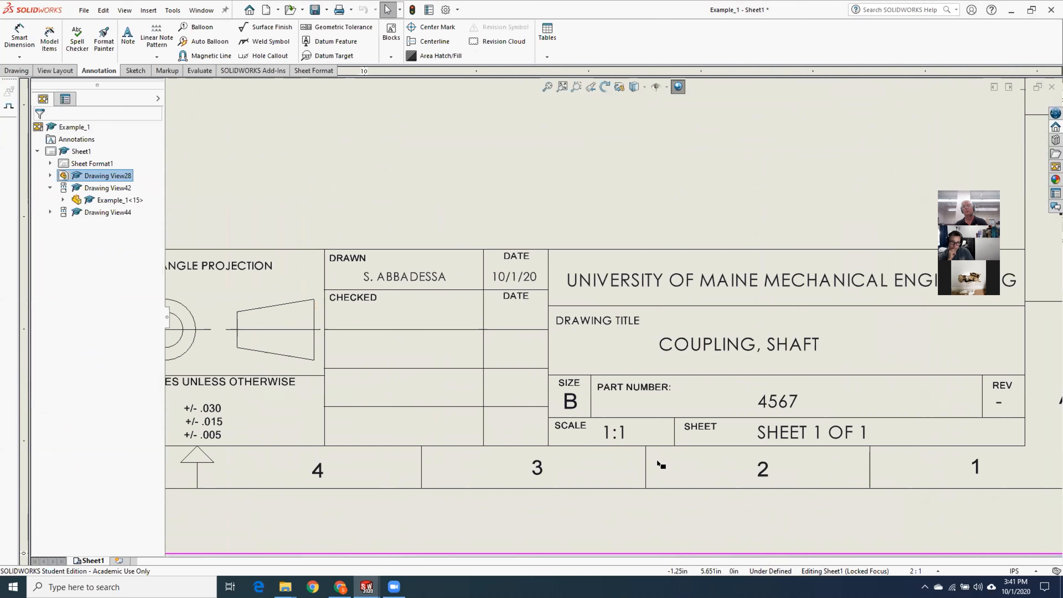
Set the title block's scale text to 2:1 and accept the title block data
double_click(611, 436)
left_click(611, 436)
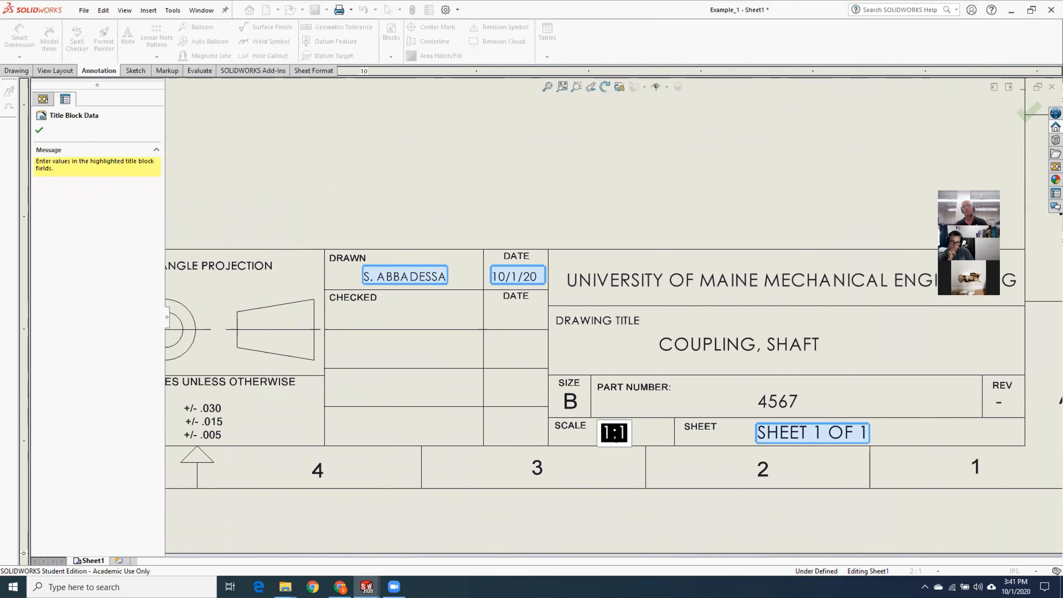
left_click(611, 437)
key("BackSpace")
type("2")
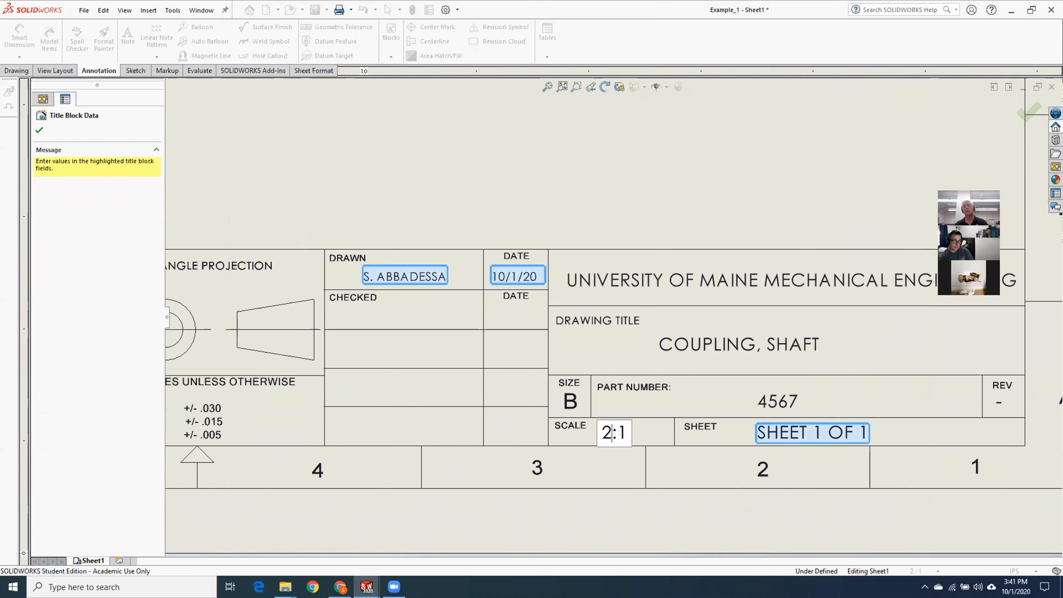
left_click(658, 173)
left_click(39, 129)
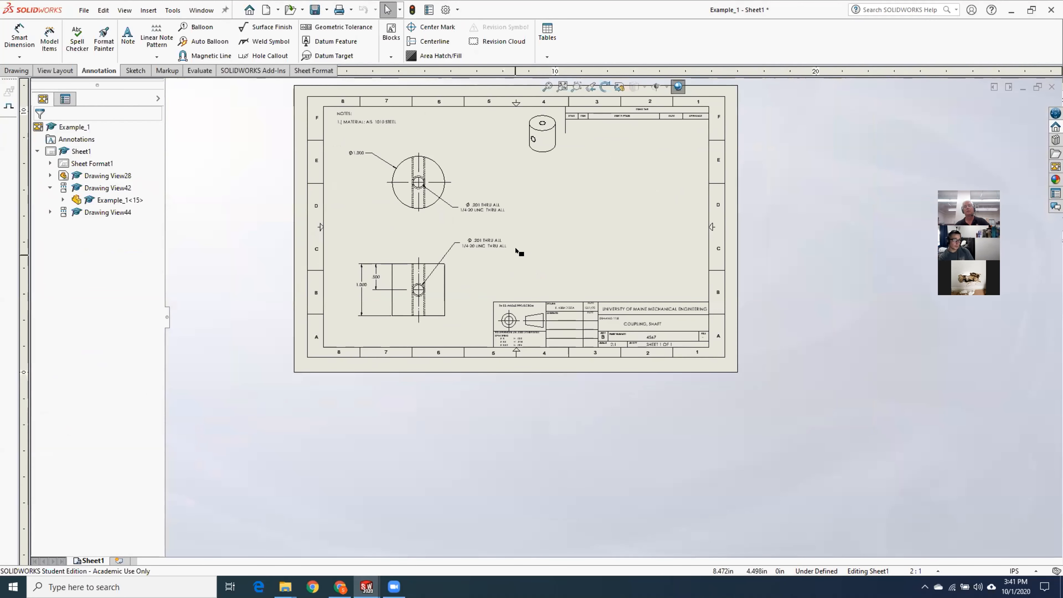
Save the drawing as Example_1.SLDDRW in the Office_Hours_10_1_20 folder, updating the views before saving
scroll(519, 243, "down", 2)
left_click(315, 9)
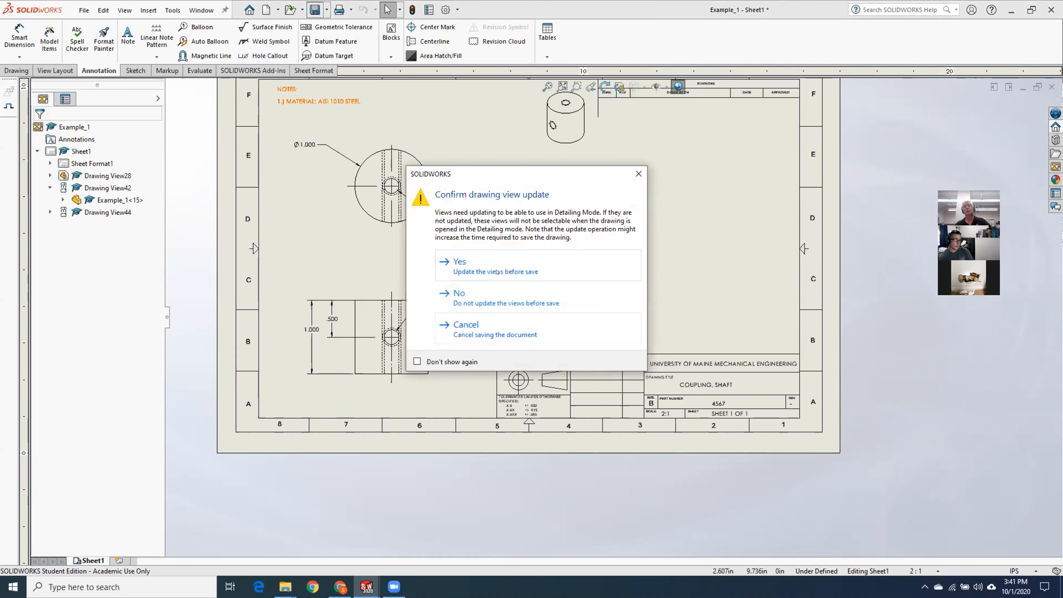
left_click(497, 267)
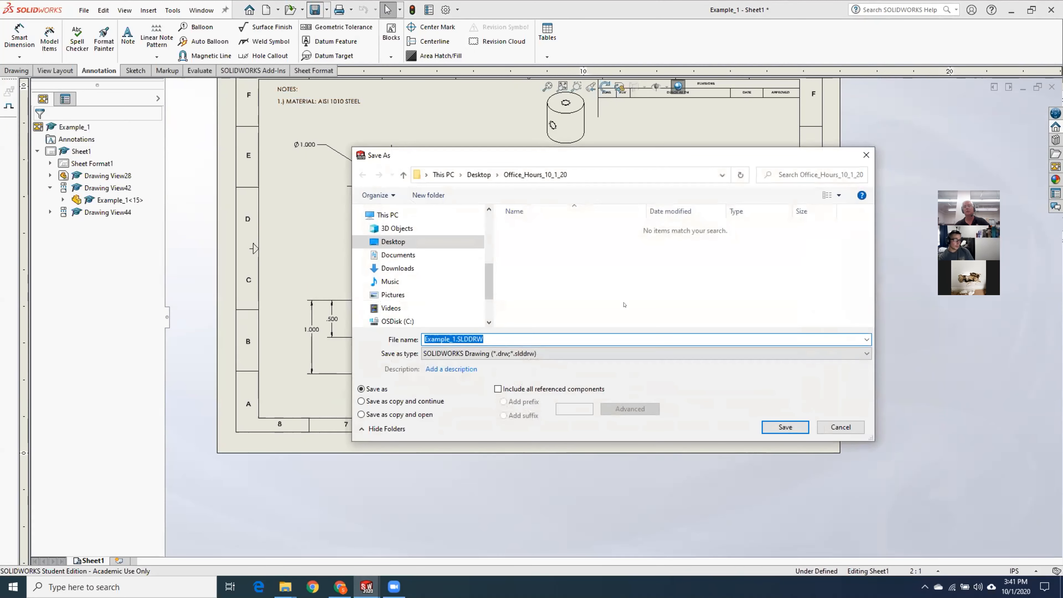
left_click(779, 427)
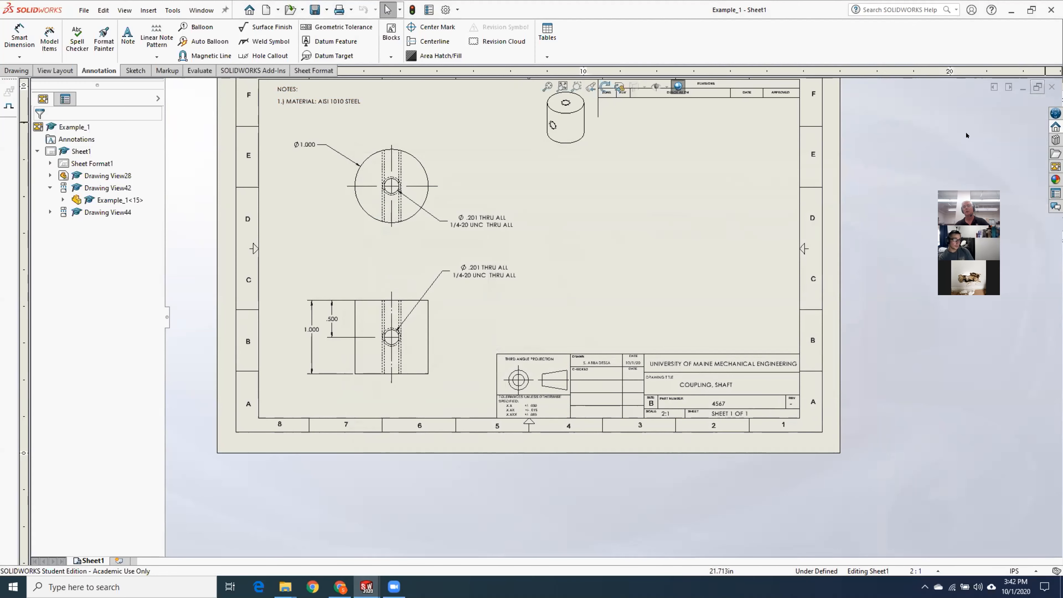
Delete the .500 hole location dimension from the front view and move the 1.000 height dimension farther from the part
key("f")
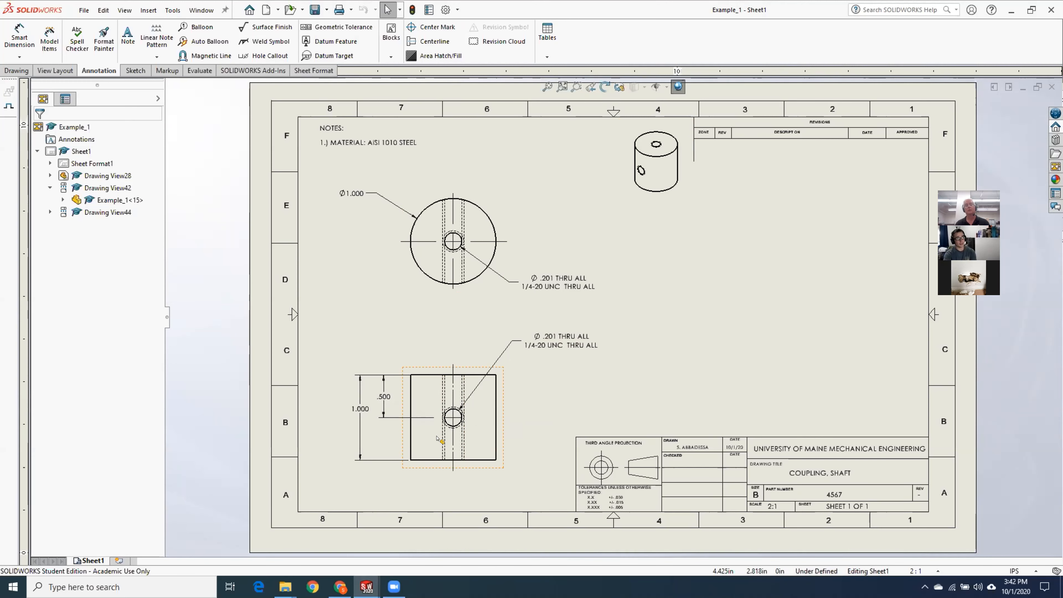
scroll(438, 440, "down", 2)
scroll(456, 432, "down", 3)
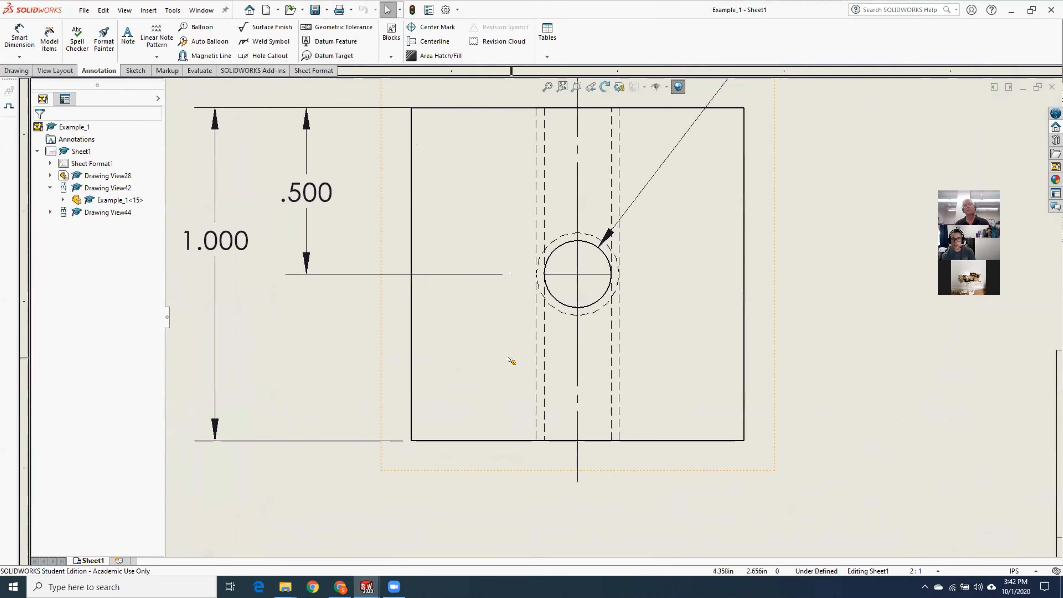
left_click(305, 138)
key("Delete")
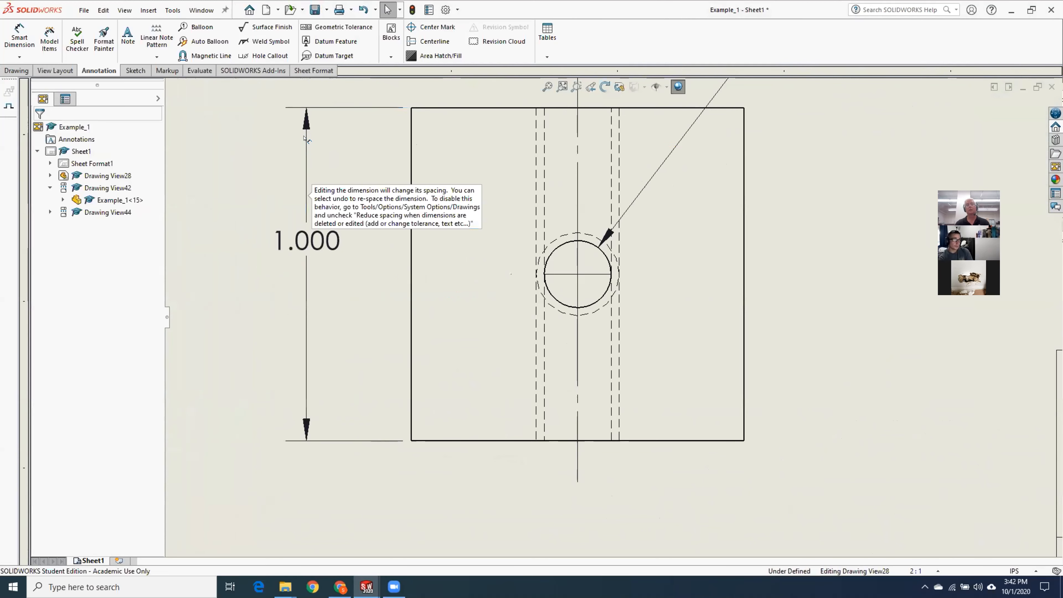
left_click_drag(312, 234, 198, 236)
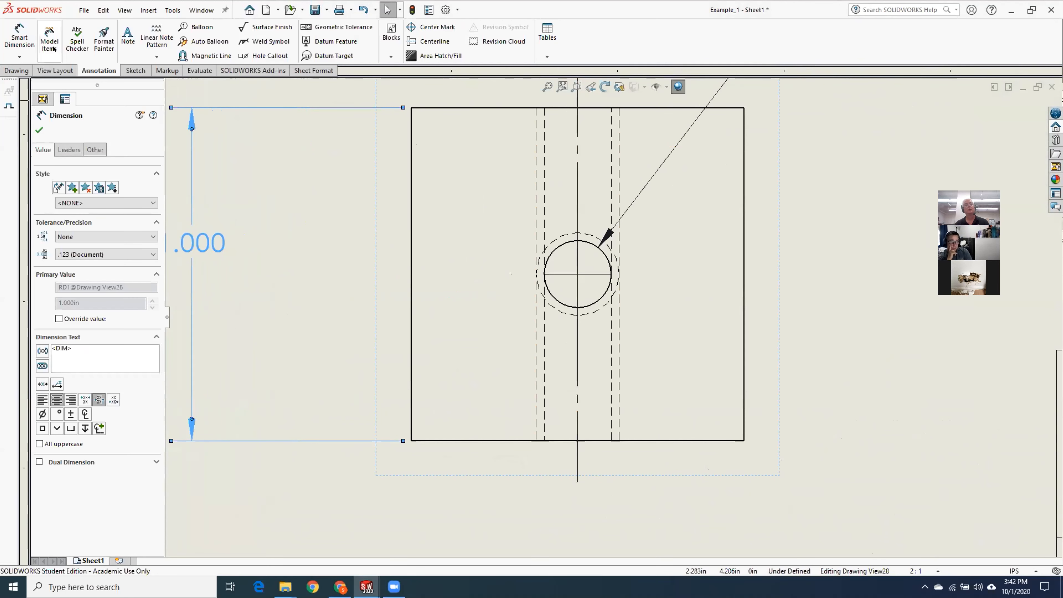
Dimension the hole's location from the front view's top edge, placing the dimension between the part and the 1.000 height dimension
left_click(20, 37)
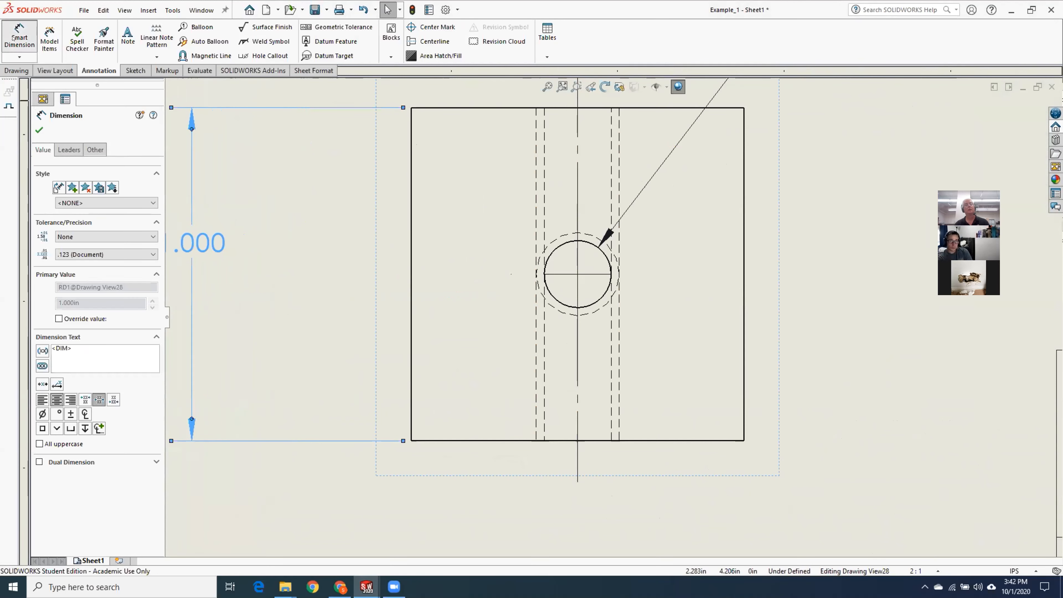
left_click(483, 109)
left_click(551, 252)
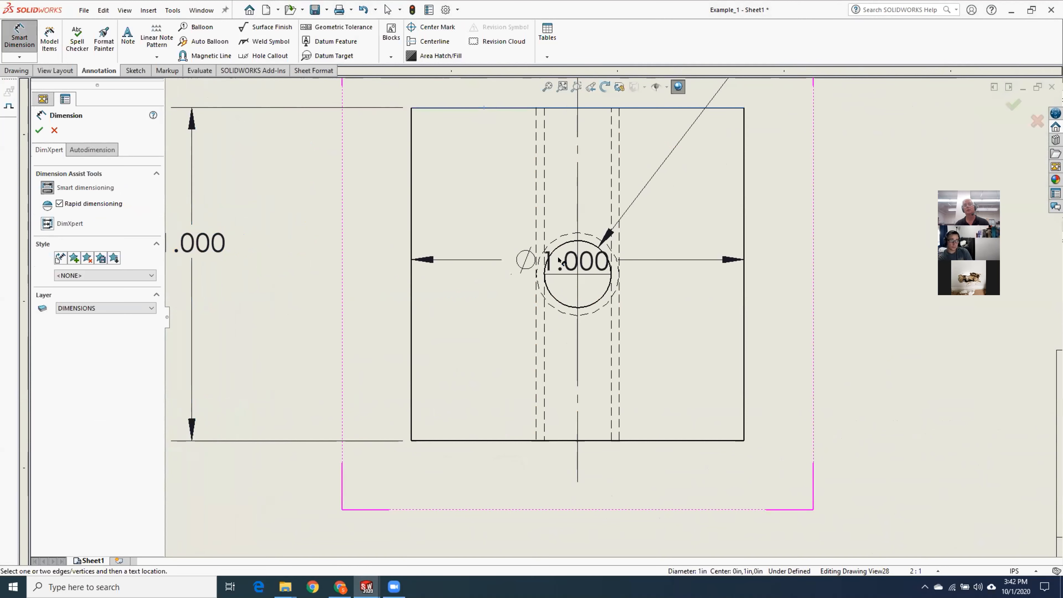
left_click(552, 253)
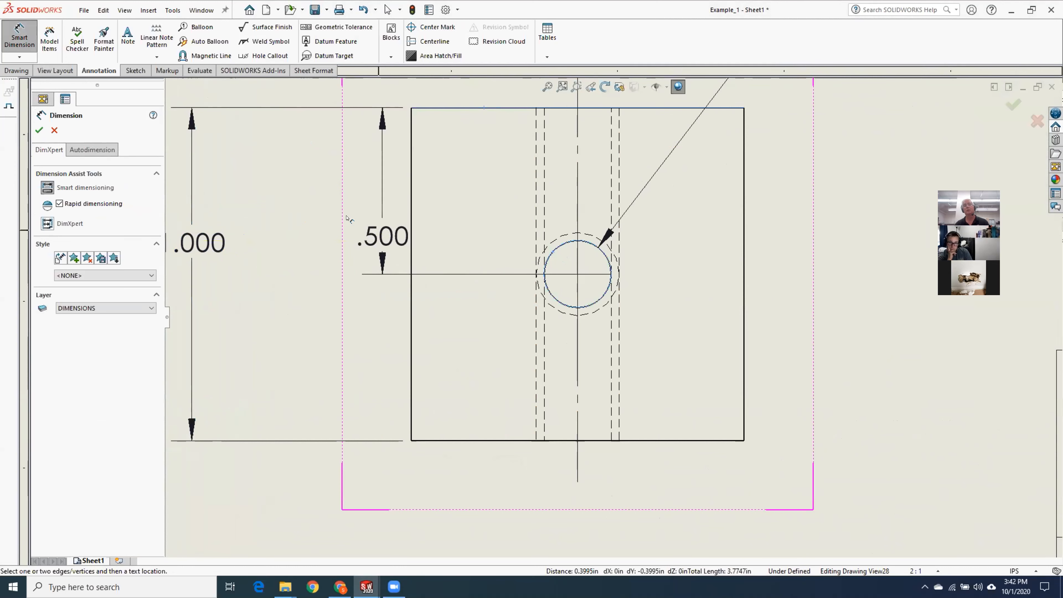
left_click(287, 200)
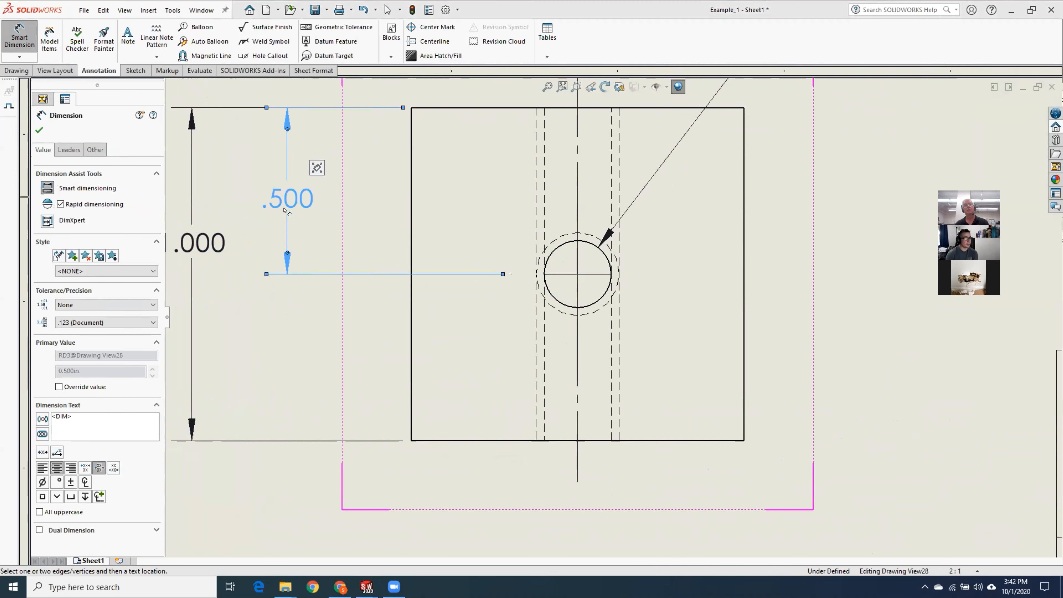
key("Escape")
key("Escape")
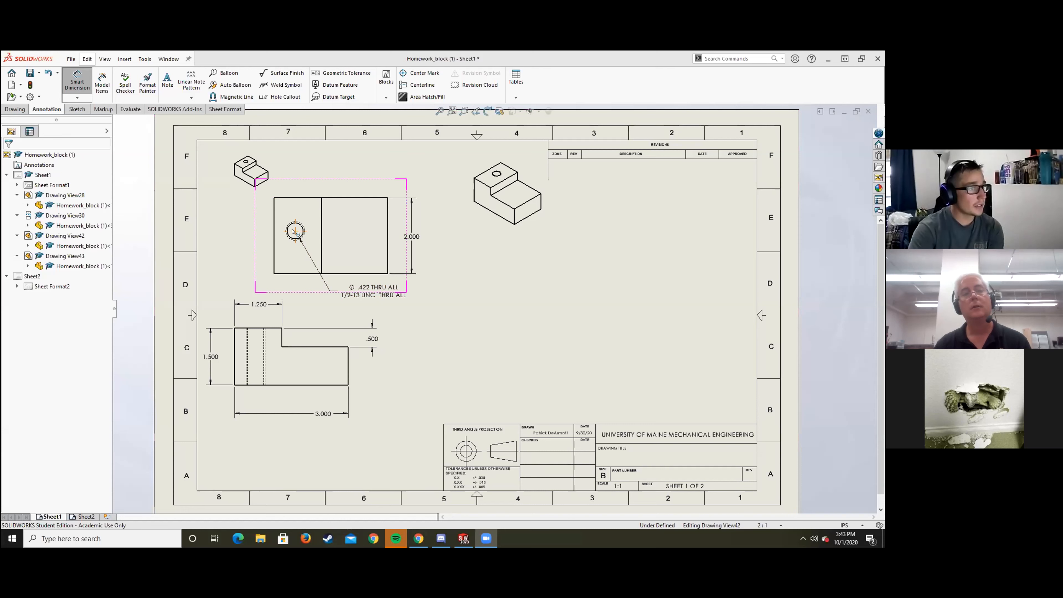
In the Homework_block top view, dimension the hole center from the upper edge, placed beside the part, and center the front view's 3.000 dimension text
left_click(294, 231)
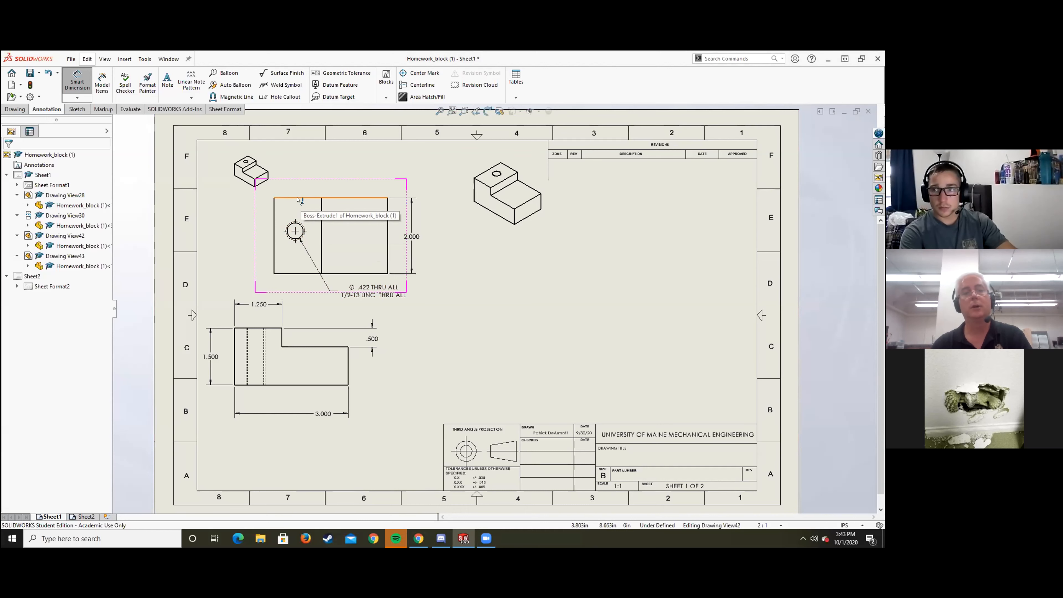
scroll(293, 234, "up", 8)
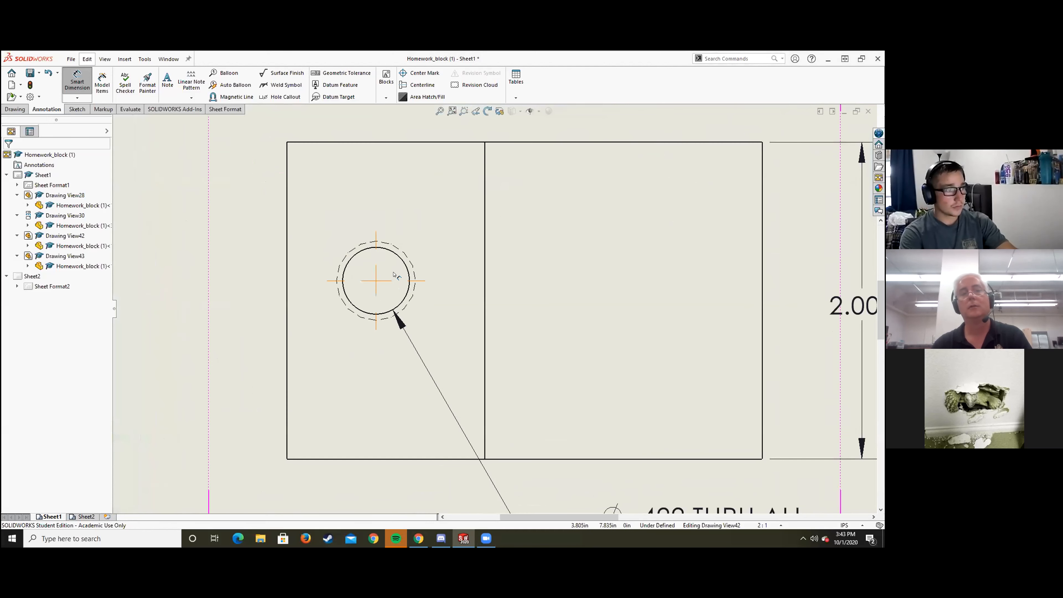
scroll(394, 275, "down", 1)
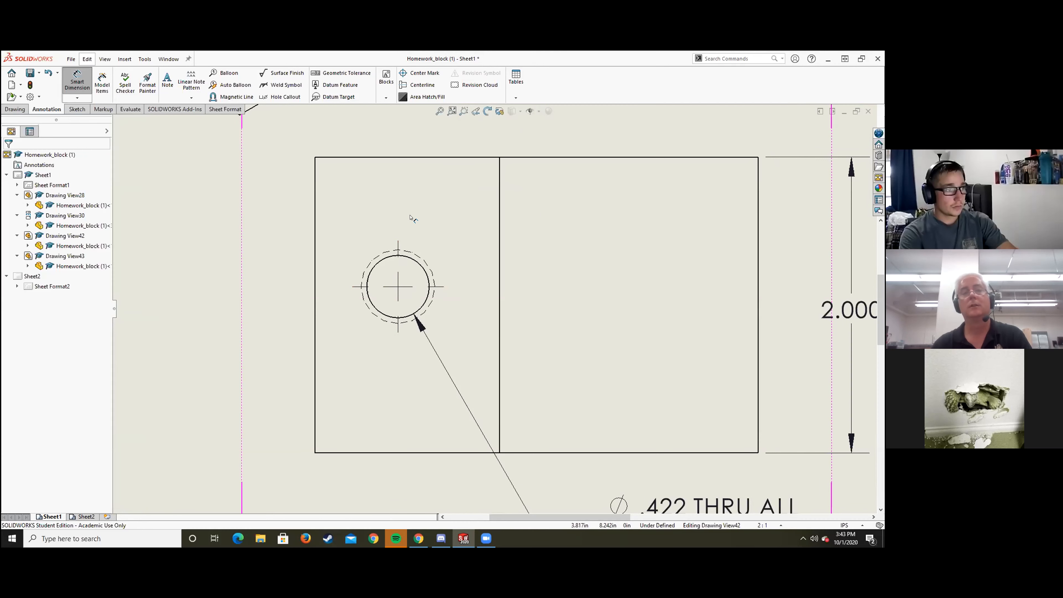
left_click(418, 159)
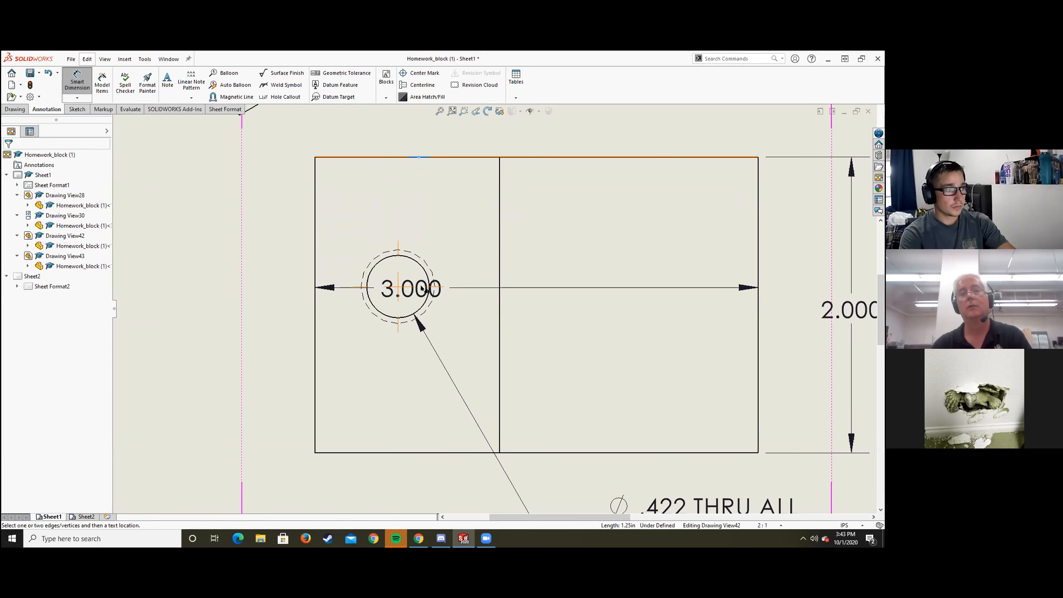
left_click(421, 265)
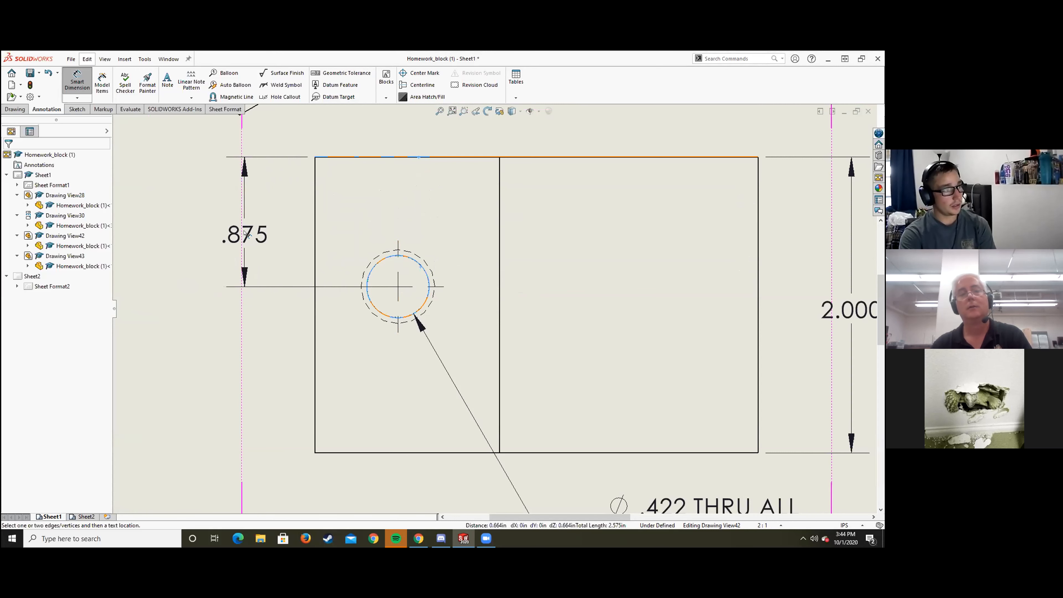
scroll(240, 240, "down", 2)
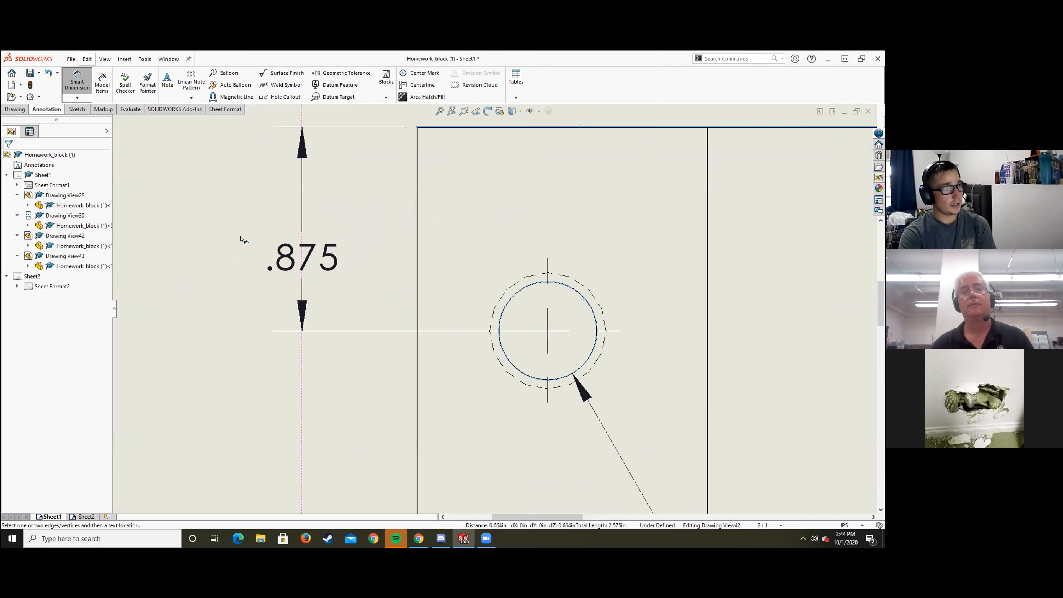
scroll(518, 316, "up", 5)
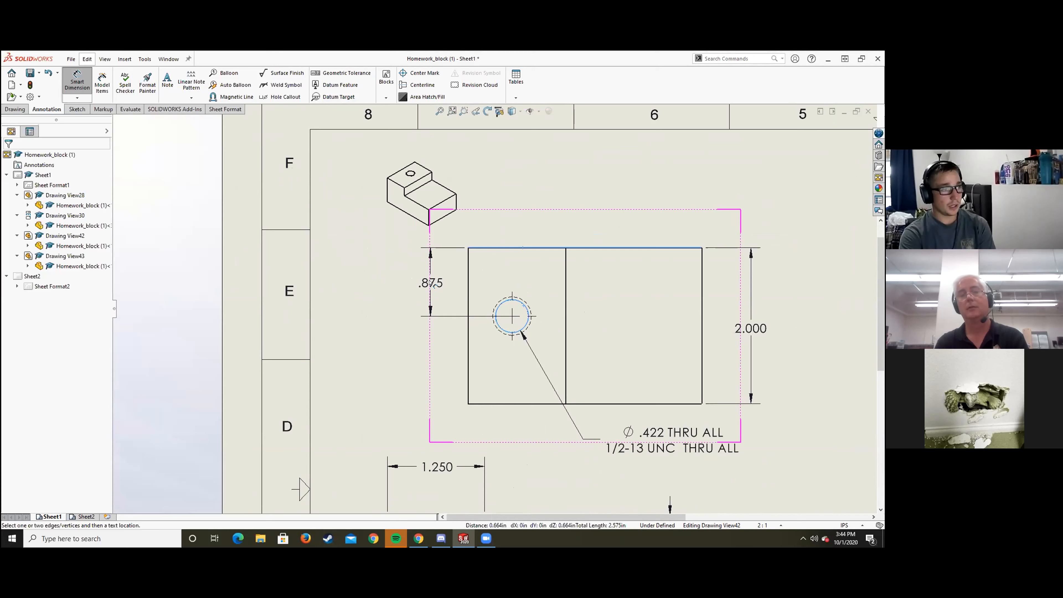
left_click(432, 284)
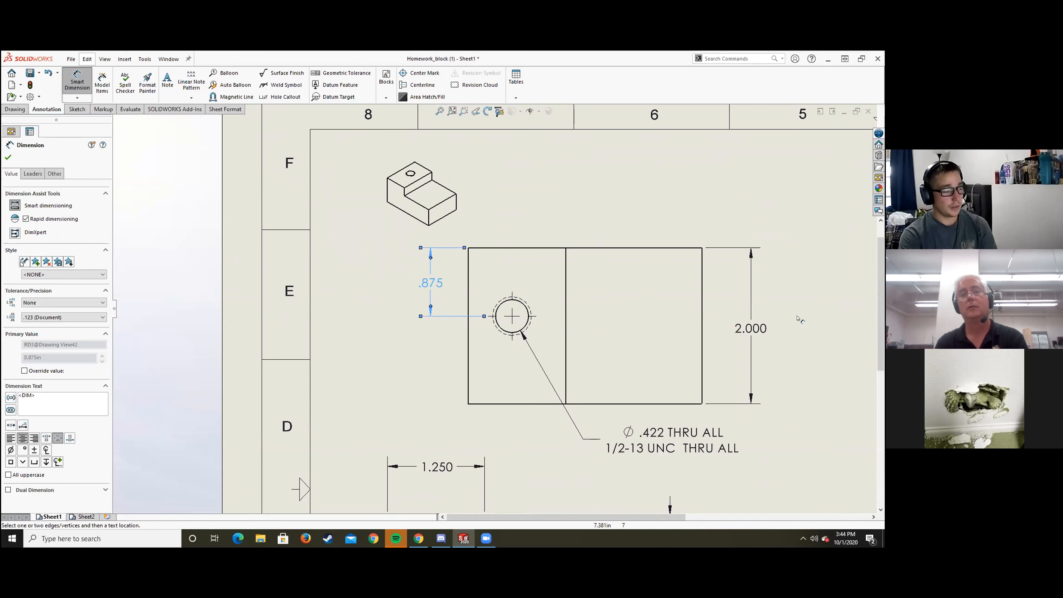
key("Escape")
scroll(784, 340, "up", 6)
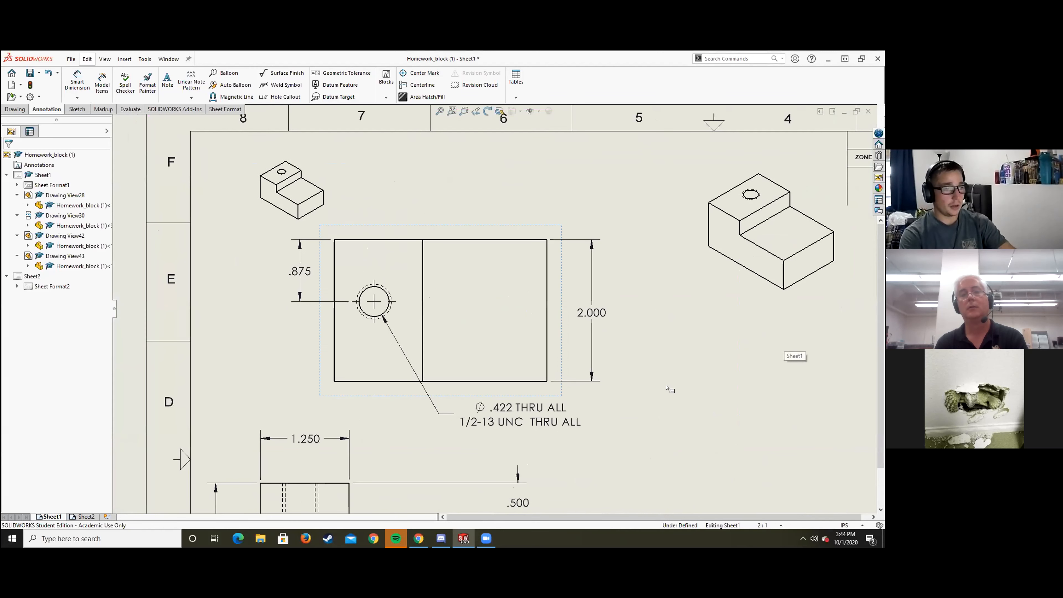
scroll(523, 376, "down", 1)
scroll(521, 377, "down", 2)
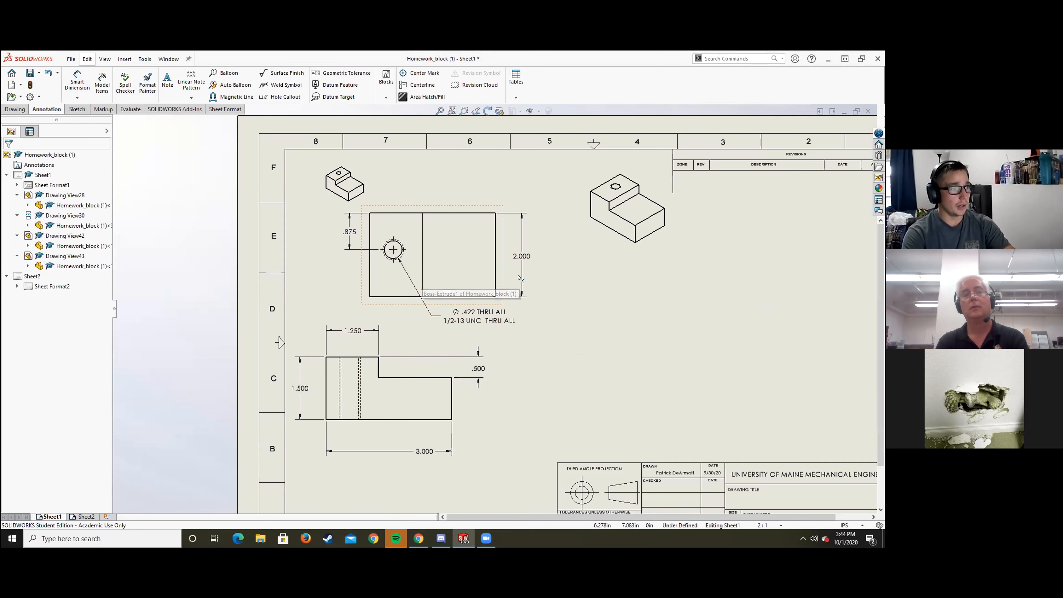
left_click_drag(390, 447, 391, 446)
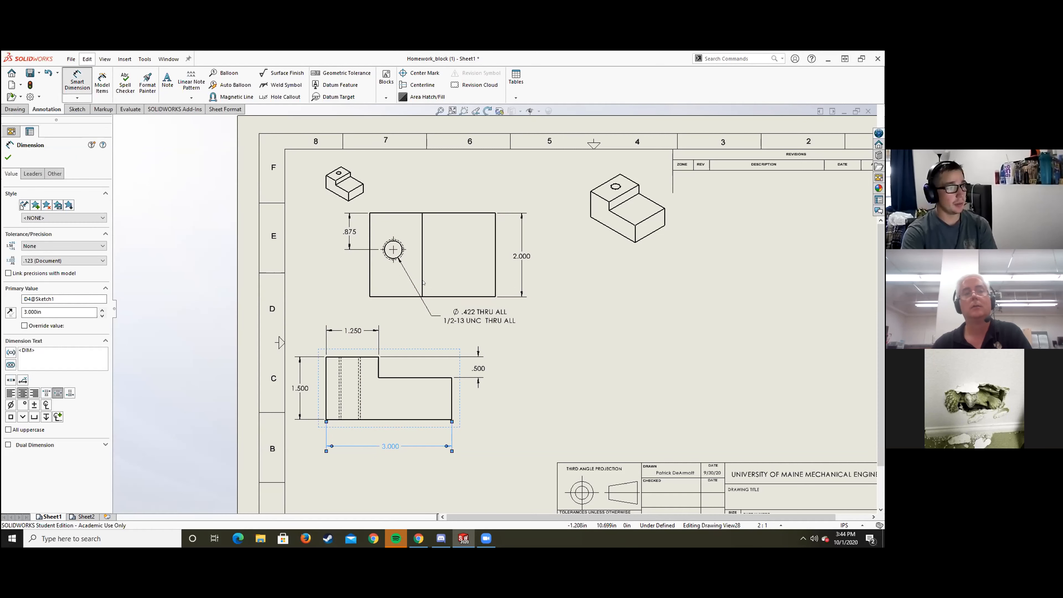
Dimension the hole center from the top view's lower edge, in line with the .875 dimension, and center its text between the arrows
left_click(393, 296)
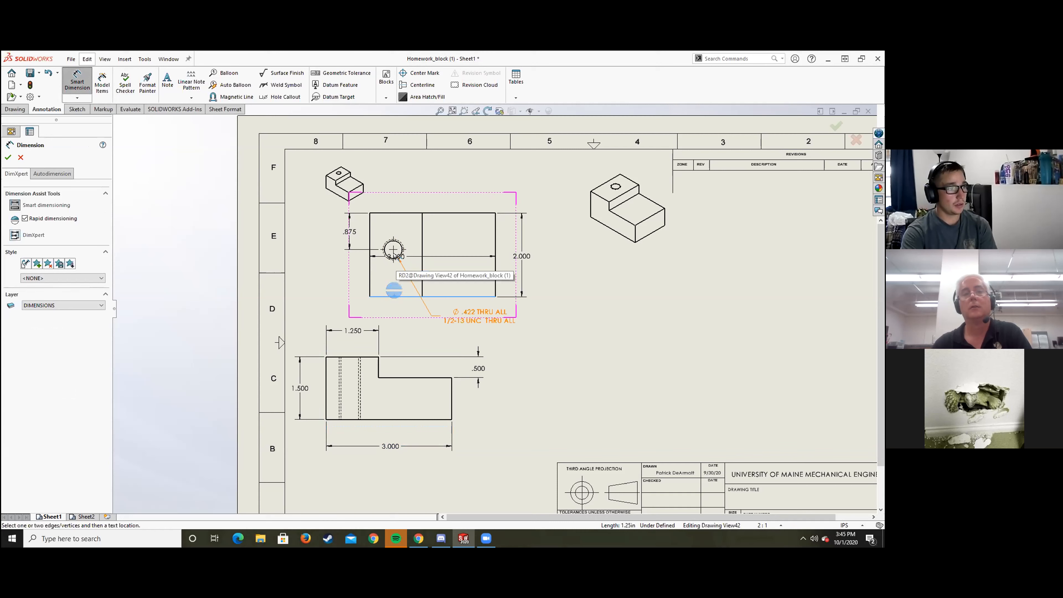
scroll(397, 256, "down", 2)
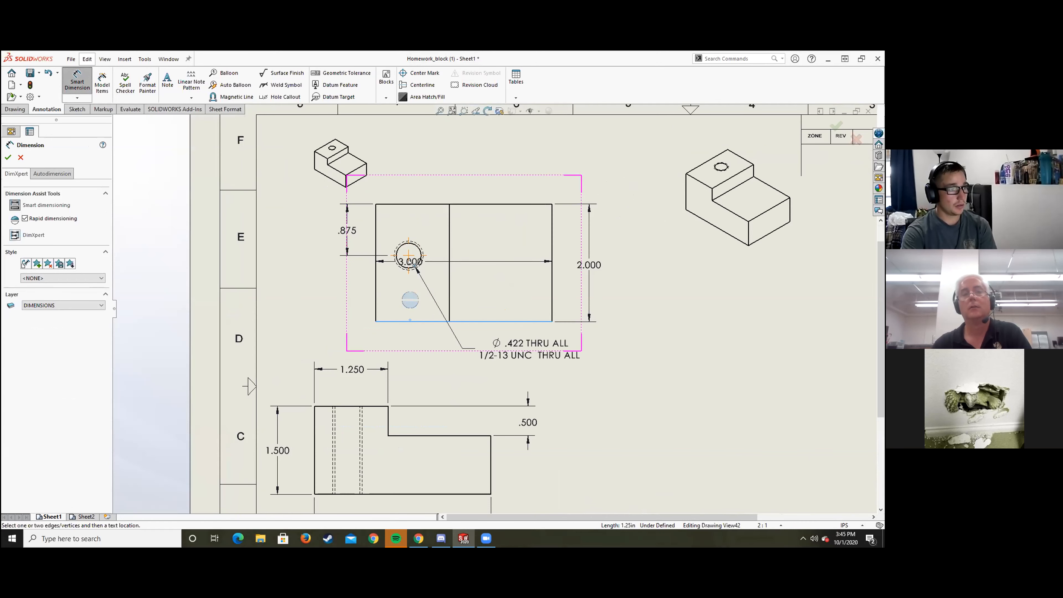
left_click(415, 267)
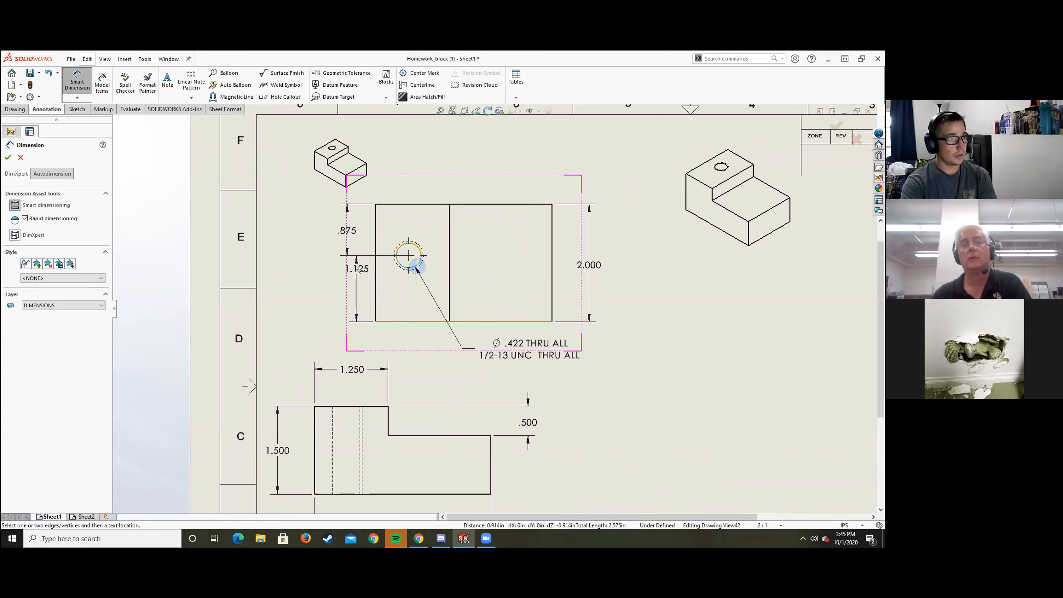
left_click(348, 268)
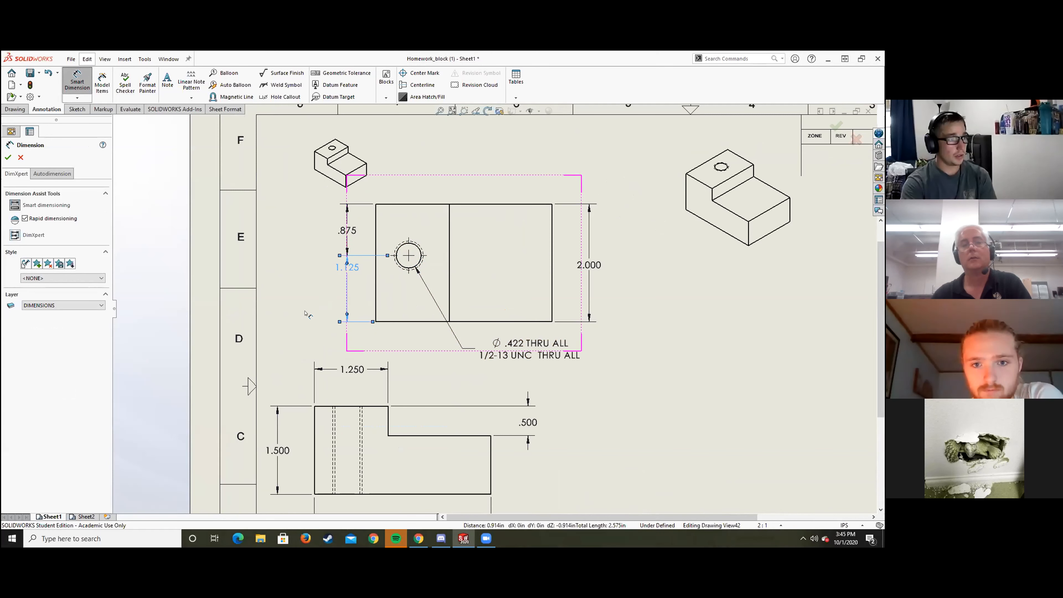
key("Escape")
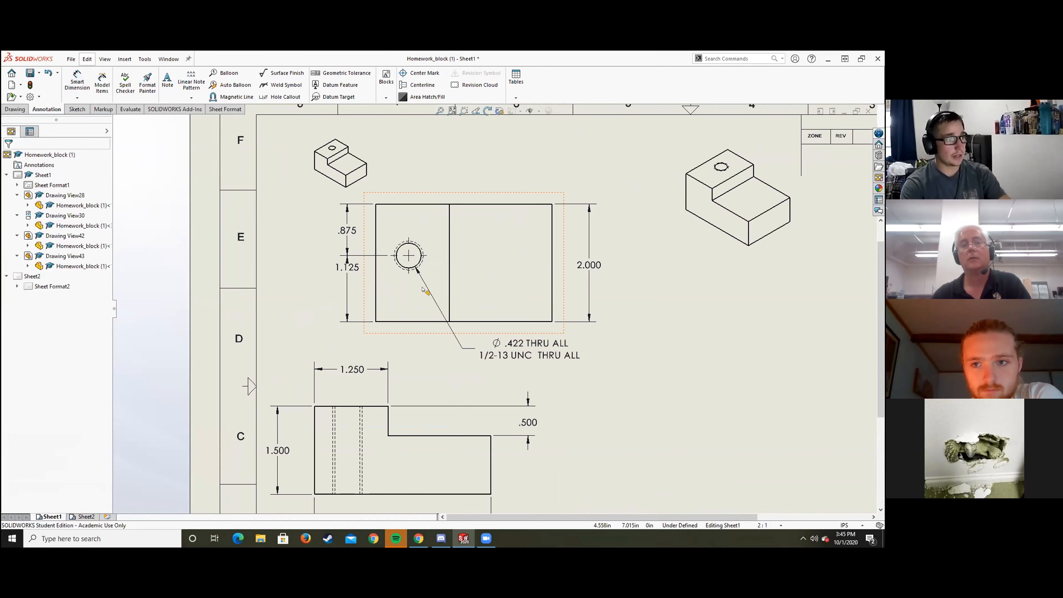
left_click_drag(350, 270, 351, 285)
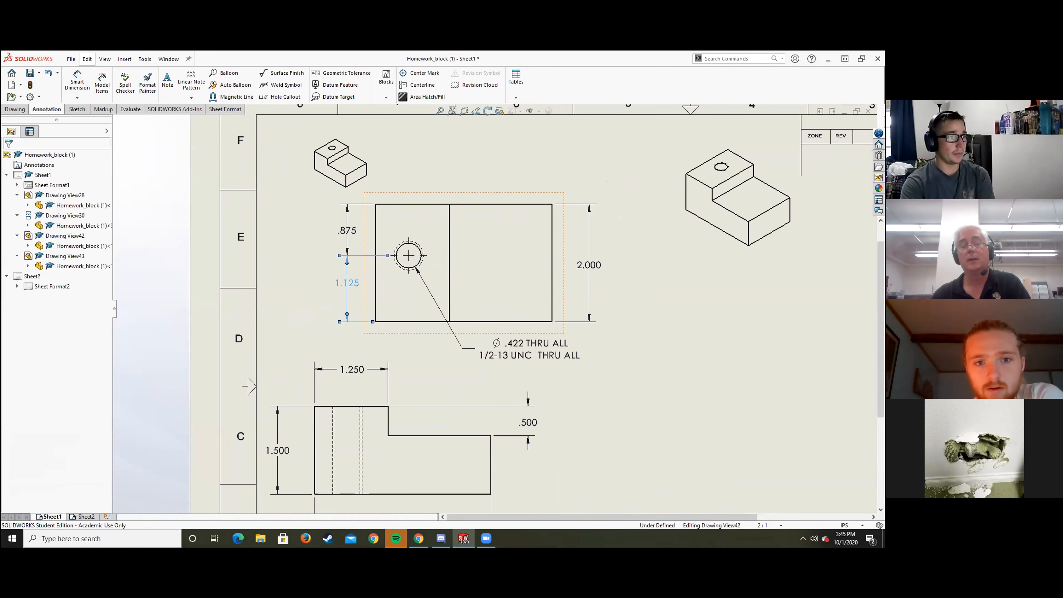
left_click(351, 284)
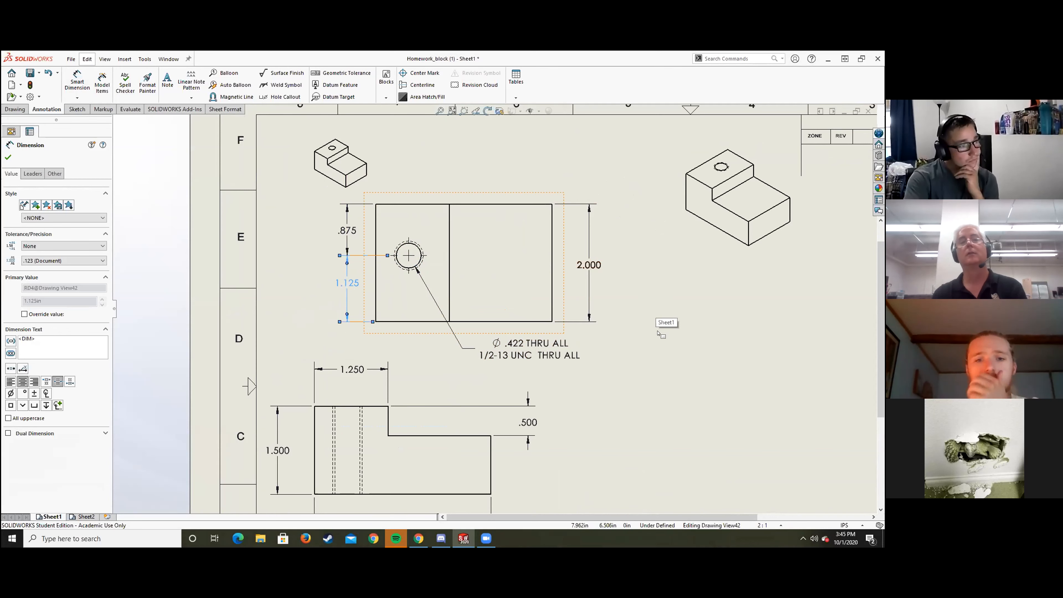
Delete the 2.000 overall depth dimension from the top view
right_click(589, 261)
left_click(653, 259)
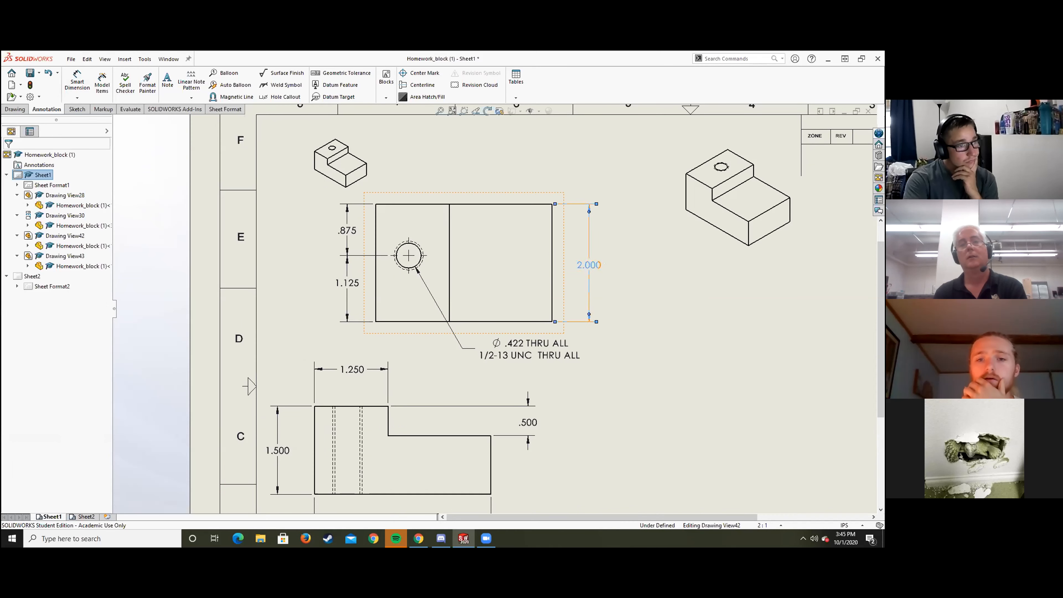
left_click(589, 265)
key("Delete")
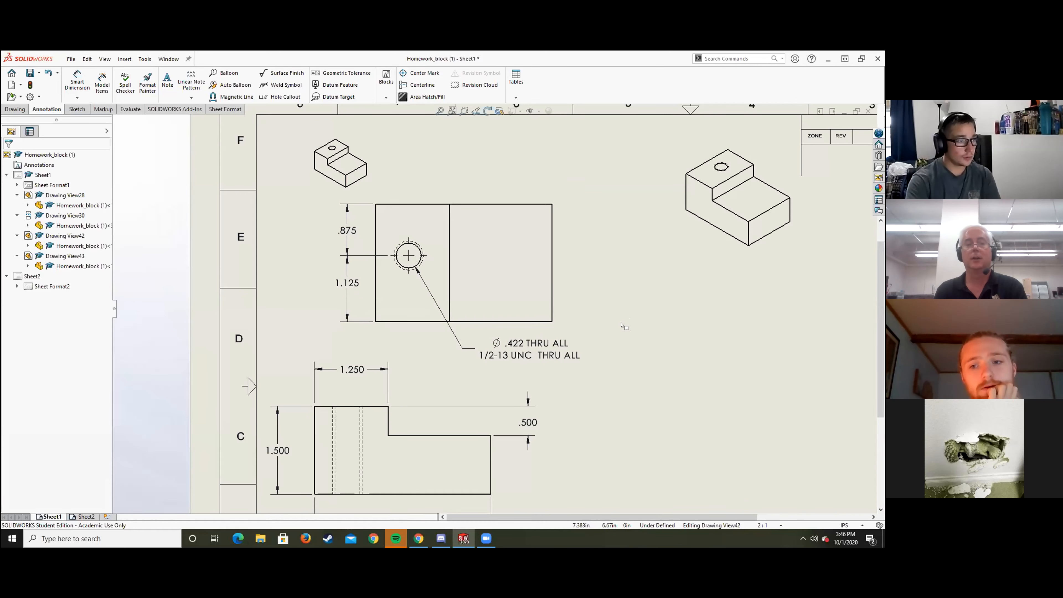
Try to line up the front view with the top view by moving it beneath the top view
scroll(622, 326, "up", 3)
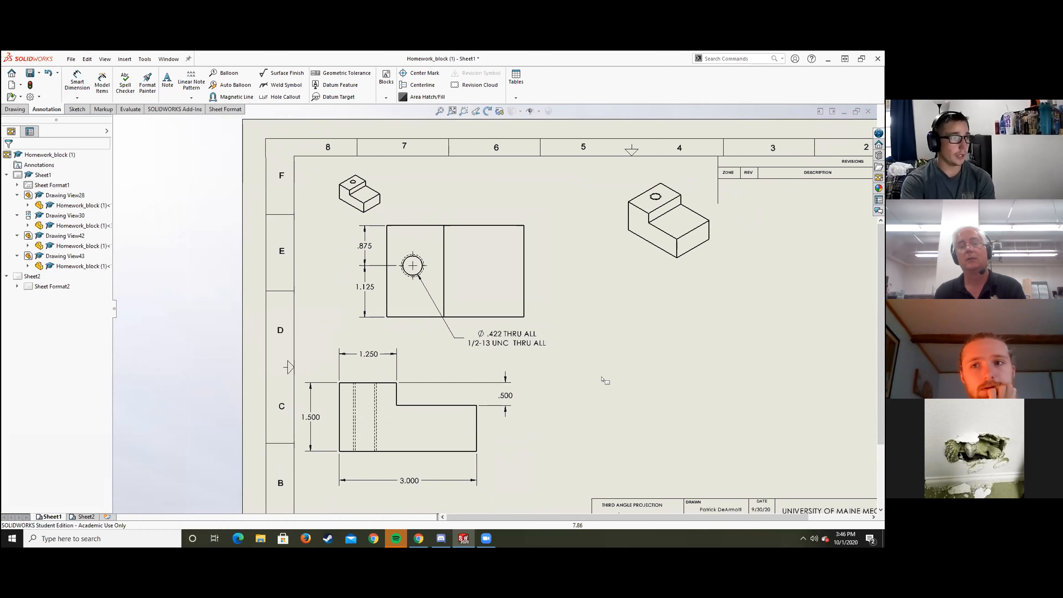
scroll(605, 393, "up", 1)
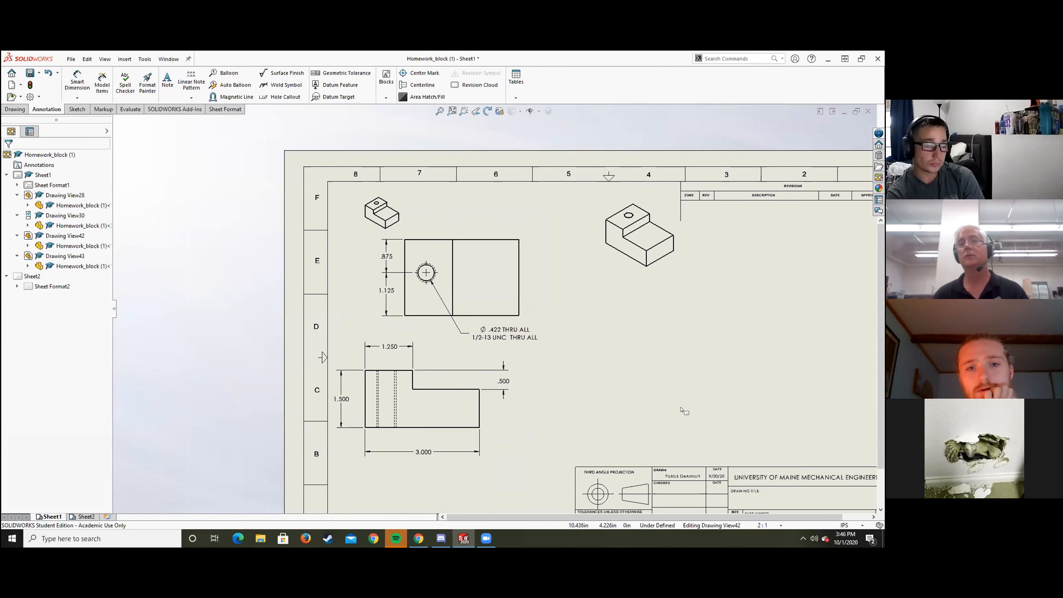
key("f")
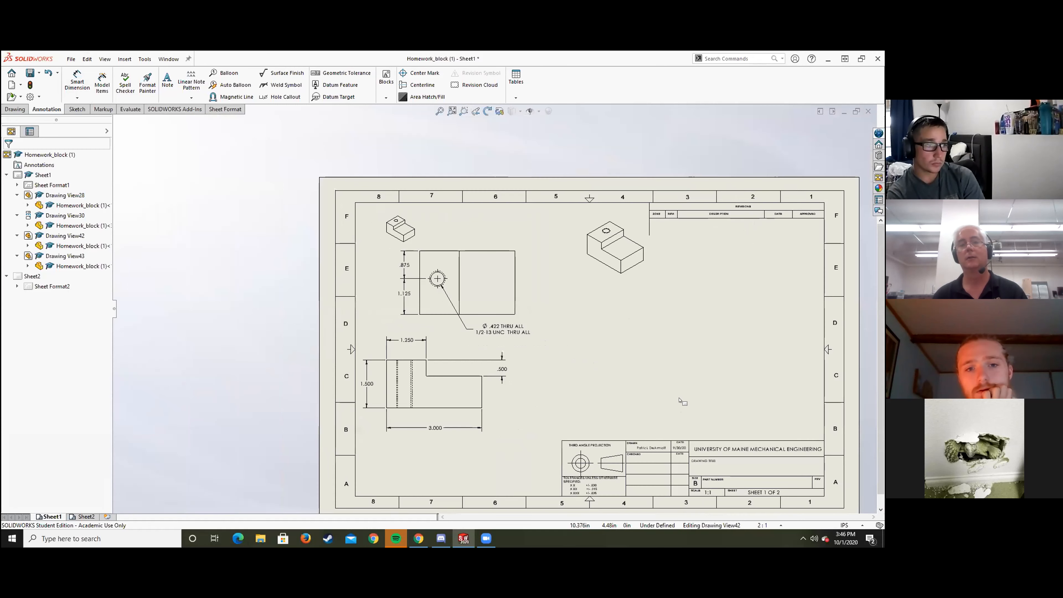
scroll(648, 378, "down", 2)
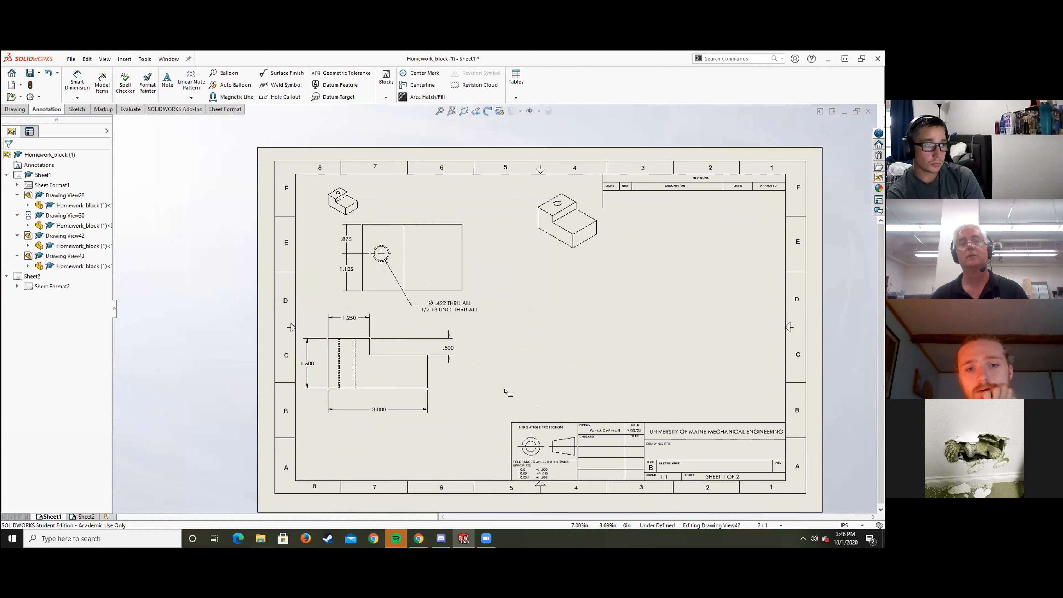
left_click(392, 371)
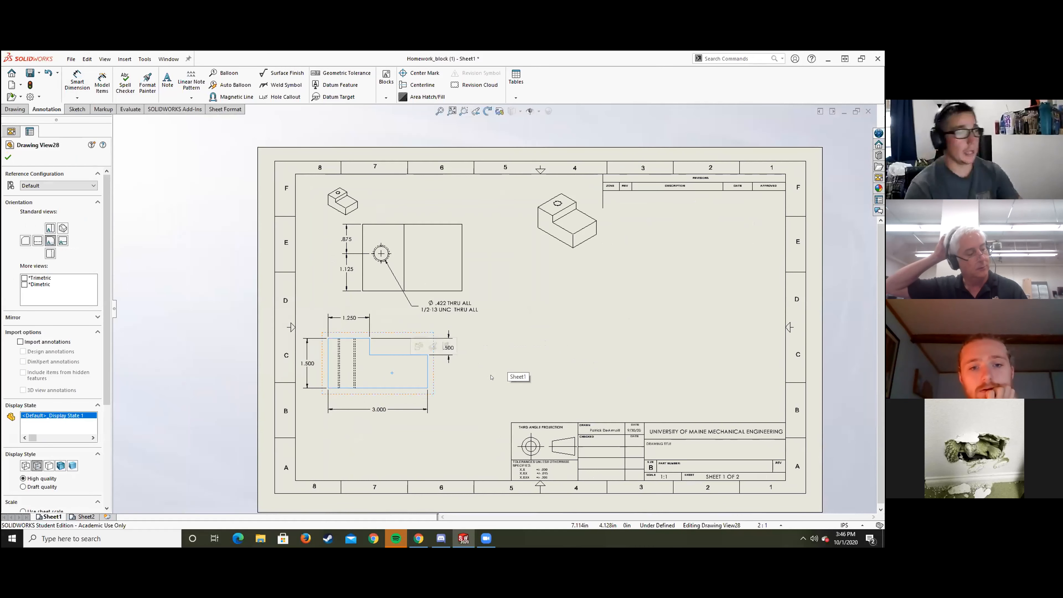
left_click(447, 431)
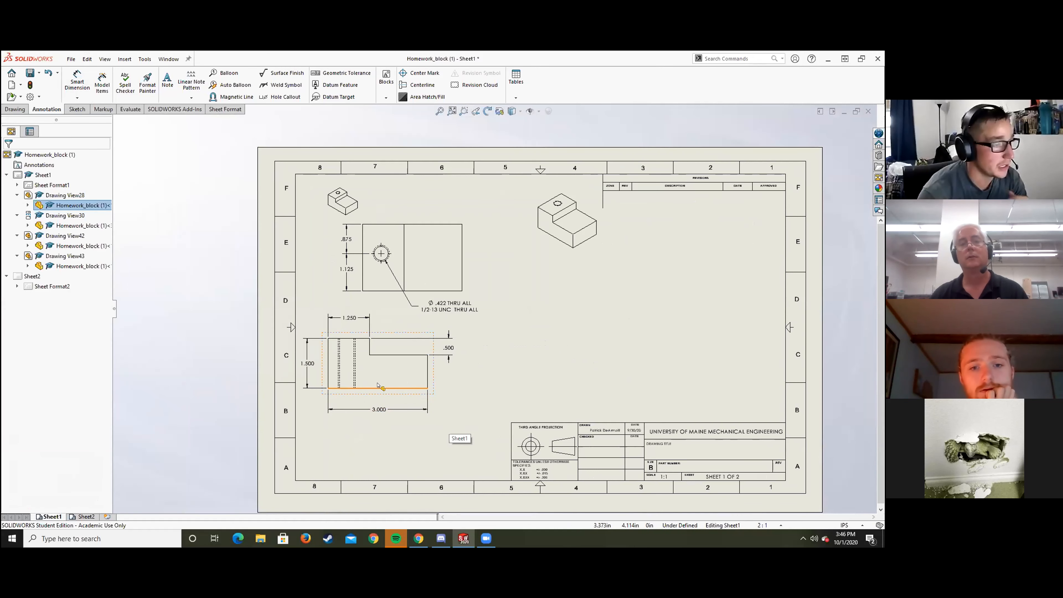
mouse_move(434, 394)
left_mouse_down()
mouse_move(492, 408)
mouse_move(452, 407)
mouse_move(466, 408)
left_mouse_up()
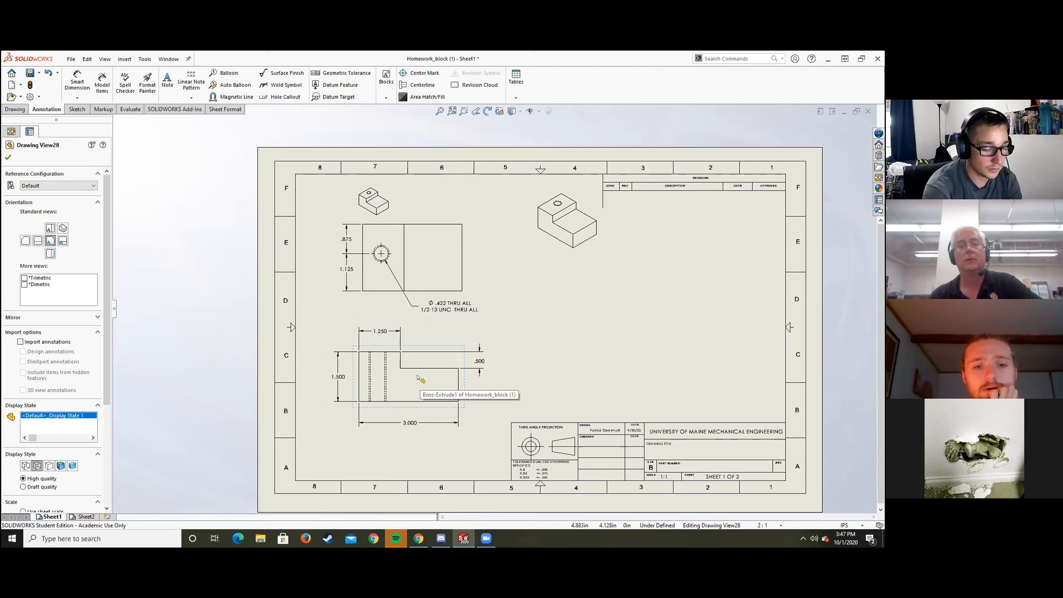
Delete the misaligned front view and the small isometric view projected from it, accepting both deletions
key("Delete")
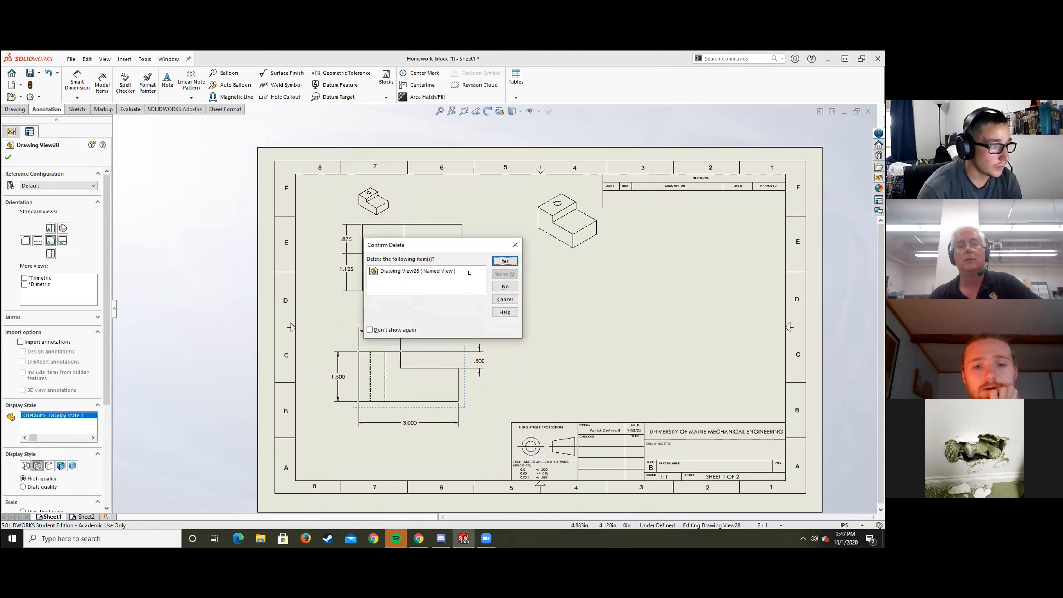
left_click(497, 261)
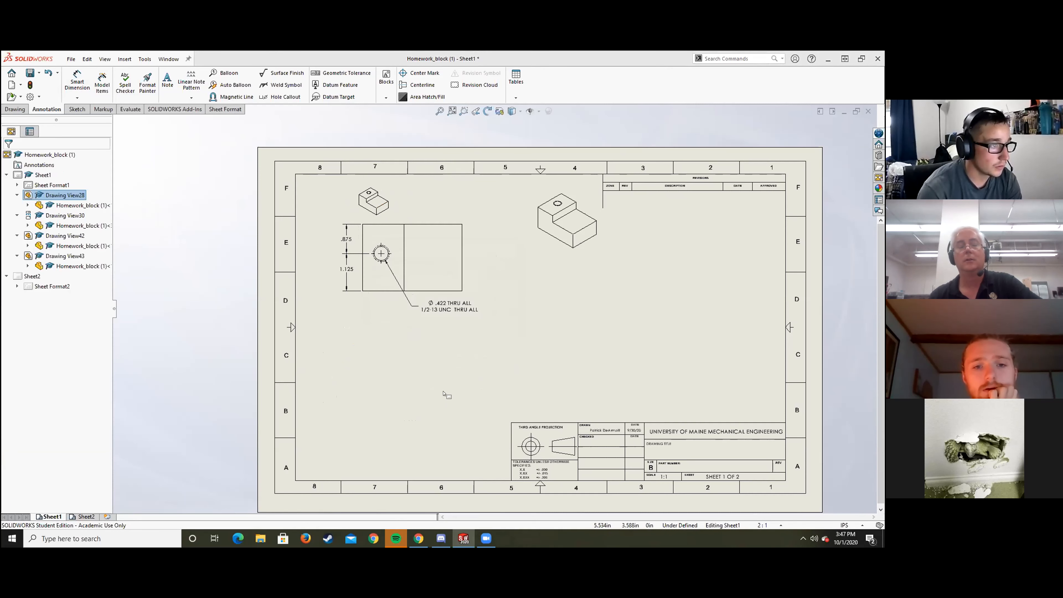
left_click(379, 203)
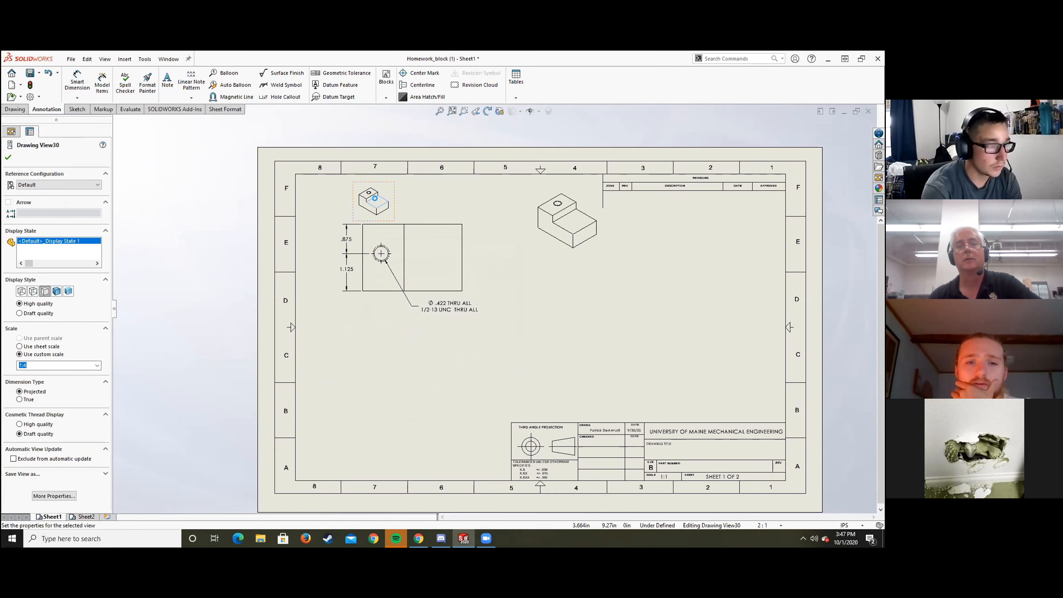
key("Delete")
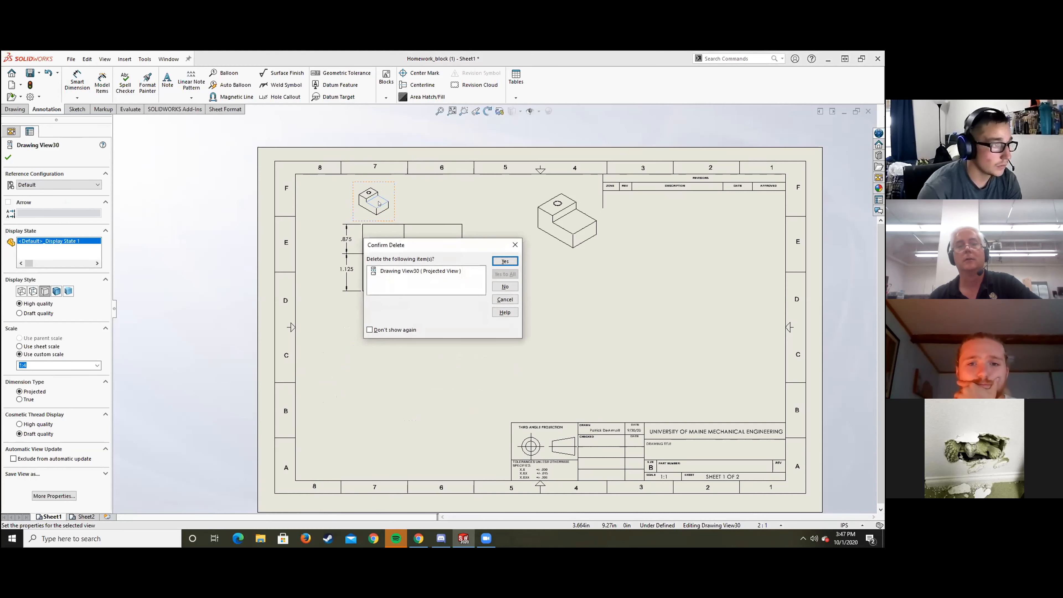
left_click(505, 261)
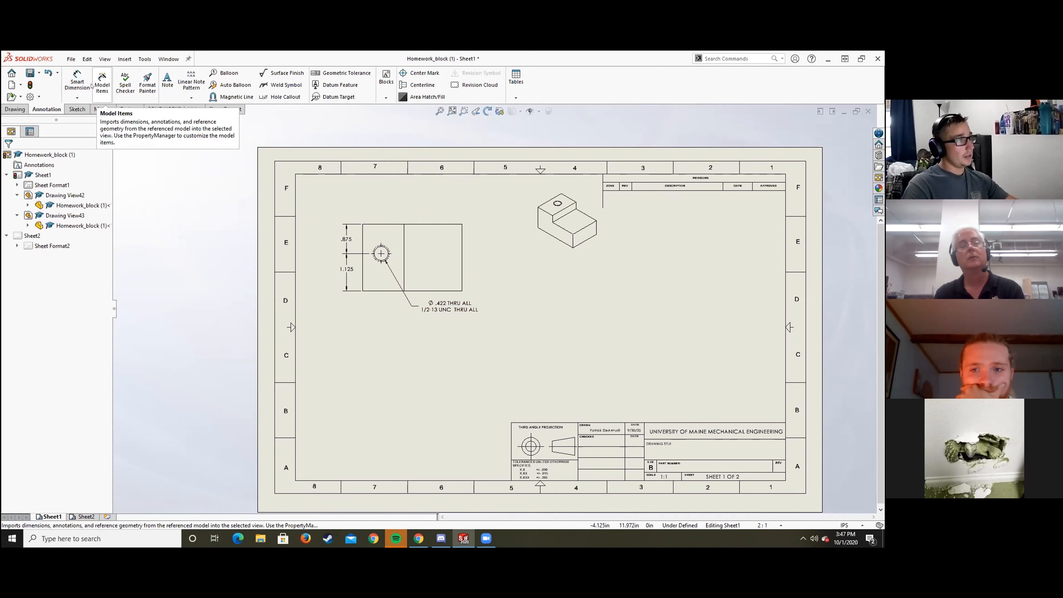
Project a front view from the top view and place it directly beneath, without adding any further projections
left_click(124, 58)
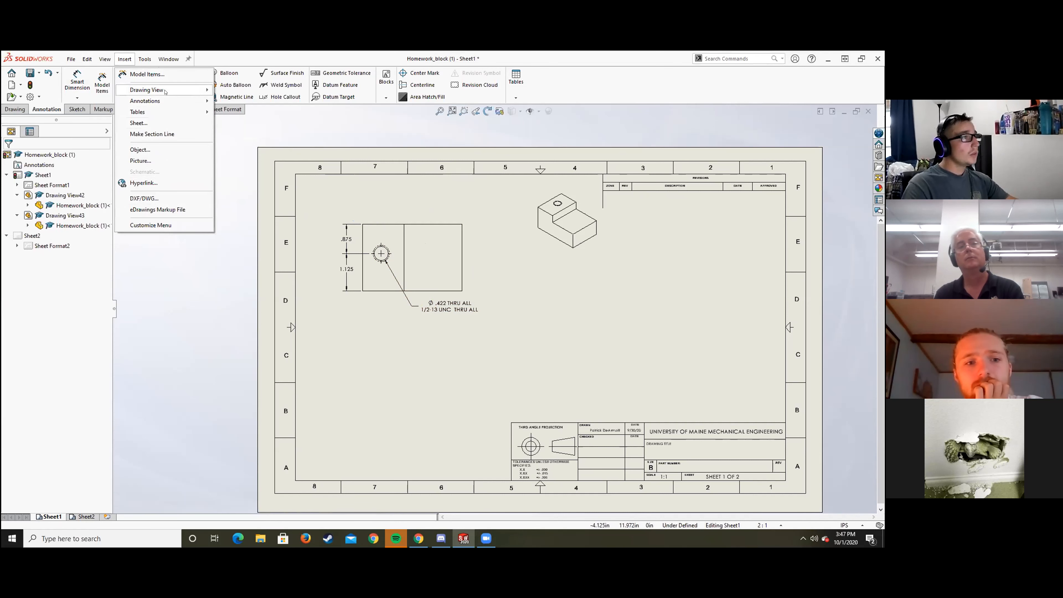
mouse_move(178, 92)
left_click(238, 101)
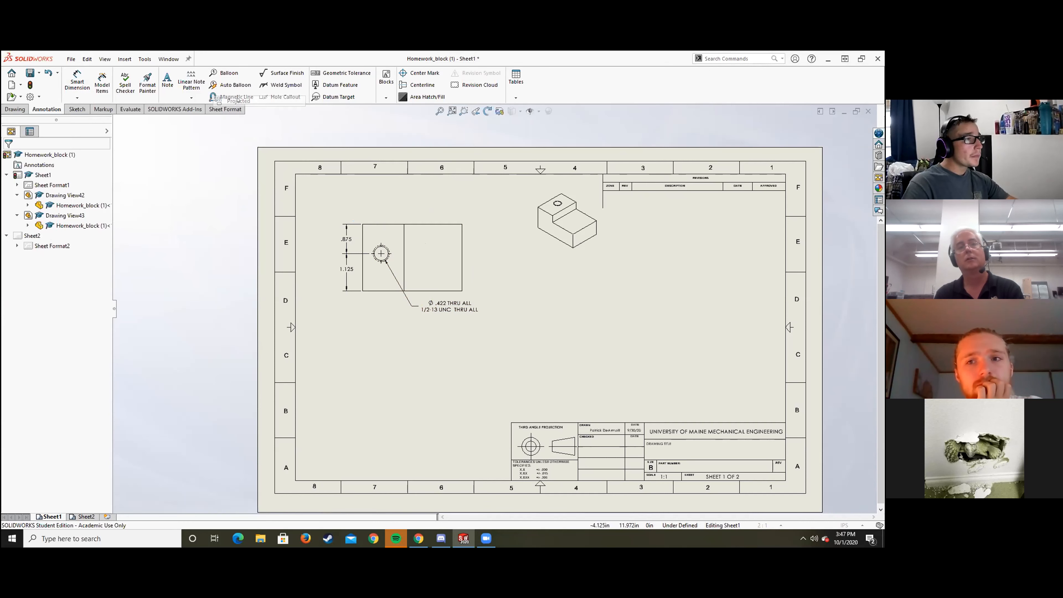
left_click(409, 268)
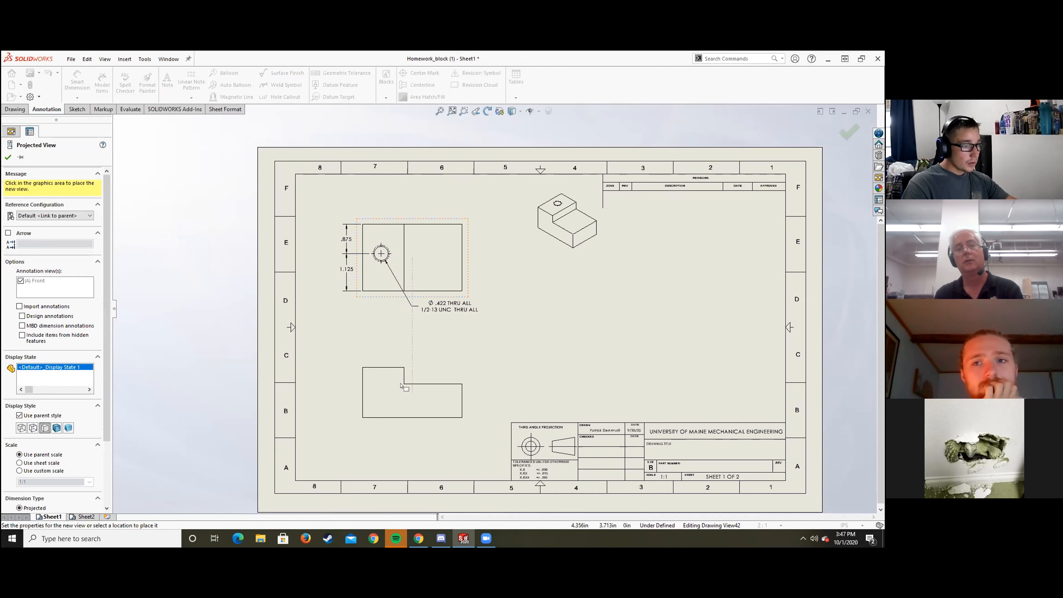
left_click(401, 379)
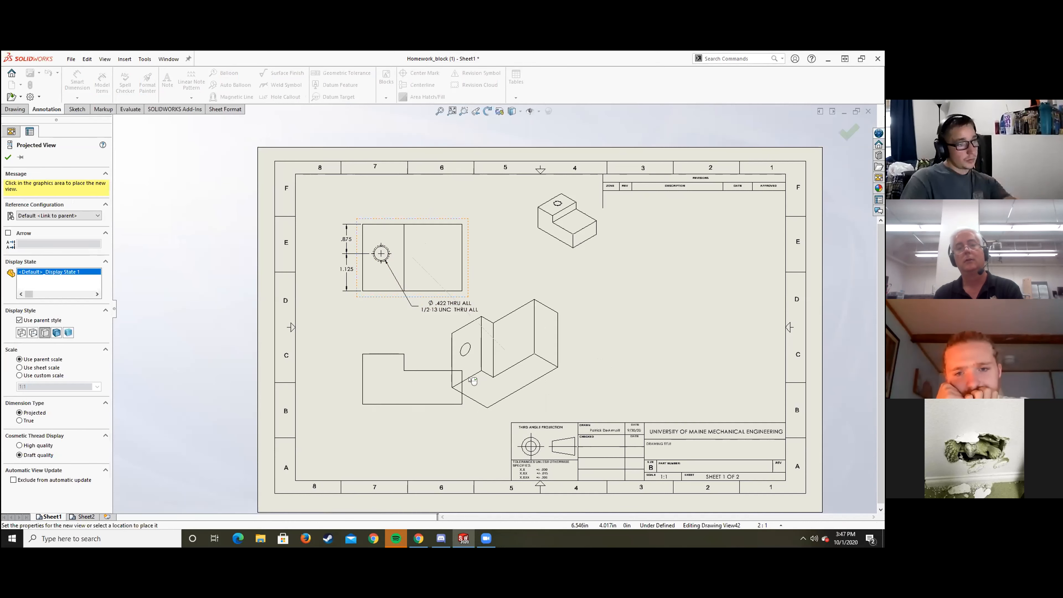
key("Escape")
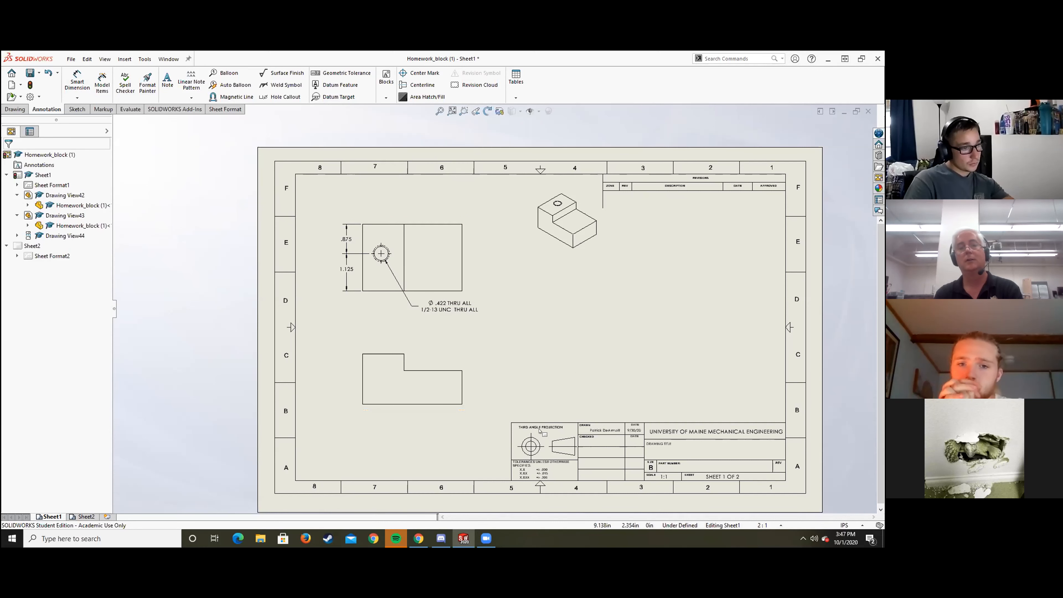
Reposition the top view slightly right and down on the sheet, and move the projected front view a little lower beneath it
left_click(422, 406)
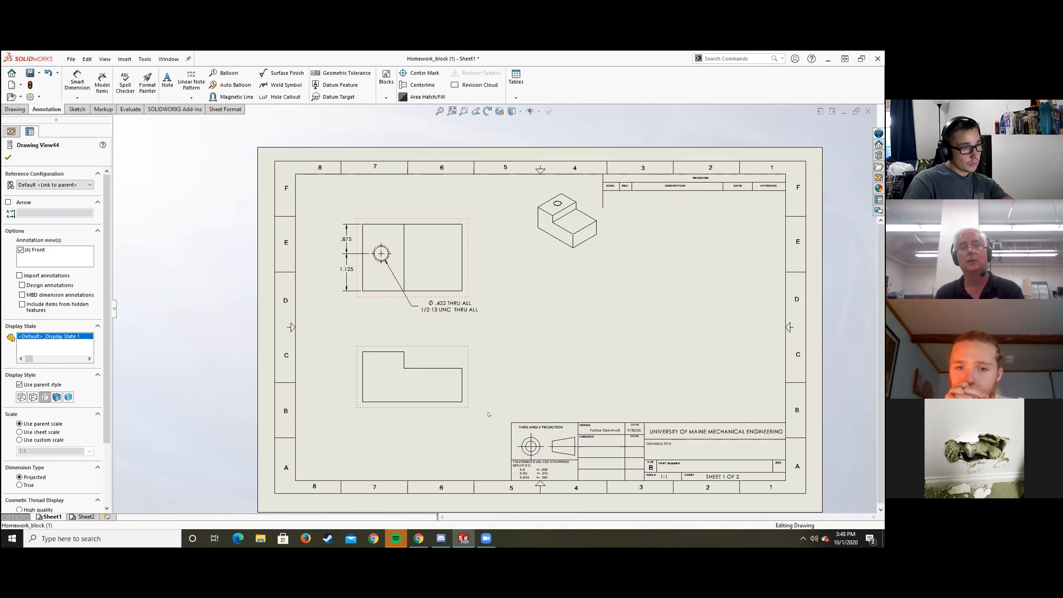
left_click(455, 413)
left_click(458, 407)
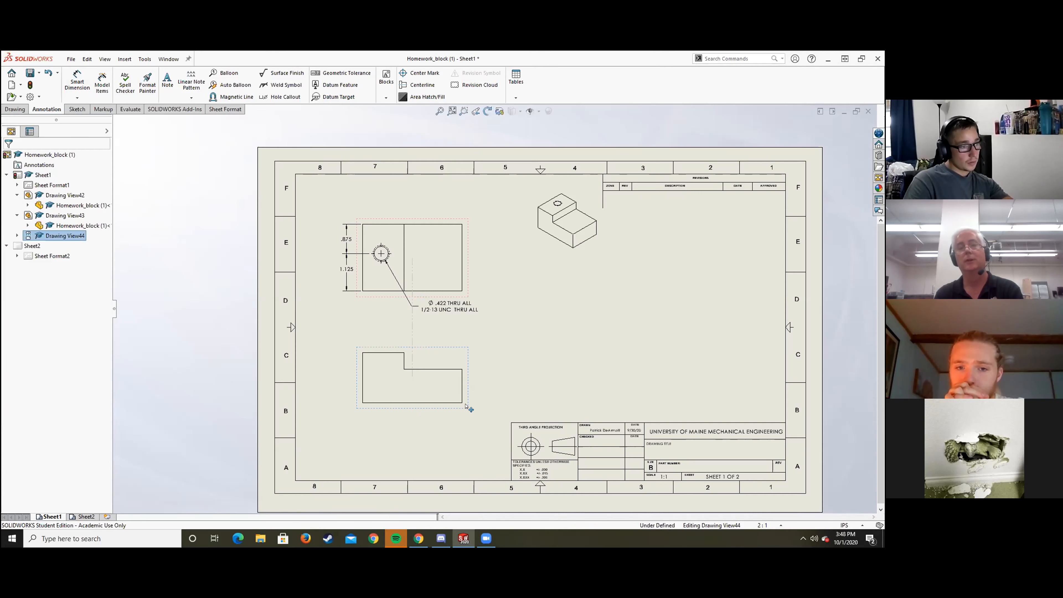
left_click(534, 299)
mouse_move(473, 266)
left_mouse_down()
mouse_move(501, 270)
mouse_move(462, 270)
mouse_move(474, 258)
mouse_move(478, 281)
left_mouse_up()
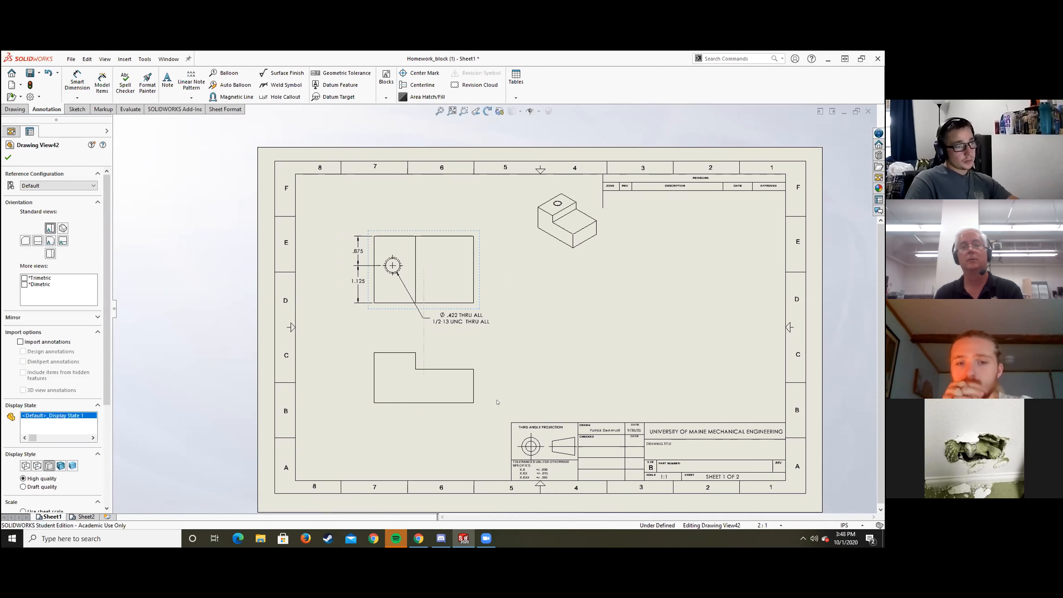
left_click_drag(435, 410, 435, 414)
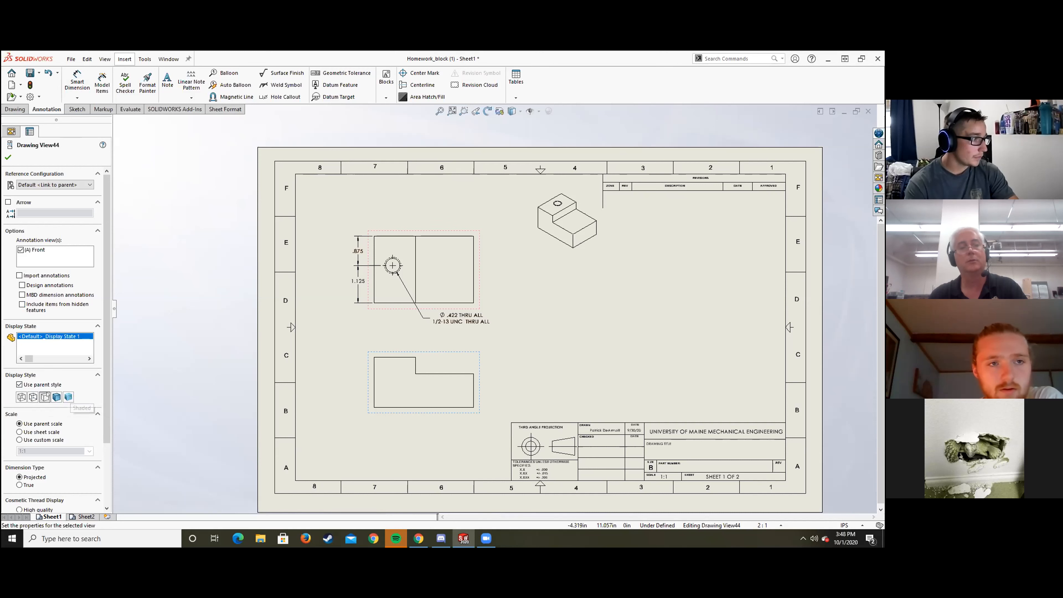
Set the front view's display style to Wireframe and add a centerline between the tapped hole's two edges
left_click(21, 396)
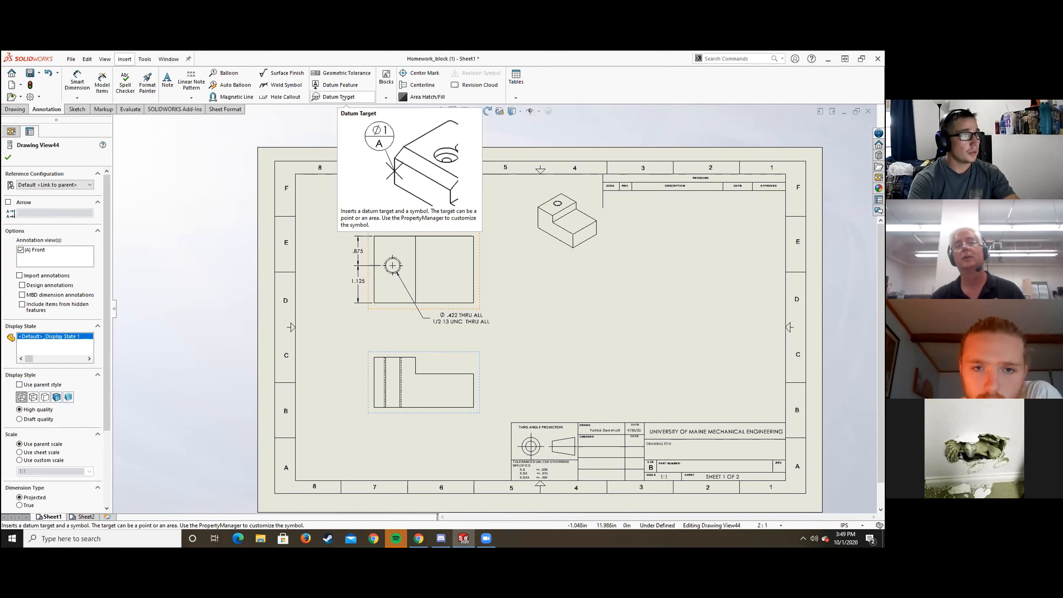
left_click(435, 85)
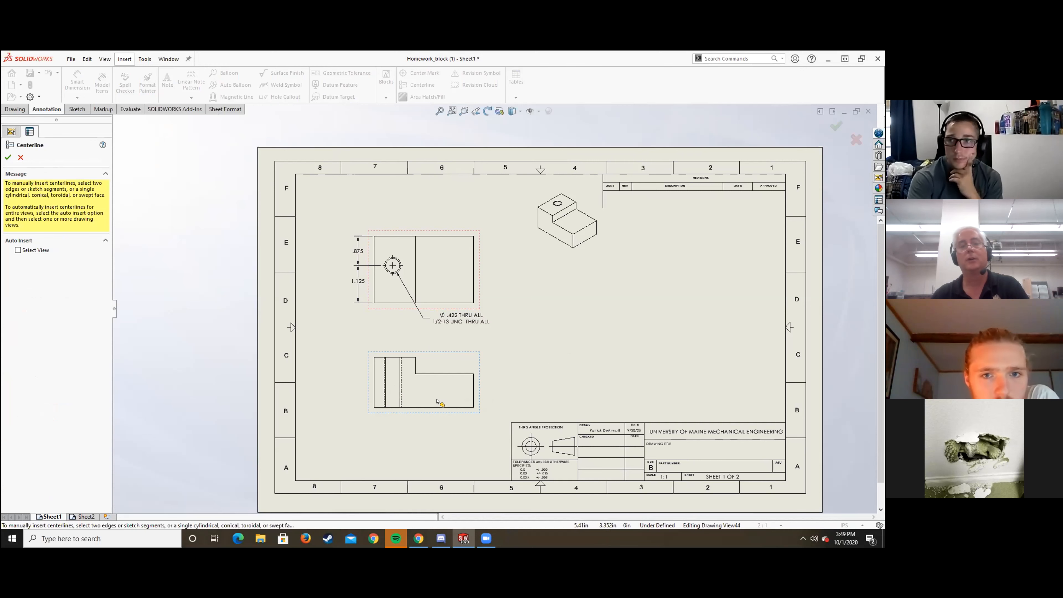
left_click(400, 385)
left_click(384, 385)
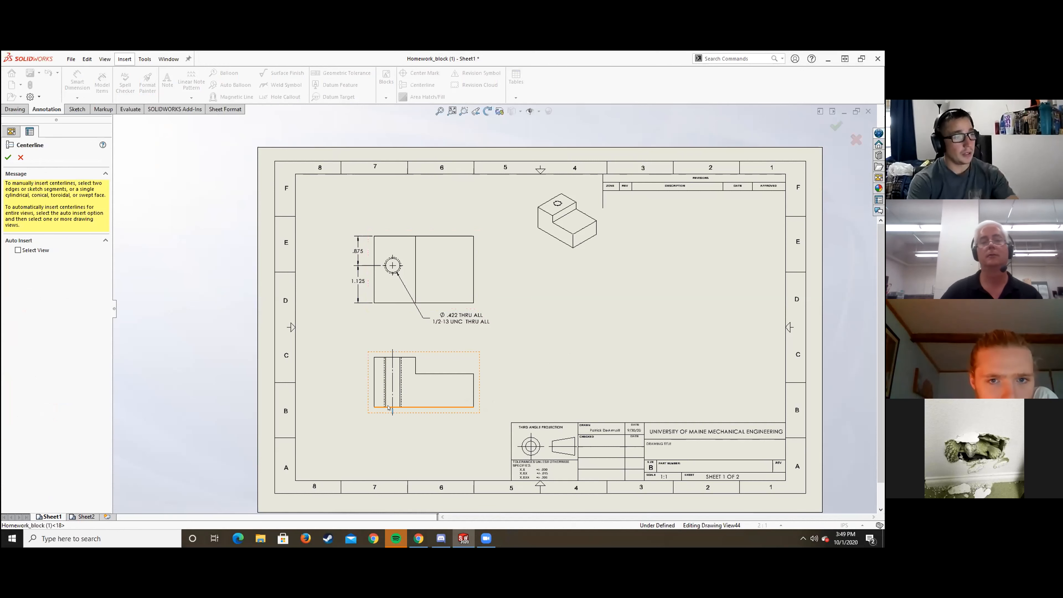
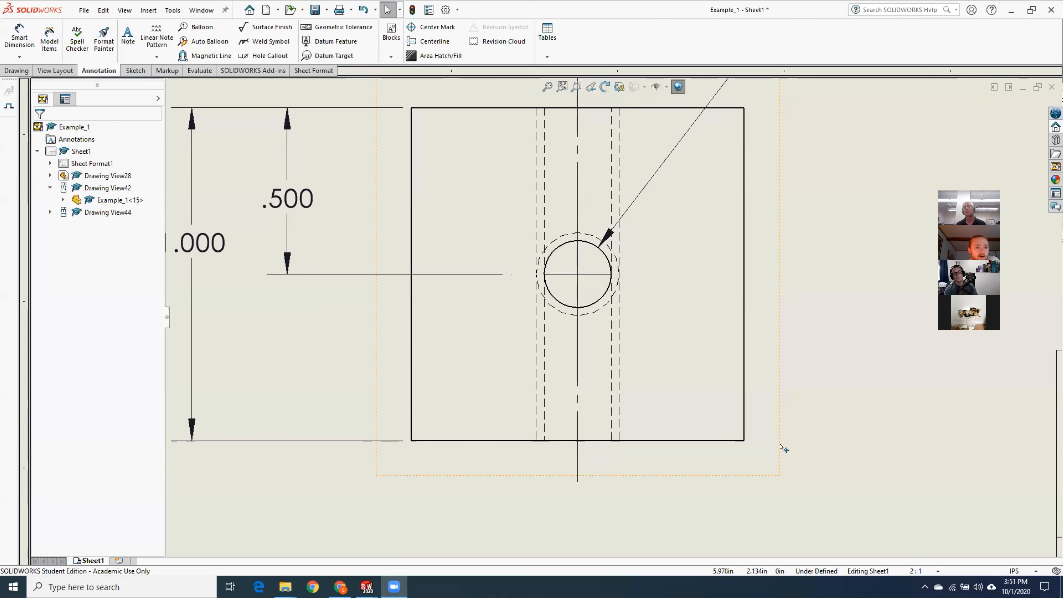
Close the Example_1 drawing without saving its changes, and start closing the Example_2 drawing
left_click(1050, 89)
left_click(563, 305)
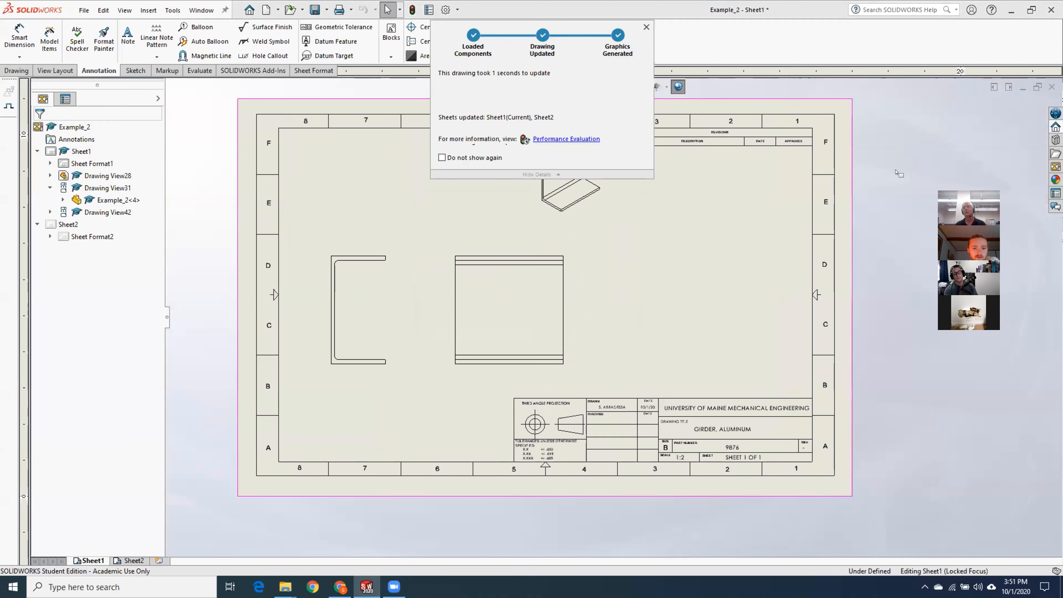
left_click(1051, 88)
Switch to File Explorer and open the SW_Templates folder in Documents
mouse_move(284, 588)
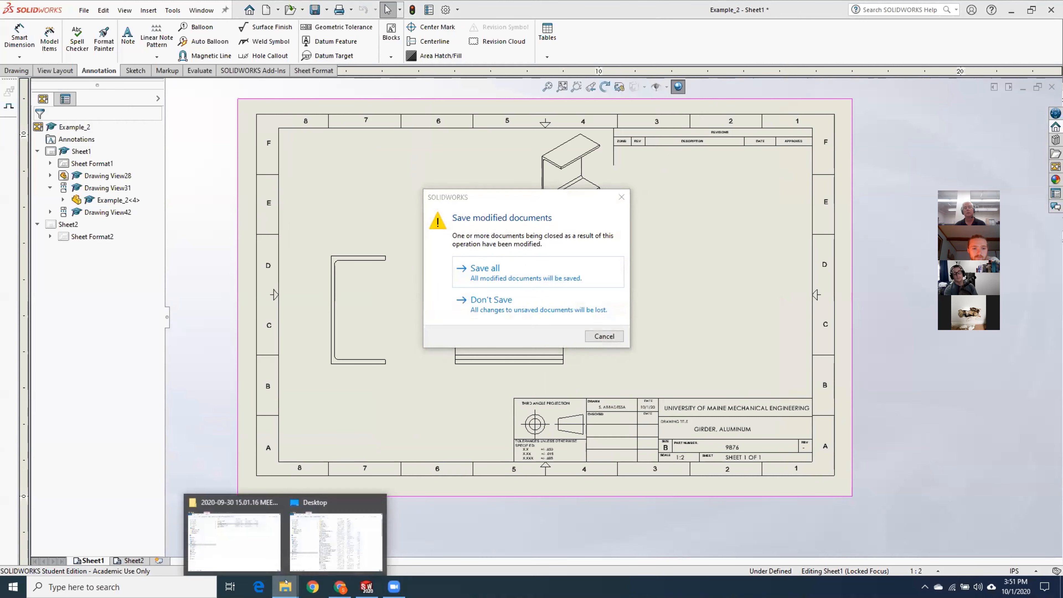
left_click(234, 534)
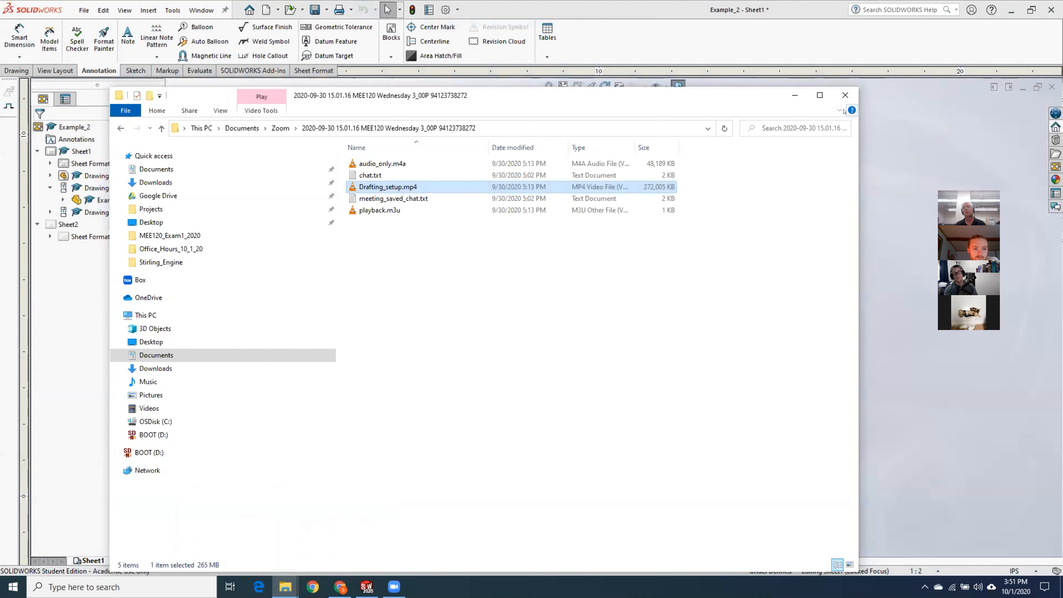
left_click(154, 357)
scroll(845, 349, "down", 1)
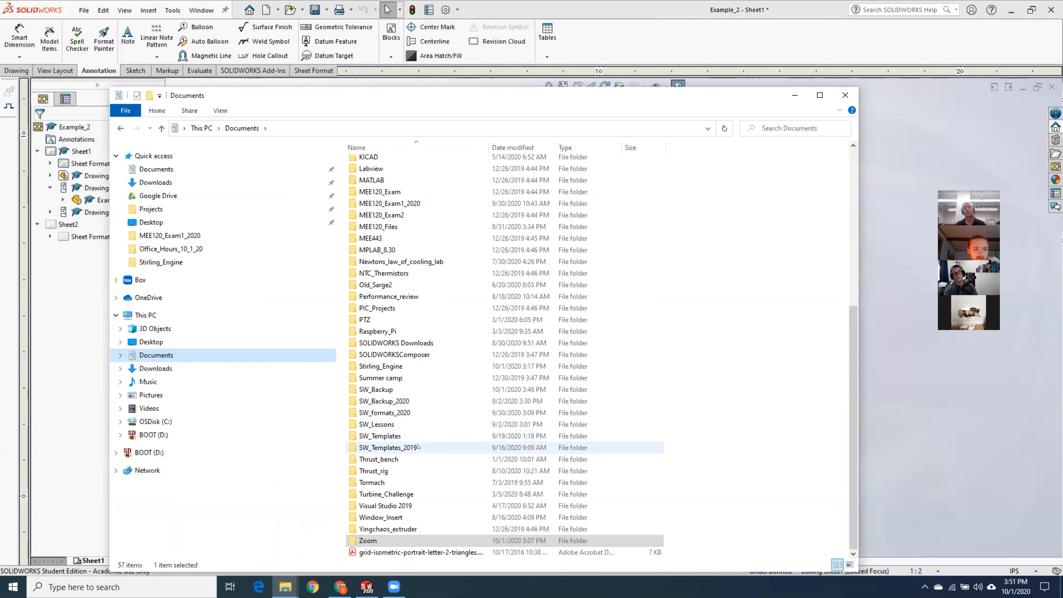
double_click(516, 438)
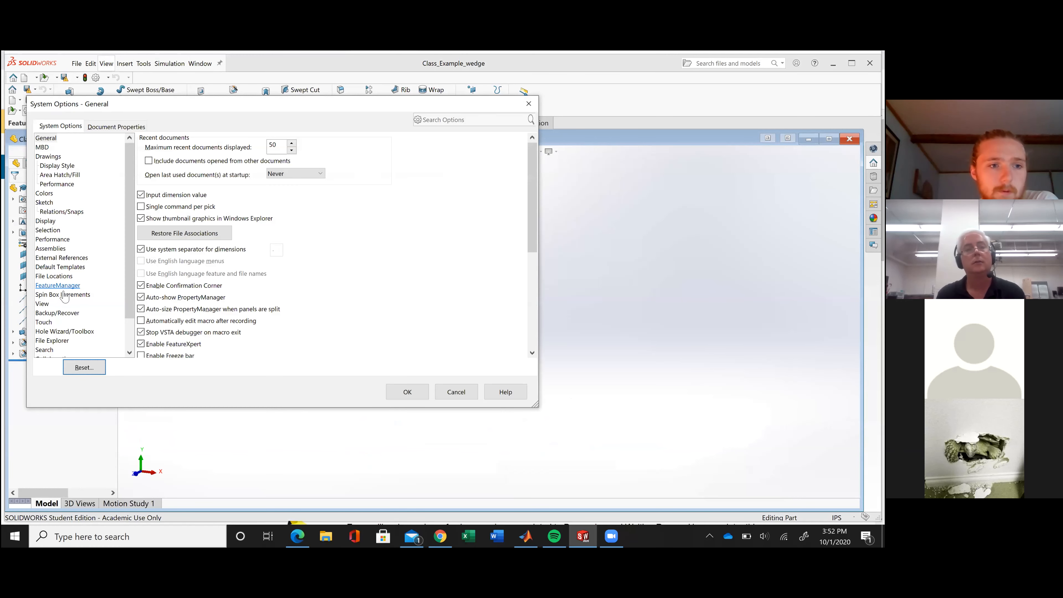
Show the Sheet Formats folders under File Locations in the system options
left_click(59, 276)
left_click(172, 151)
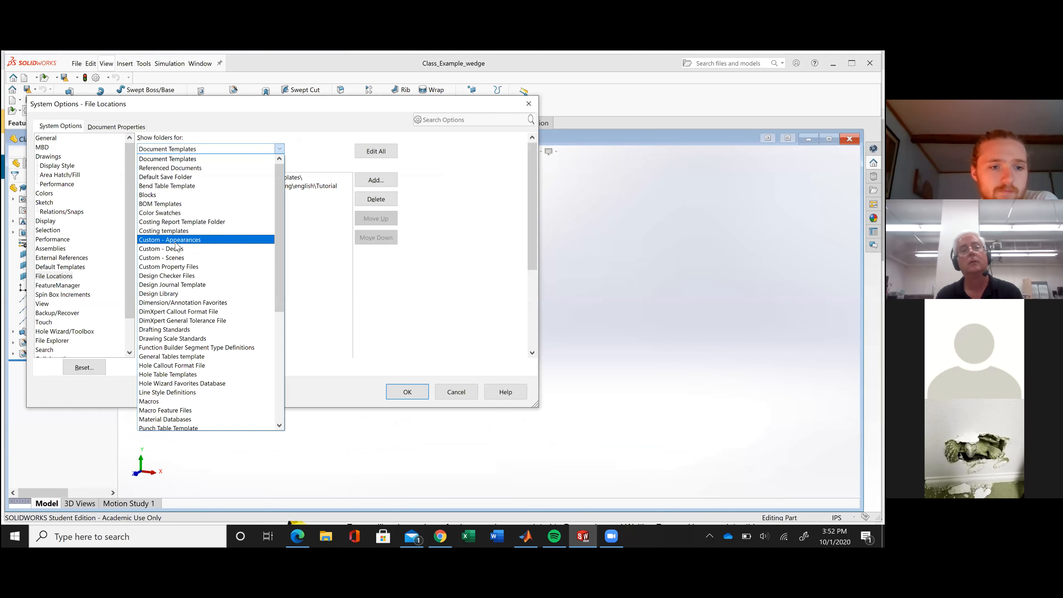
scroll(178, 331, "down", 4)
left_click(183, 347)
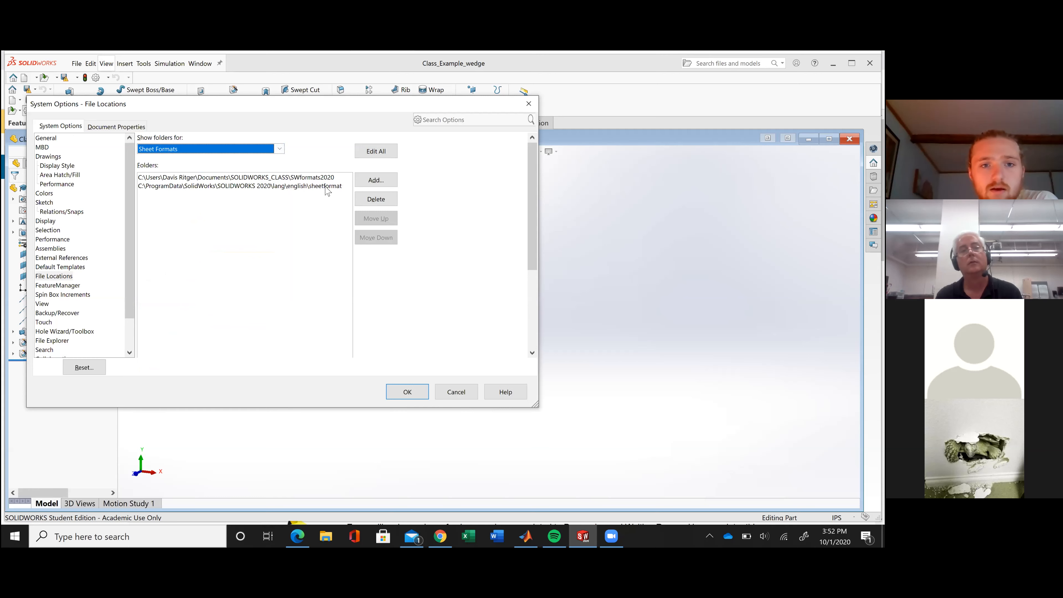
Re-add the SWformats2020 folder from the SOLIDWORKS_CLASS folder in Documents to the Sheet Formats locations, and accept the options
left_click(326, 179)
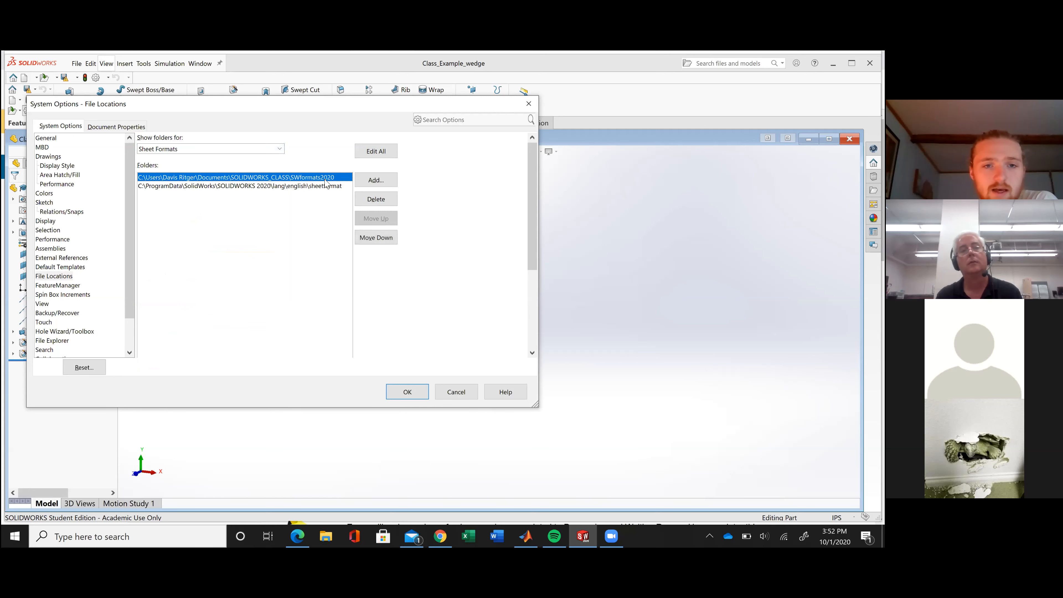
left_click(374, 203)
left_click(365, 184)
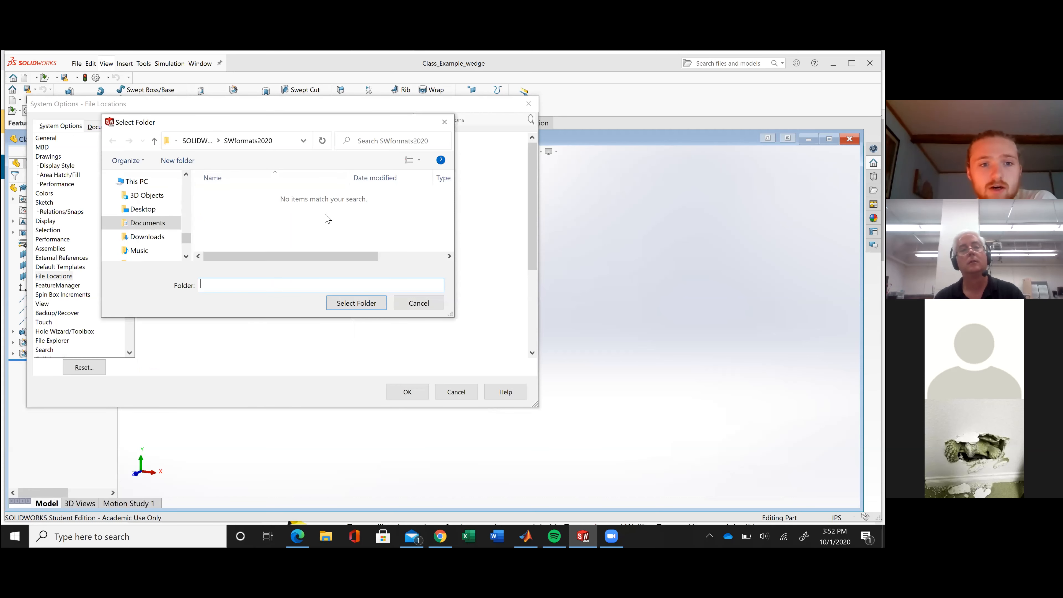
left_click(167, 223)
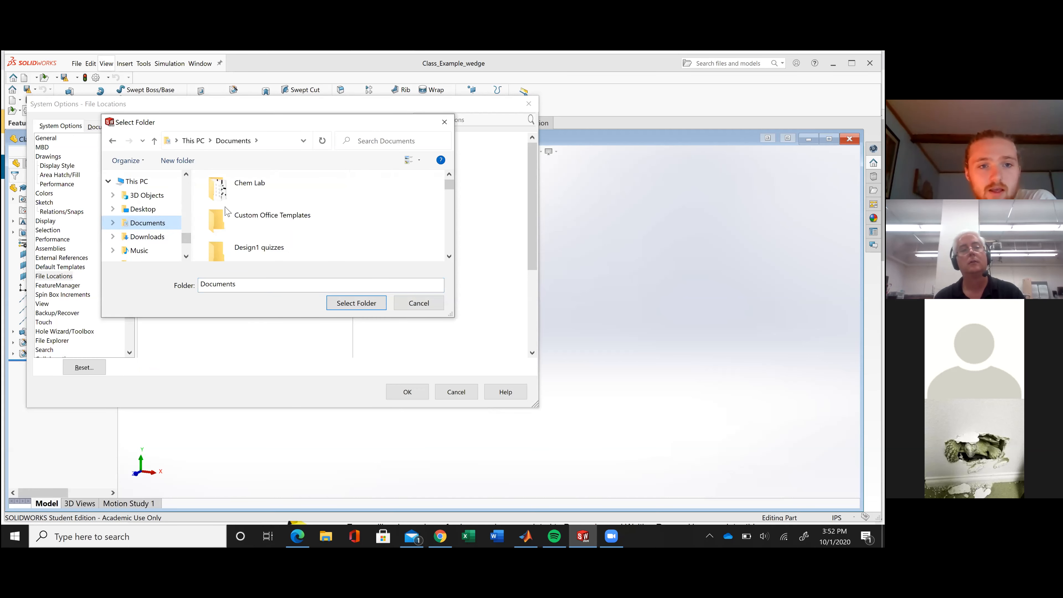
scroll(242, 222, "down", 5)
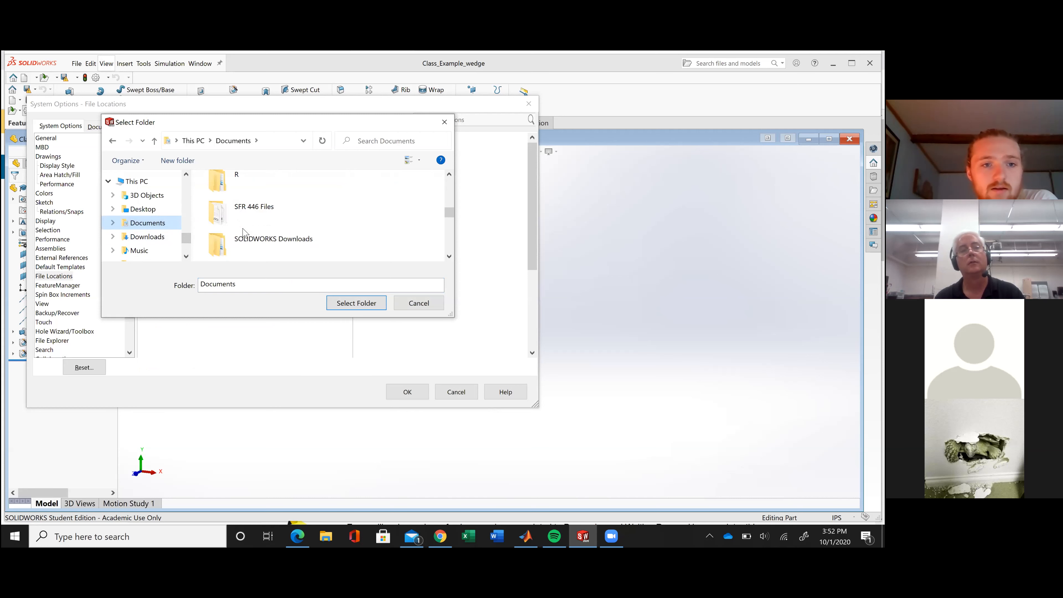
double_click(247, 210)
double_click(250, 196)
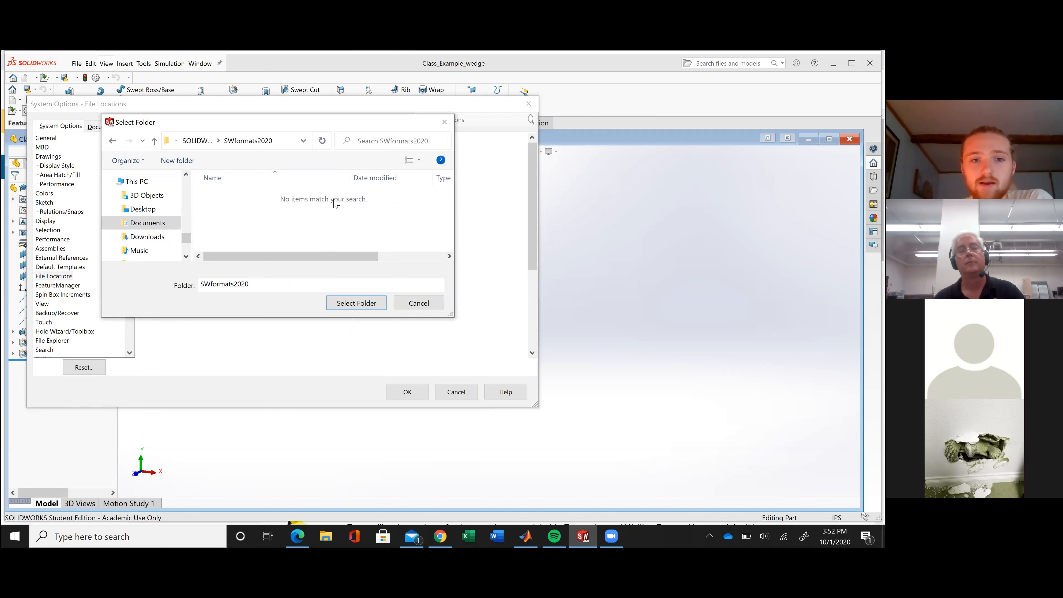
left_click(376, 307)
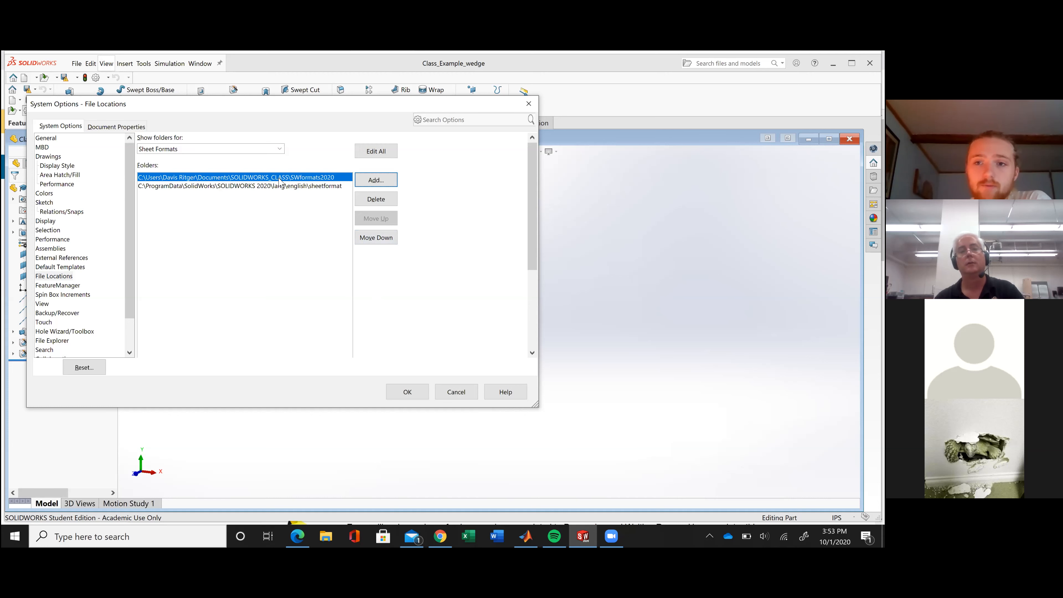
left_click(415, 392)
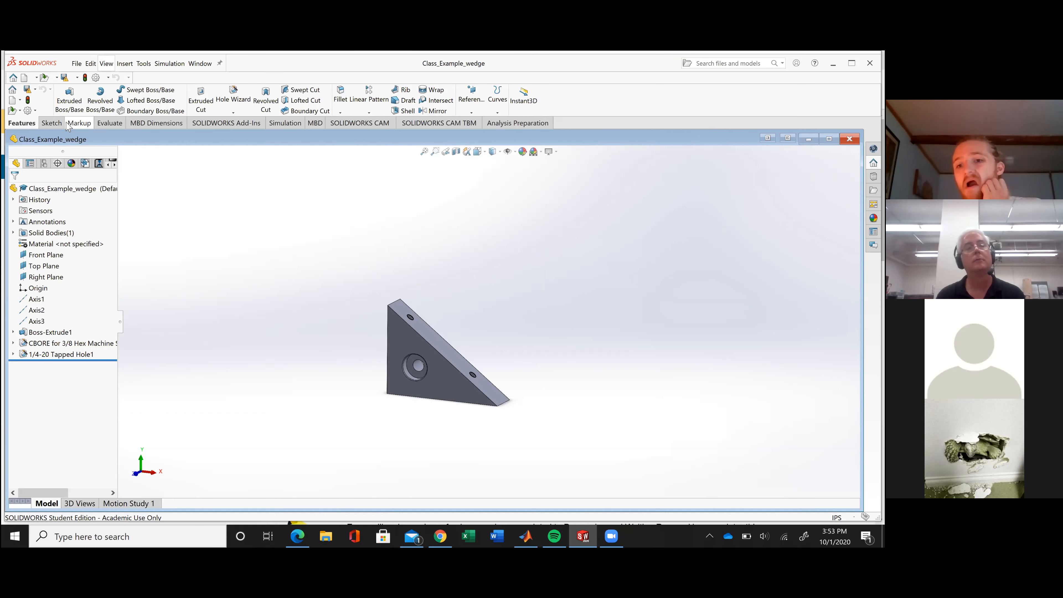
Make a new drawing from the Class_Example_wedge part with the draw template
left_click(77, 64)
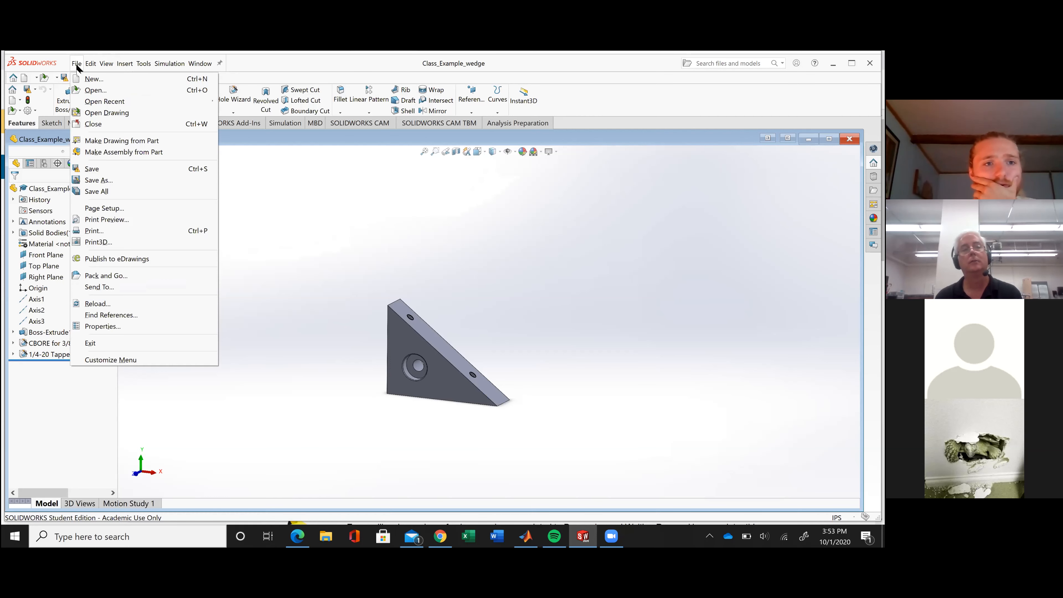
left_click(120, 142)
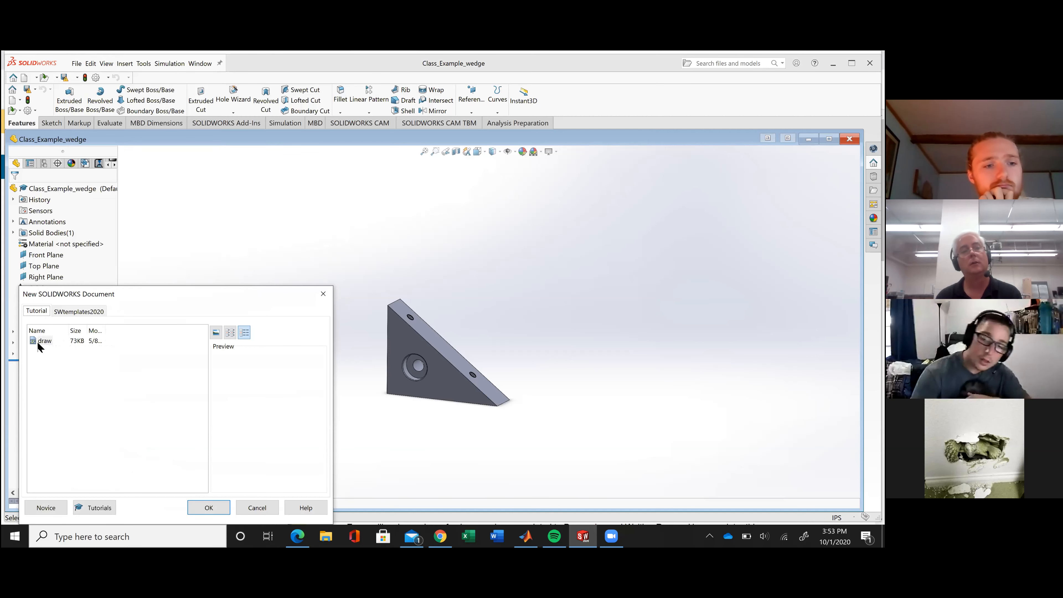
left_click(203, 506)
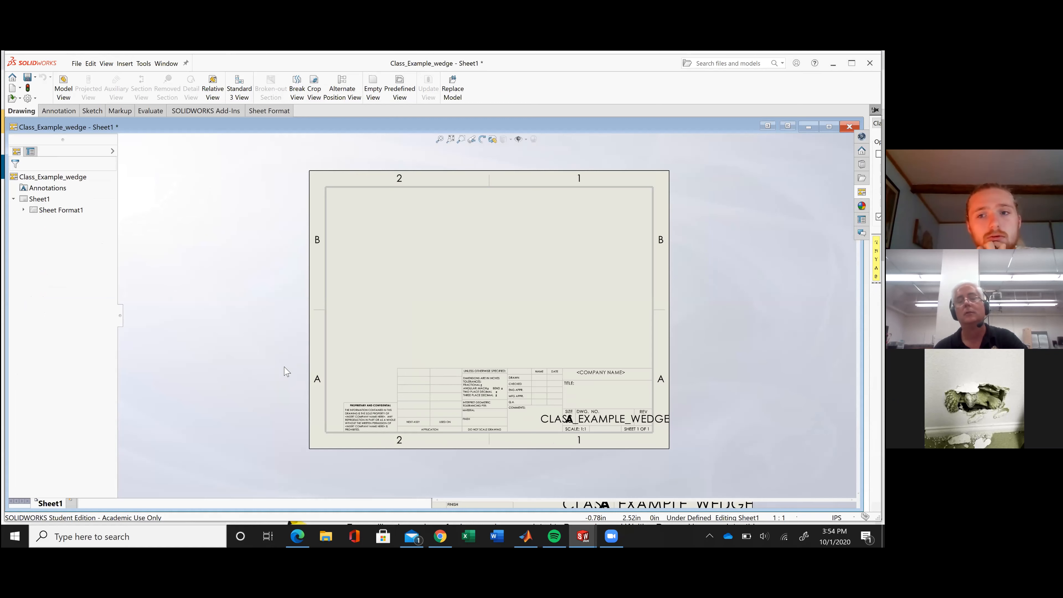
scroll(284, 367, "down", 1)
scroll(284, 367, "up", 1)
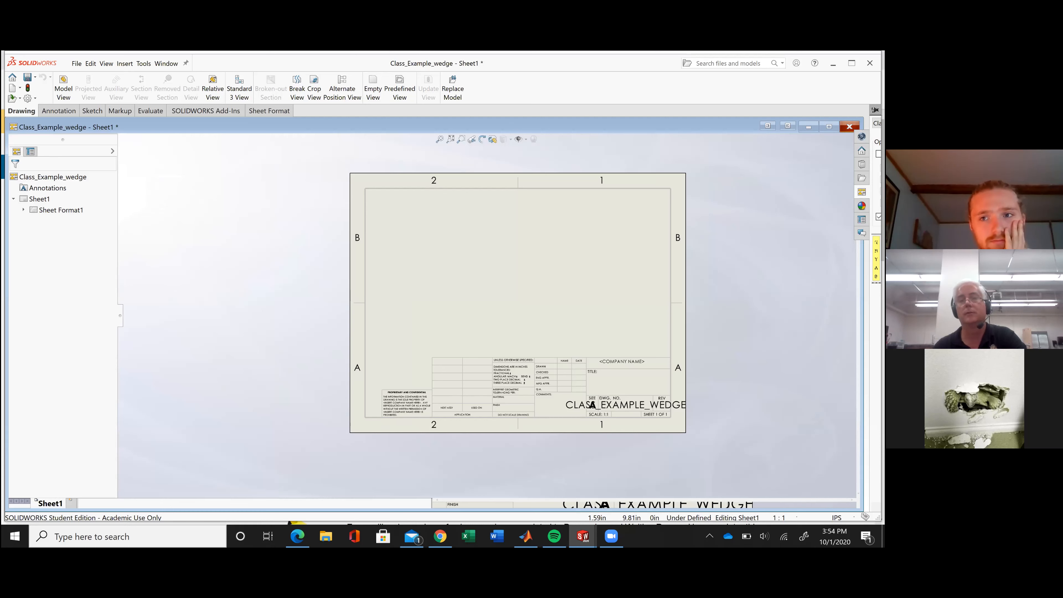
left_click(849, 127)
key("Escape")
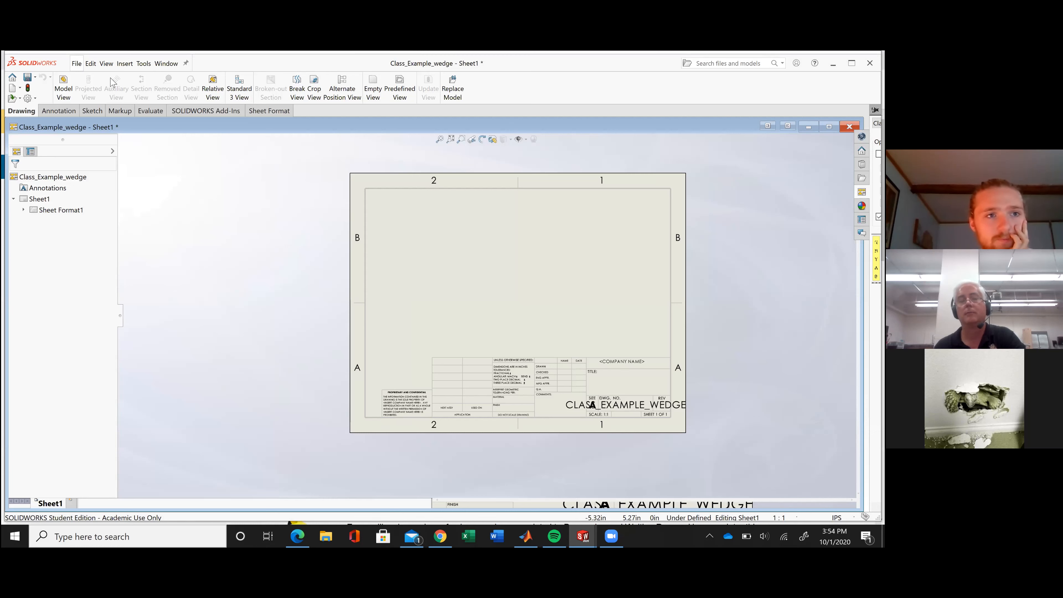
Show the Document Templates folders under File Locations in the system options
left_click(29, 97)
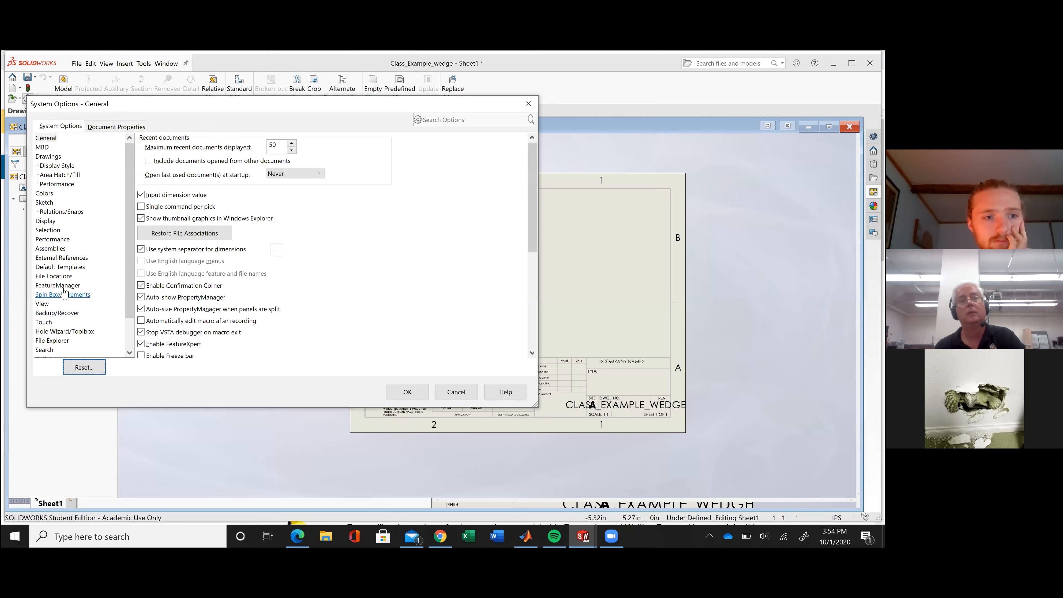
left_click(54, 276)
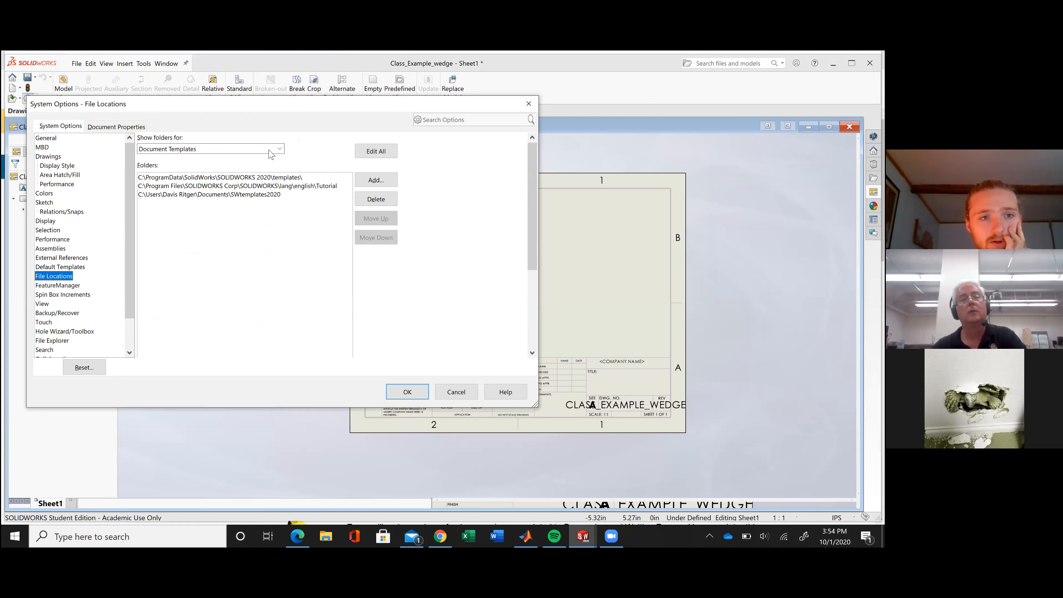
Switch to File Explorer and look through the Documents and MEE120 folders for the class template files
left_click(326, 537)
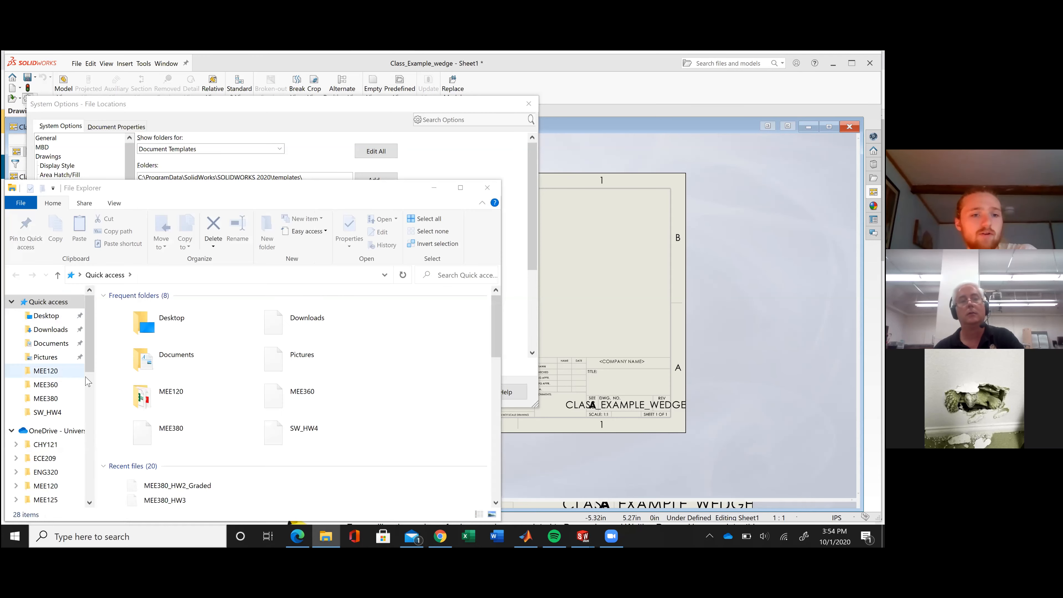
left_click(79, 357)
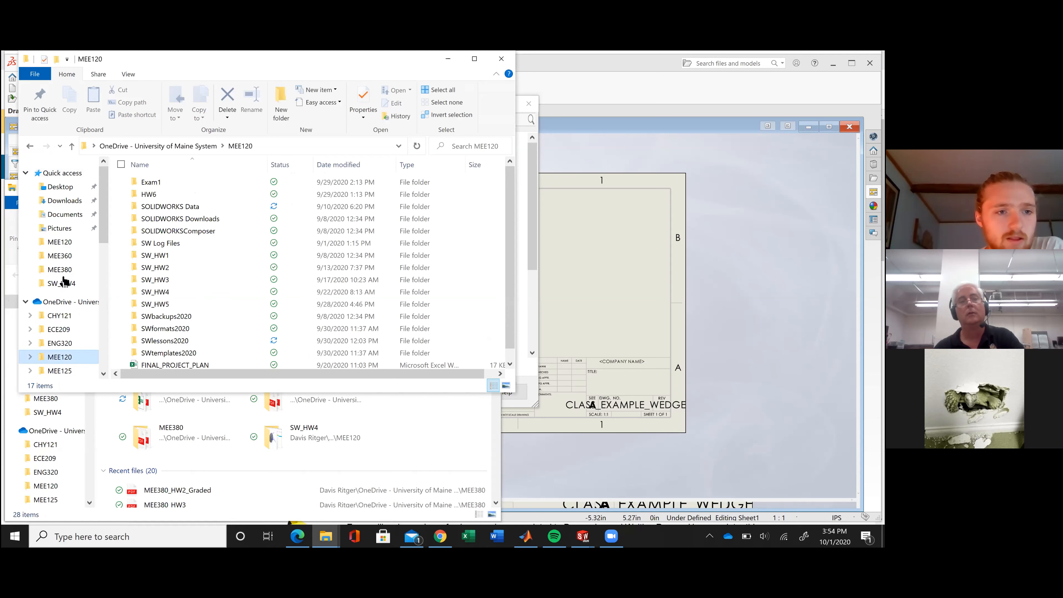
left_click(66, 215)
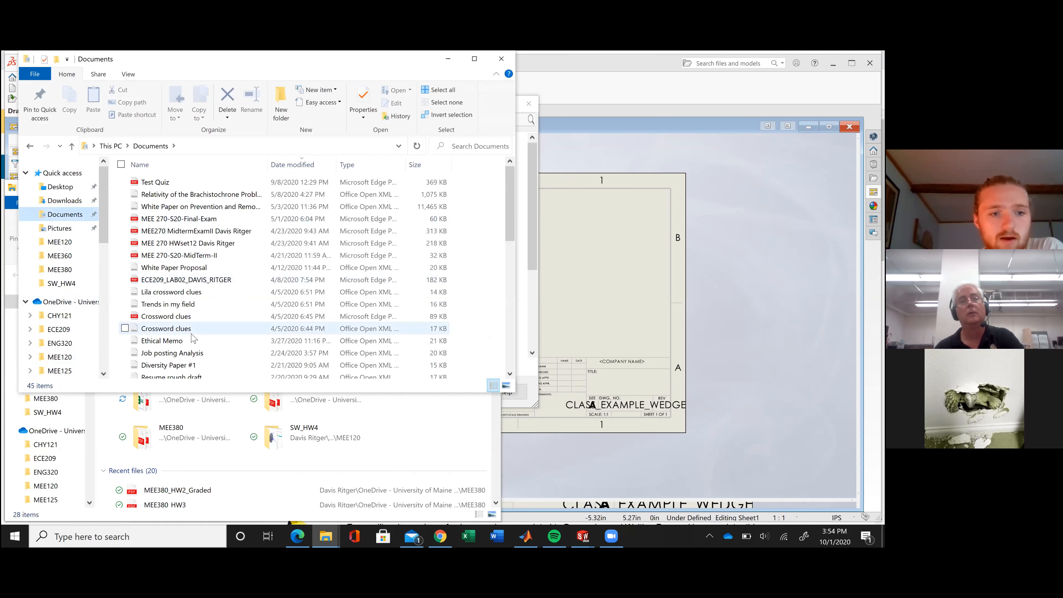
scroll(195, 338, "down", 2)
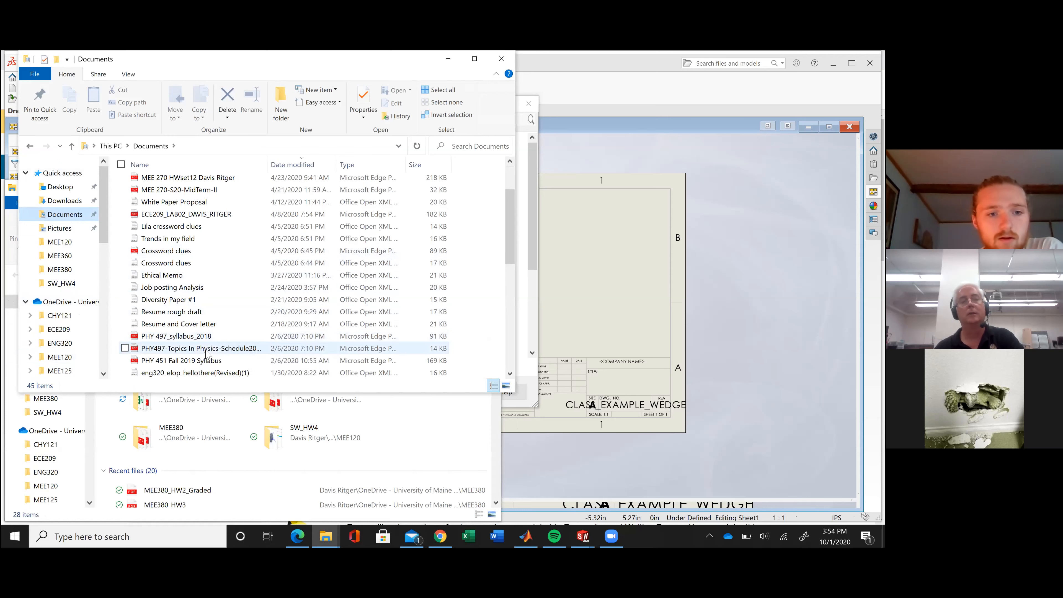
scroll(207, 356, "up", 1)
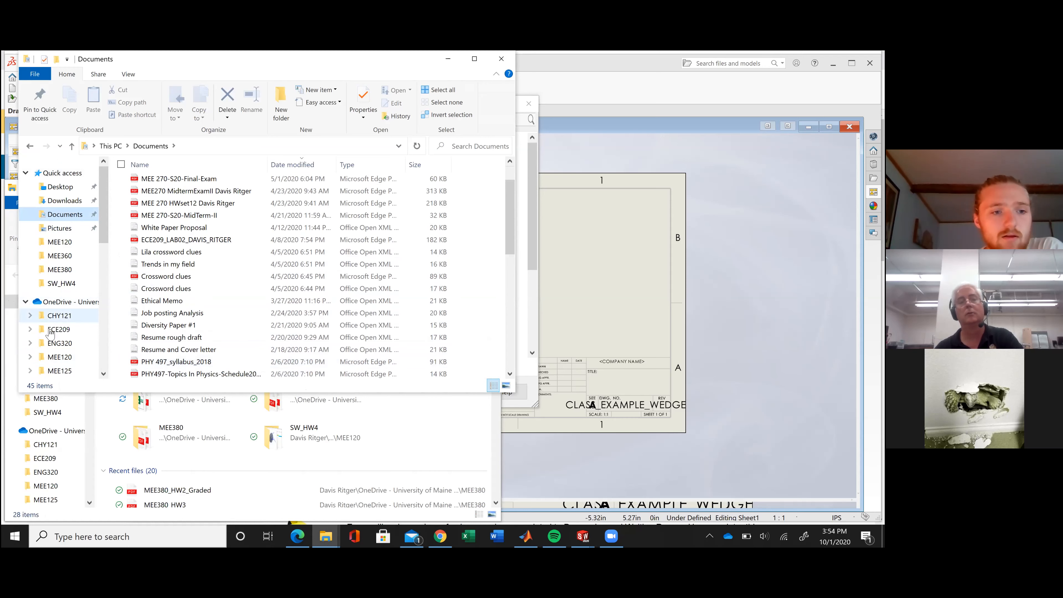
right_click(62, 358)
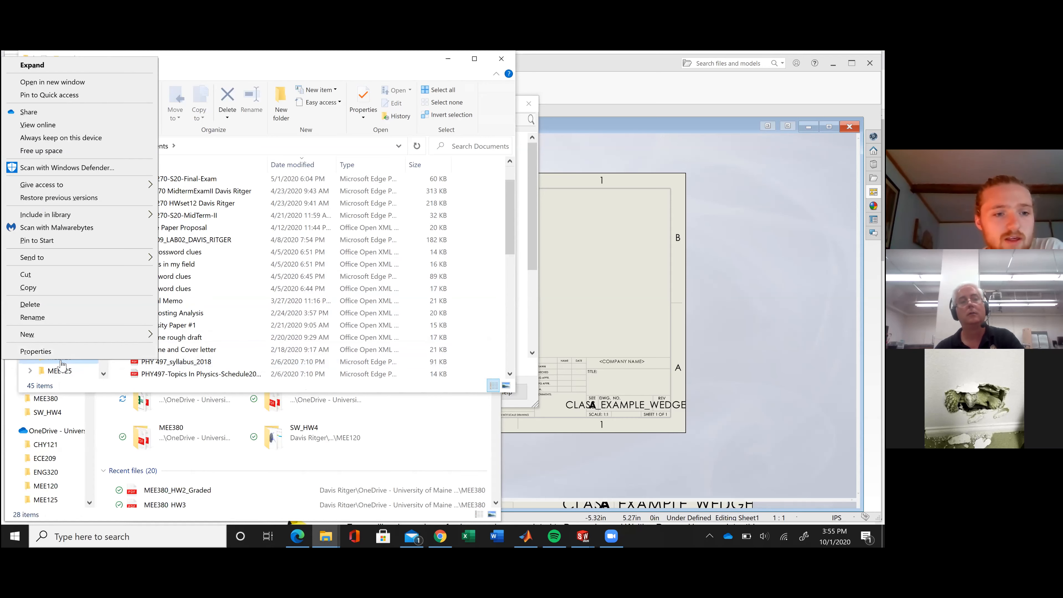
left_click(62, 360)
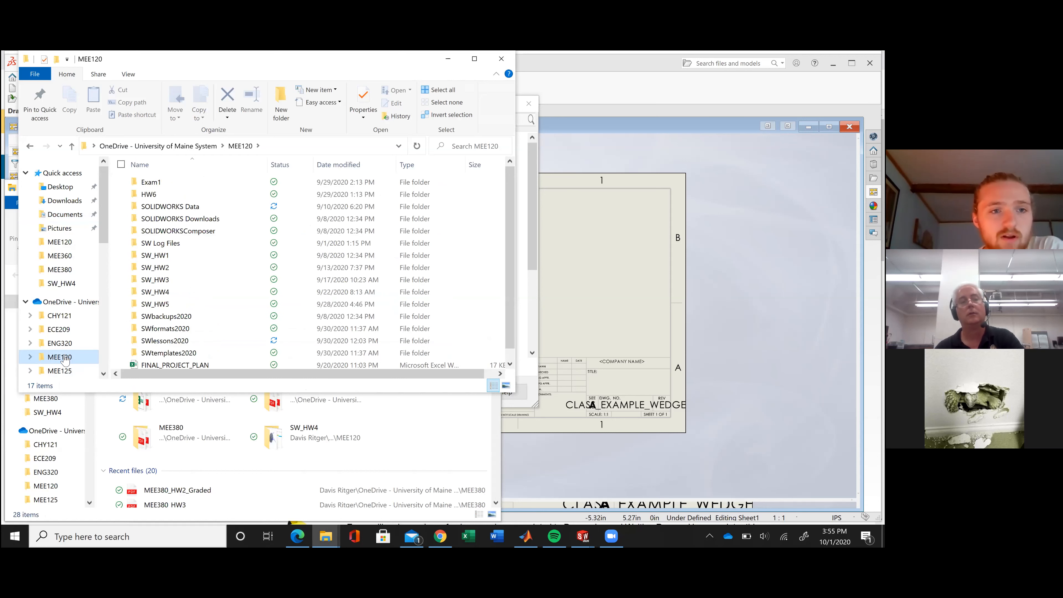
scroll(151, 319, "down", 1)
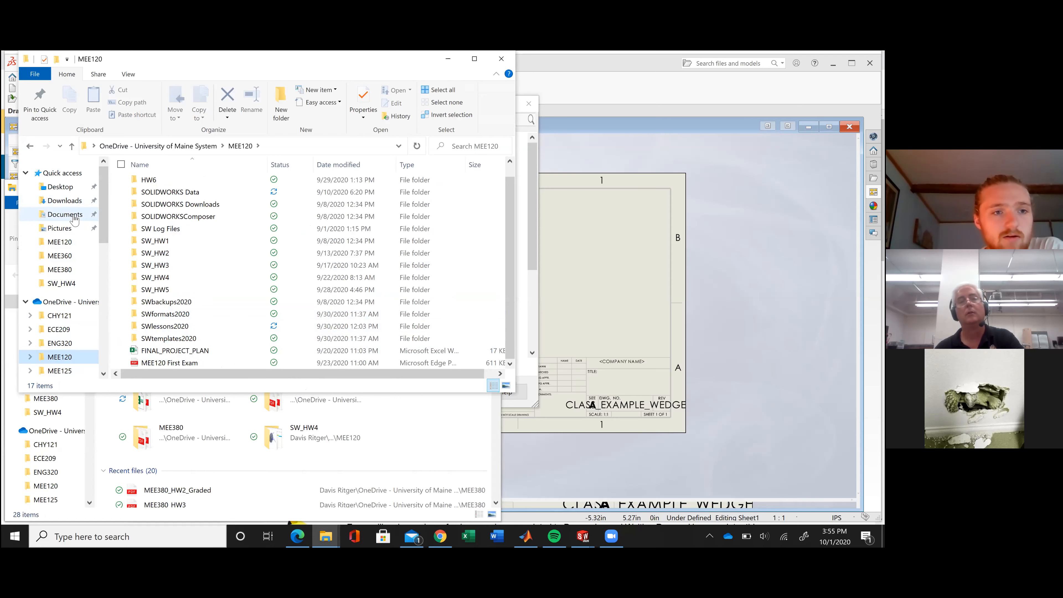
Create a folder named SWtemplates inside the SOLIDWORKS_CLASS folder in Documents
left_click(65, 214)
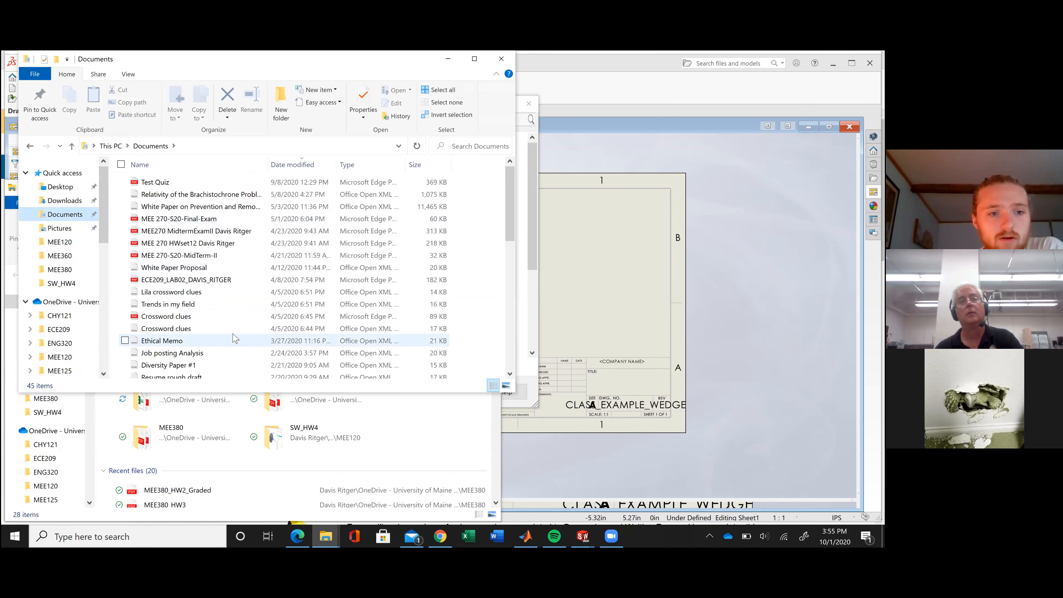
scroll(150, 370, "down", 3)
double_click(149, 361)
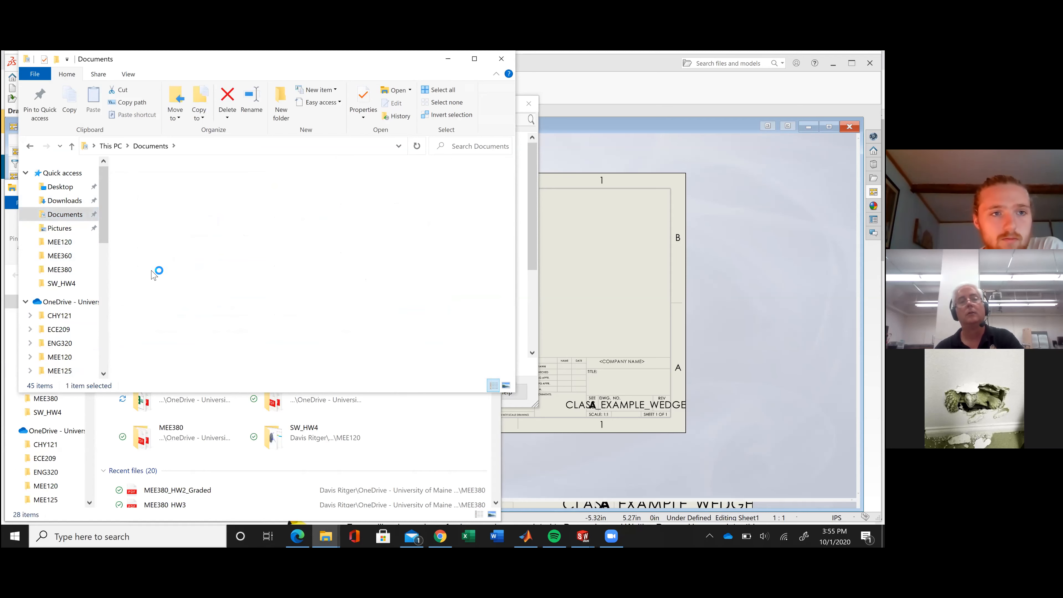
left_click(283, 110)
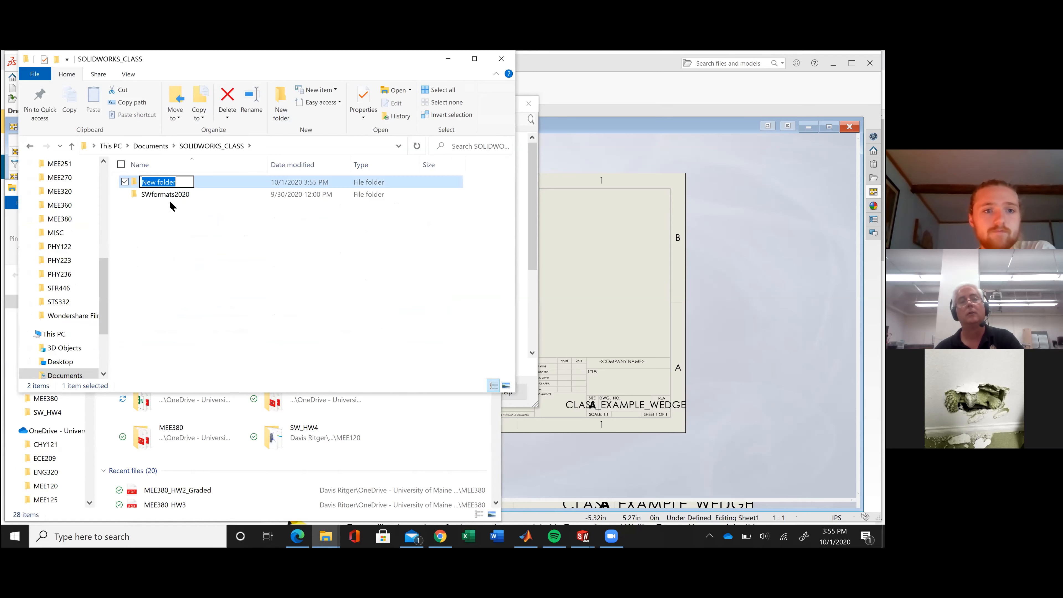
key("BackSpace")
type("SW")
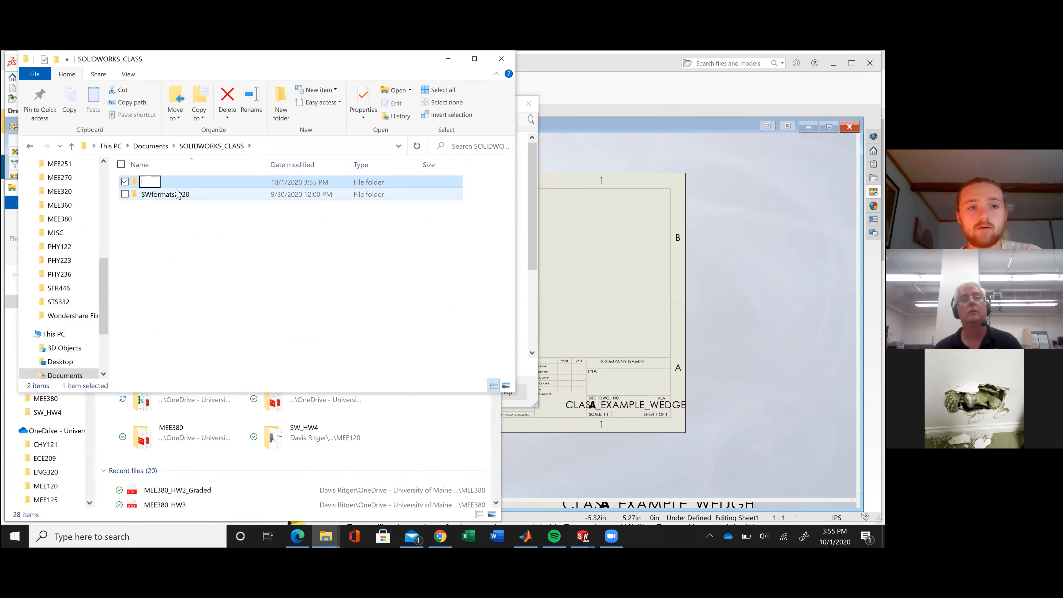
type("templates")
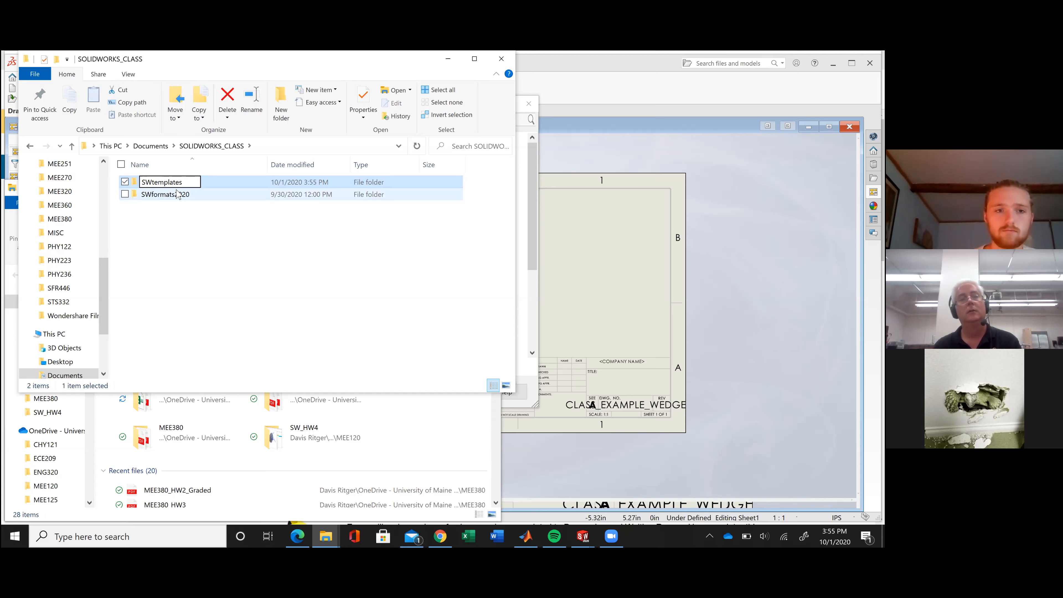
key("Return")
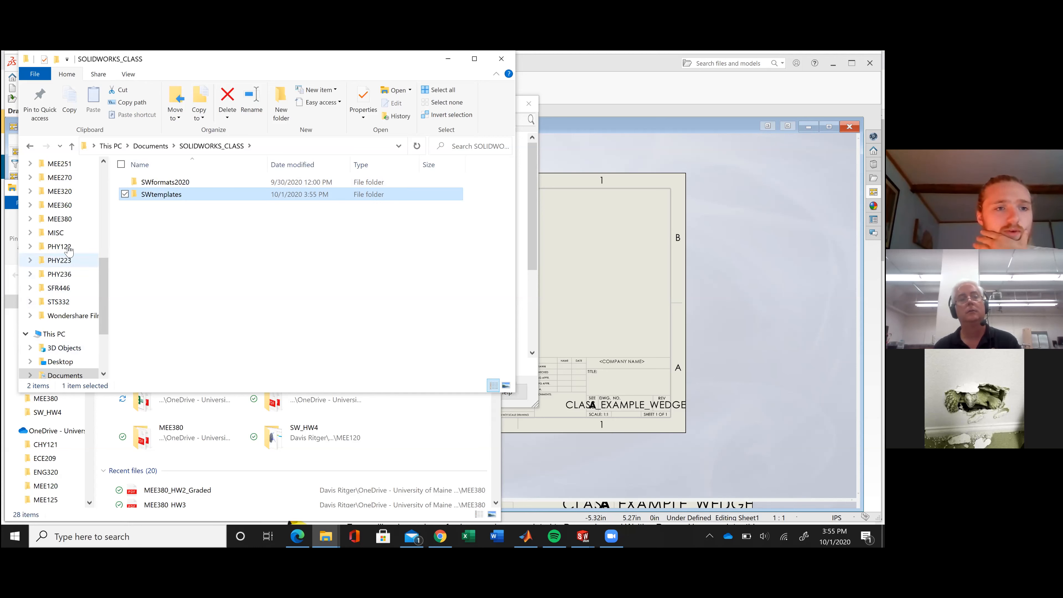
Copy MY_COOL_PART_TEMPLATE.PRTDOT from the SWtemplates2020 folder in the OneDrive MEE120 folder
scroll(58, 298, "up", 1)
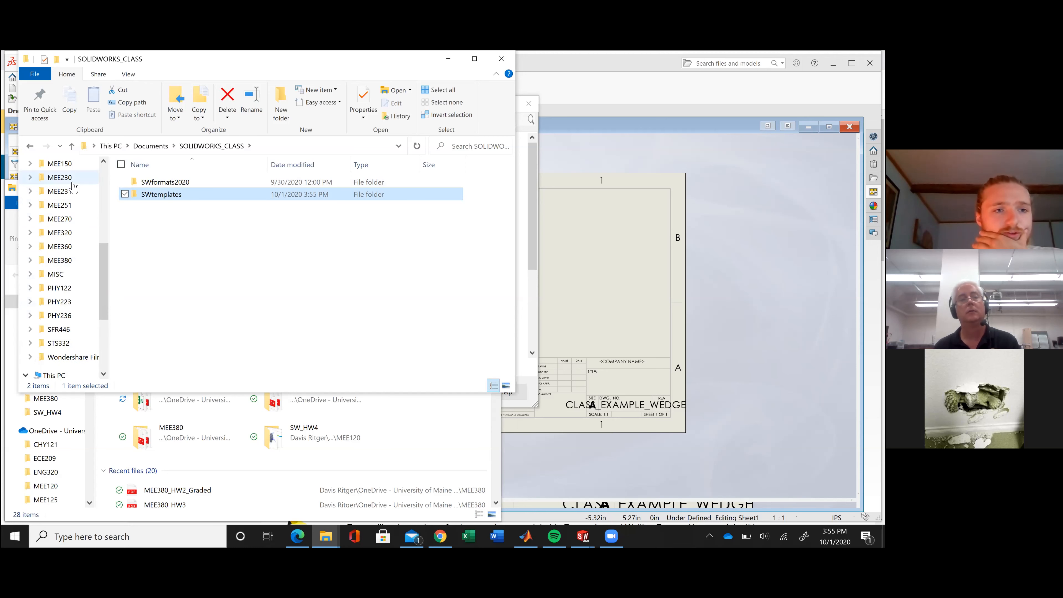
scroll(79, 189, "up", 1)
scroll(79, 173, "up", 1)
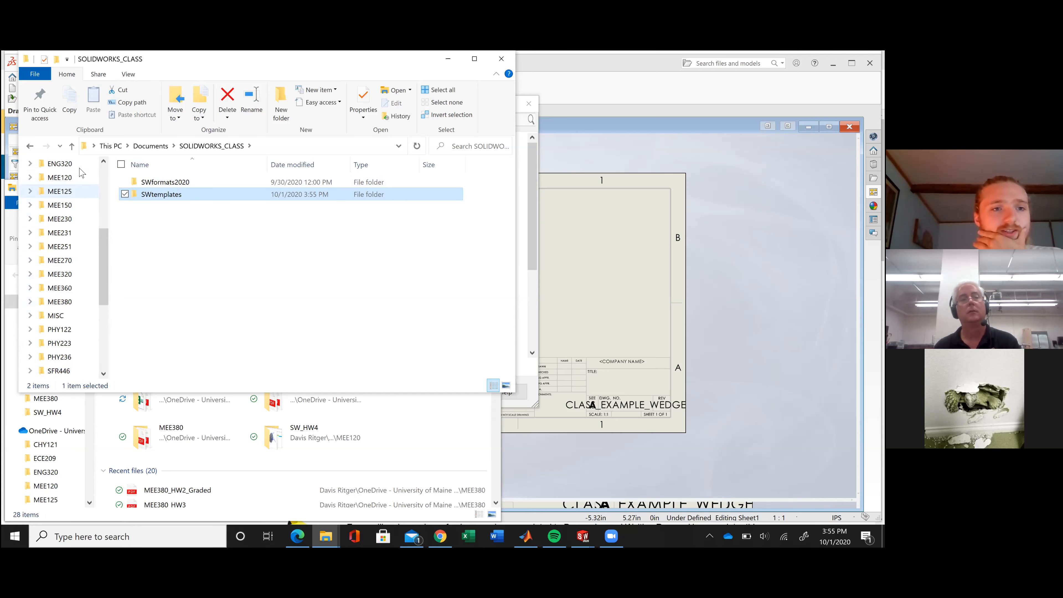
left_click(73, 178)
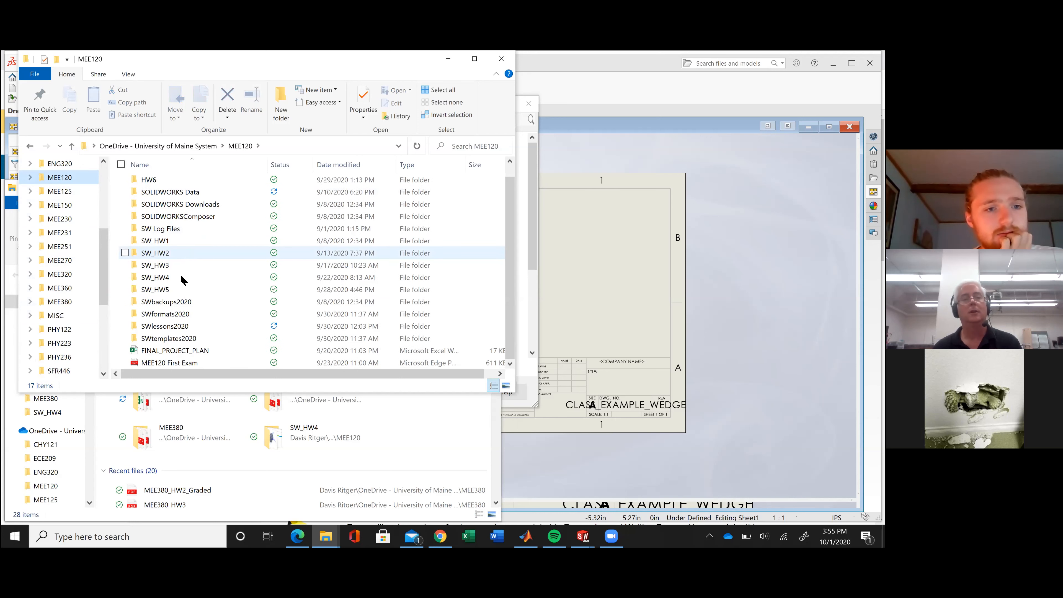
double_click(173, 339)
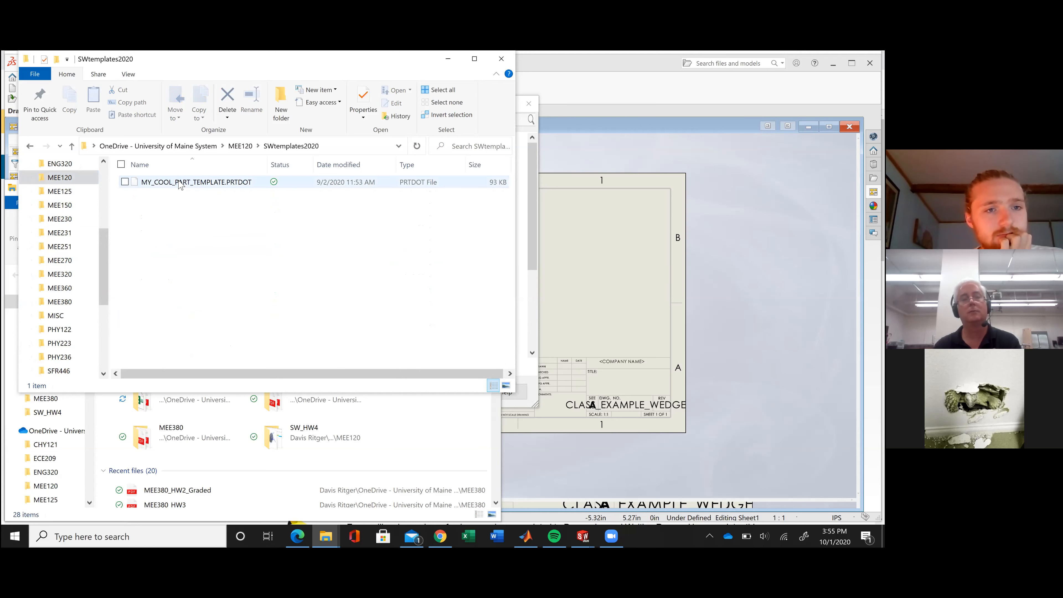
left_click(180, 185)
right_click(179, 184)
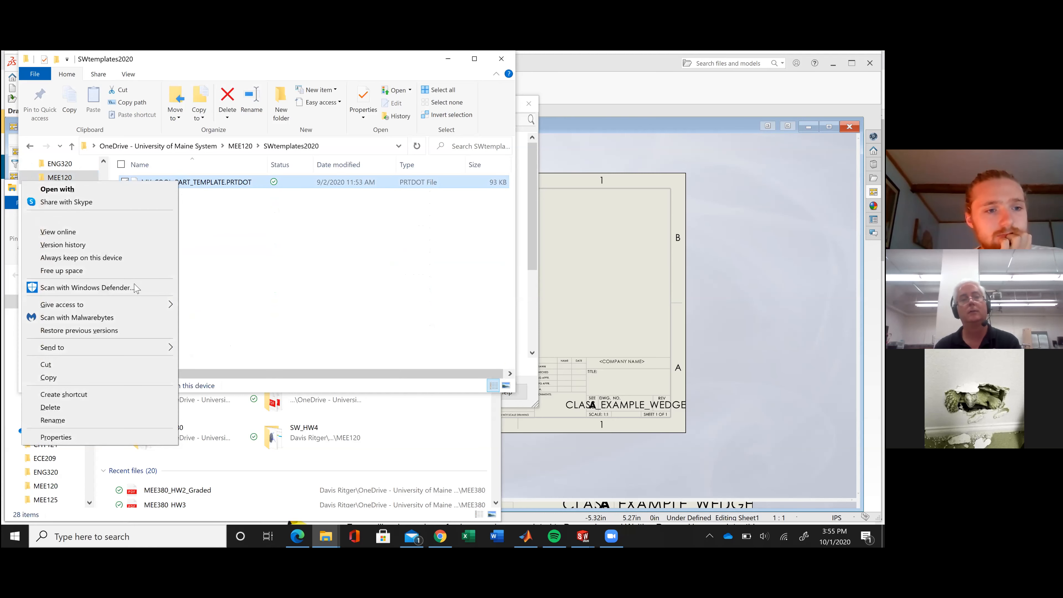
left_click(122, 377)
scroll(64, 214, "up", 4)
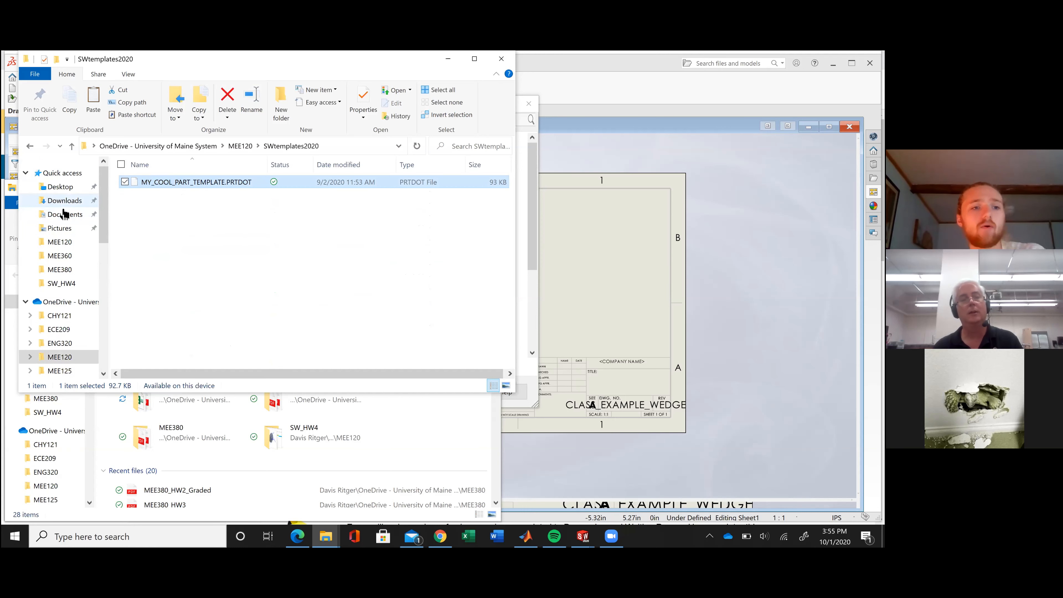
Paste the copied part template into the SWtemplates folder under SOLIDWORKS_CLASS in Documents
left_click(64, 214)
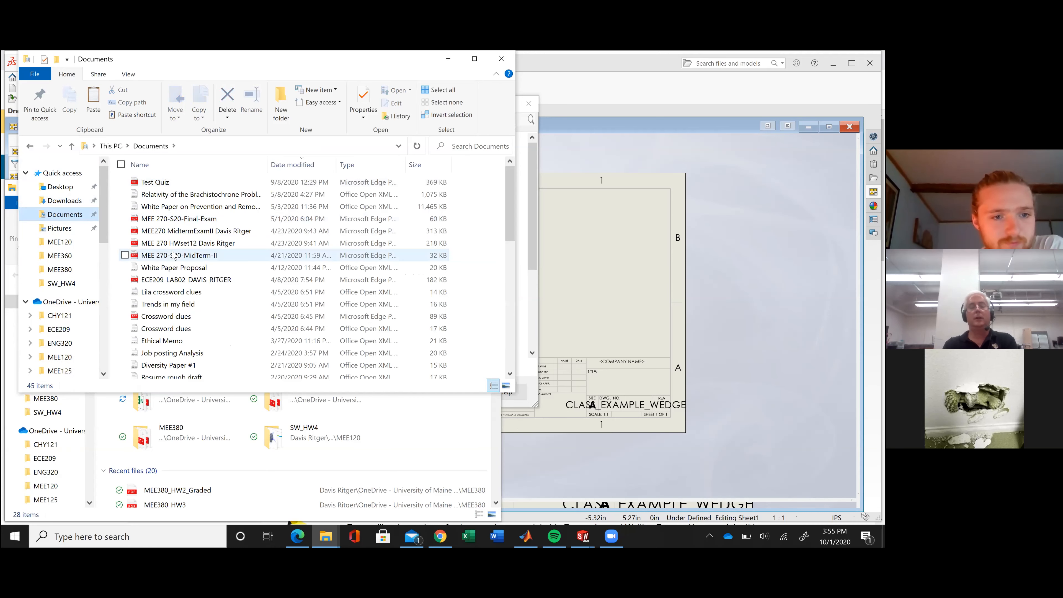
scroll(173, 255, "down", 4)
left_click(167, 313)
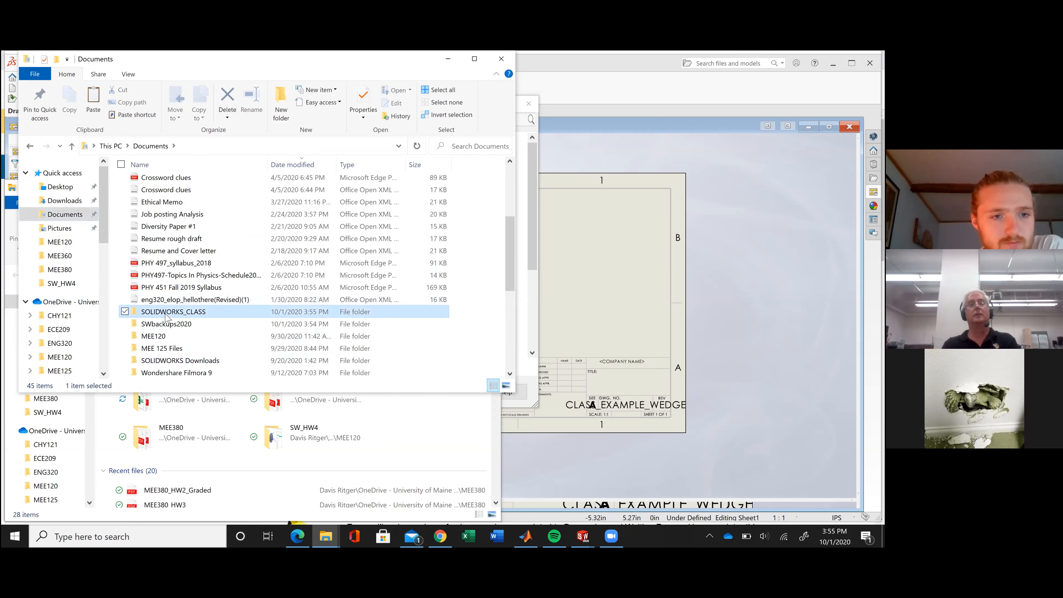
double_click(166, 313)
double_click(164, 199)
right_click(176, 225)
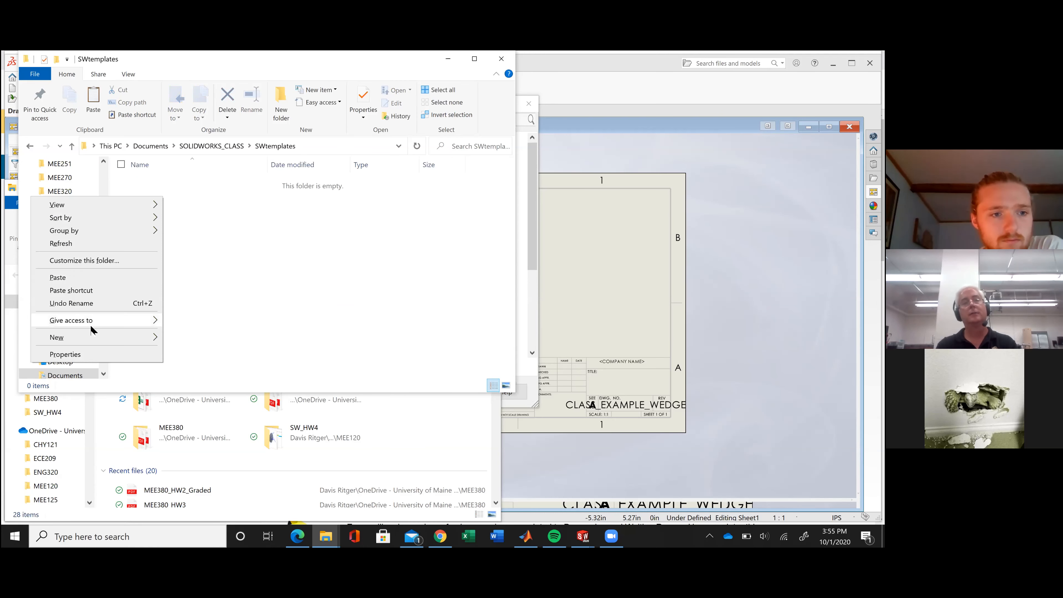
left_click(101, 278)
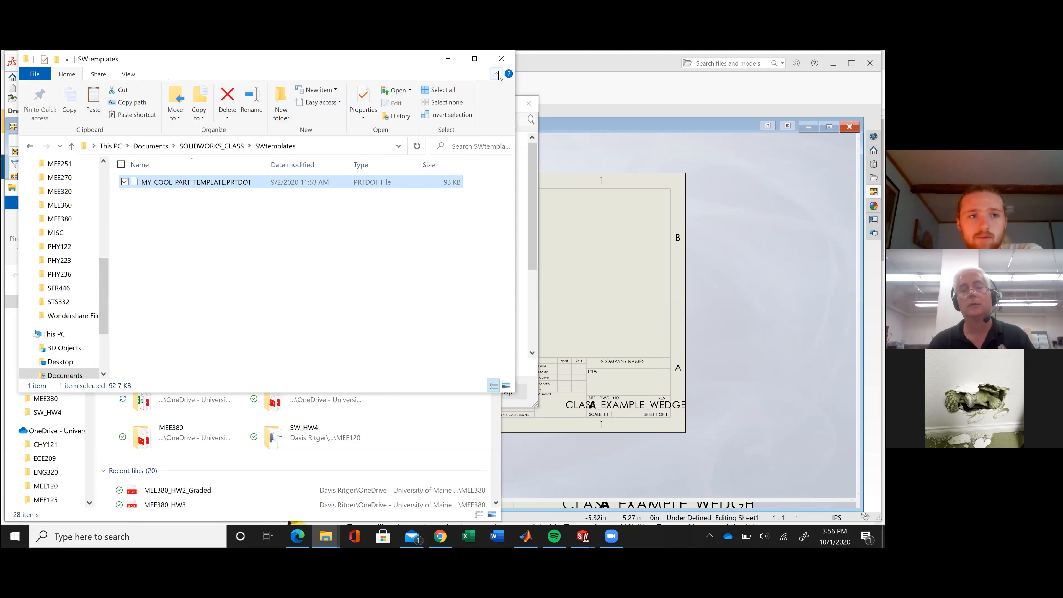
Close both File Explorer windows to return to the File Locations options
left_click_drag(423, 59, 428, 102)
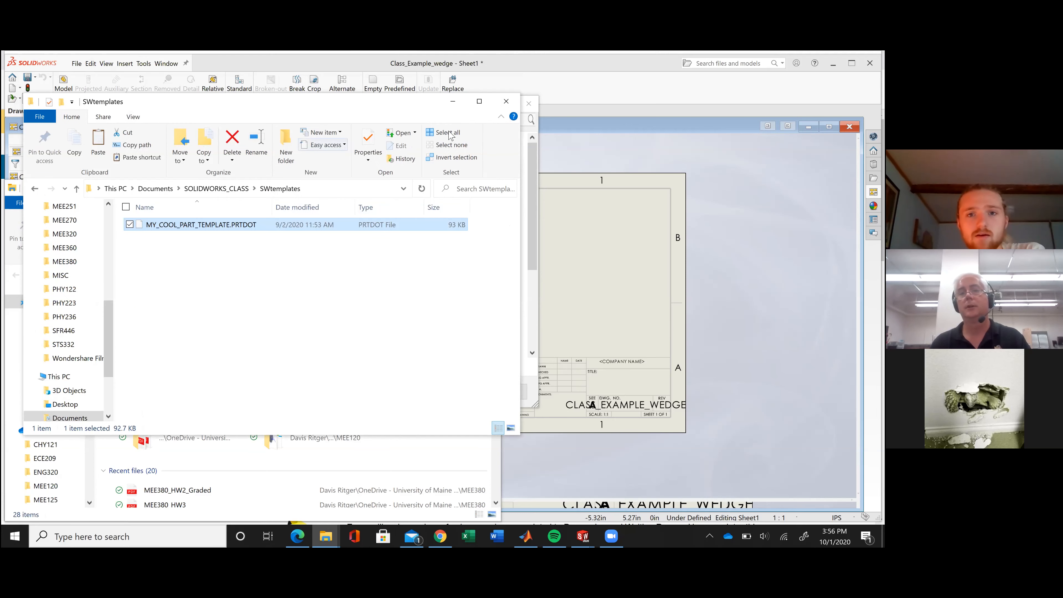
left_click(509, 105)
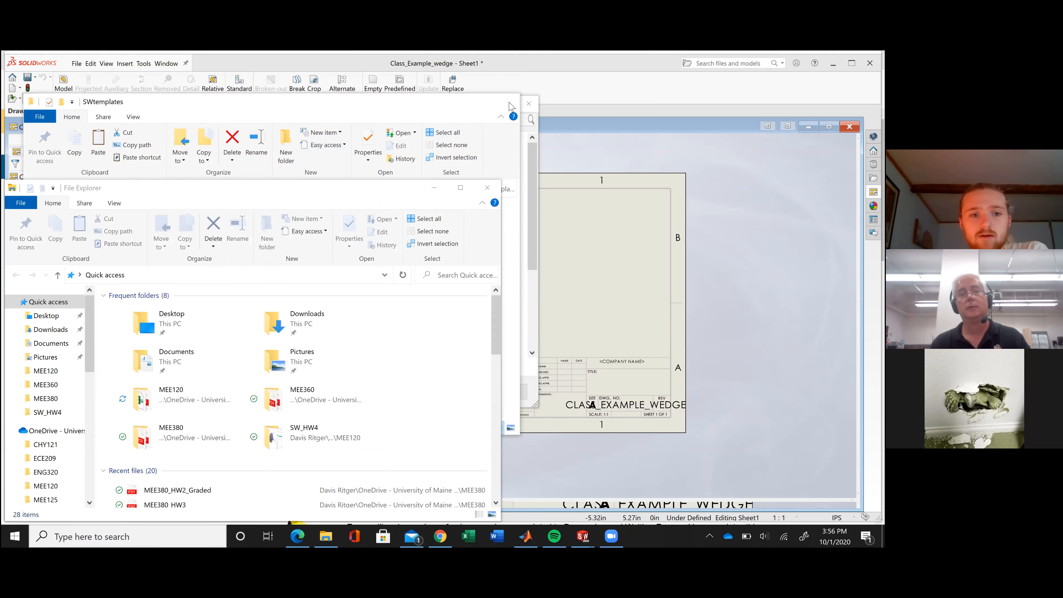
left_click(486, 188)
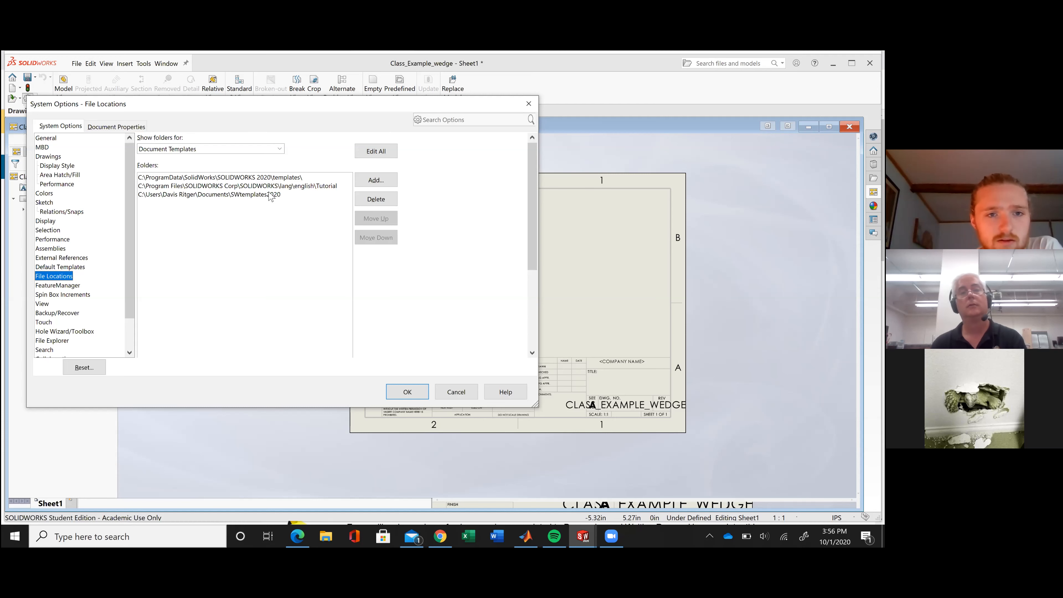
Add the SWtemplates folder from SOLIDWORKS_CLASS in Documents to the Document Templates file locations
left_click(270, 194)
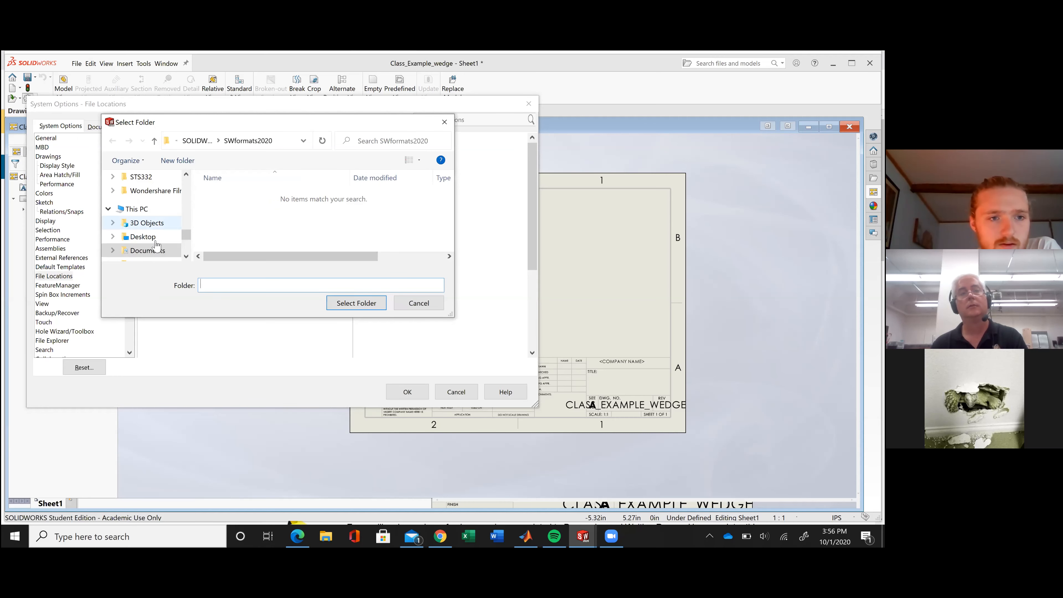
left_click(148, 250)
scroll(295, 227, "down", 4)
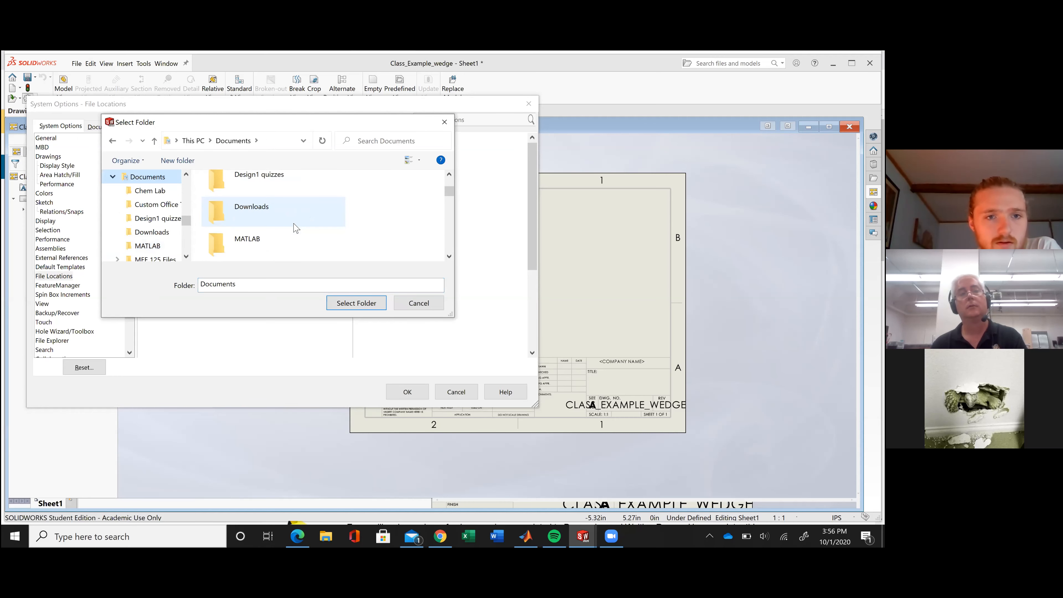
scroll(295, 227, "down", 1)
scroll(296, 227, "down", 2)
scroll(297, 211, "up", 1)
double_click(296, 223)
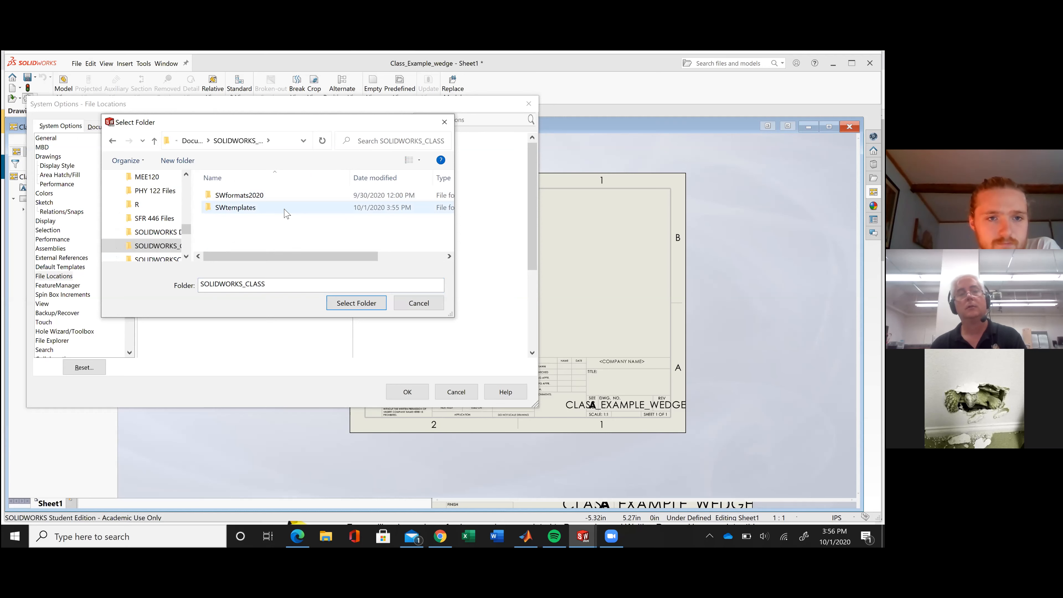
double_click(287, 212)
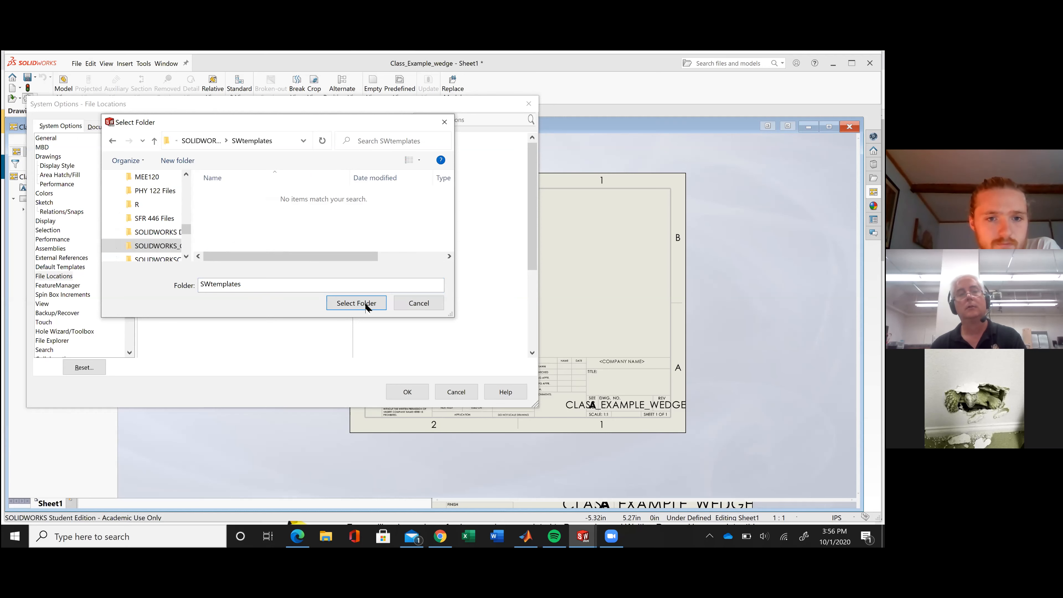
left_click(357, 303)
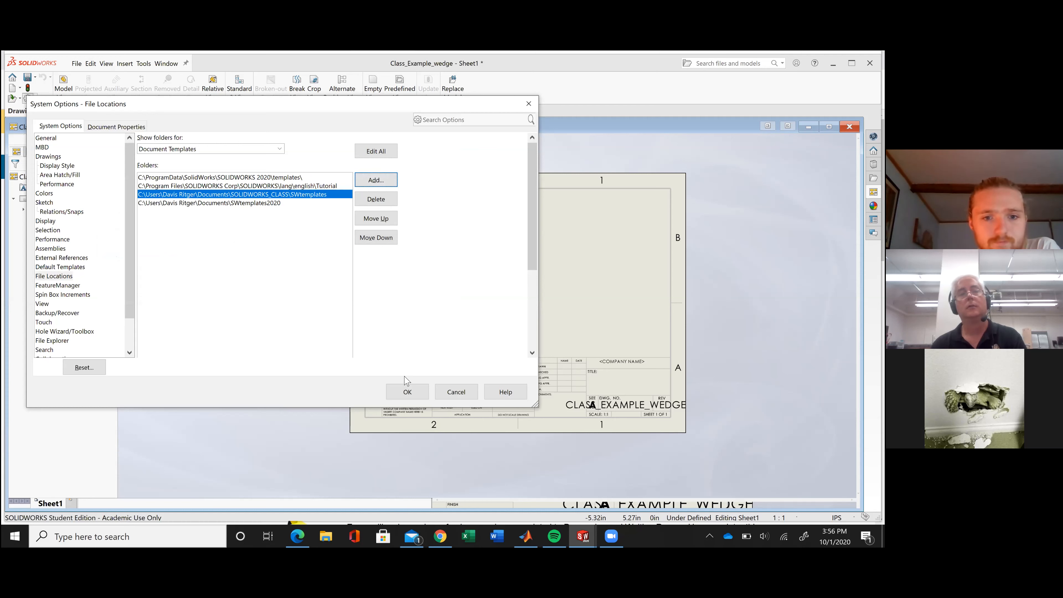
Apply the system options and accept adding the SWtemplates folder to the search paths
left_click(405, 390)
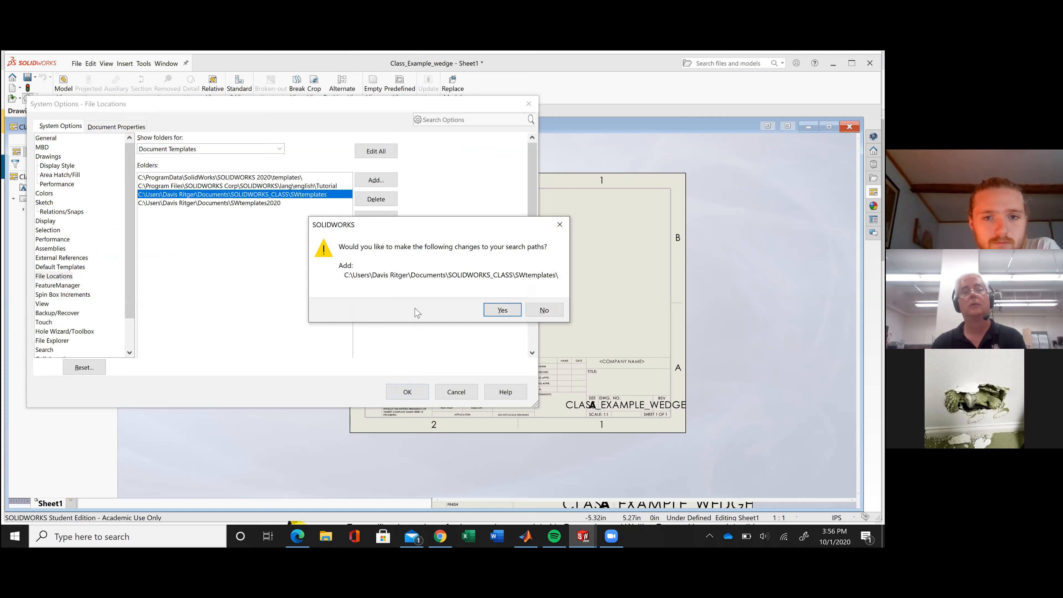
left_click(504, 312)
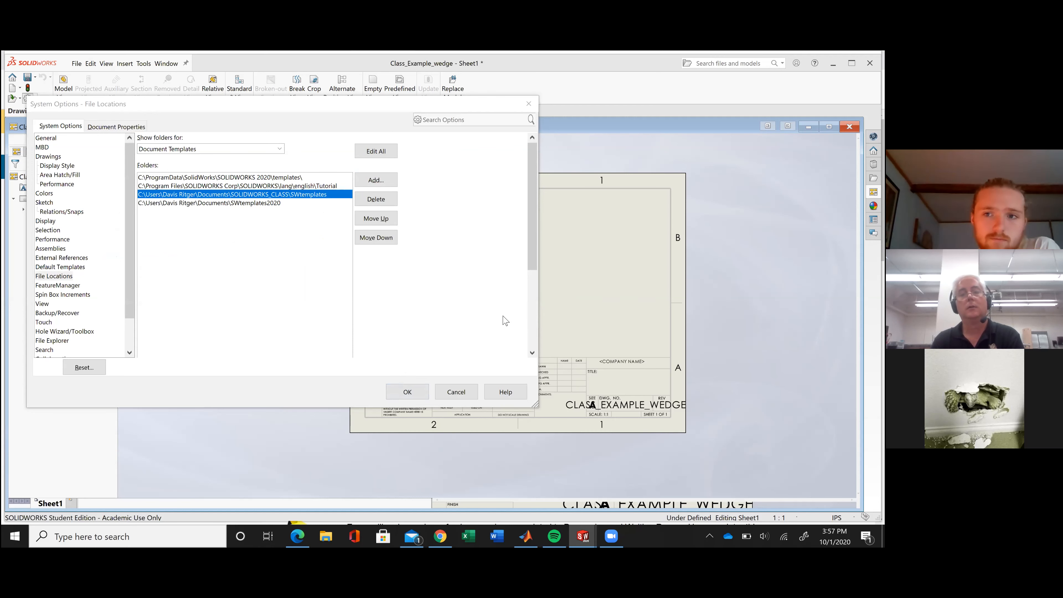
left_click(407, 392)
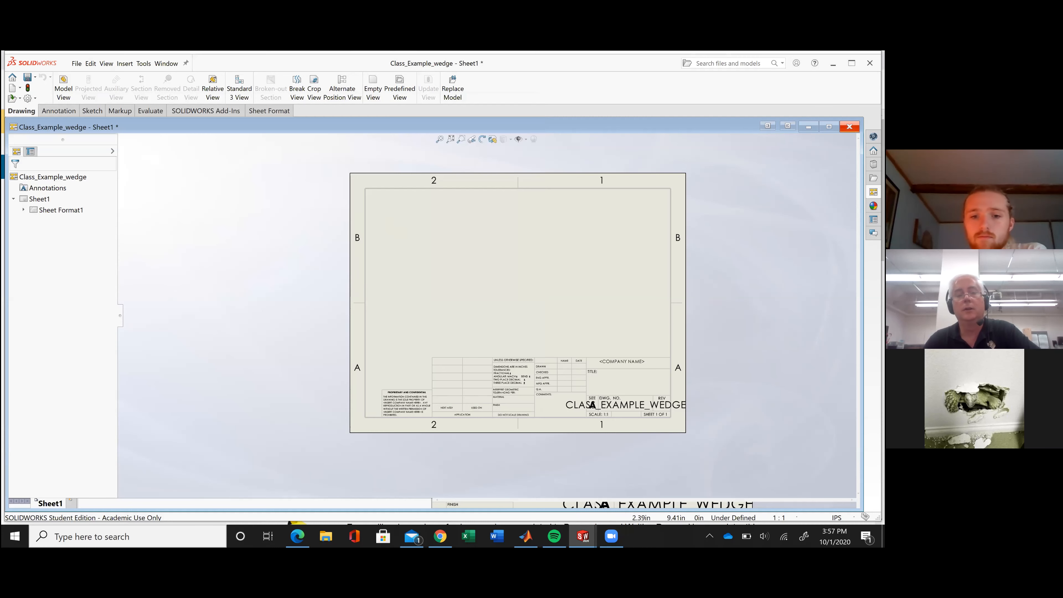
Check the Downloads folder and the SWformats2020 folder under SOLIDWORKS_CLASS in Documents for the class drawing template file
key("f")
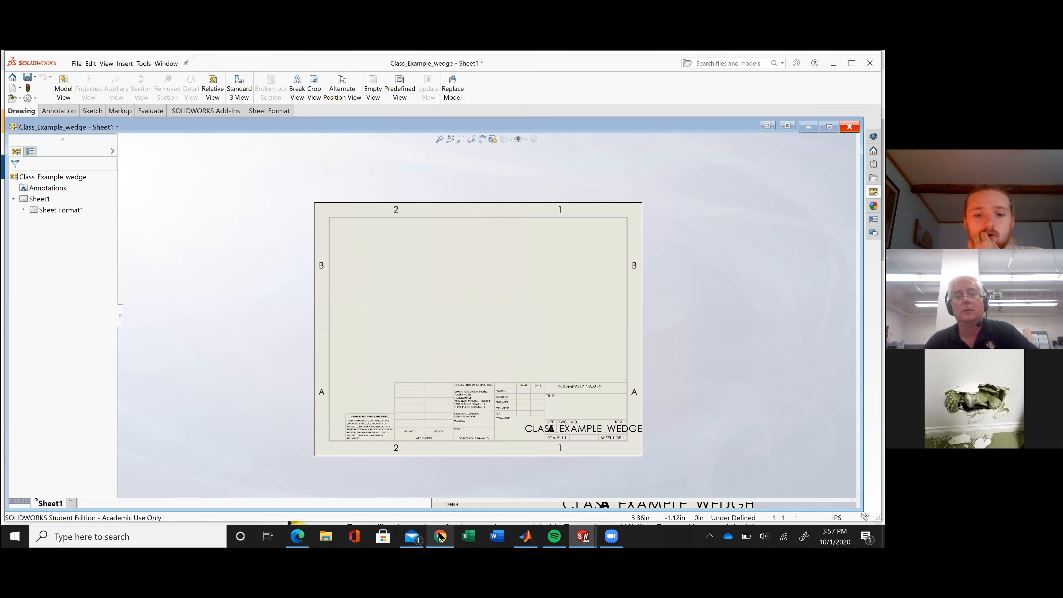
left_click(320, 534)
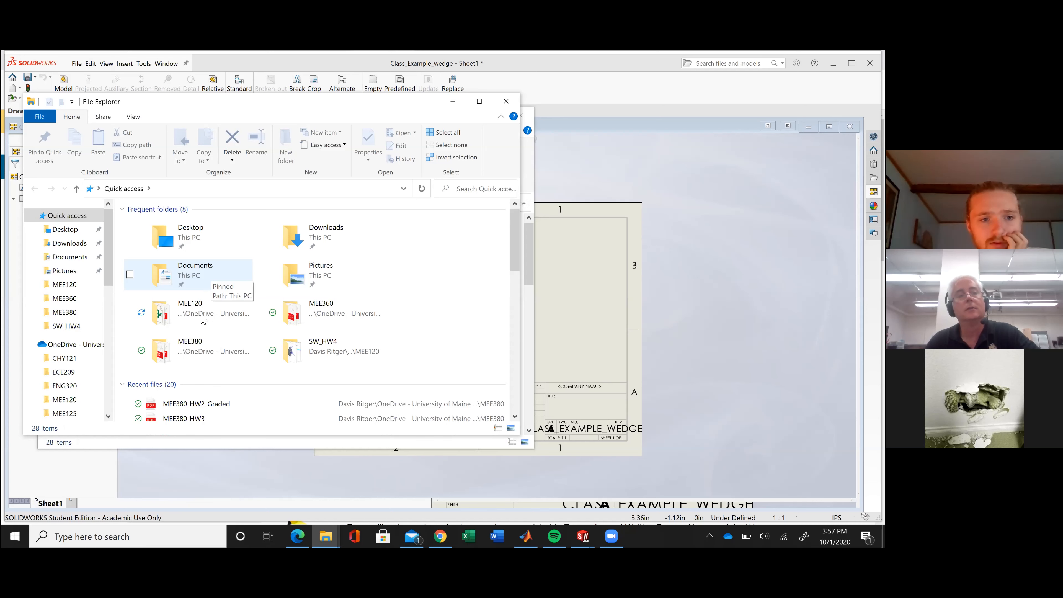
double_click(316, 247)
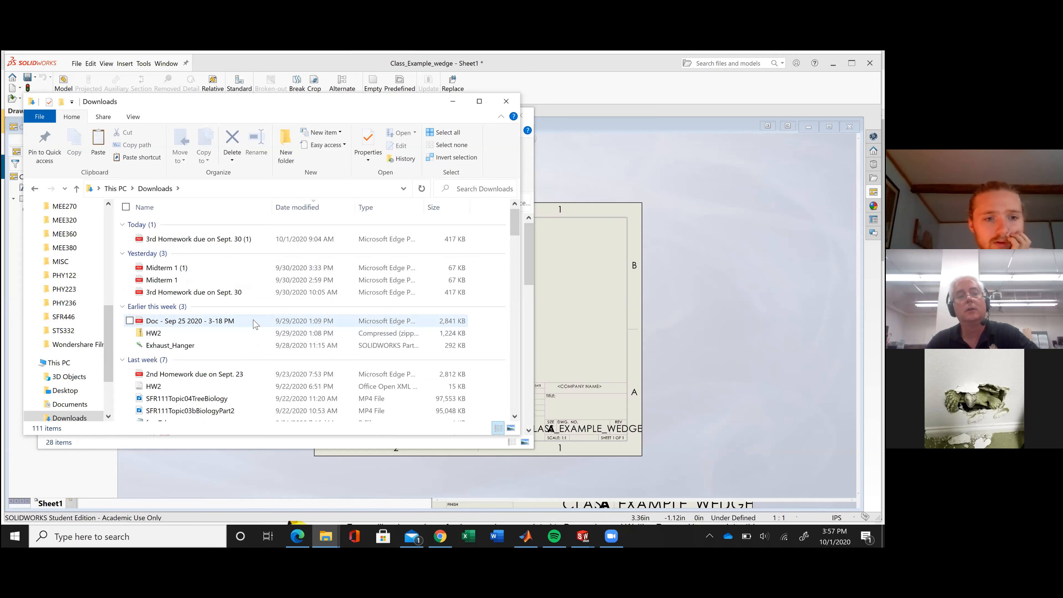
scroll(255, 324, "down", 1)
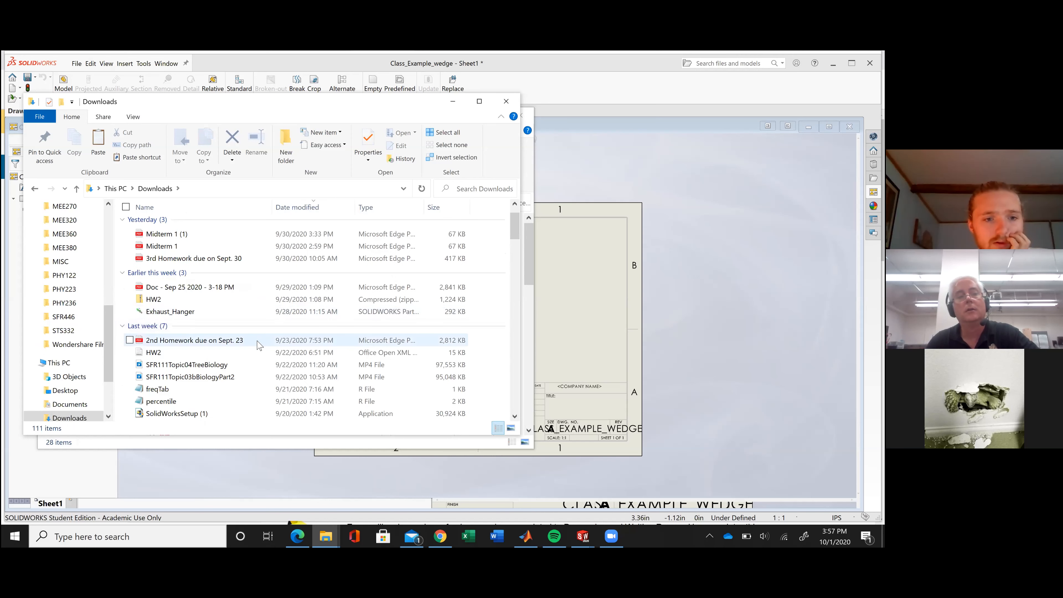
scroll(259, 341, "up", 1)
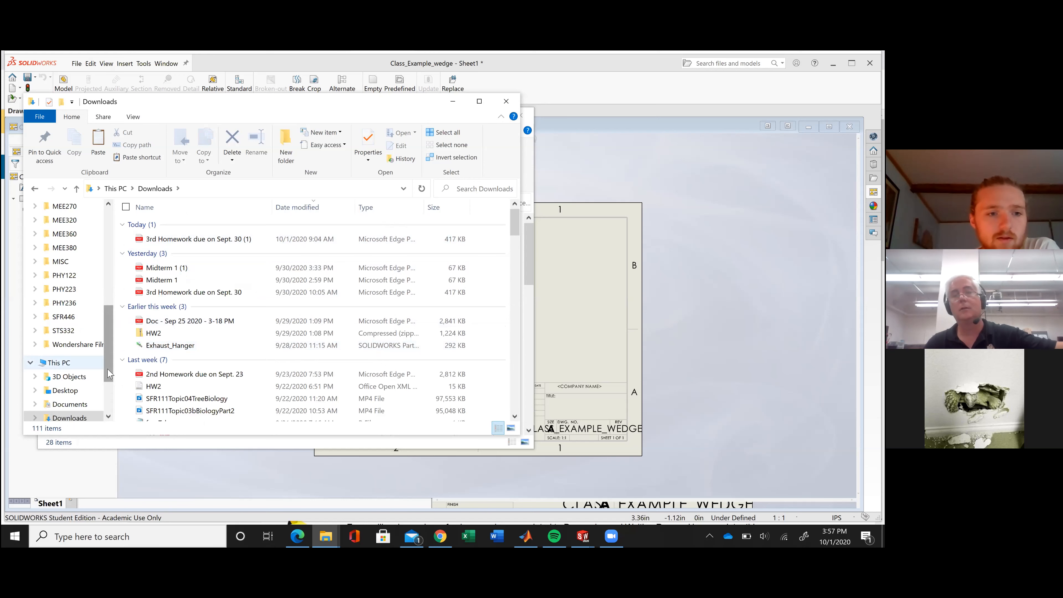
scroll(80, 353, "up", 2)
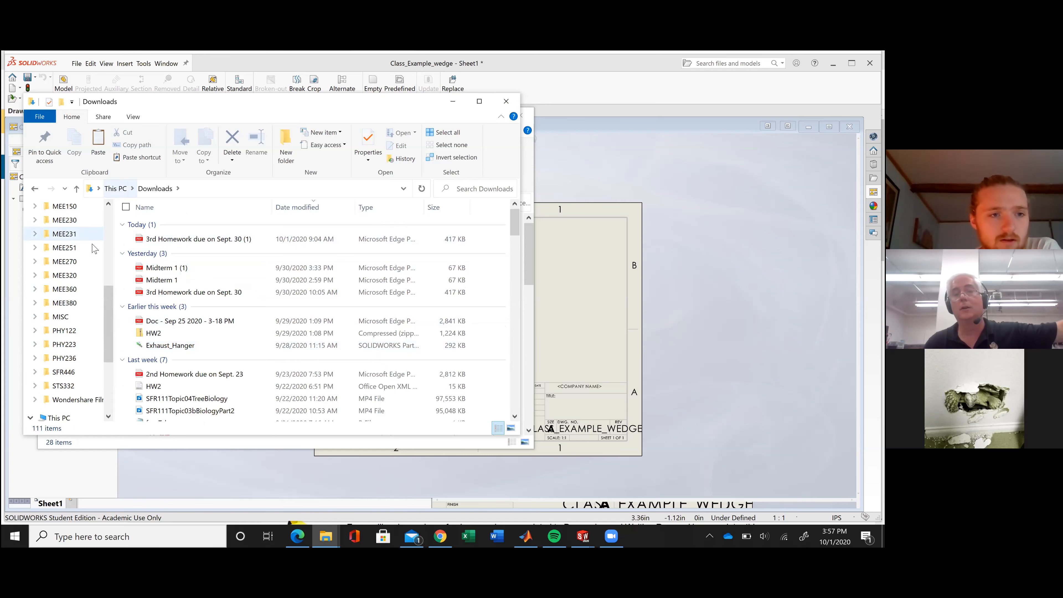
scroll(92, 242, "up", 5)
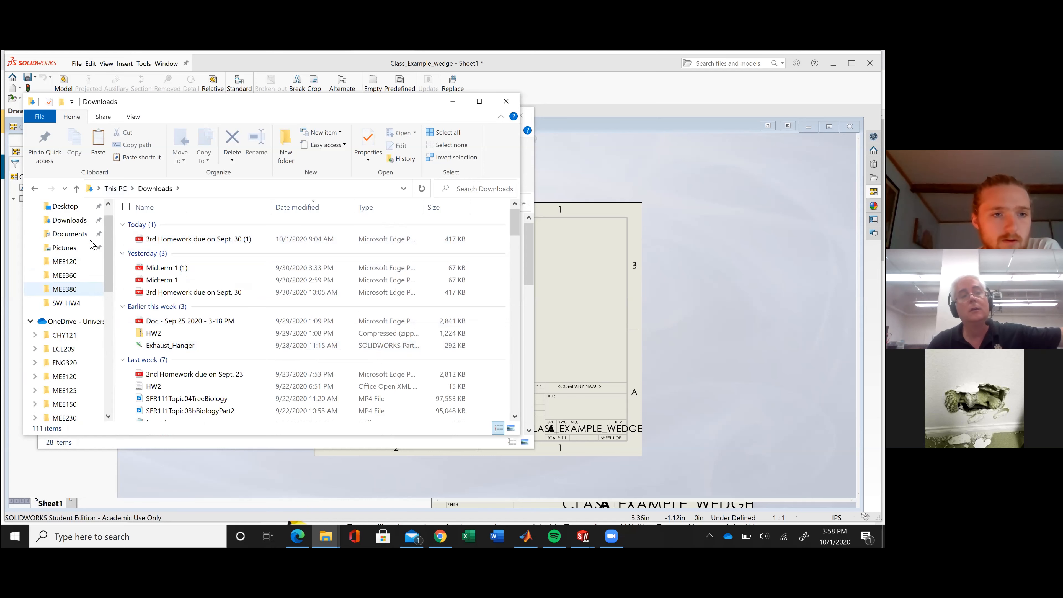
left_click(78, 261)
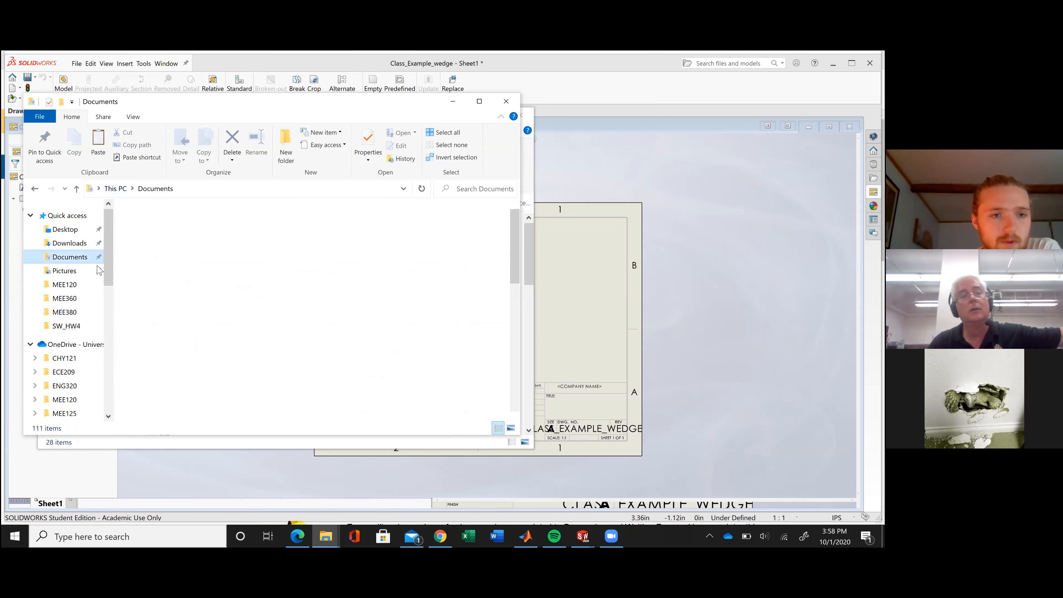
scroll(189, 333, "down", 5)
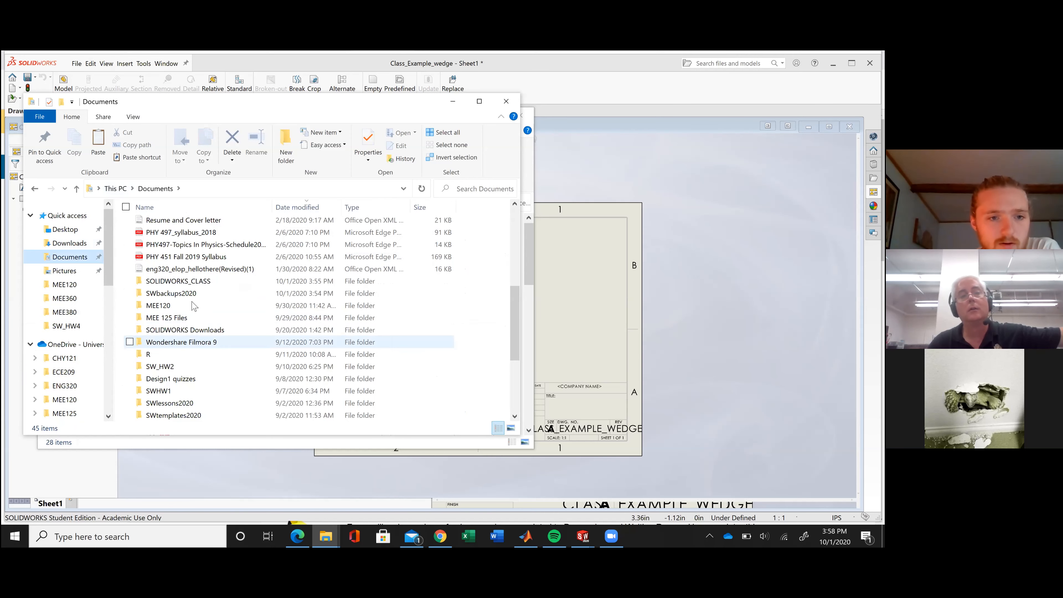
left_click(266, 279)
double_click(266, 277)
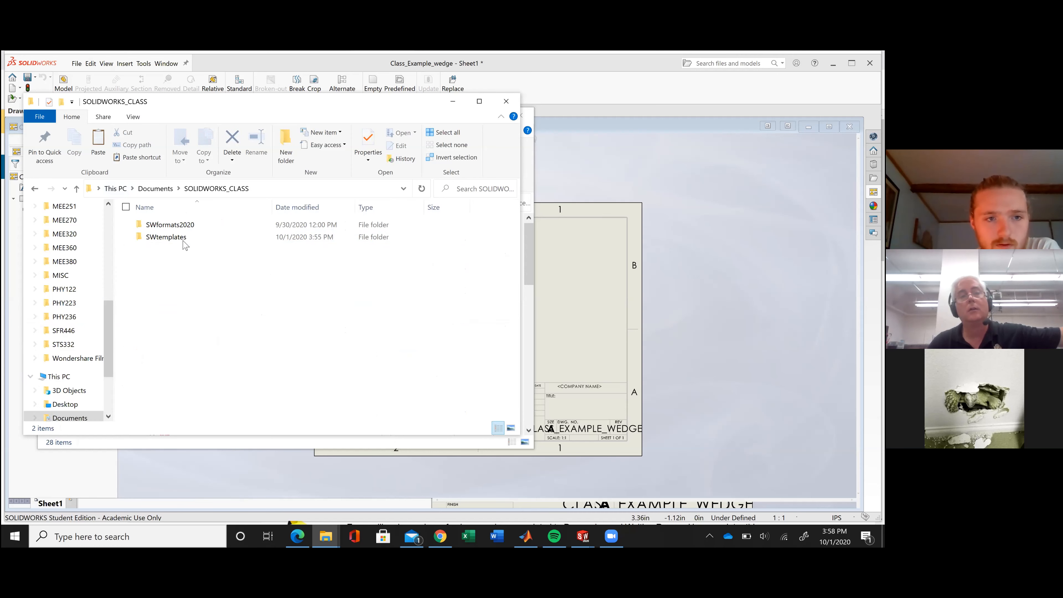
double_click(212, 226)
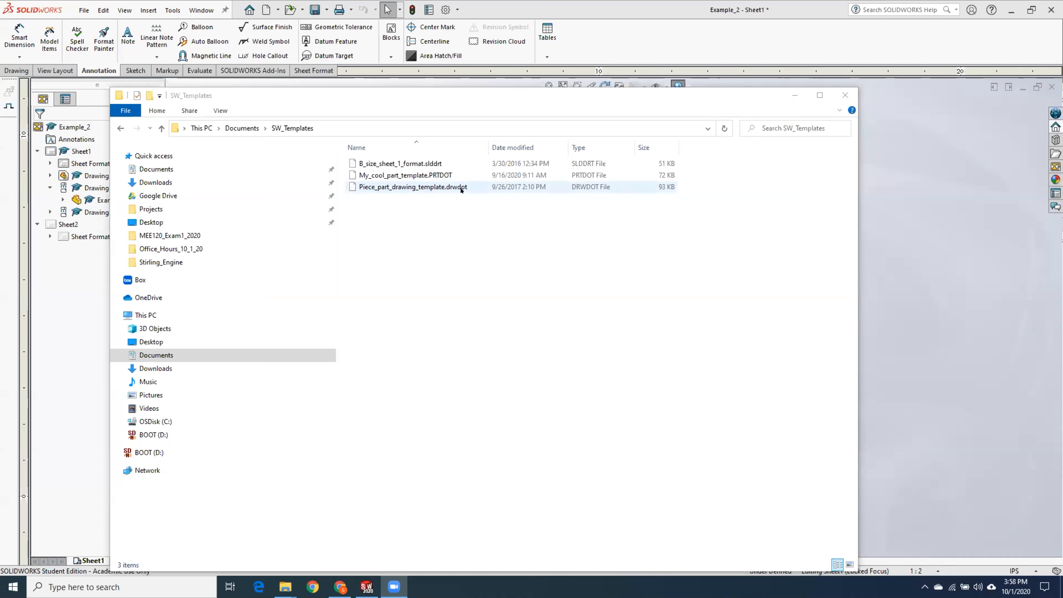
left_click(470, 106)
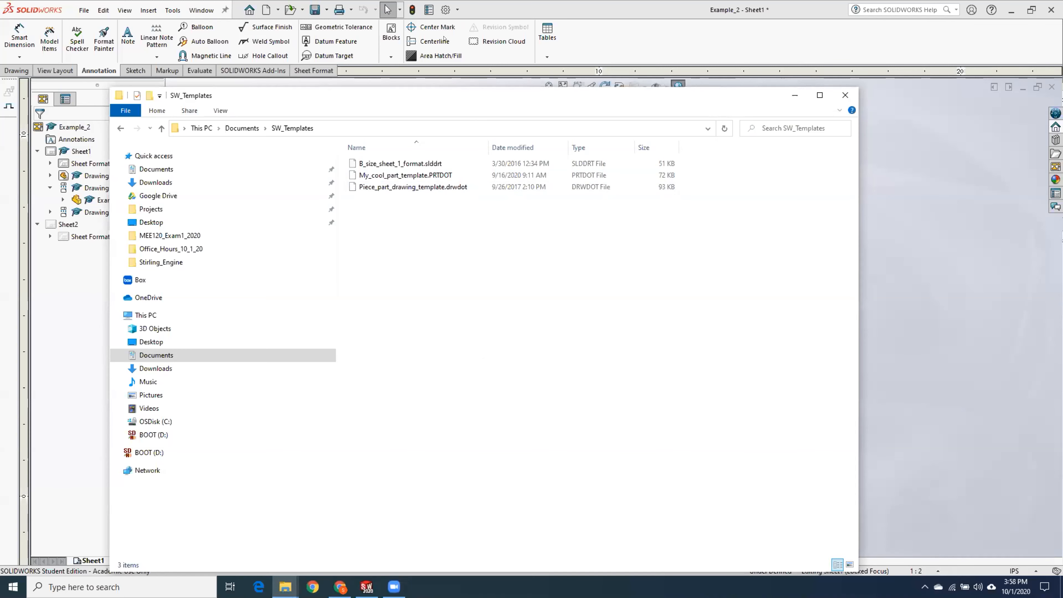
left_click_drag(426, 92, 410, 46)
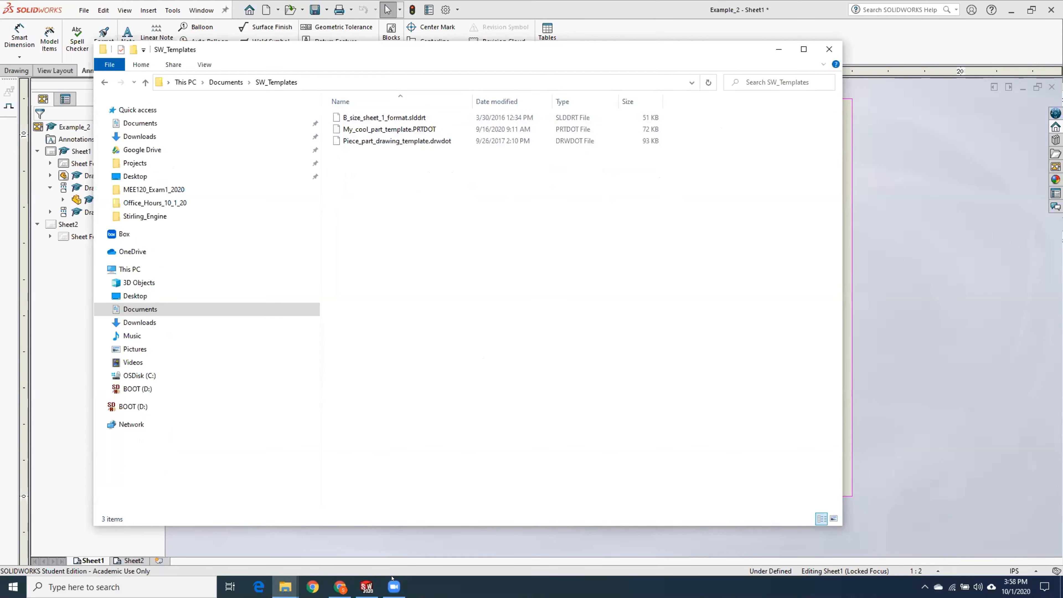
mouse_move(386, 588)
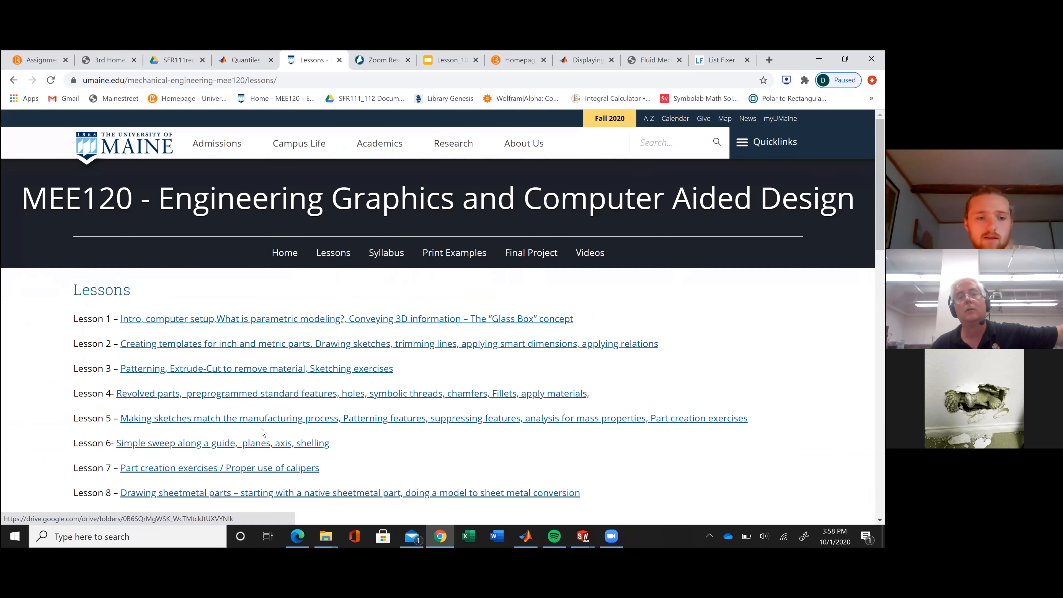
In Chrome, open the Lesson 10 folder from the MEE120 lessons page and download Piece_part_drawing_template.drwdot
scroll(262, 433, "down", 3)
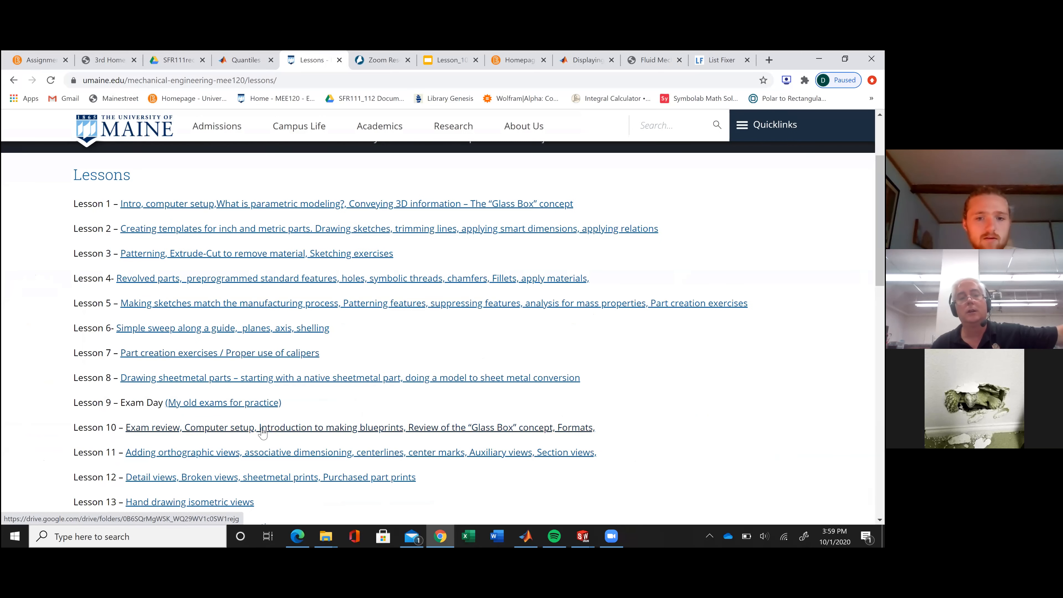
left_click(262, 431)
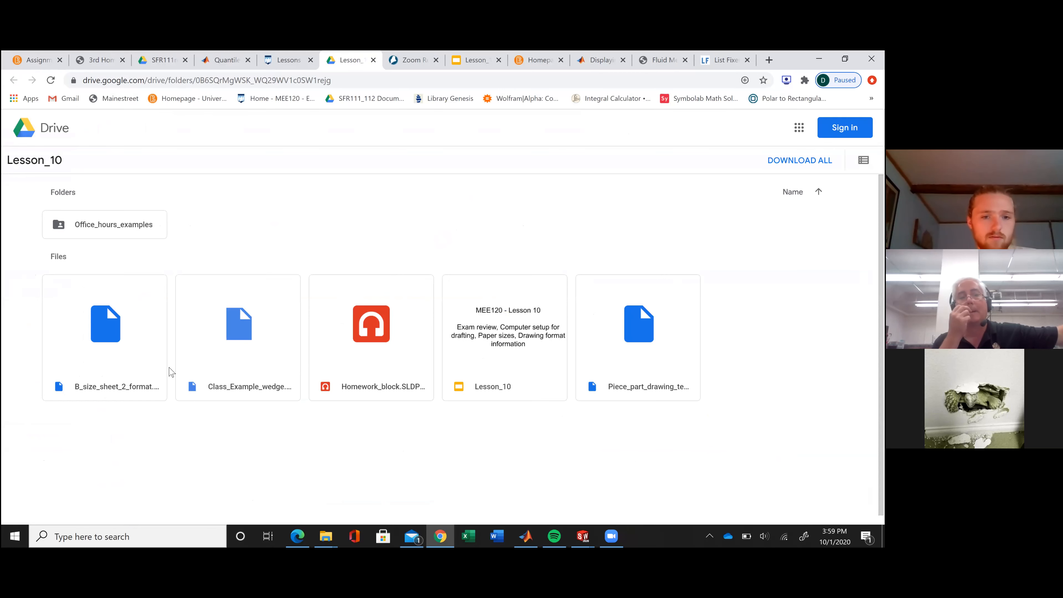
double_click(618, 387)
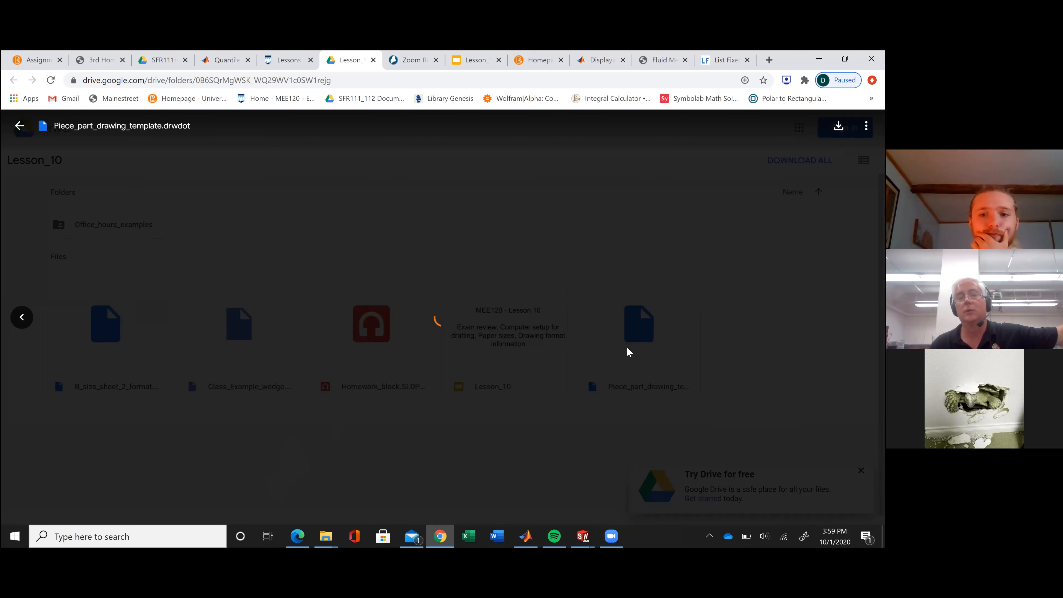
left_click(634, 393)
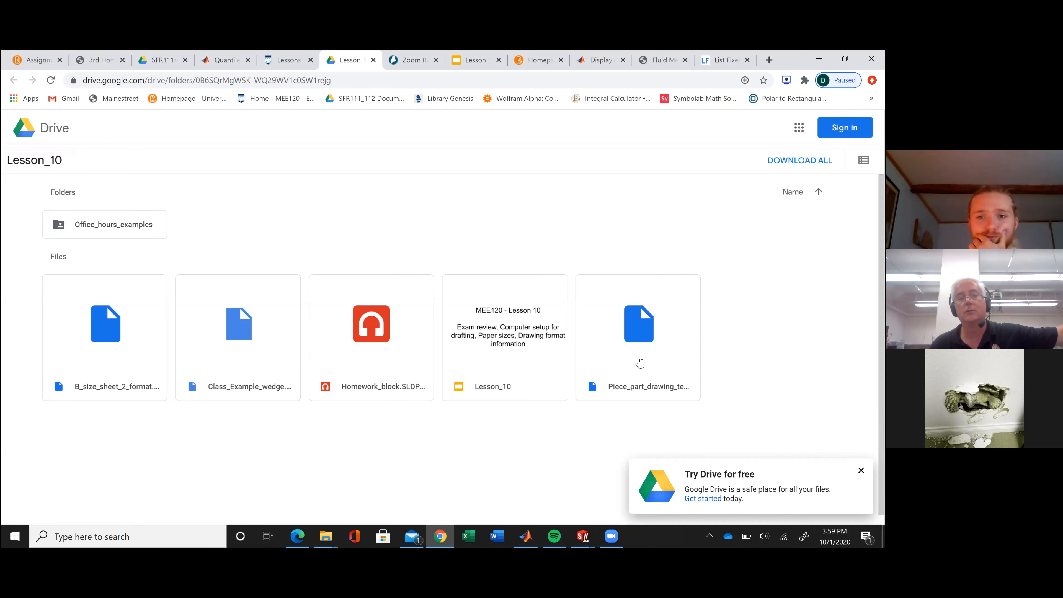
mouse_move(602, 309)
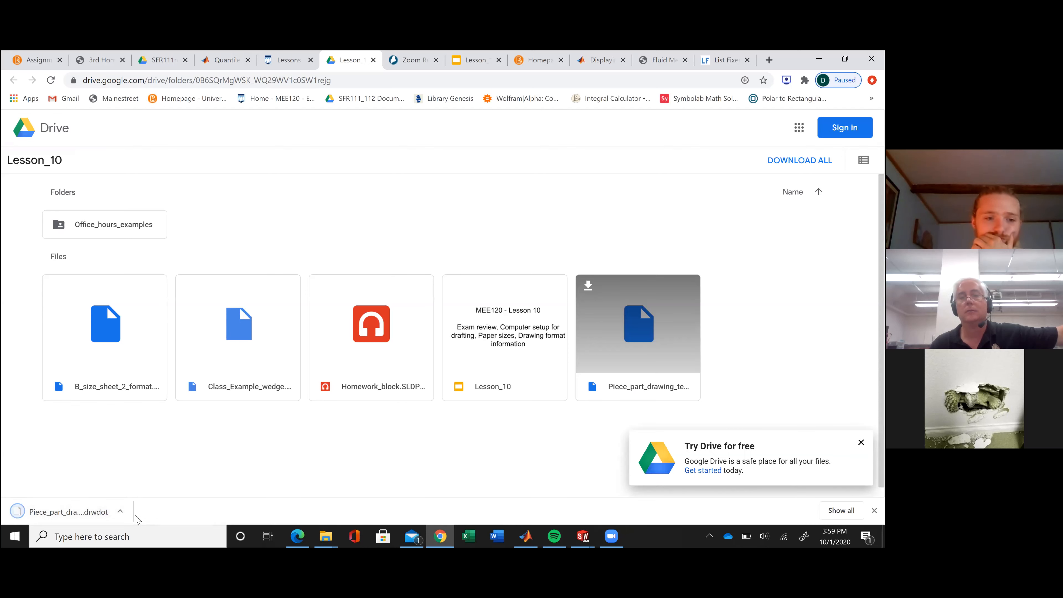
Show the downloaded Piece_part_drawing_template.drwdot in its folder and copy the file
left_click(120, 511)
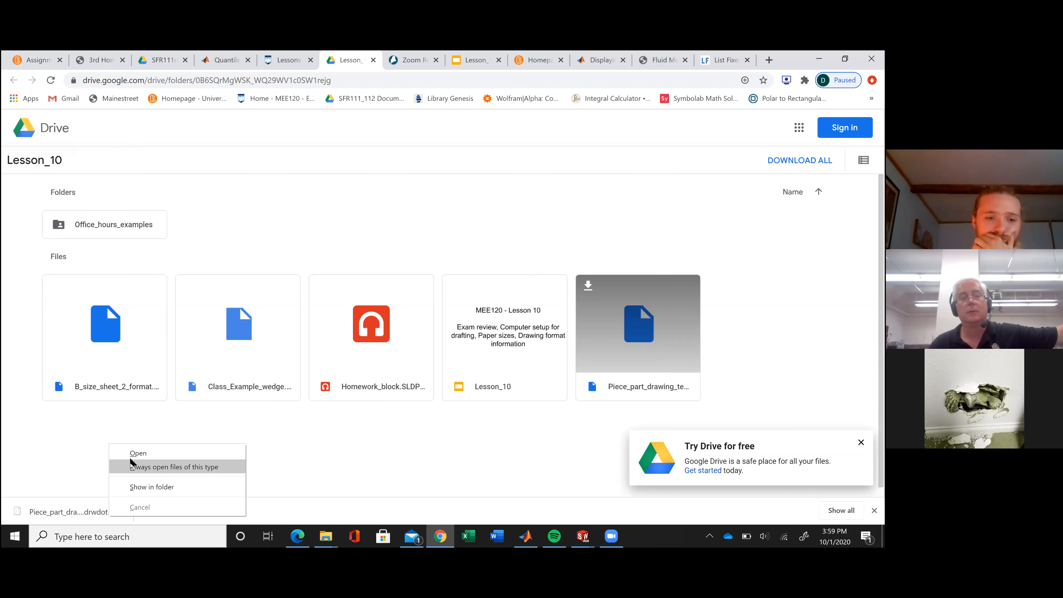
left_click(152, 487)
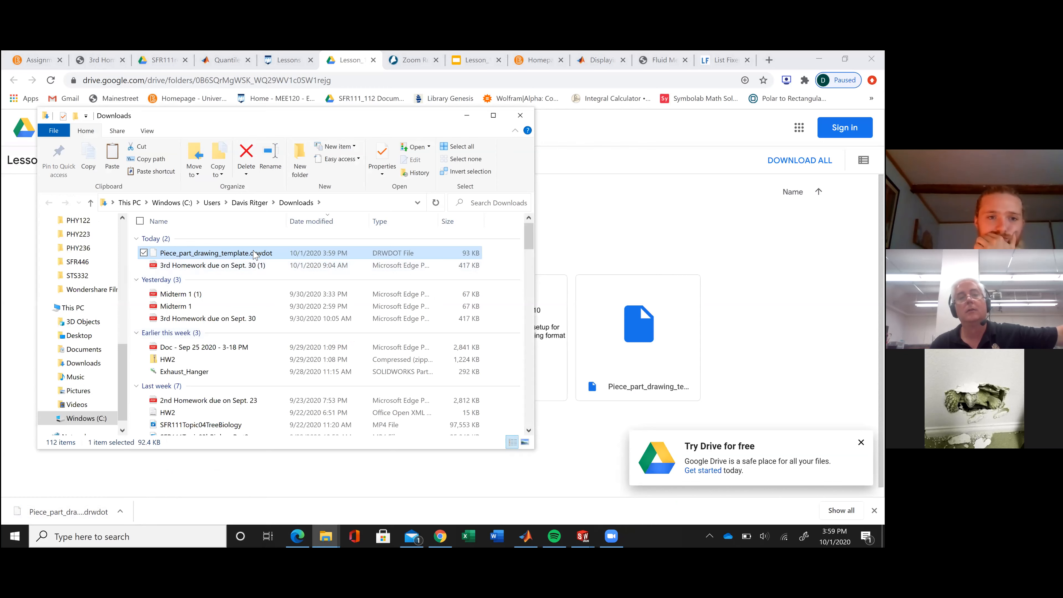
right_click(254, 254)
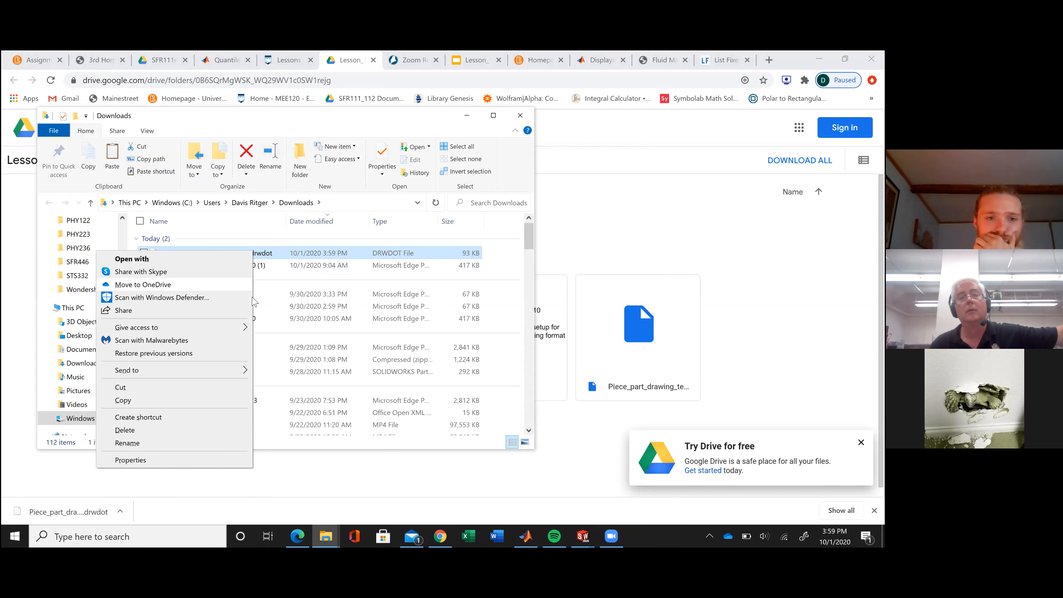
left_click(209, 406)
Paste the copied Piece_part_drawing_template.drwdot into the SWtemplates folder under SOLIDWORKS_CLASS in Documents
left_click(91, 351)
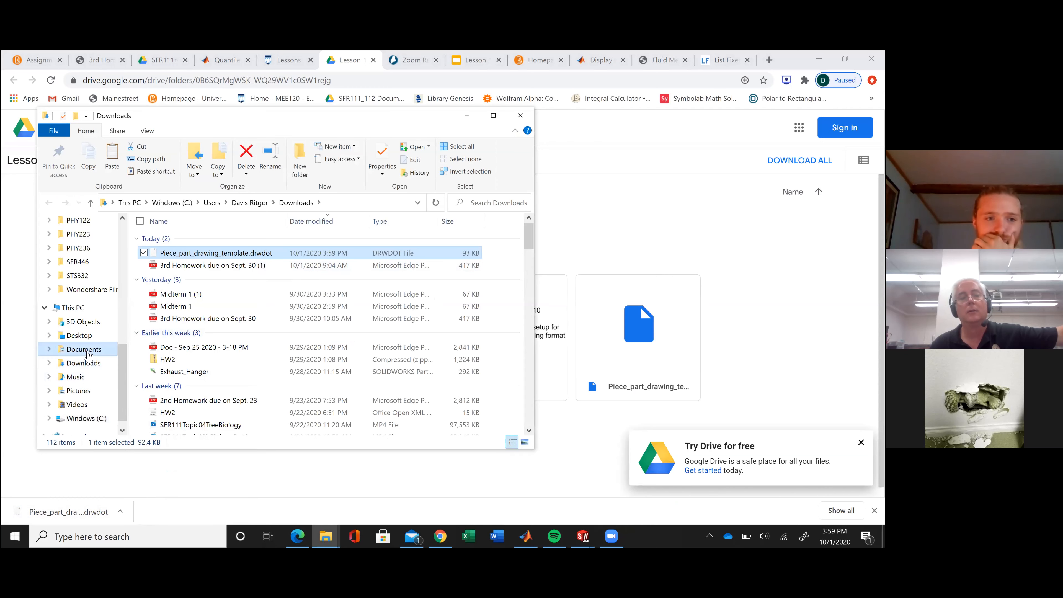
scroll(203, 415, "down", 5)
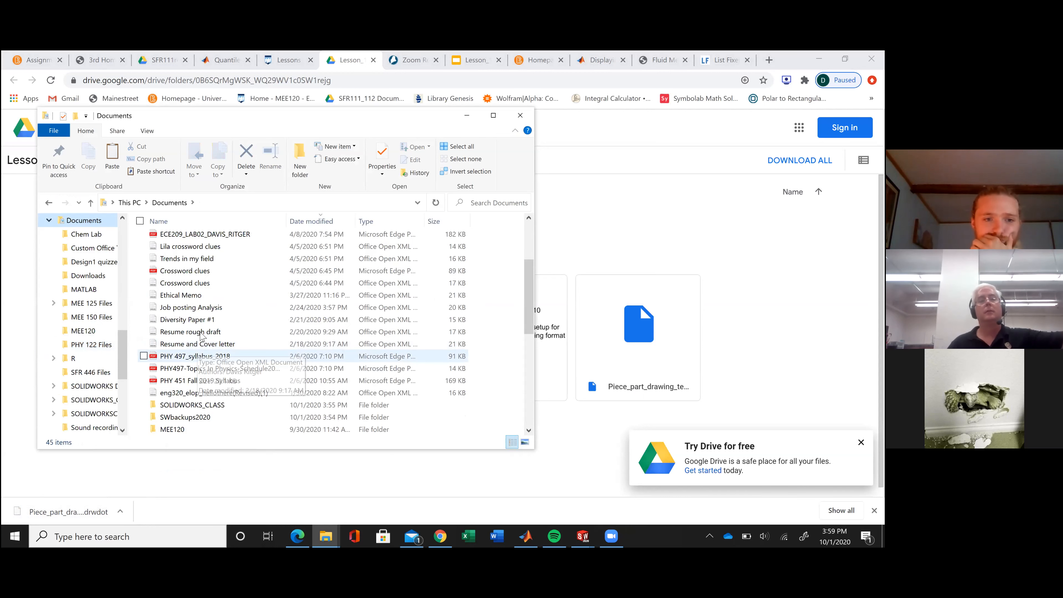
double_click(201, 404)
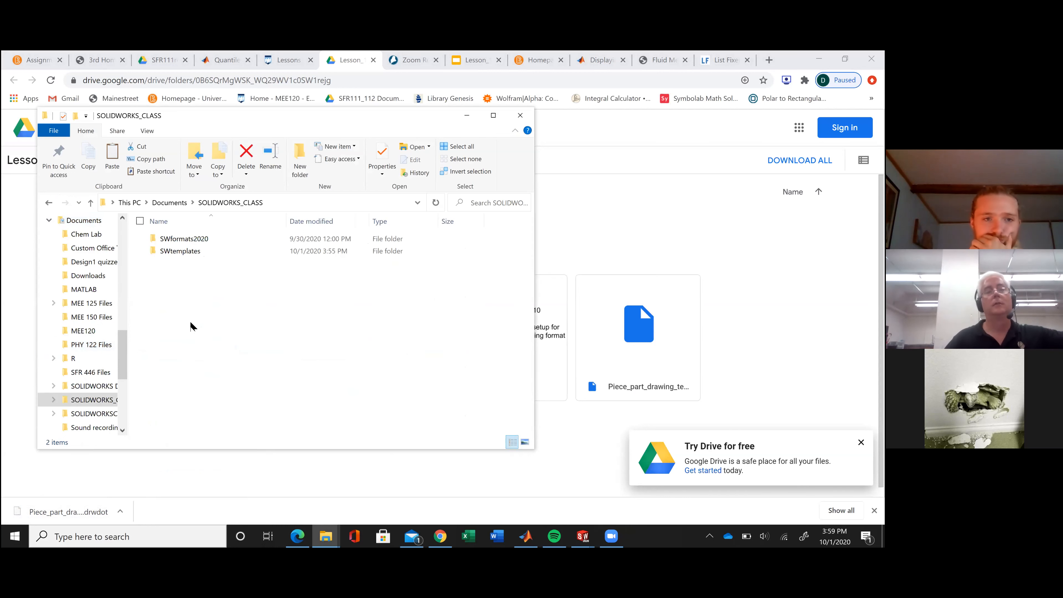
double_click(197, 241)
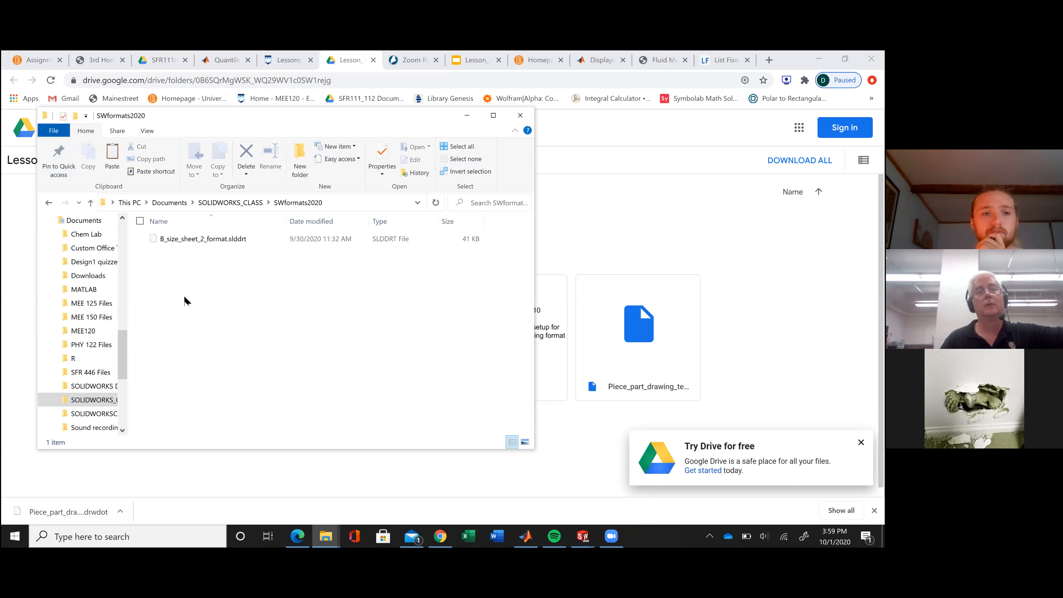
left_click(48, 203)
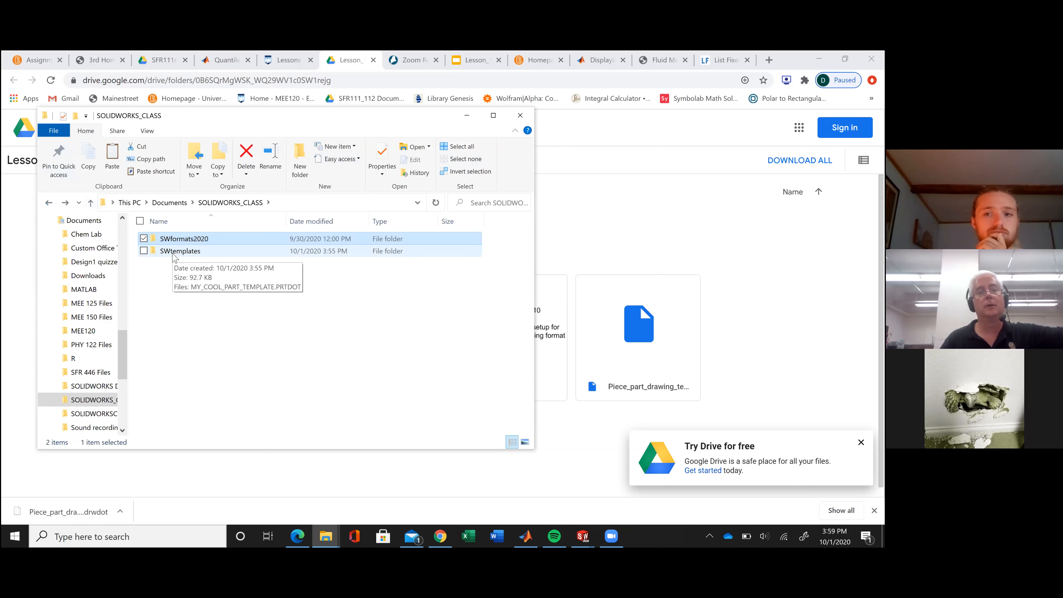
double_click(173, 251)
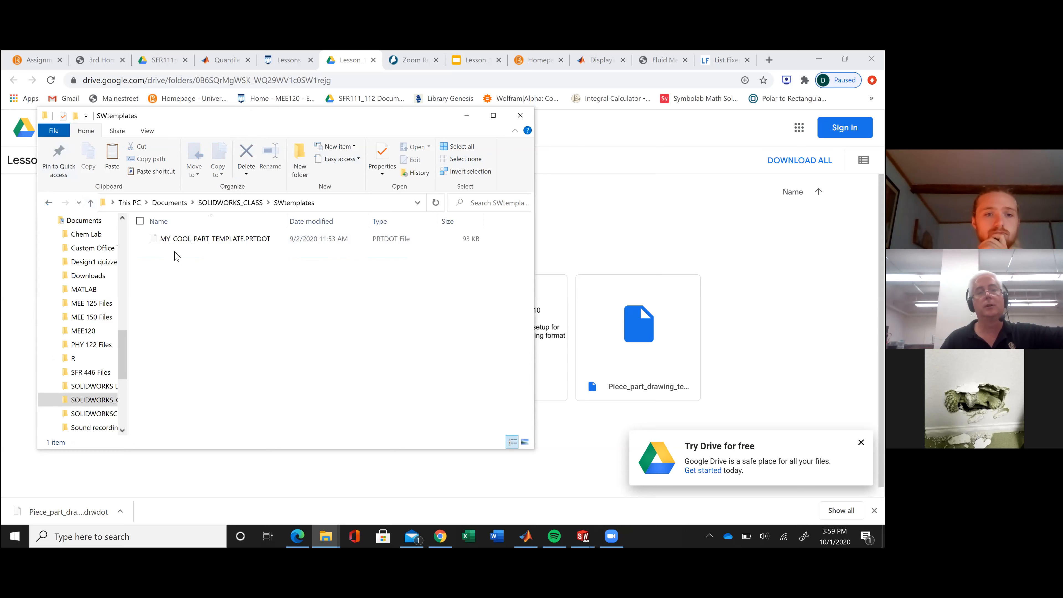
right_click(175, 254)
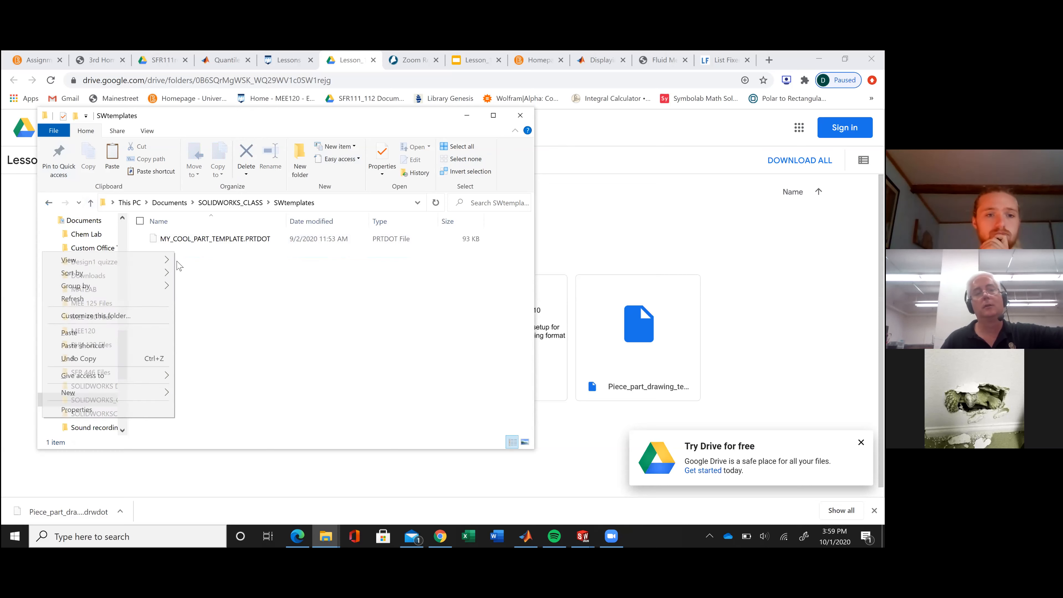
left_click(128, 334)
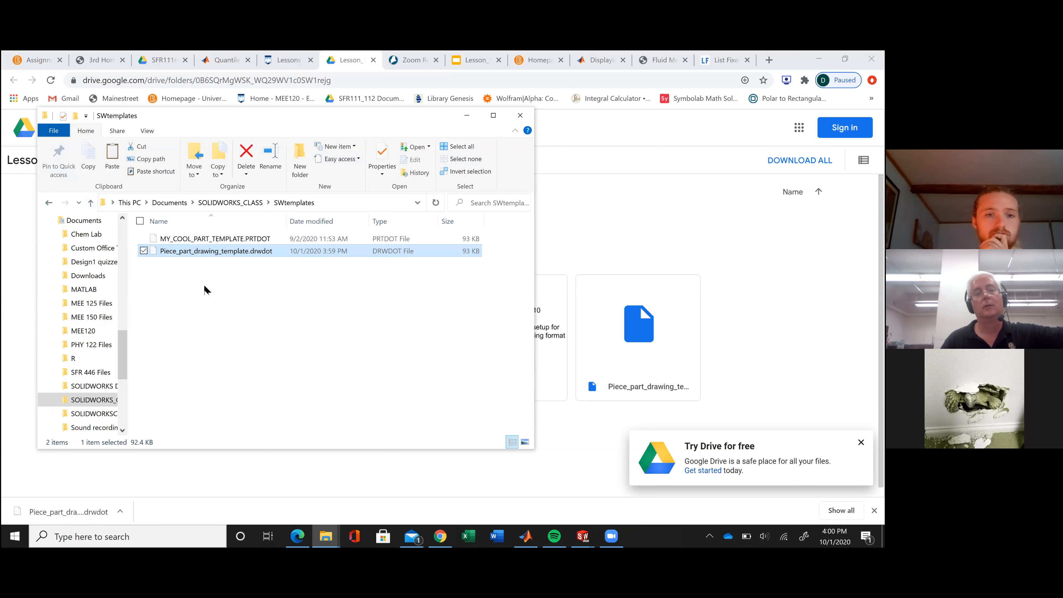
left_click(222, 293)
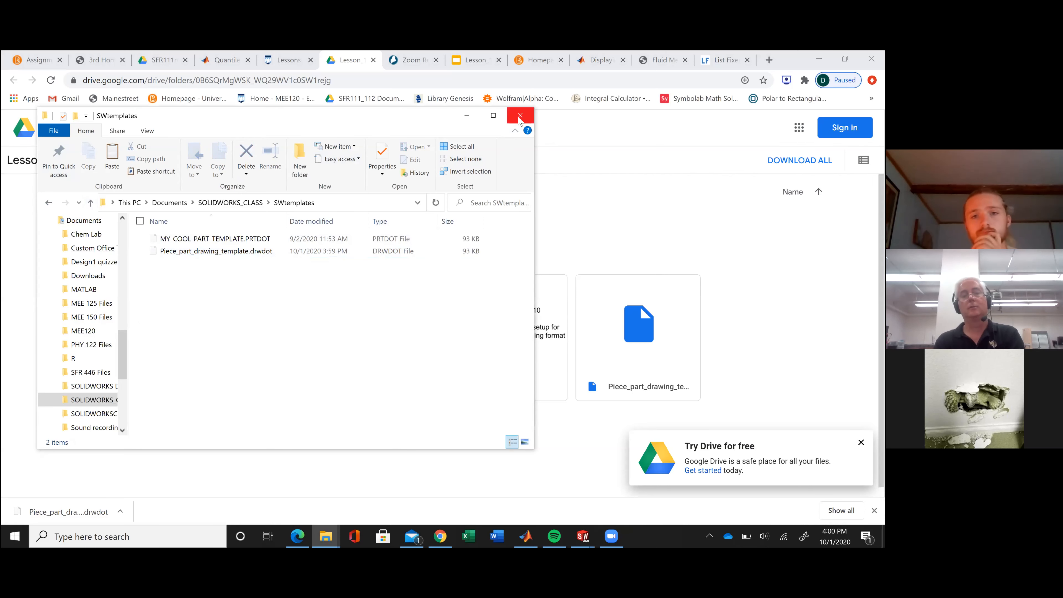
Switch to SOLIDWORKS and close the Class_Example_wedge drawing without saving its changes
left_click(588, 538)
mouse_move(700, 450)
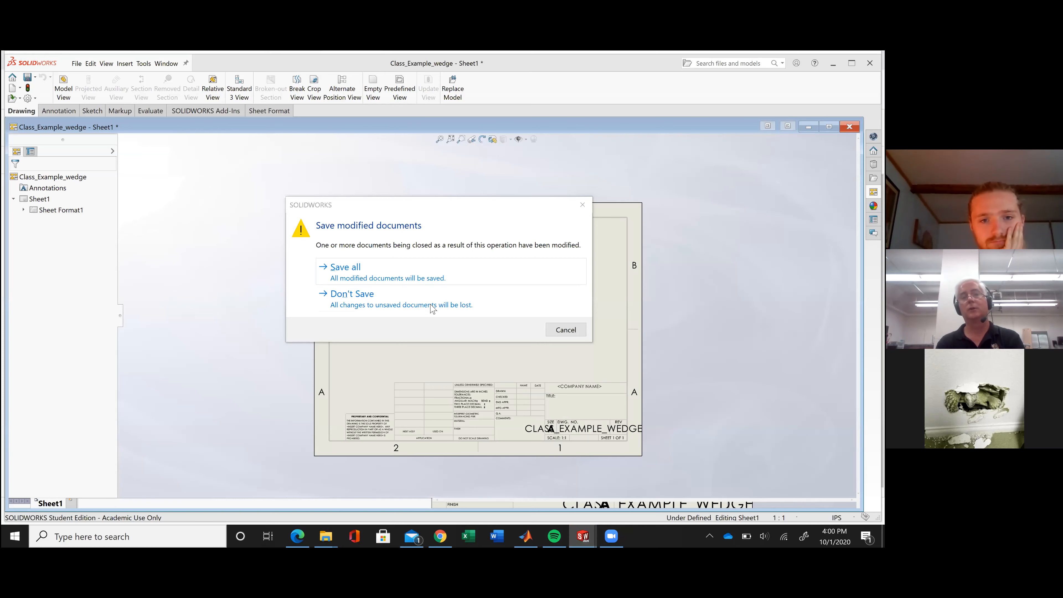
left_click(434, 309)
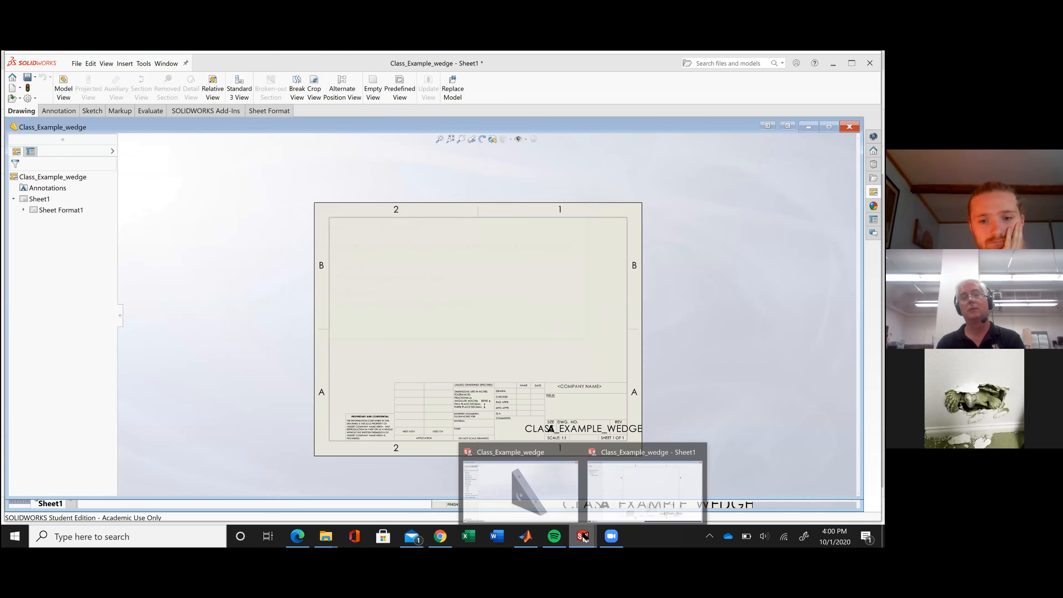
From the Class_Example_wedge part, make a new drawing using the piece part drawing template in SWtemplates
mouse_move(584, 538)
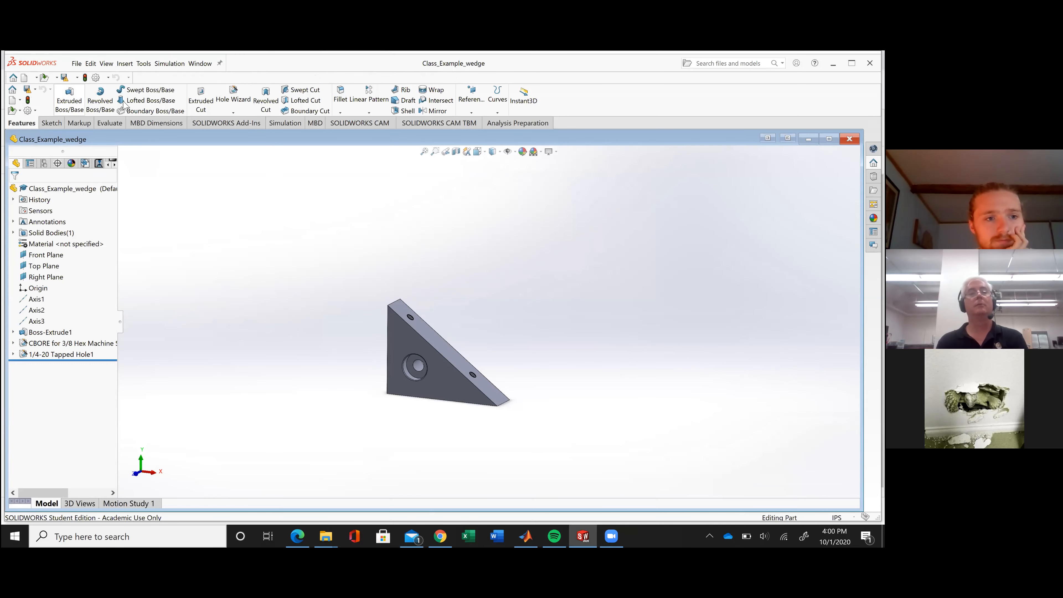
left_click(76, 63)
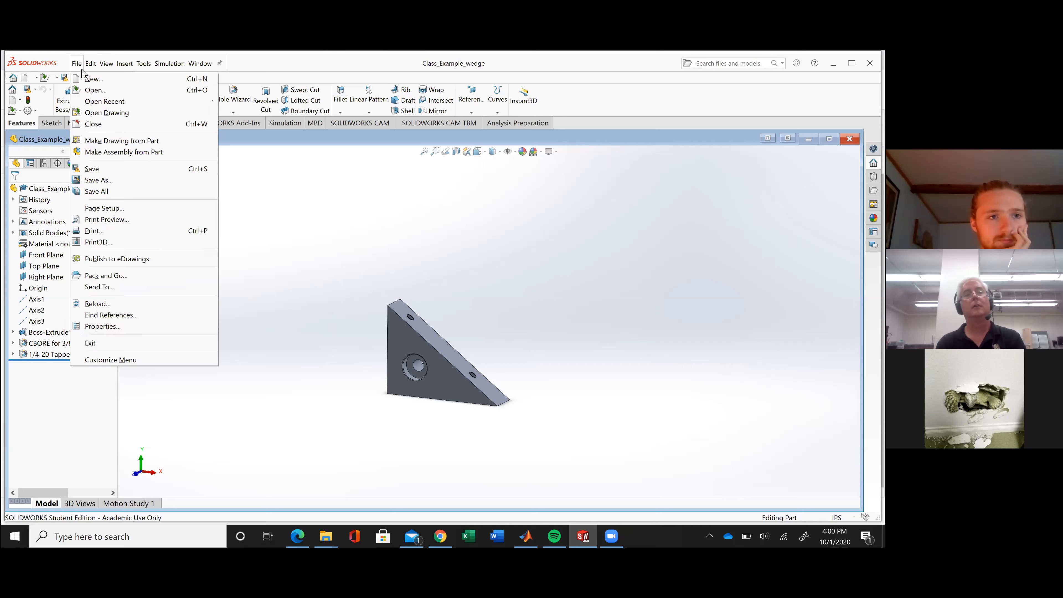
left_click(102, 141)
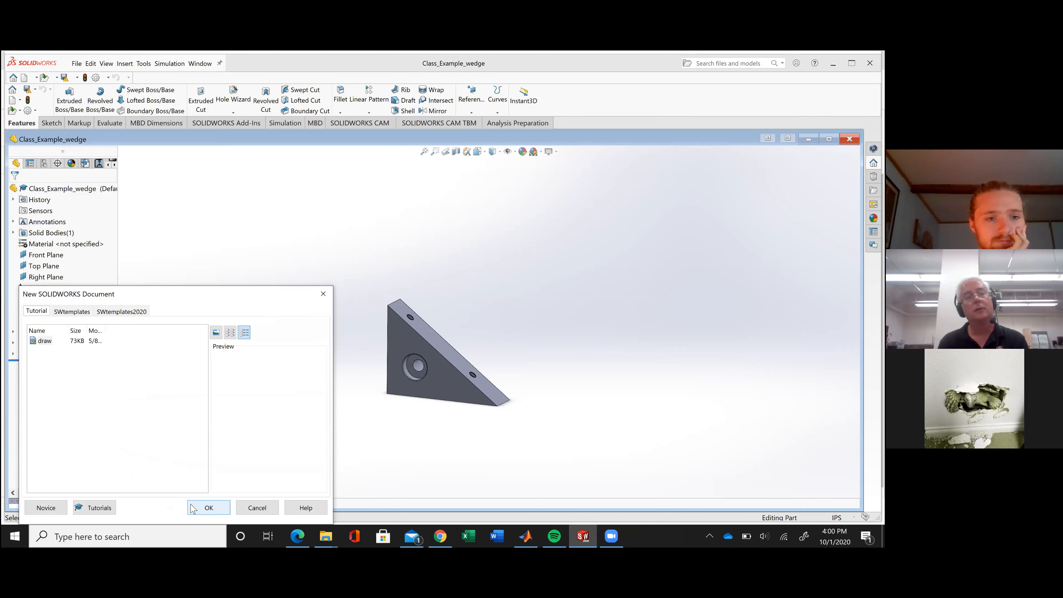
left_click(81, 317)
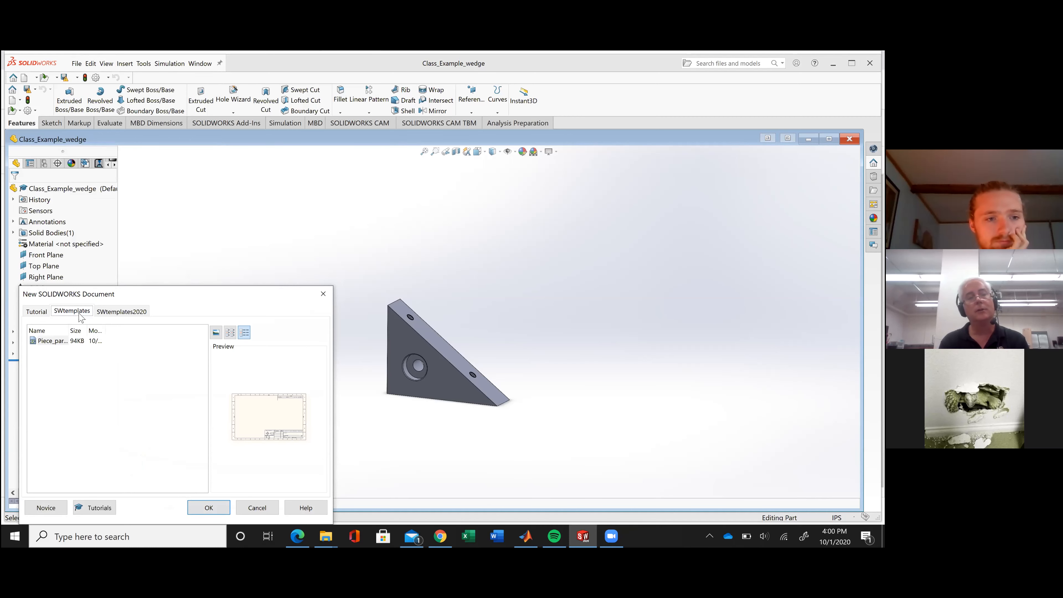
double_click(60, 341)
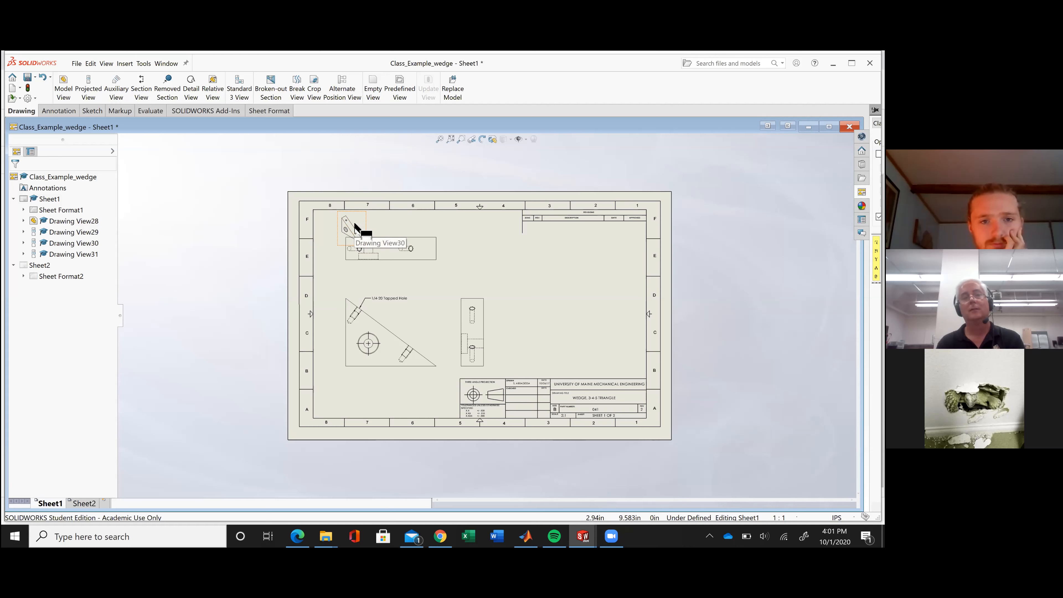
Move the small isometric projected view off the top view on Sheet1 and delete it
left_click(433, 246)
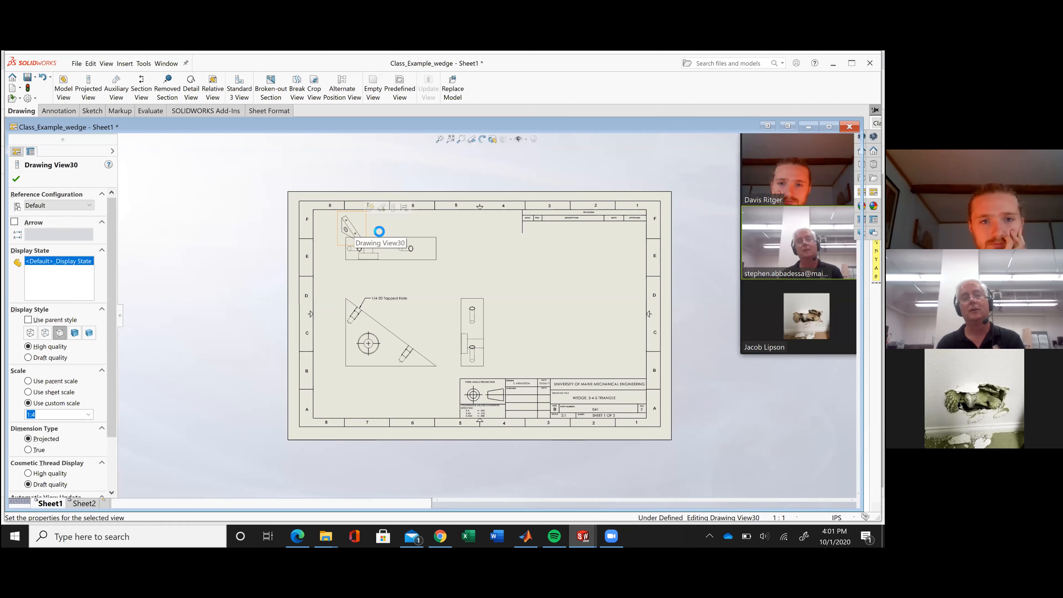
left_click_drag(367, 229, 539, 266)
mouse_move(552, 229)
left_mouse_down()
mouse_move(508, 275)
mouse_move(497, 309)
mouse_move(480, 280)
mouse_move(419, 268)
mouse_move(355, 280)
left_mouse_up()
right_click(354, 286)
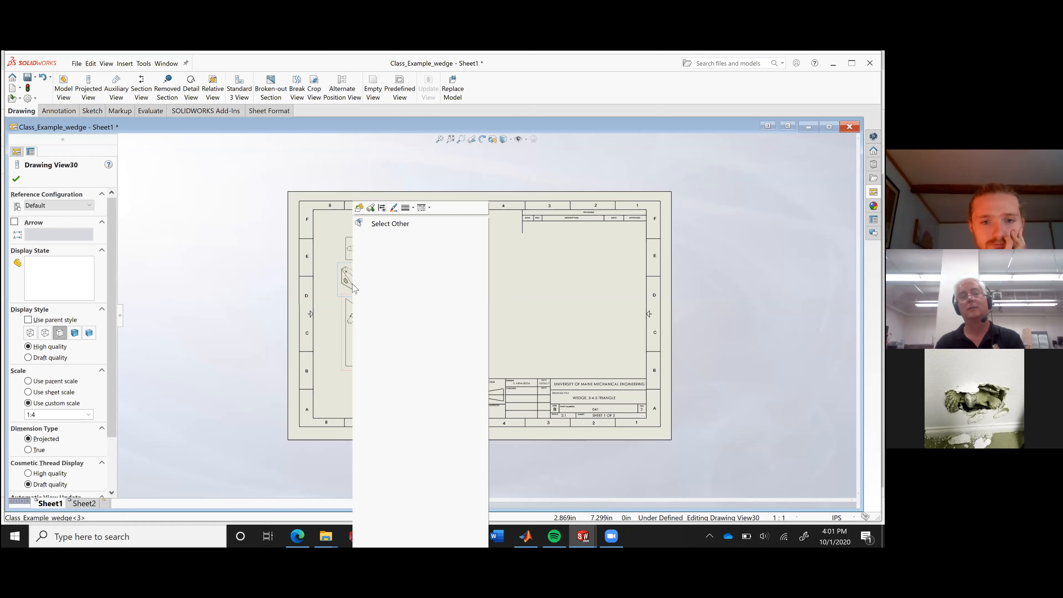
left_click(425, 427)
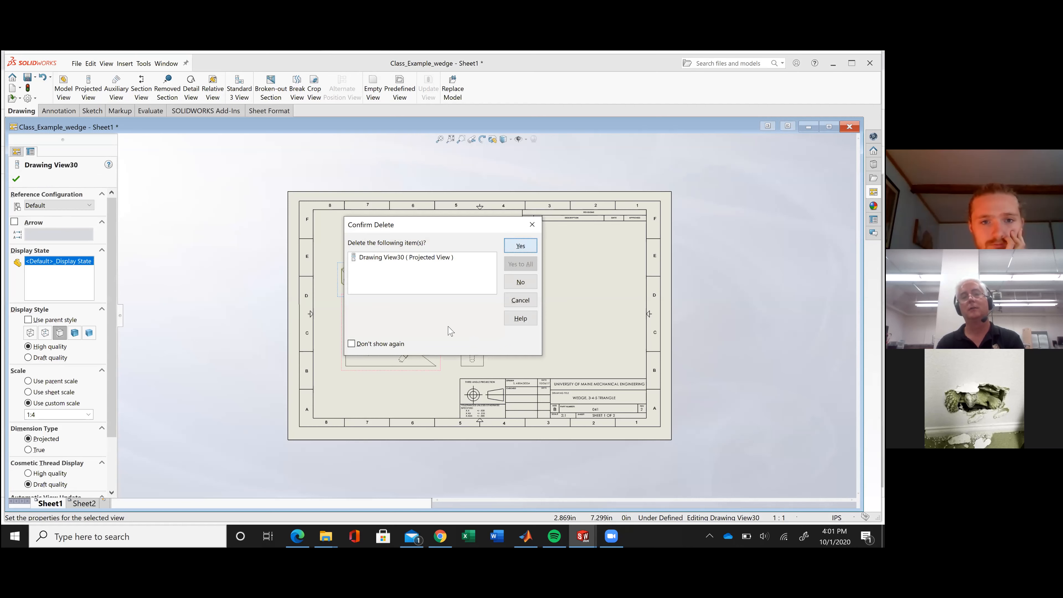
key("Return")
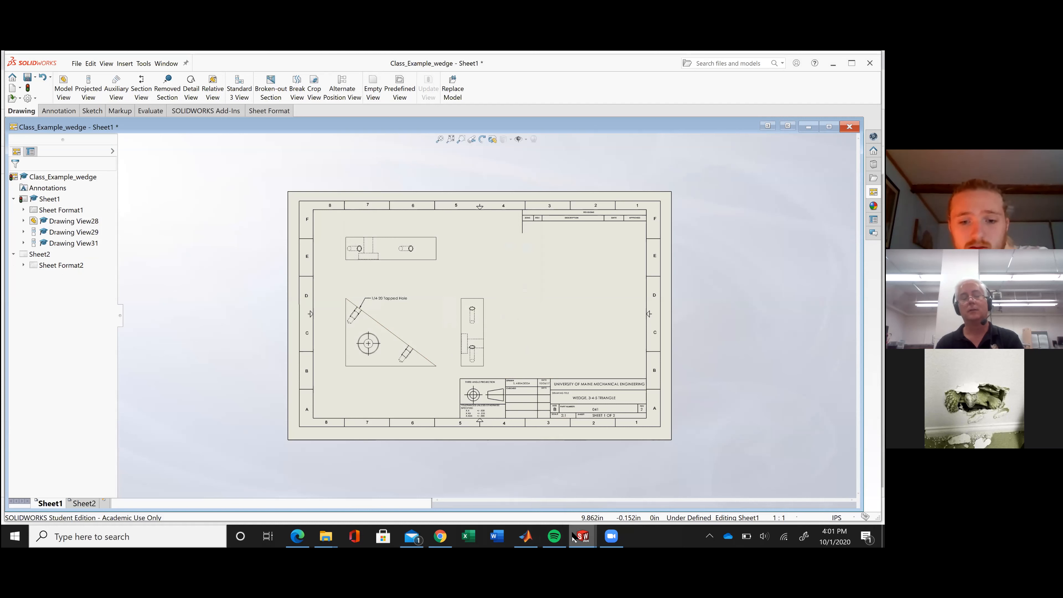
Close the MATLAB window and return to the wedge drawing
mouse_move(530, 538)
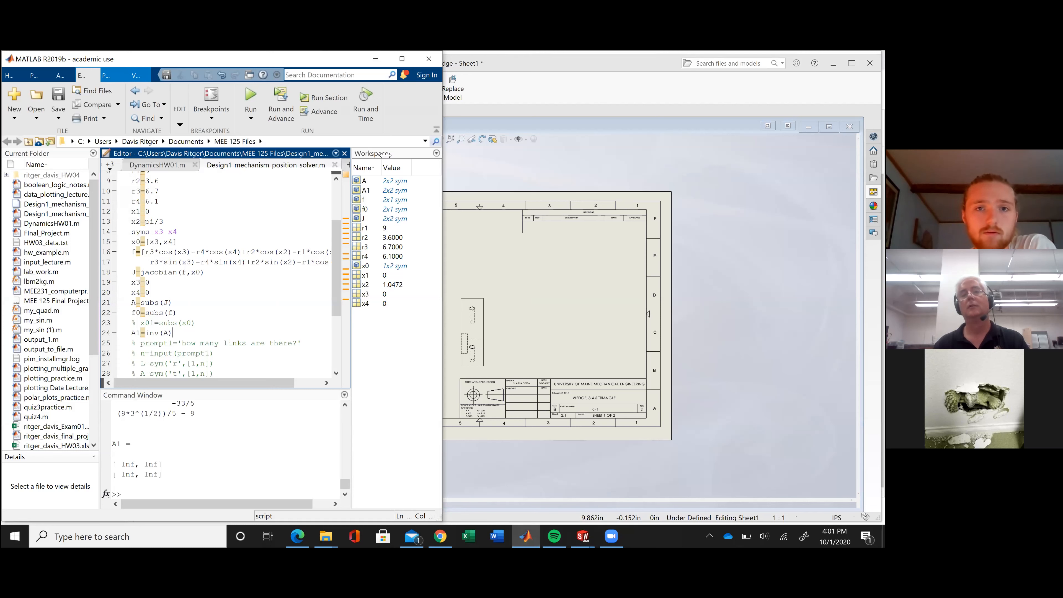
left_click(431, 61)
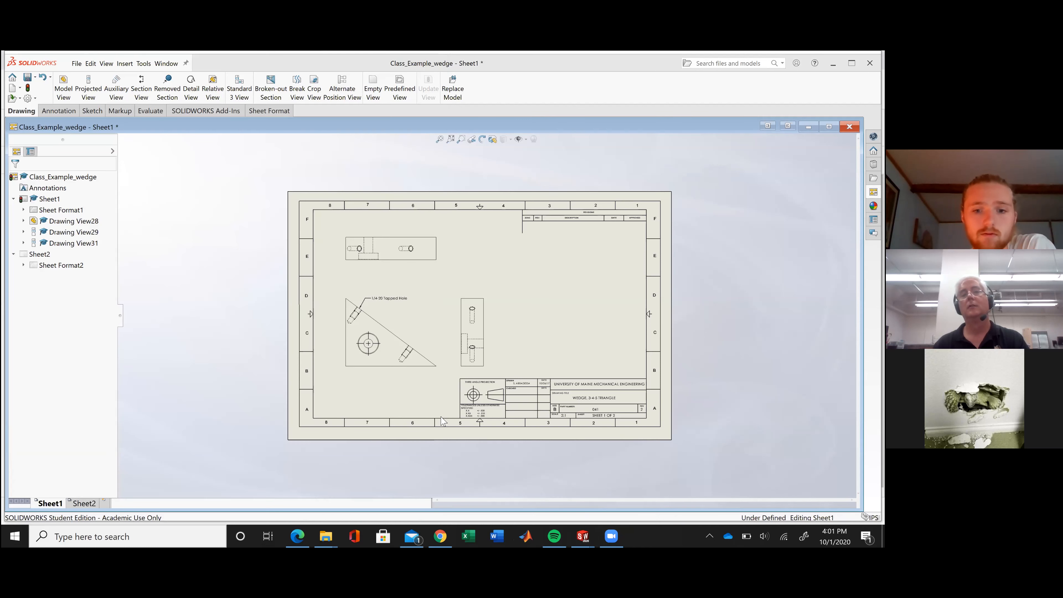
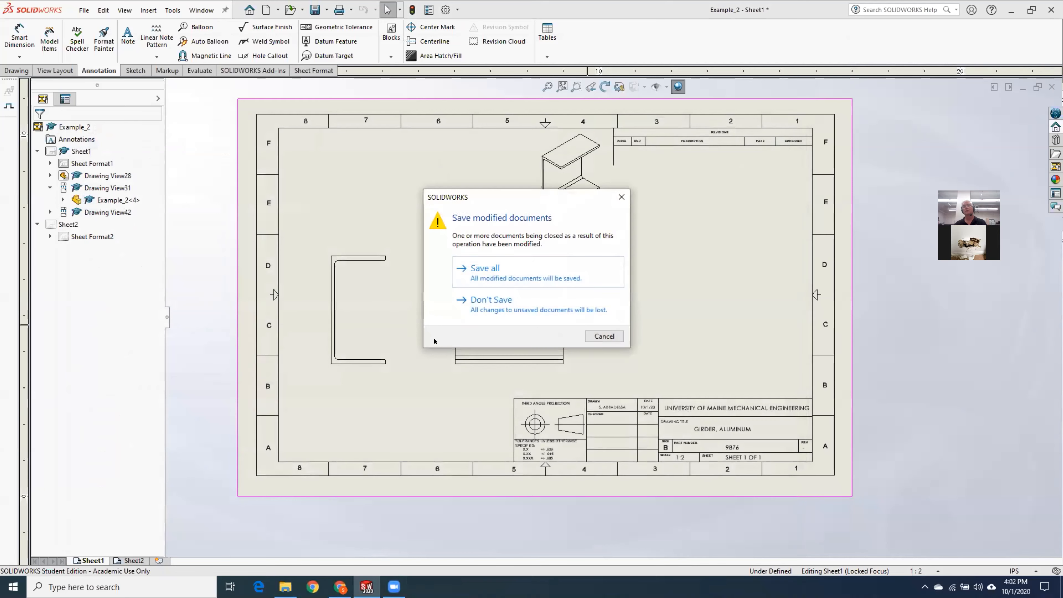
Close the Example_2 drawing without saving and open Engine_Top_Level_Assy.SLDASM from the Stirling_Engine folder in Documents
left_click(455, 315)
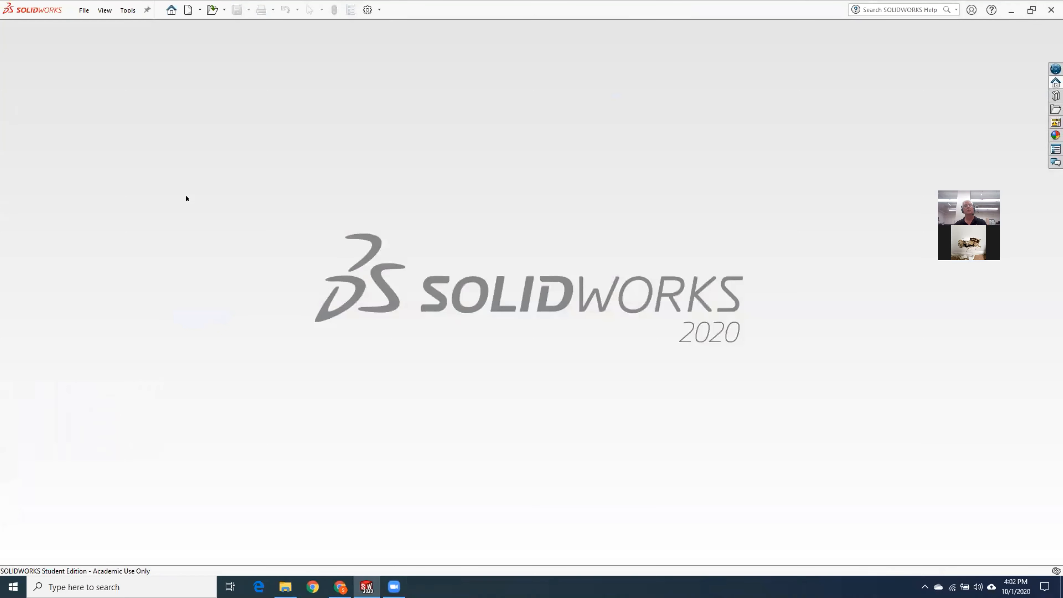
left_click(84, 10)
left_click(96, 42)
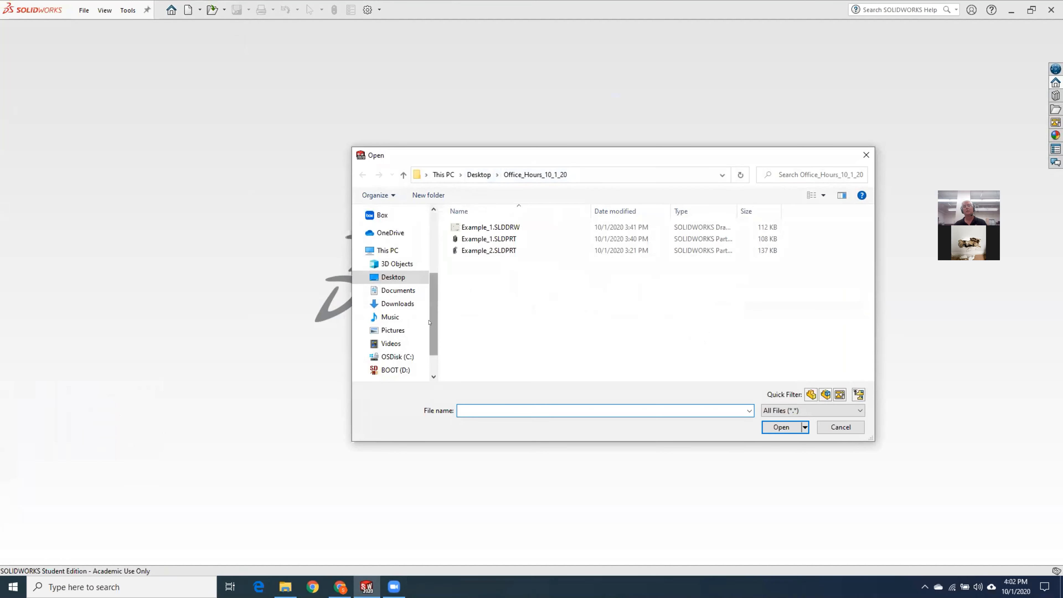
scroll(429, 364, "down", 1)
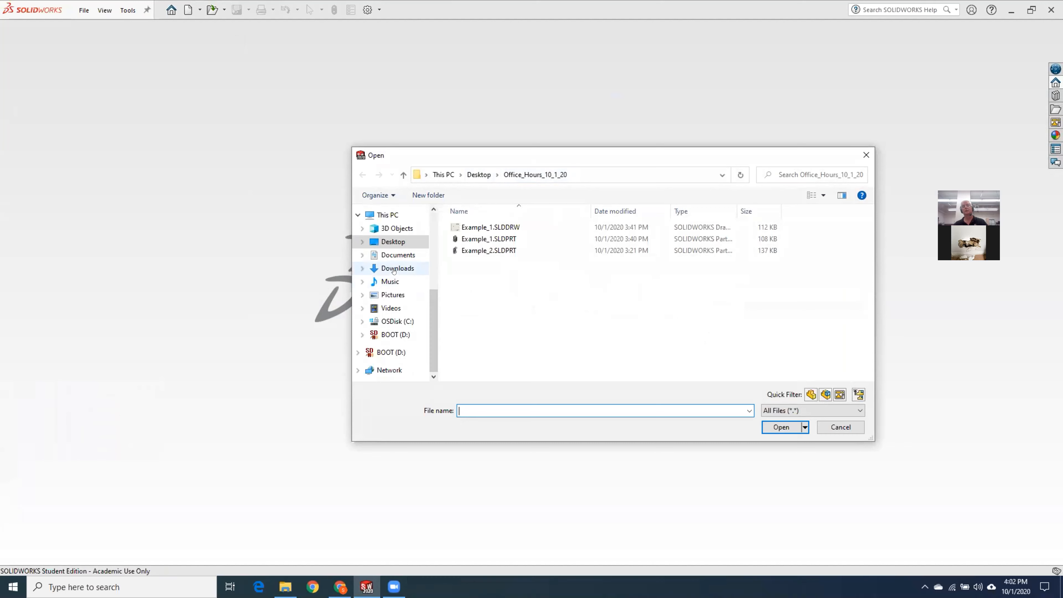
left_click(396, 255)
scroll(860, 286, "down", 10)
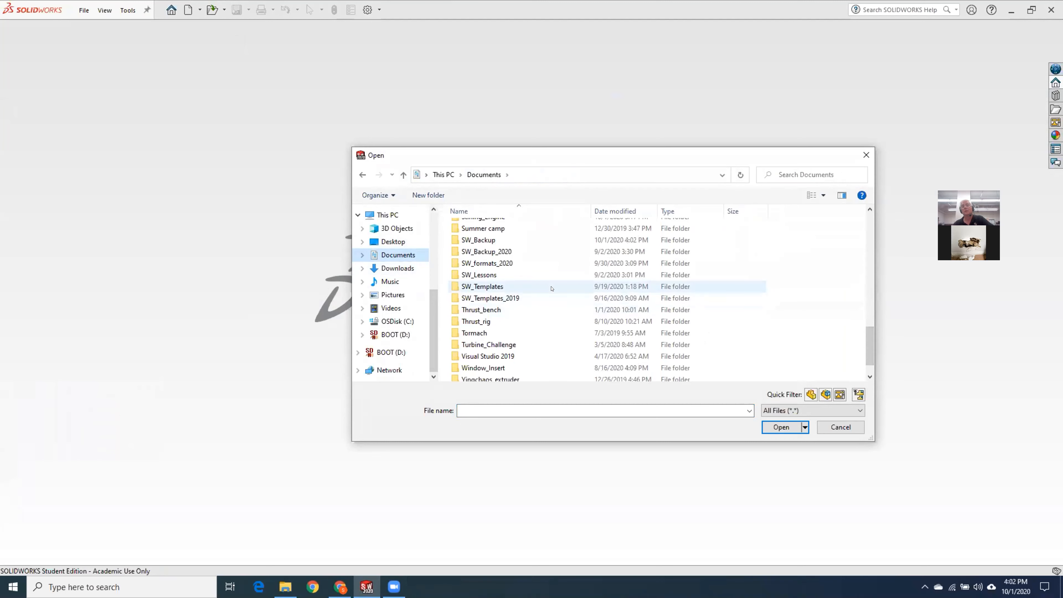
scroll(551, 288, "up", 2)
double_click(491, 279)
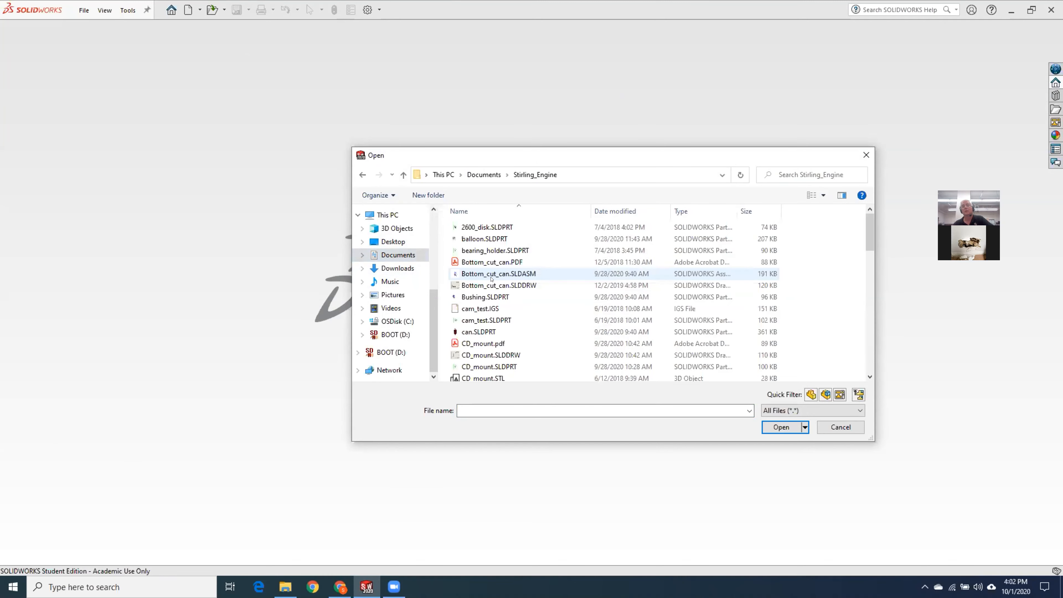
scroll(561, 295, "down", 8)
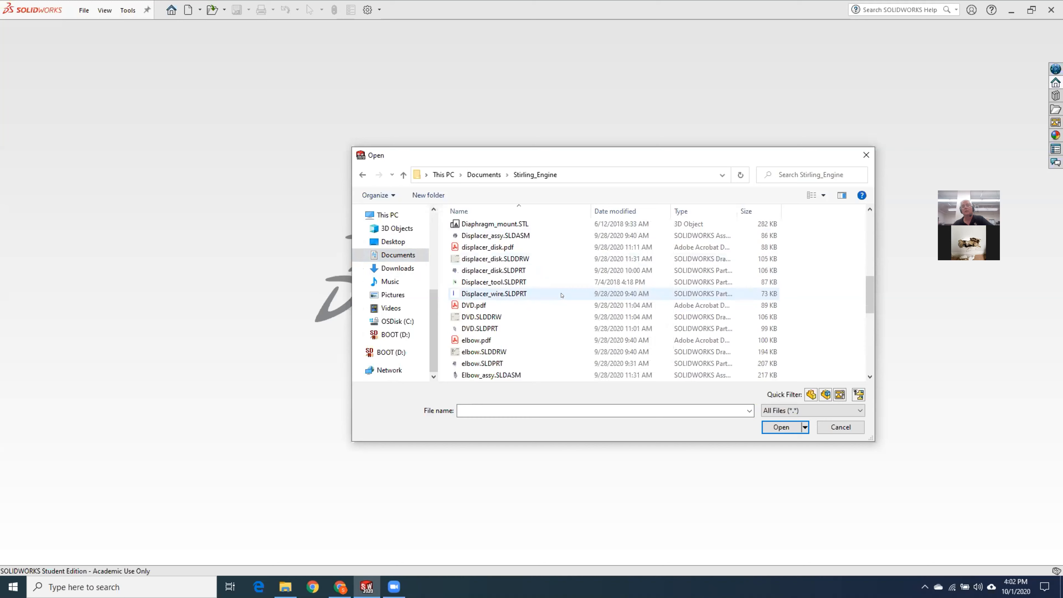
scroll(561, 295, "down", 3)
left_click(561, 317)
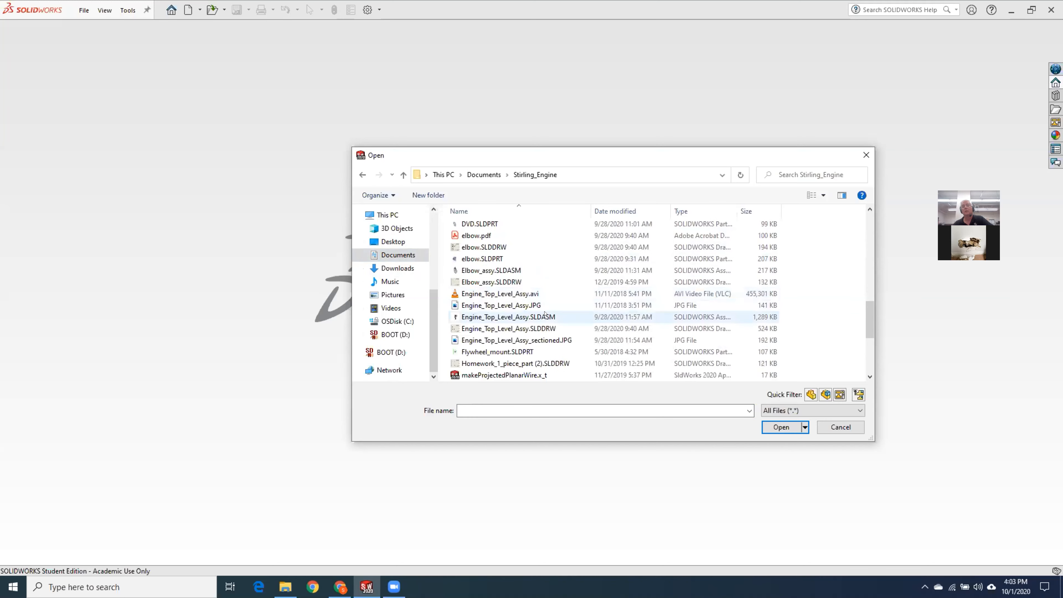
left_click(781, 427)
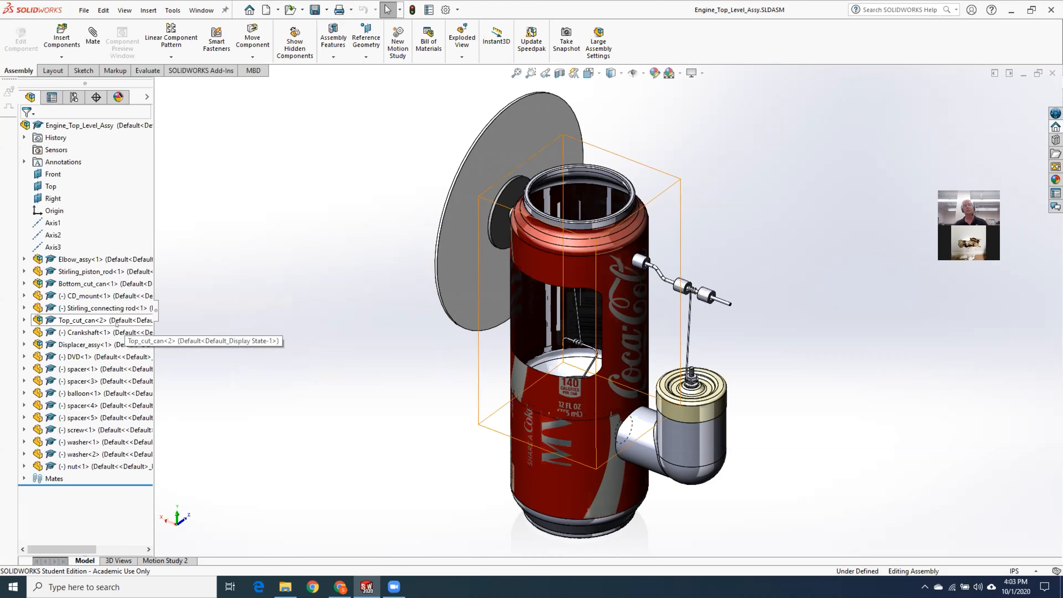
Open the Top_cut_can subassembly in its own window and collapse its can component to examine the assembly-level features
right_click(92, 323)
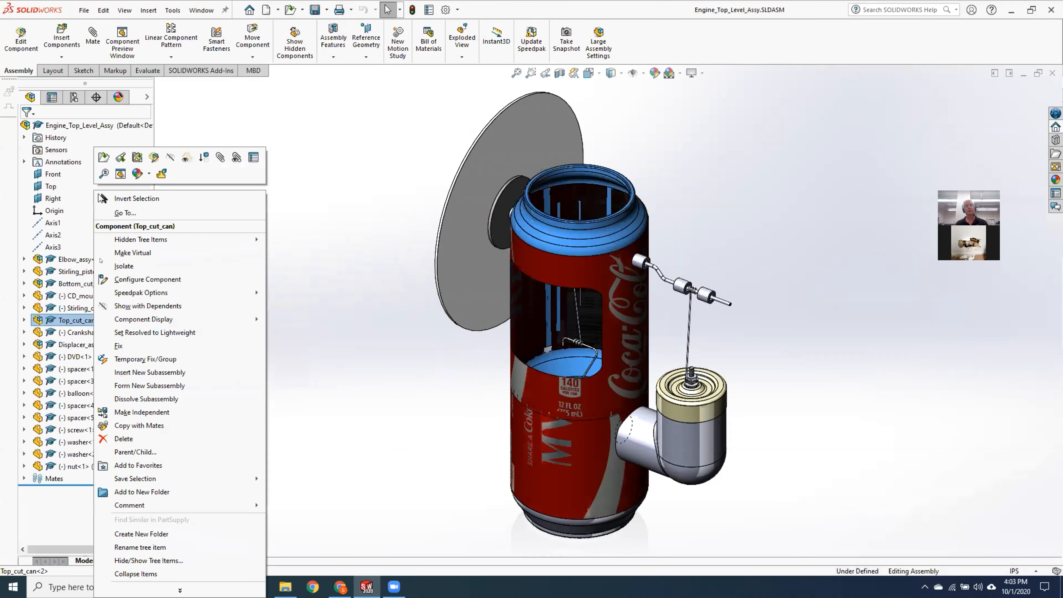
left_click(101, 158)
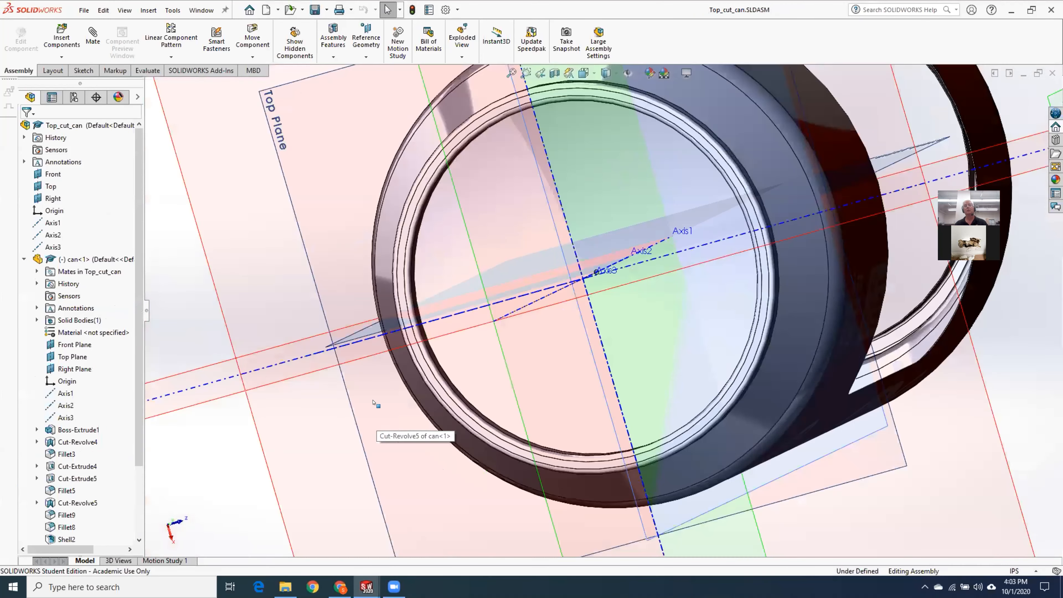
scroll(372, 402, "up", 5)
middle_click_drag(448, 282, 284, 549)
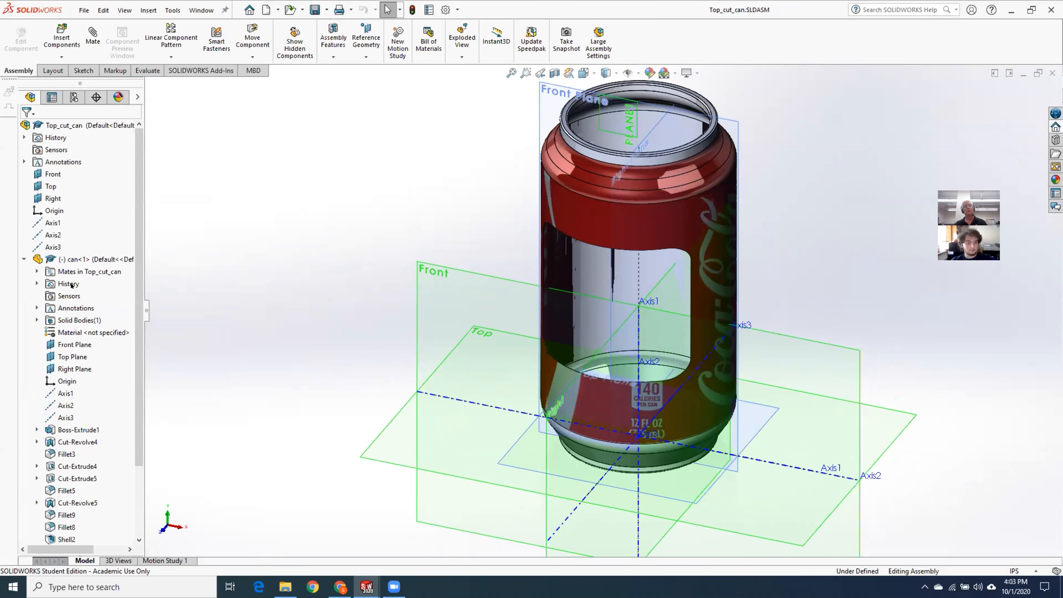
left_click(23, 260)
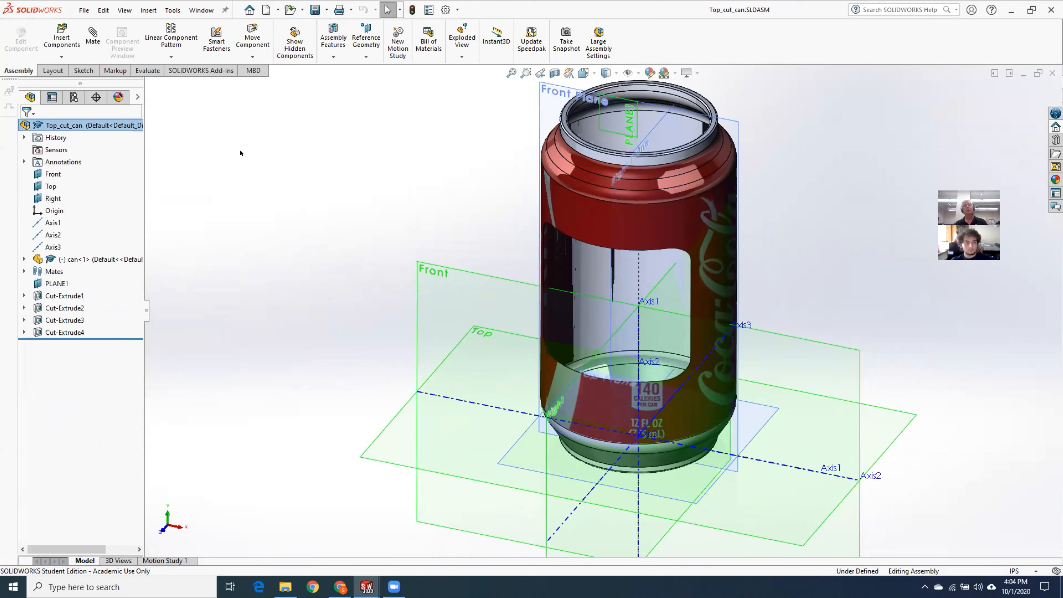
Look through the assembly feature types that can be inserted, such as fillet, cut, hole and weld bead
left_click(144, 11)
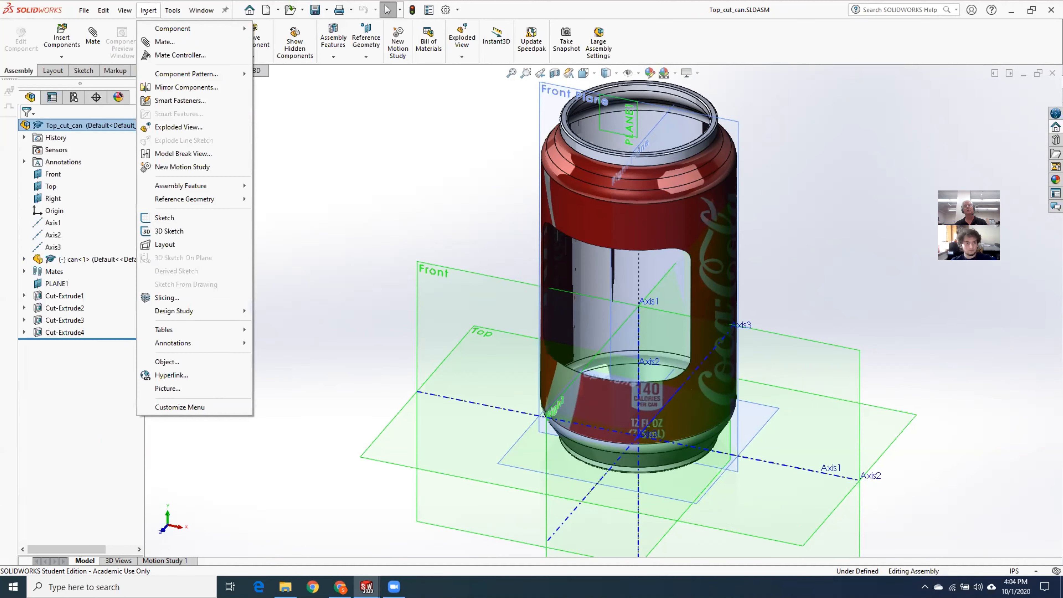
mouse_move(215, 182)
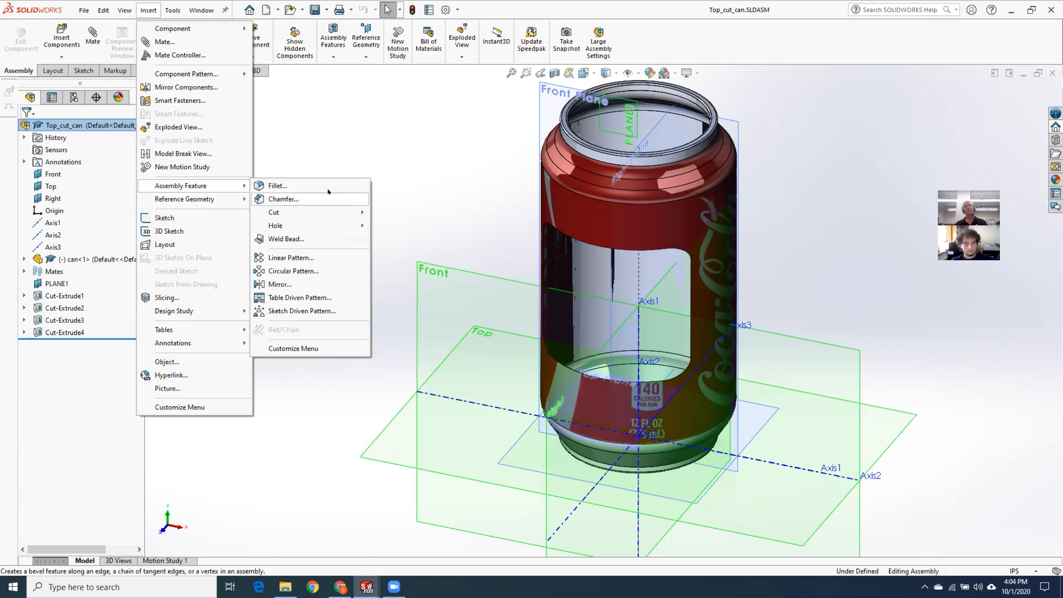
mouse_move(330, 228)
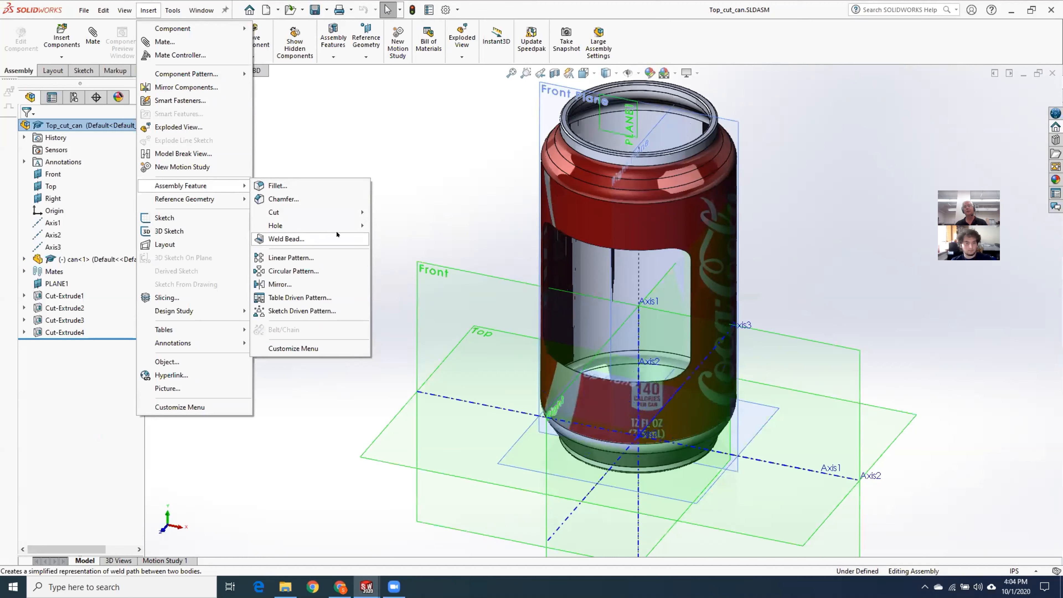
left_click(391, 218)
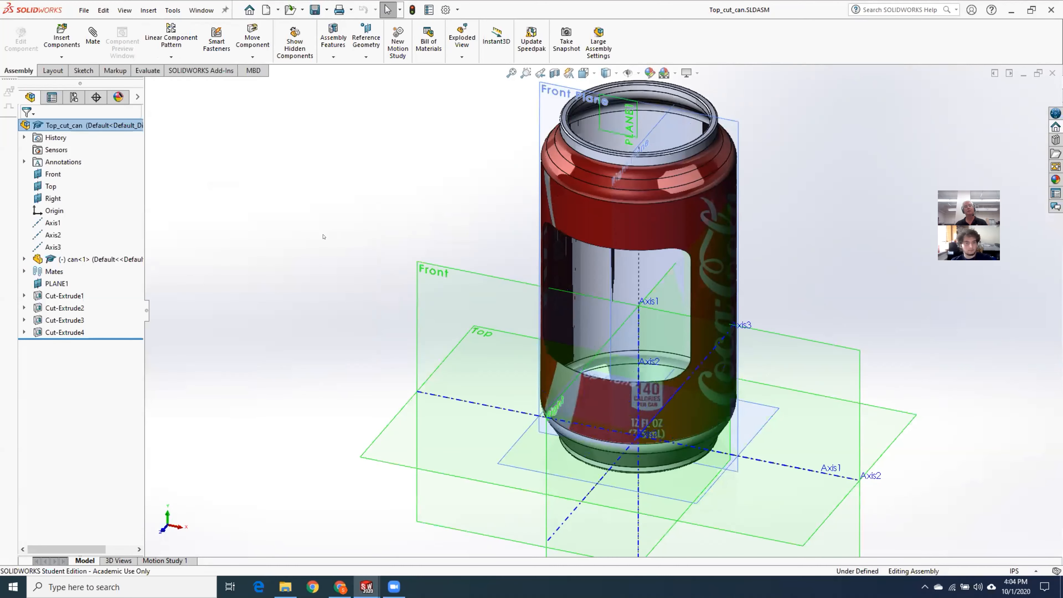
Highlight Cut-Extrude1, Cut-Extrude2 and Cut-Extrude3 one by one to see which area of the can each assembly cut removes
left_click(72, 295)
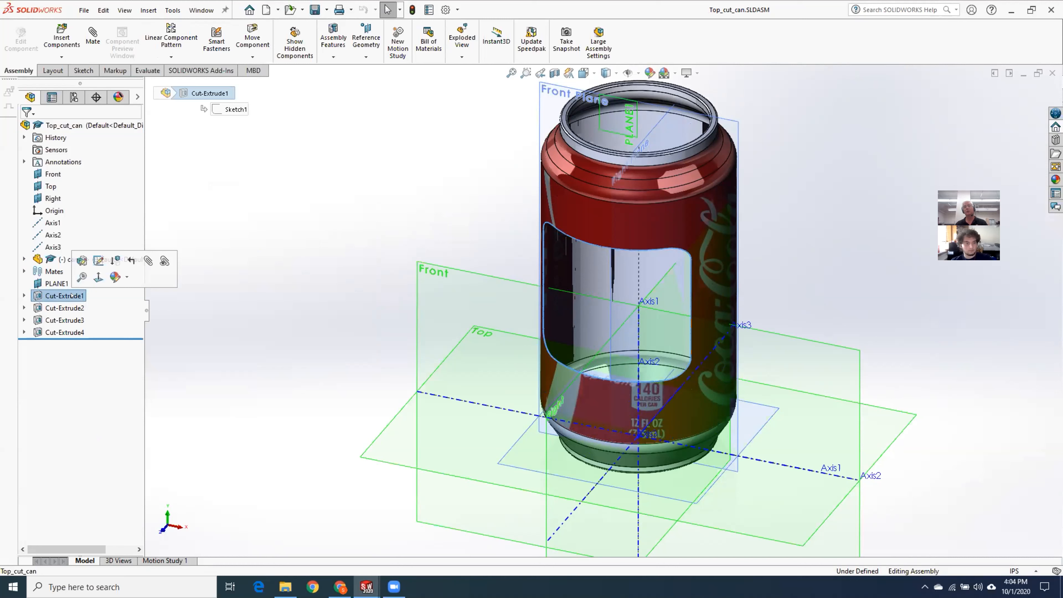
left_click(65, 307)
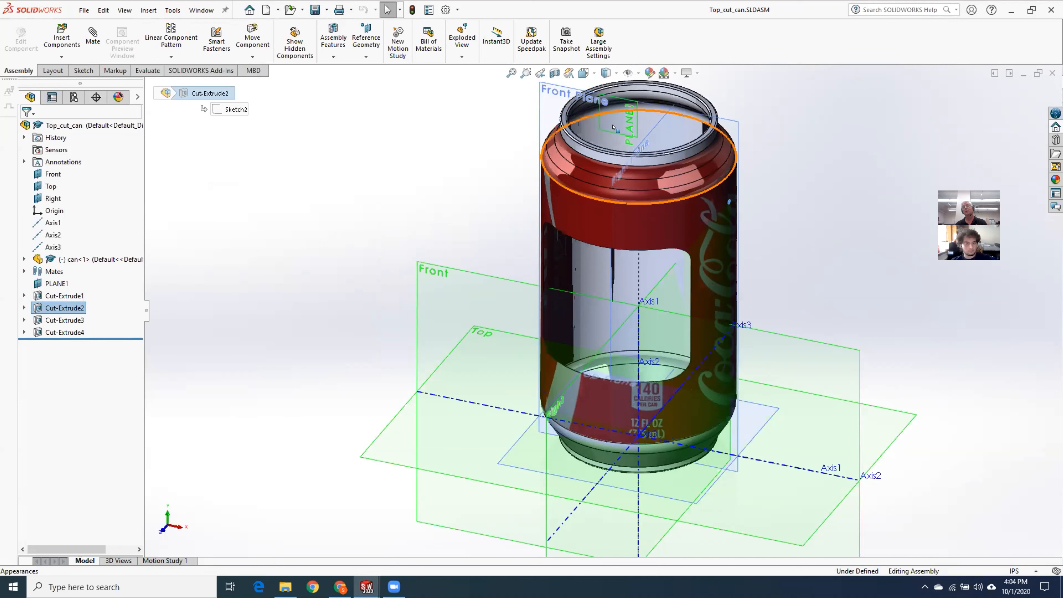
left_click(72, 320)
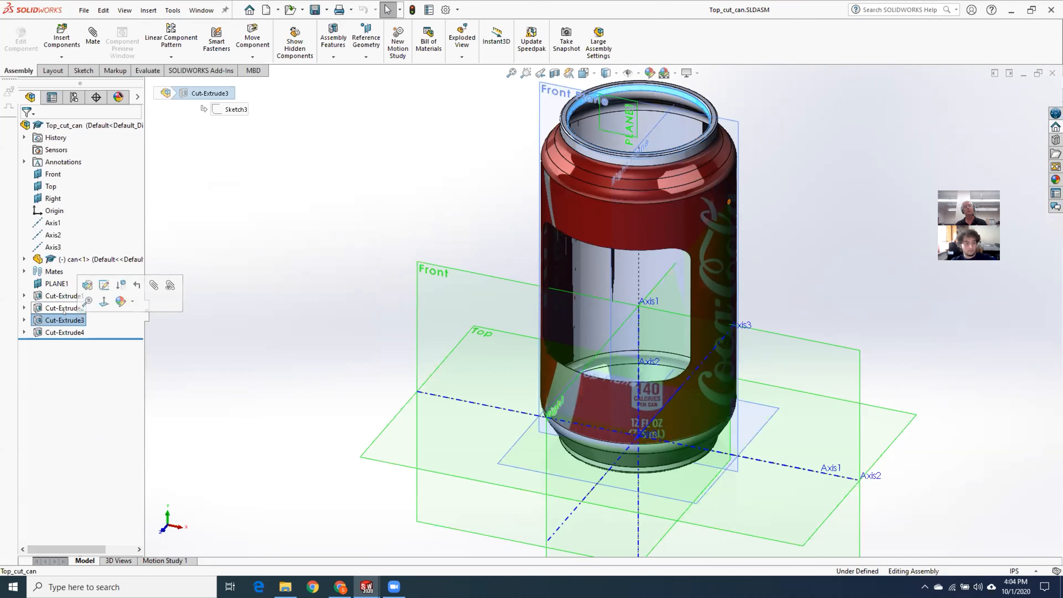
middle_click_drag(311, 325, 295, 305)
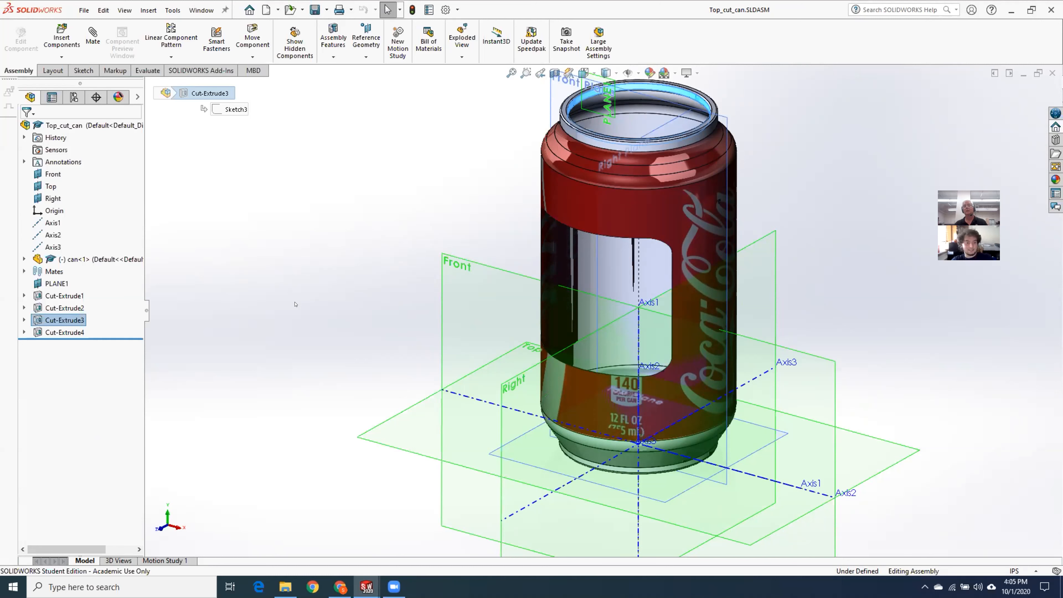
Open the can part in its own window to examine the uncut model, and return to the Top_cut_can assembly
right_click(111, 260)
left_click(123, 226)
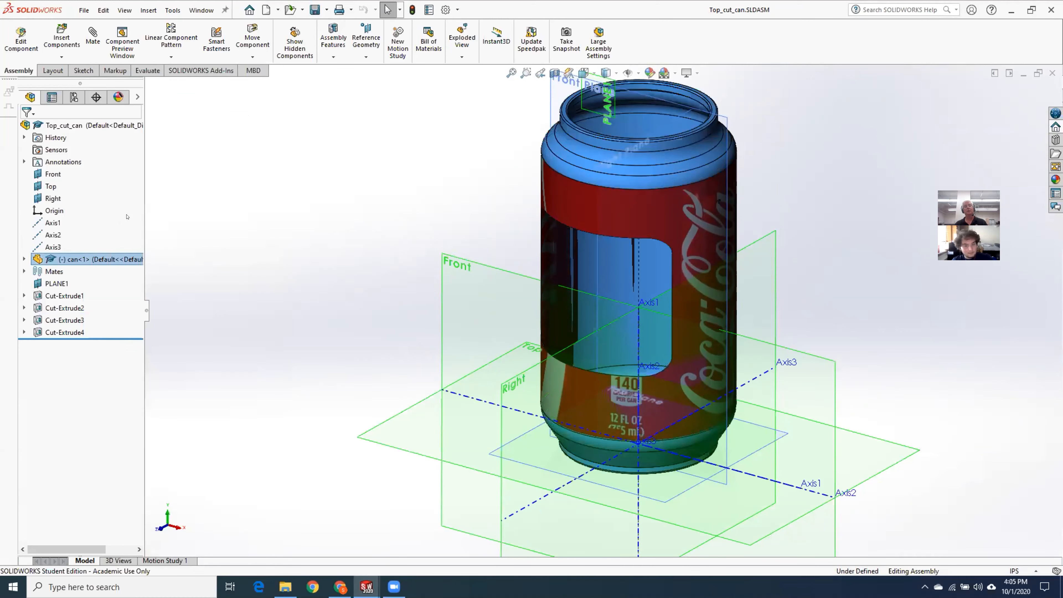
middle_click_drag(509, 201, 553, 431)
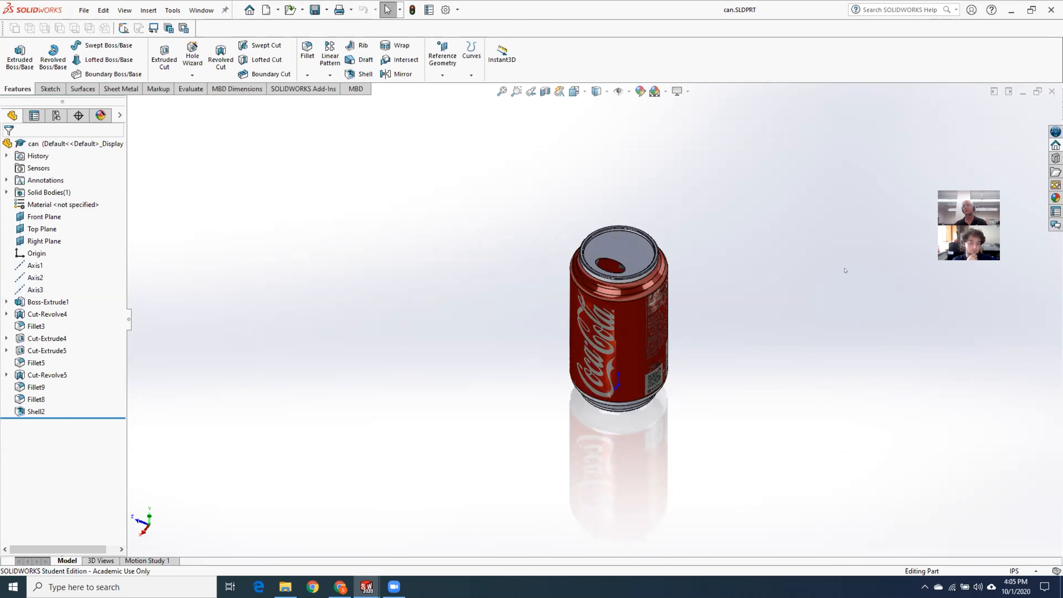
key("ctrl+Tab")
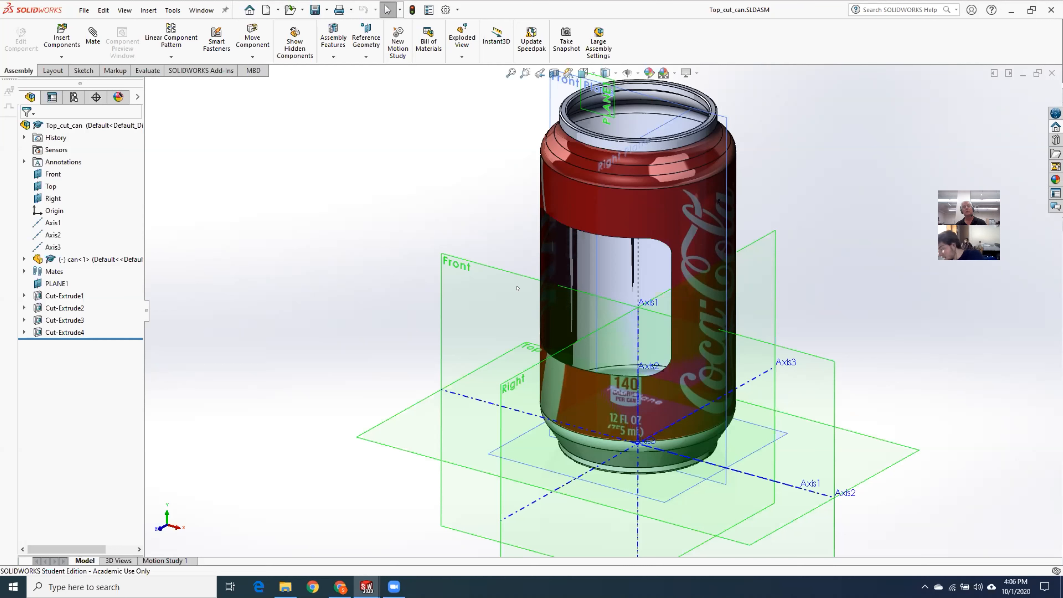
Open Sketch1 under Cut-Extrude1 to examine the window profile on the can, and exit the sketch without editing it
left_click(24, 295)
right_click(72, 308)
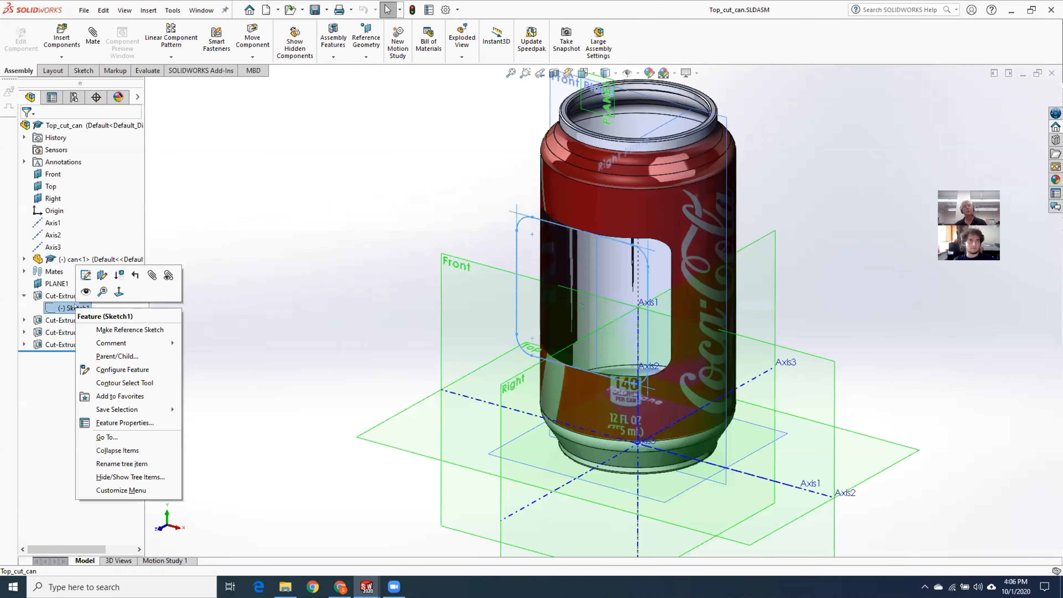
left_click(86, 275)
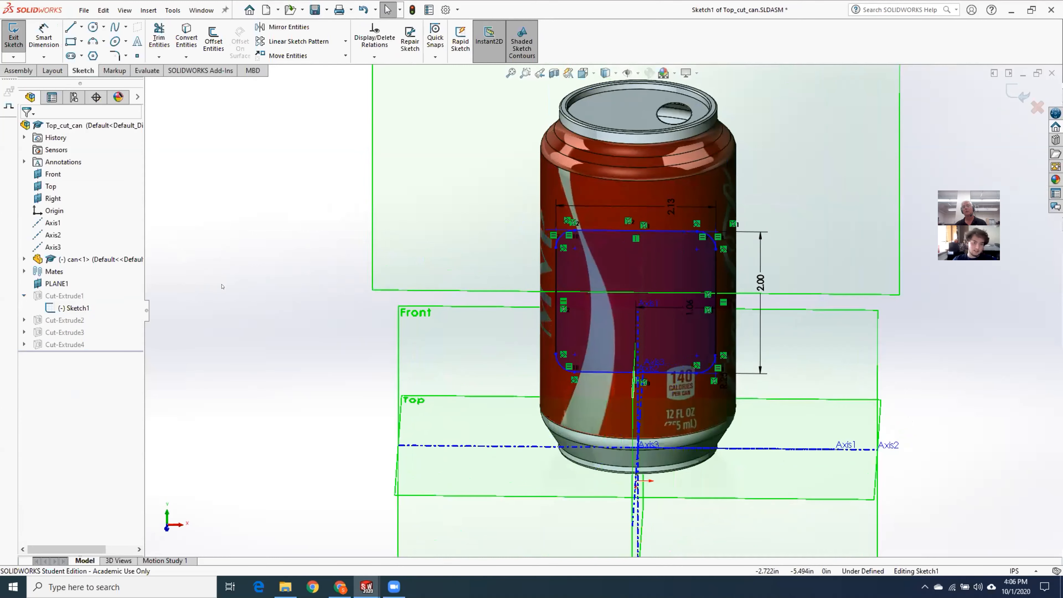
middle_click_drag(267, 343, 201, 362)
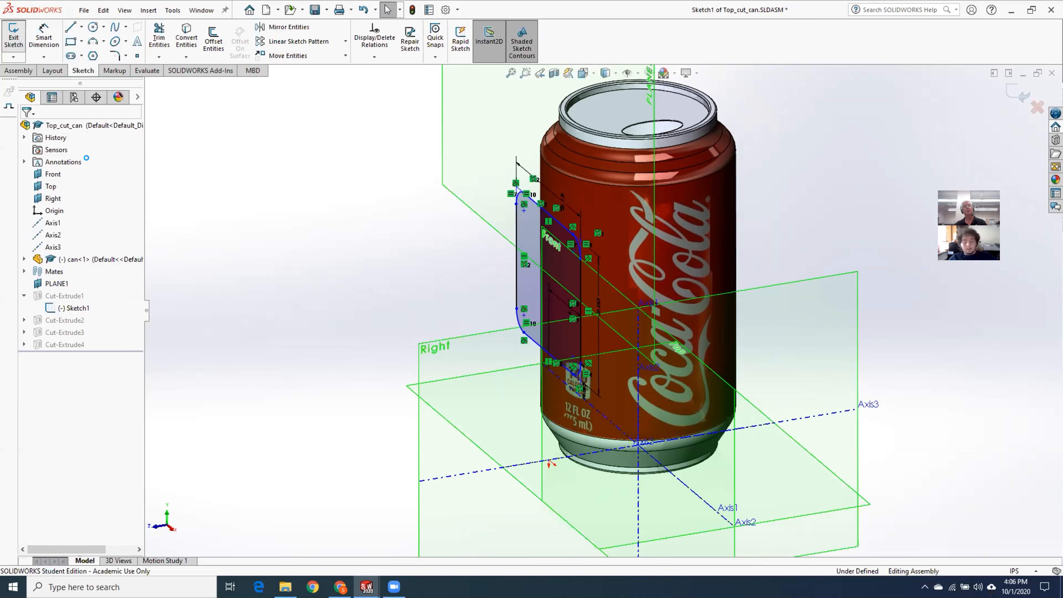
left_click(14, 35)
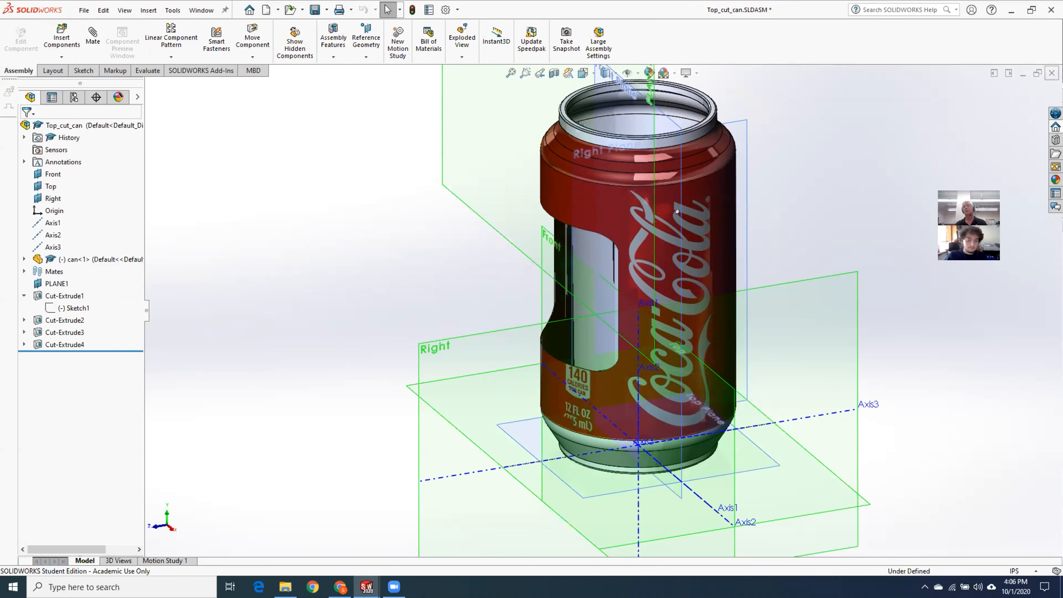
Close the Top_cut_can assembly without saving and discard its changes in the top-level engine assembly
left_click(1052, 73)
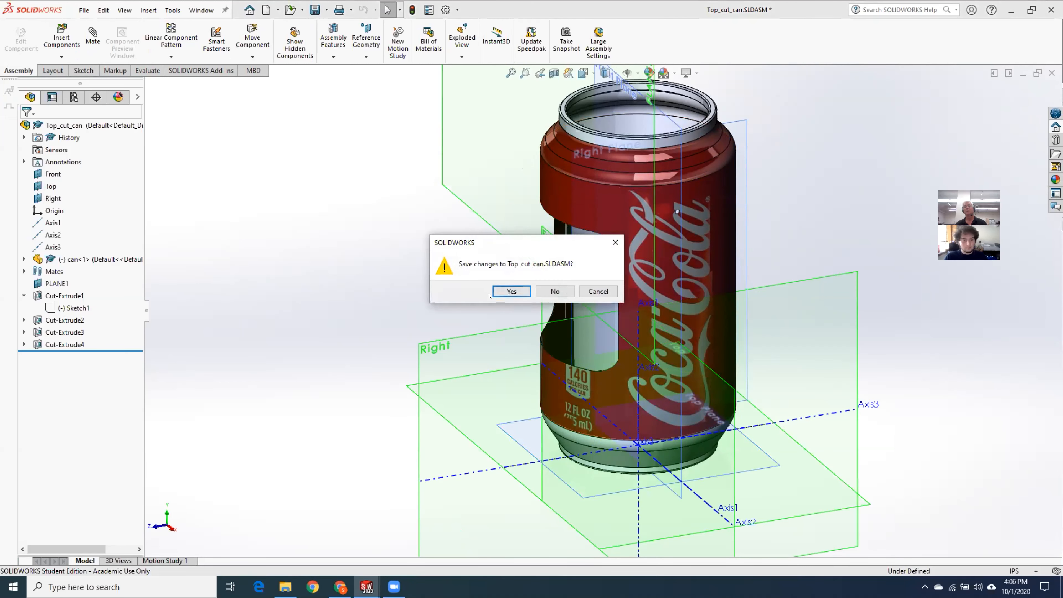
left_click(553, 292)
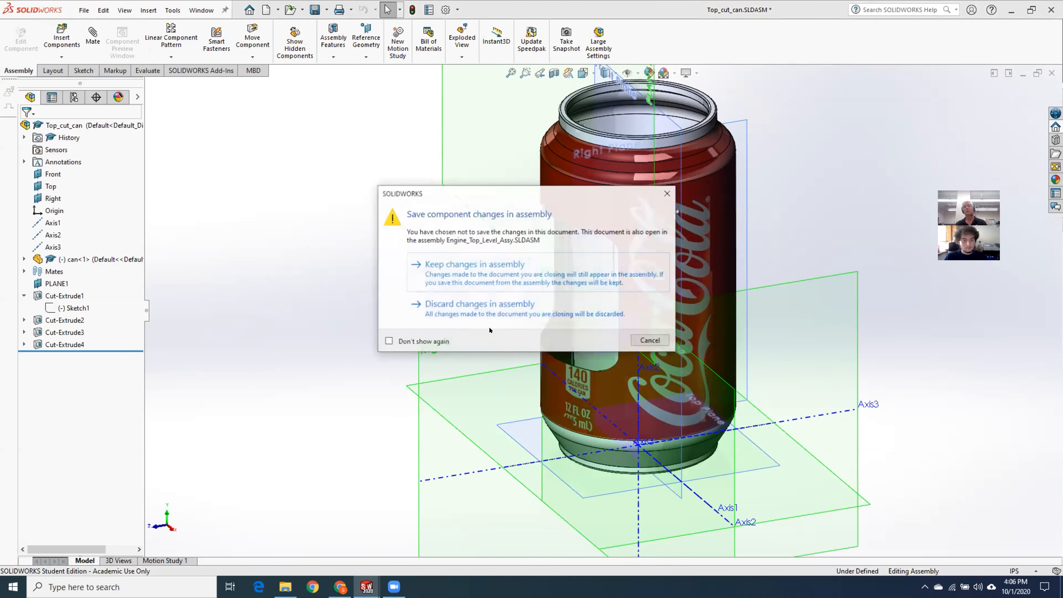
left_click(509, 313)
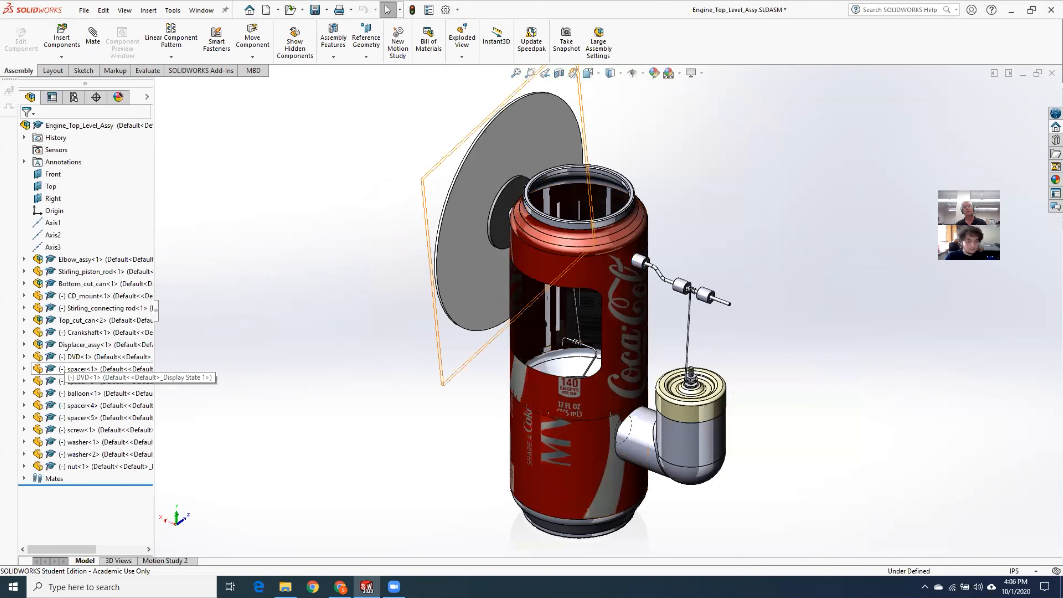
Expand Top_cut_can in the engine assembly's tree and examine its can component alongside the subassembly's cut features
left_click(73, 320)
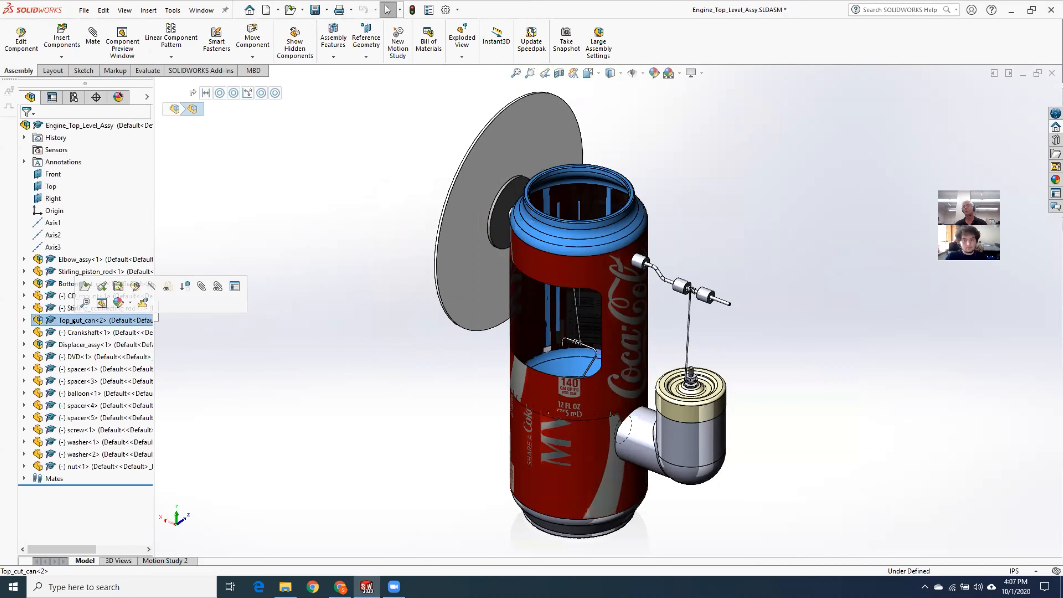
left_click(23, 320)
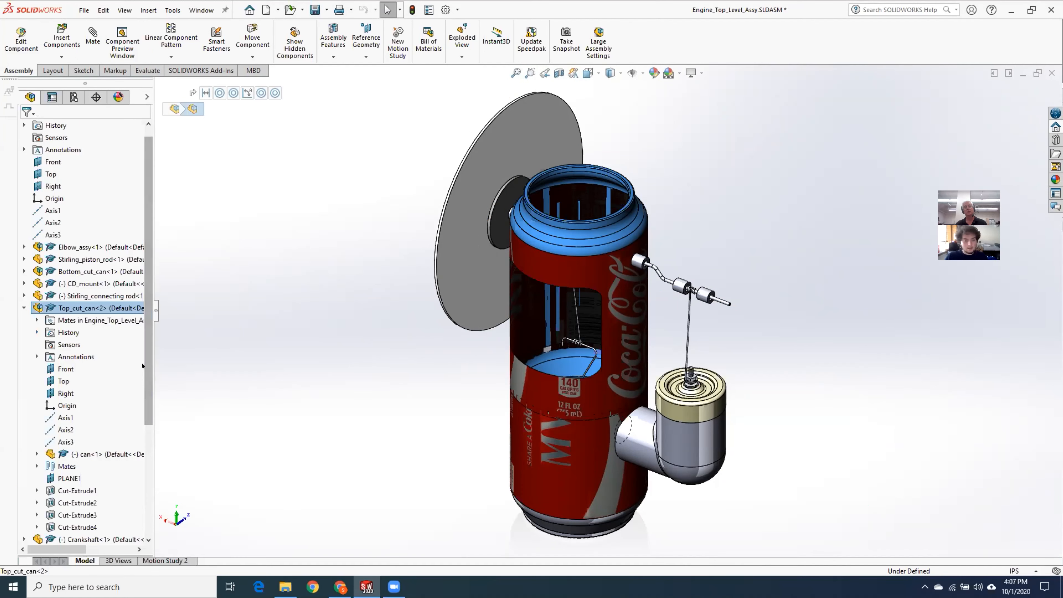
left_click_drag(143, 364, 146, 418)
left_click(99, 308)
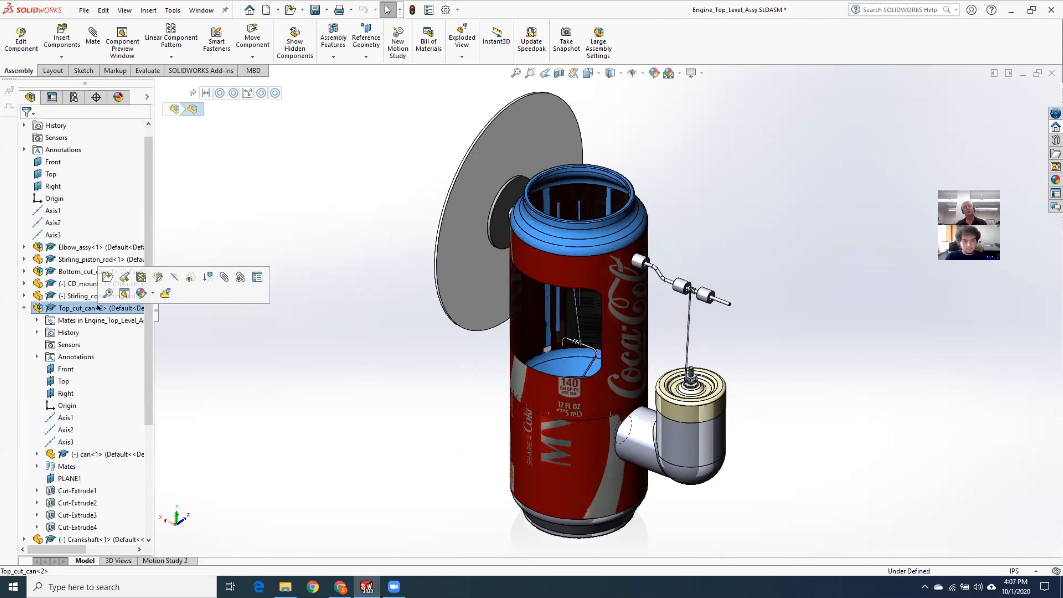
left_click_drag(152, 342, 153, 401)
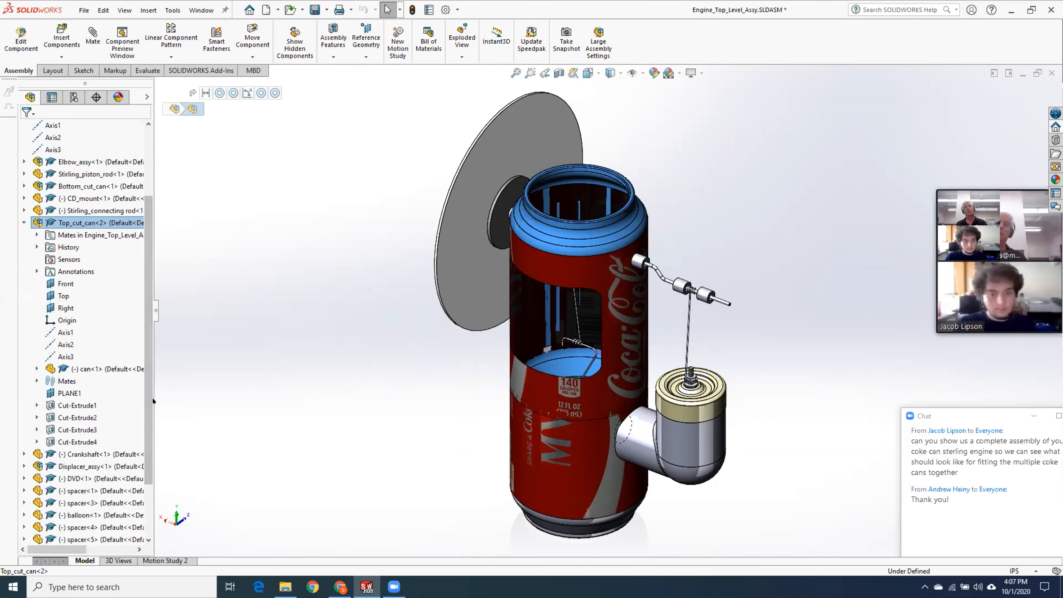
left_click(110, 368)
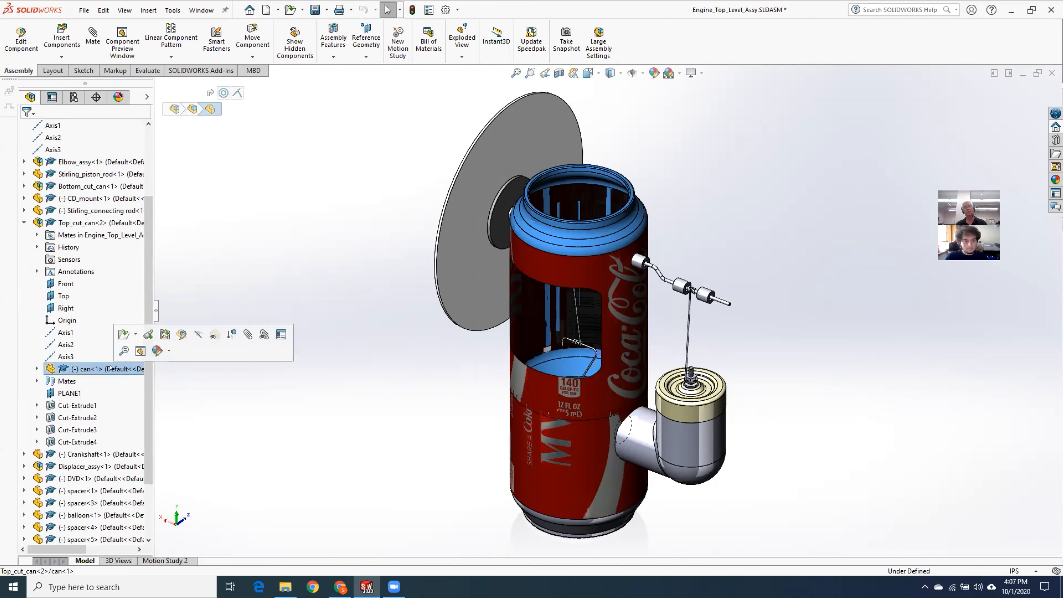
left_click(250, 377)
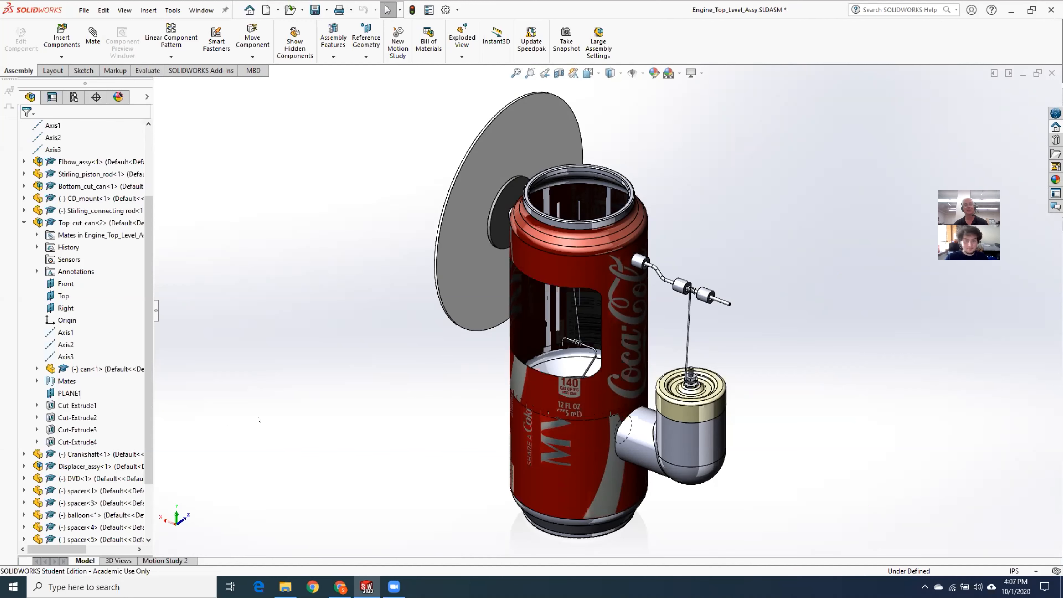
Examine the screw, nut and washers on top of the elbow's balloon cap and locate them among the engine assembly's components
scroll(728, 428, "down", 3)
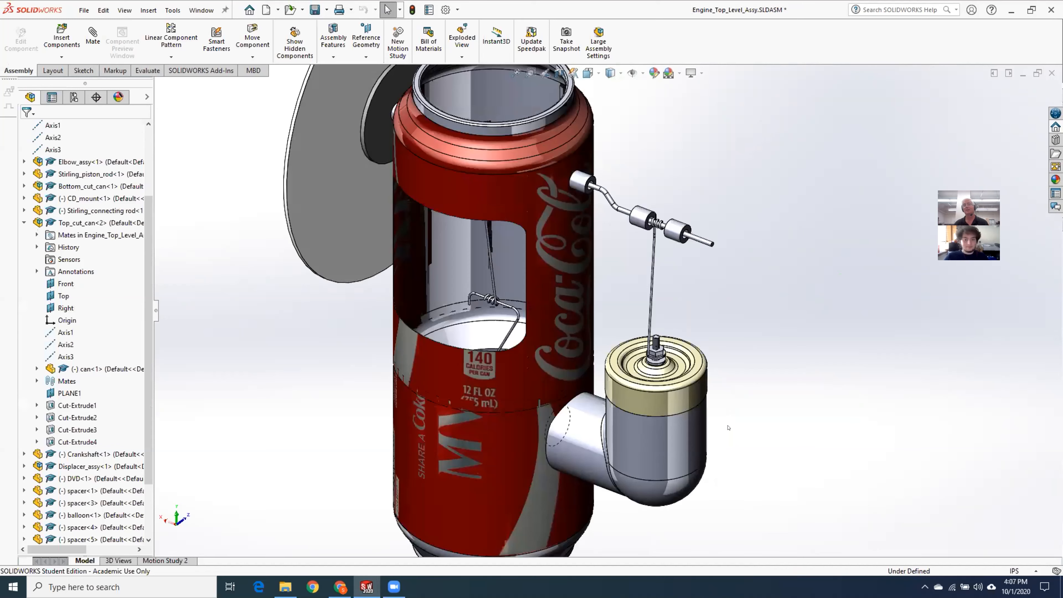
scroll(707, 408, "down", 3)
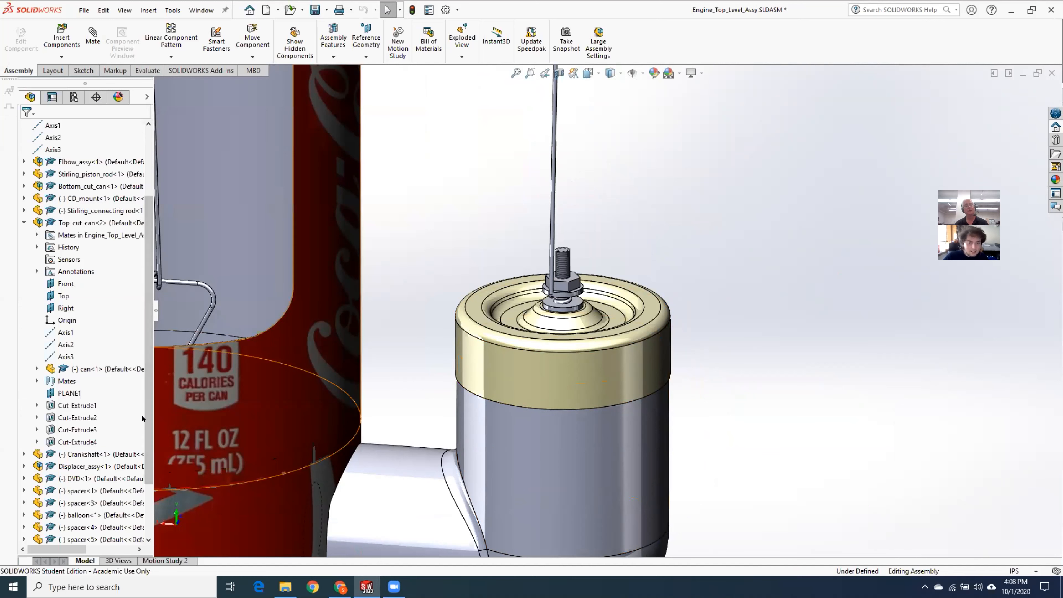
left_click_drag(142, 418, 145, 467)
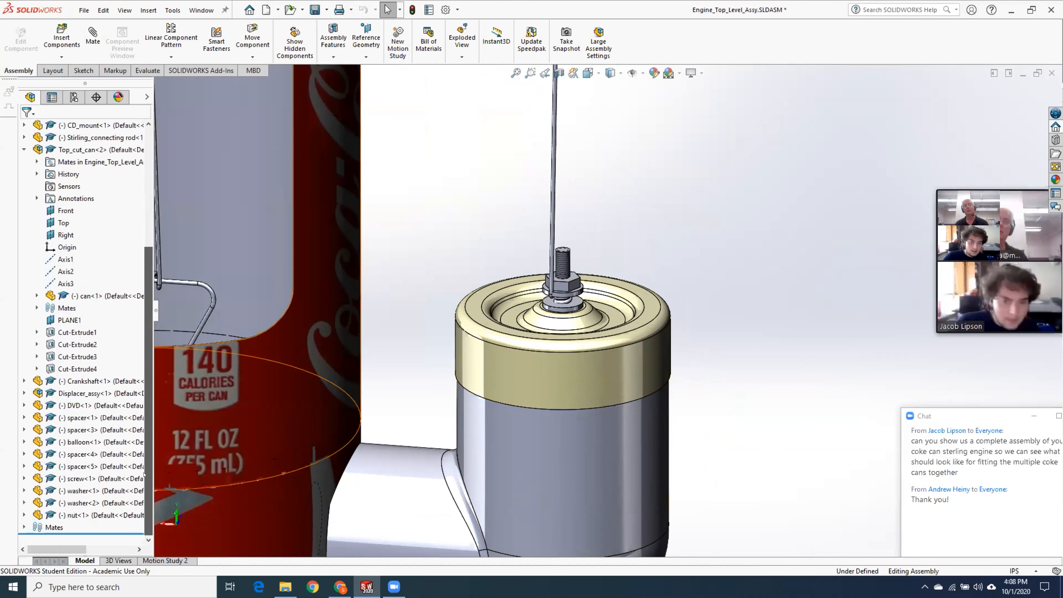